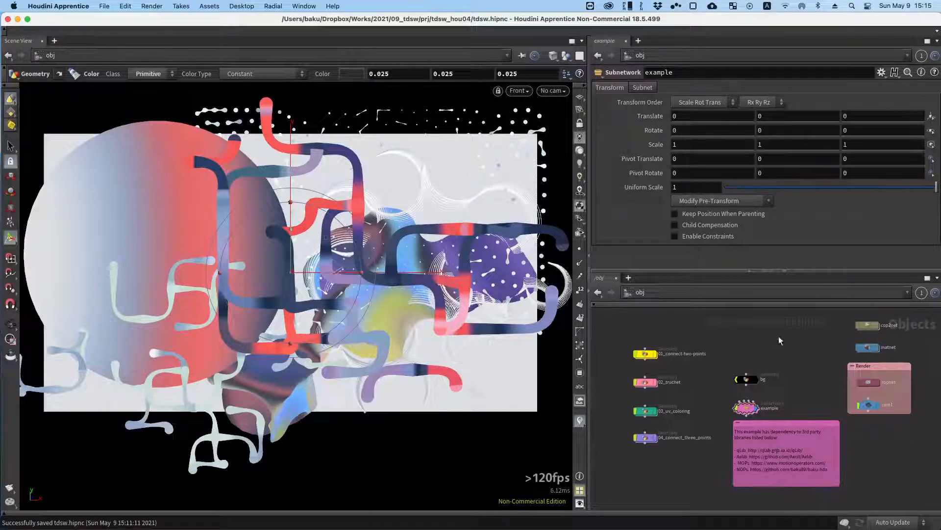
Examine the colourful example artwork in the front viewport and the nodes of the object network.
middle_click_drag(747, 337, 768, 350)
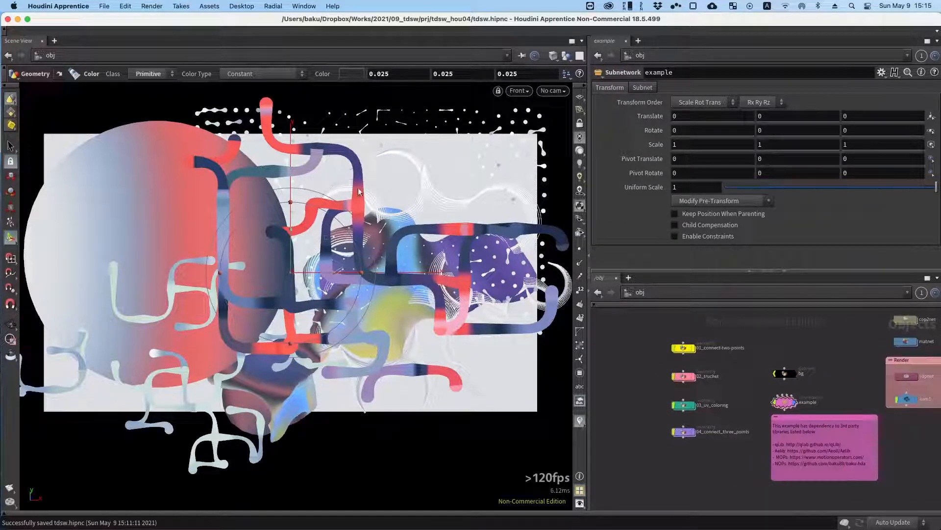
key("z")
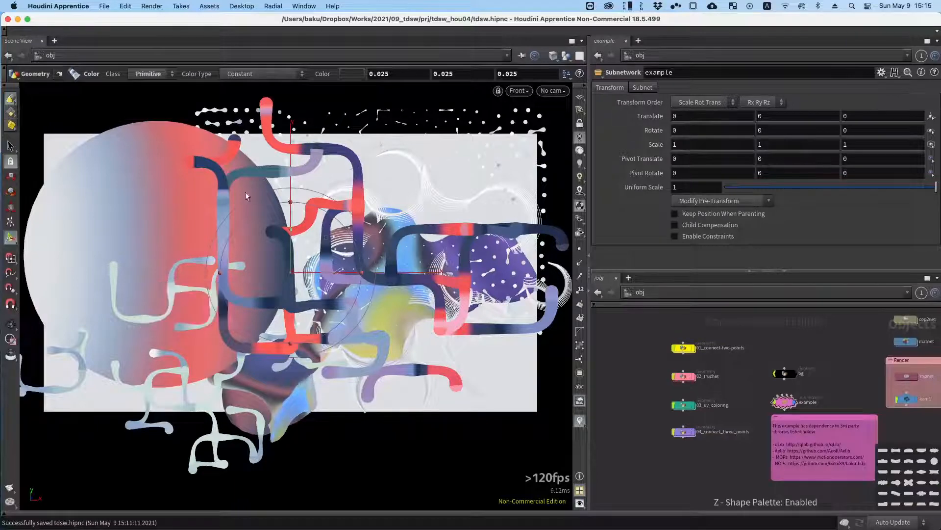
right_click_drag(246, 196, 204, 212)
middle_click_drag(204, 212, 184, 252)
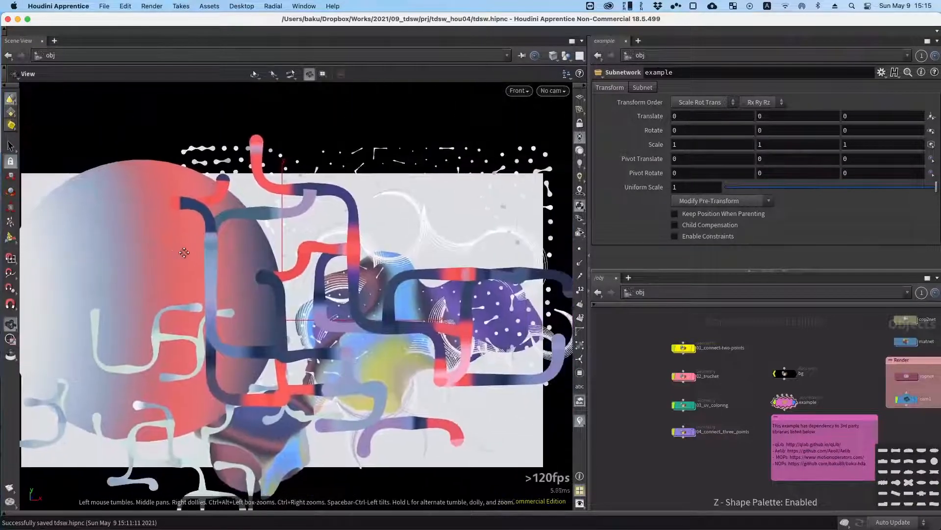
mouse_move(400, 232)
right_mouse_down()
mouse_move(349, 211)
mouse_move(414, 237)
right_mouse_up()
middle_click_drag(415, 238, 438, 184)
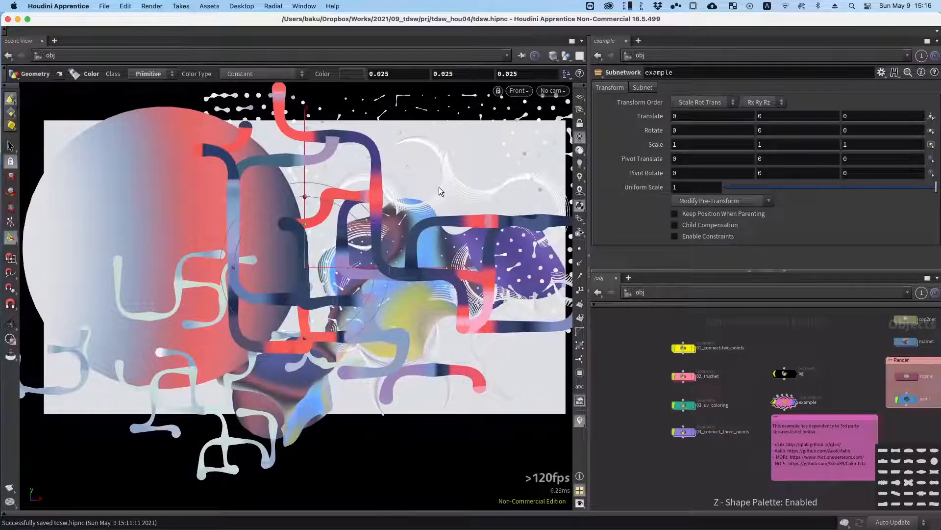
key("space")
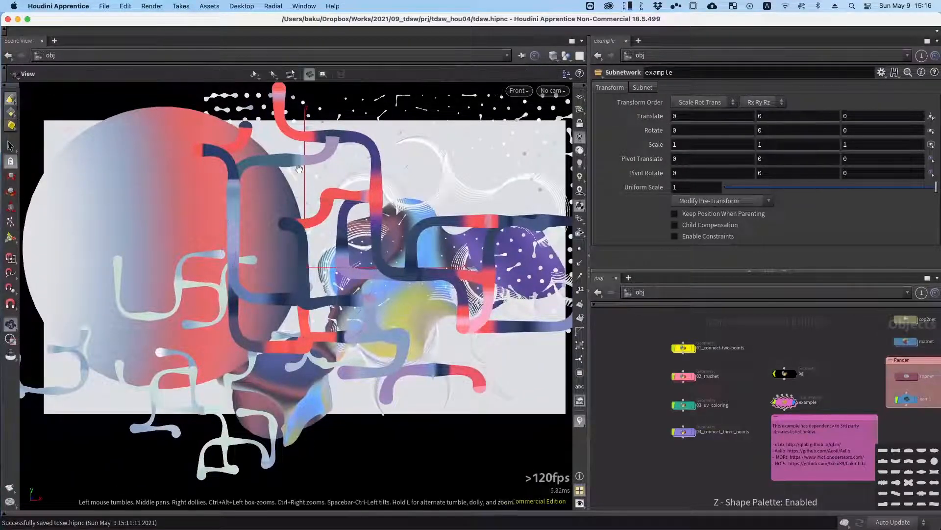
middle_click_drag(226, 154, 287, 195)
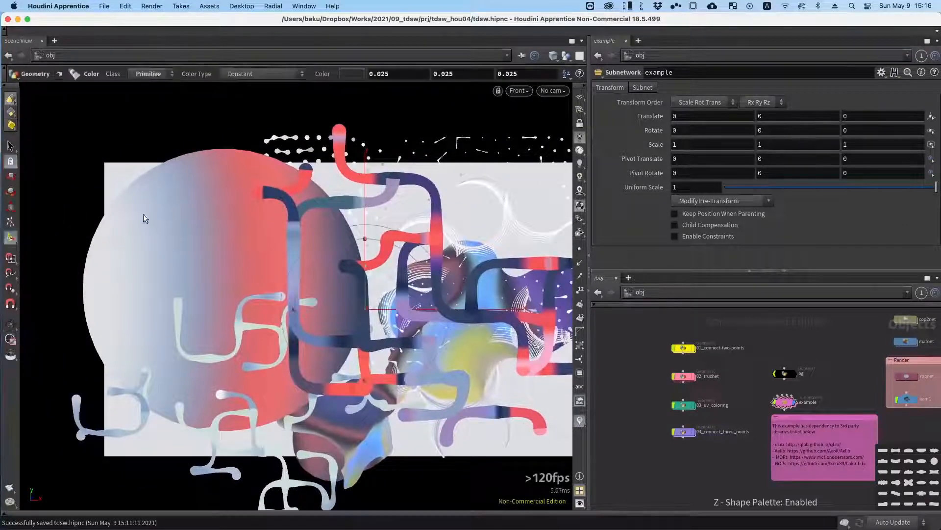
key("space")
middle_click_drag(476, 246, 408, 237)
key("c")
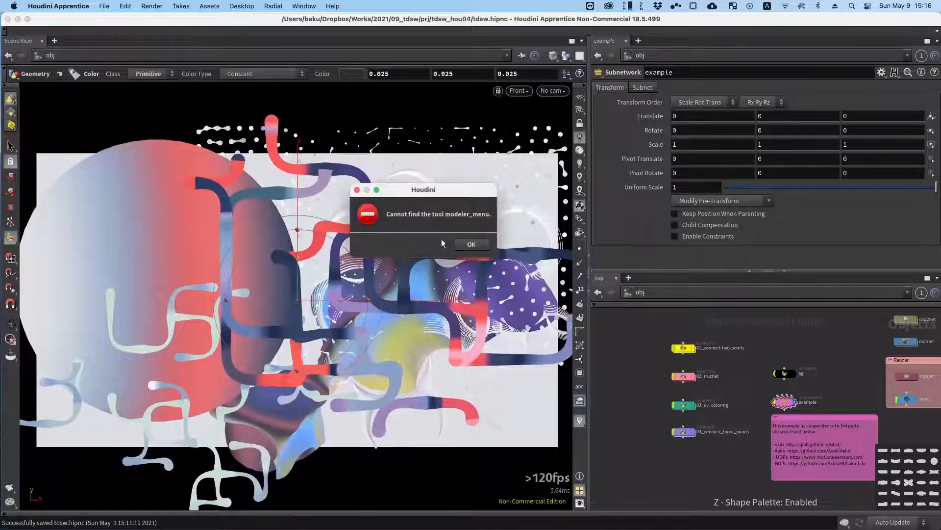
left_click(473, 247)
middle_click_drag(330, 238, 351, 212)
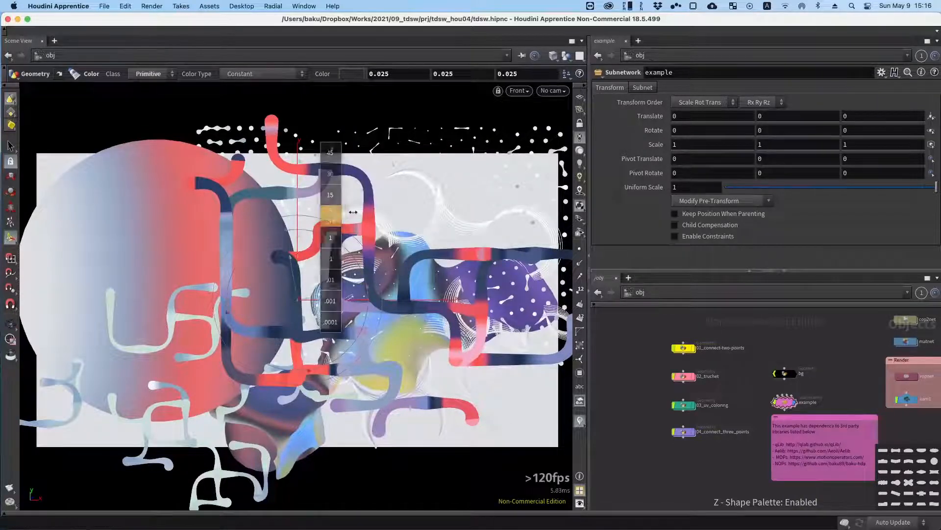
key("space")
middle_click_drag(715, 348, 738, 335)
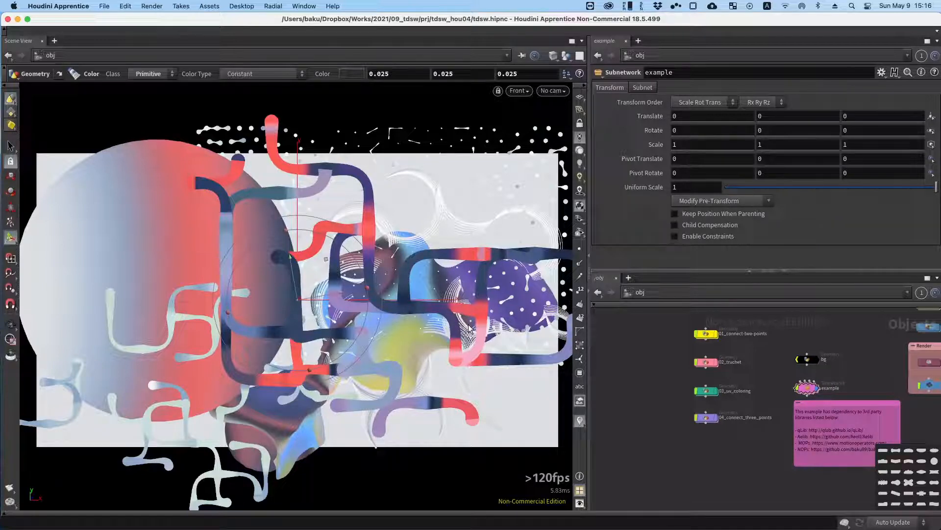
Hide the example subnetwork by turning off its display flag, and save the scene.
scroll(848, 372, "up", 10)
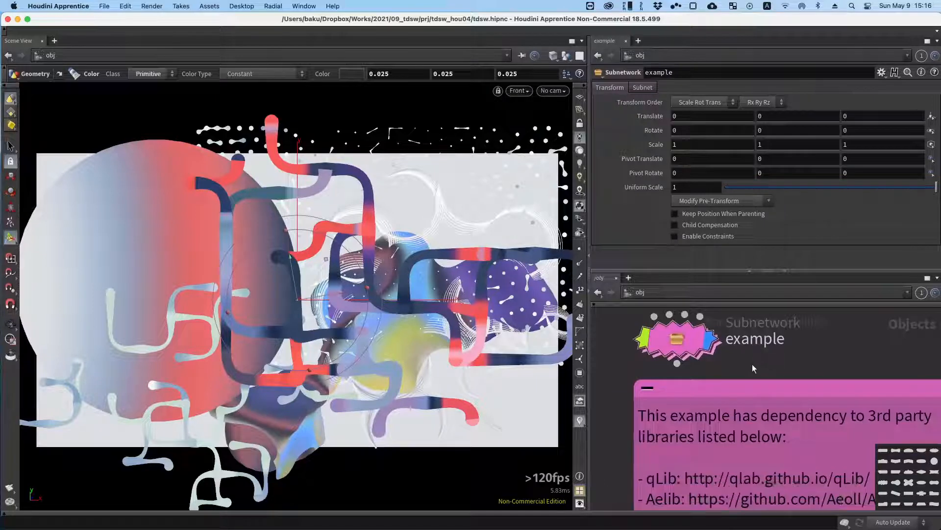
left_click(636, 361)
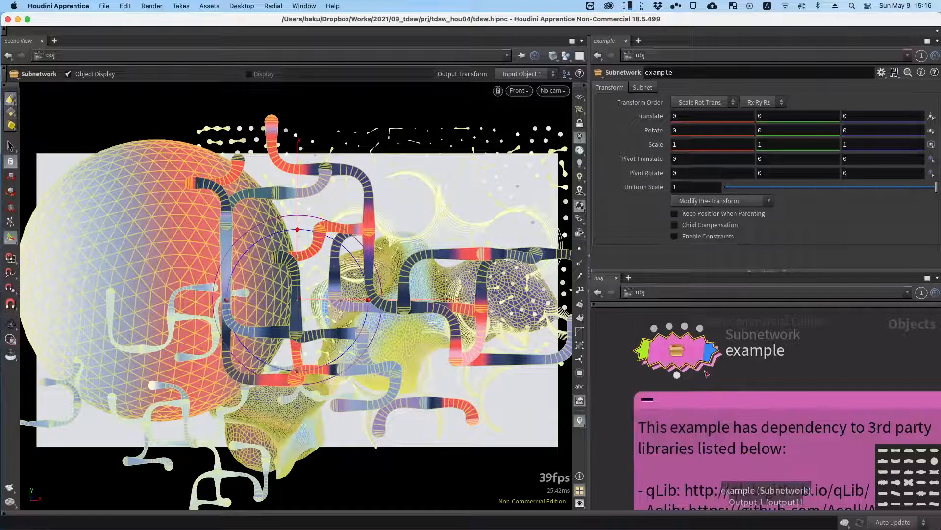
scroll(715, 358, "down", 3)
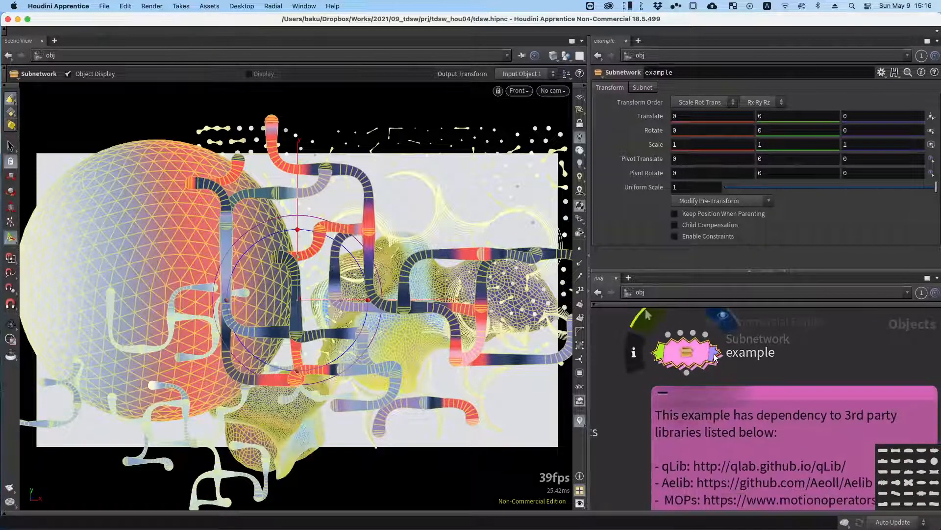
left_click(715, 357)
scroll(811, 343, "down", 4)
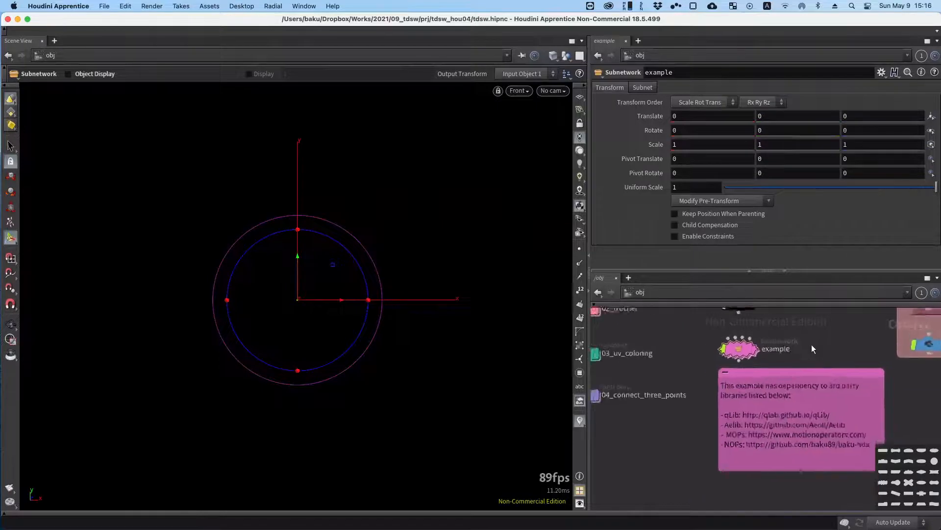
scroll(811, 345, "down", 2)
middle_click_drag(691, 330, 772, 390)
key("super+s")
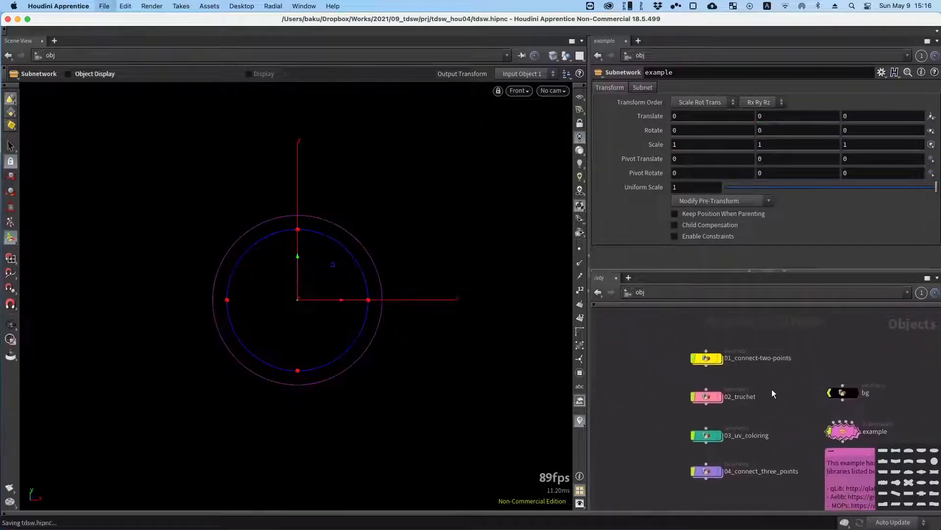
Show the reference grid in the scene viewport.
mouse_move(649, 365)
middle_mouse_down()
mouse_move(637, 366)
mouse_move(662, 377)
middle_mouse_up()
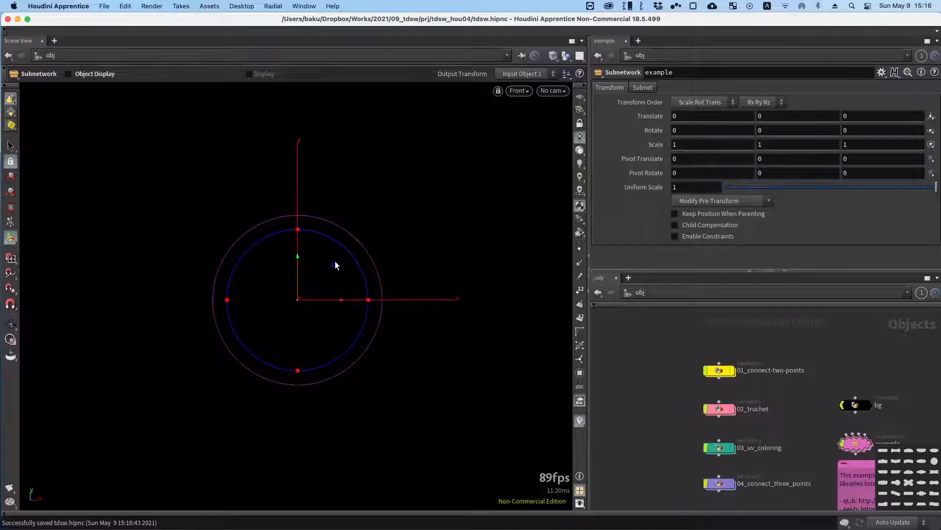
left_click(581, 96)
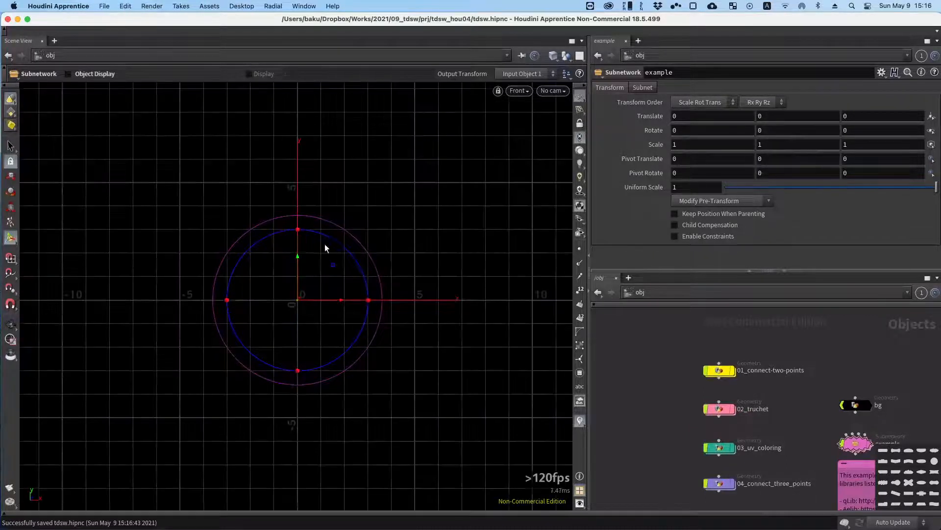
Set the viewport's background color scheme to Light in the display options.
key("d")
left_click(608, 288)
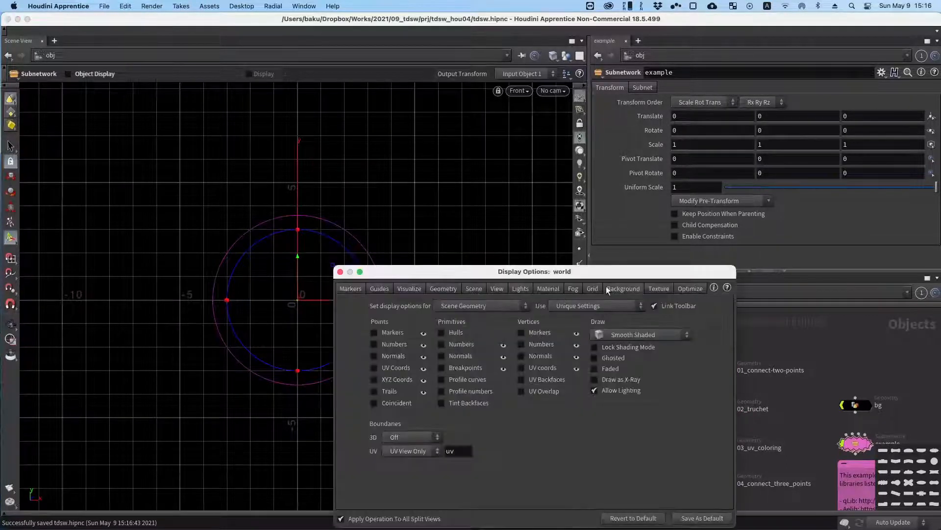
left_click(422, 306)
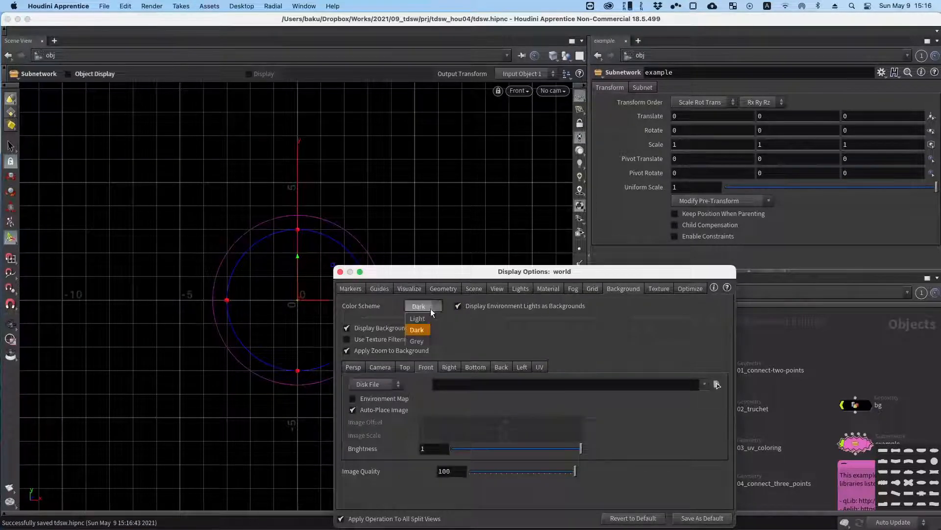
left_click(417, 330)
left_click(340, 272)
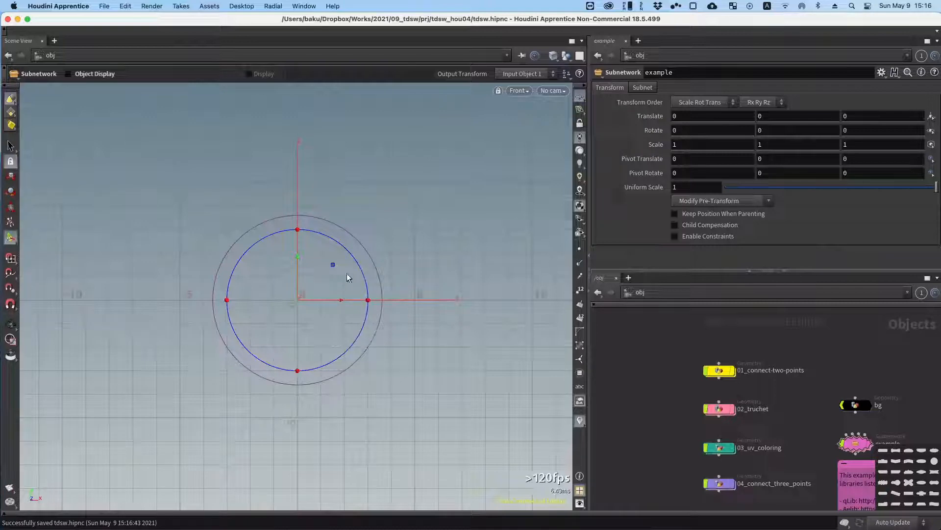
Inspect the empty scene's axes and ground grid from several angles in a perspective view.
key("Escape")
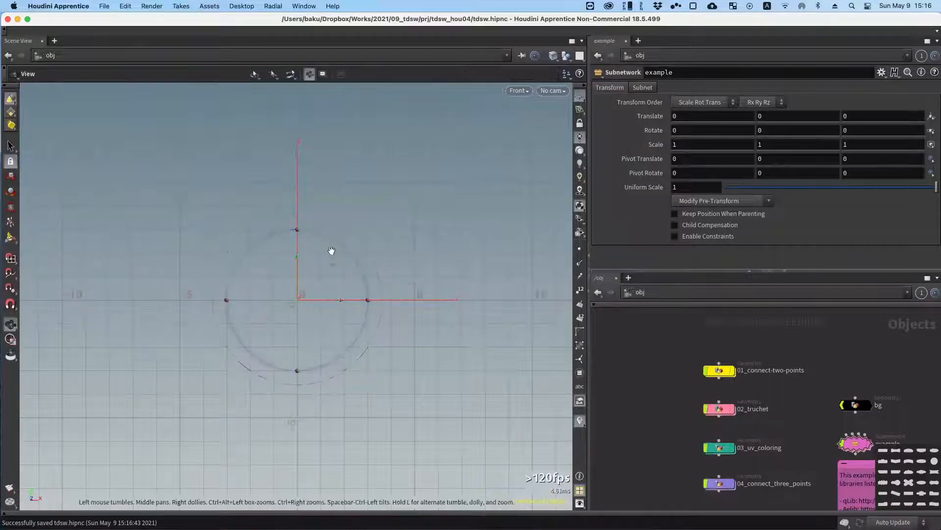
left_click_drag(294, 264, 390, 269)
key("Return")
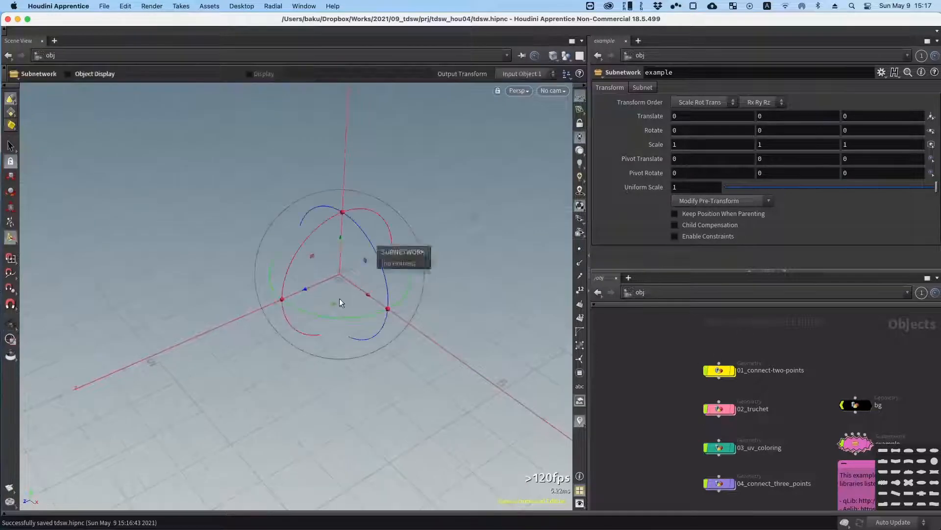
key("Escape")
left_click_drag(329, 225, 299, 290)
key("r")
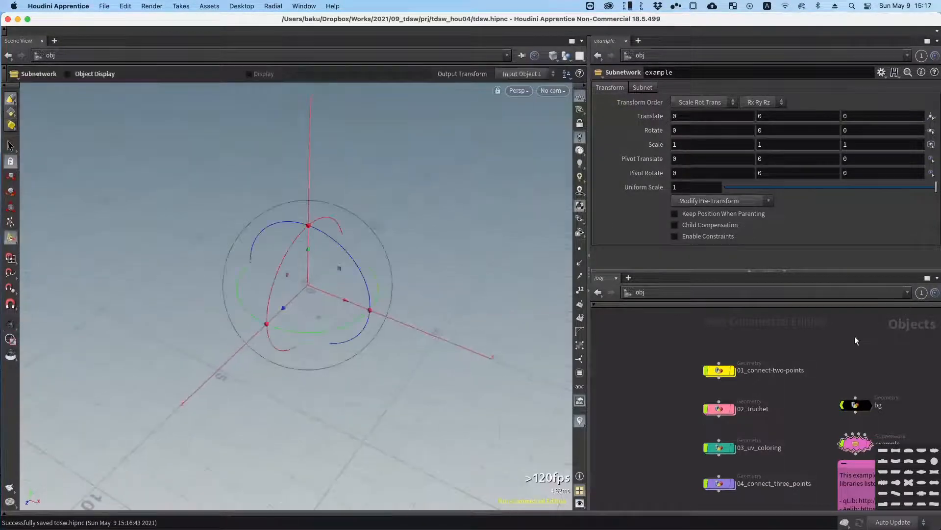
left_click_drag(840, 338, 767, 369)
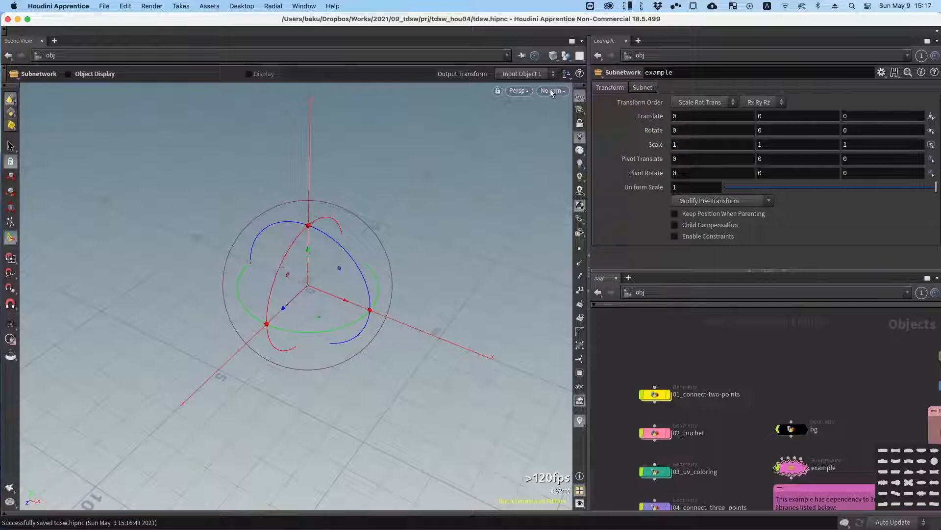
Switch the scene viewport to the Front view and frame the origin with more of the grid around it.
left_click(517, 91)
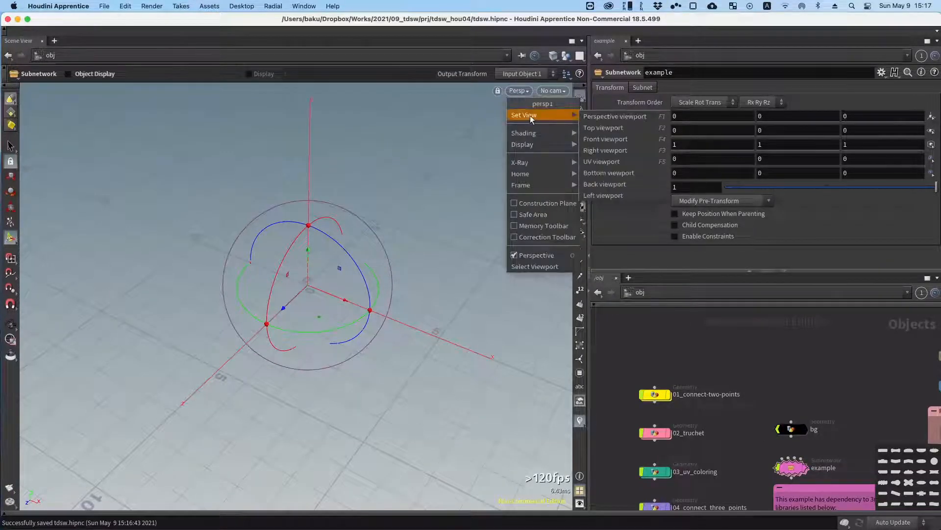
mouse_move(527, 114)
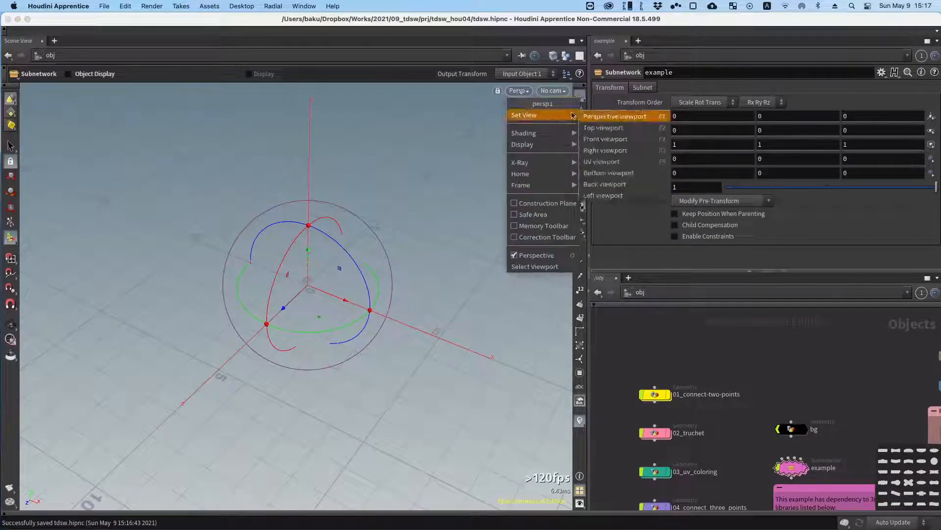
left_click(611, 137)
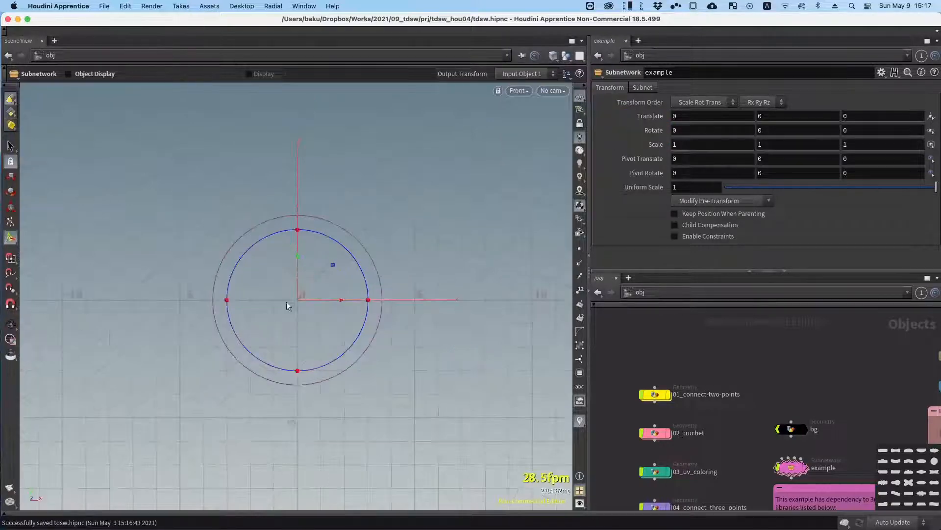
right_click_drag(315, 227, 301, 206, "alt")
middle_click_drag(301, 205, 256, 195, "alt")
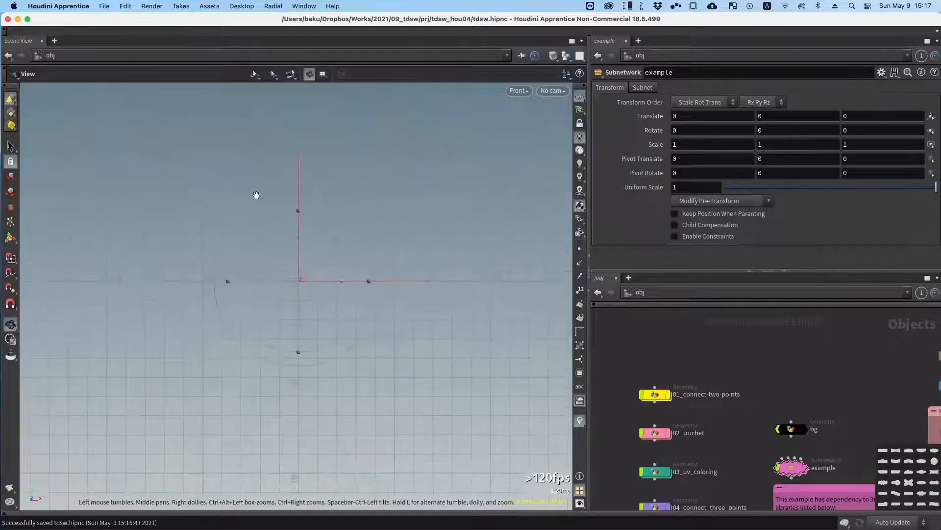
right_click_drag(242, 269, 259, 227, "alt")
middle_click_drag(259, 227, 270, 232, "alt")
middle_click_drag(780, 367, 781, 370, "alt")
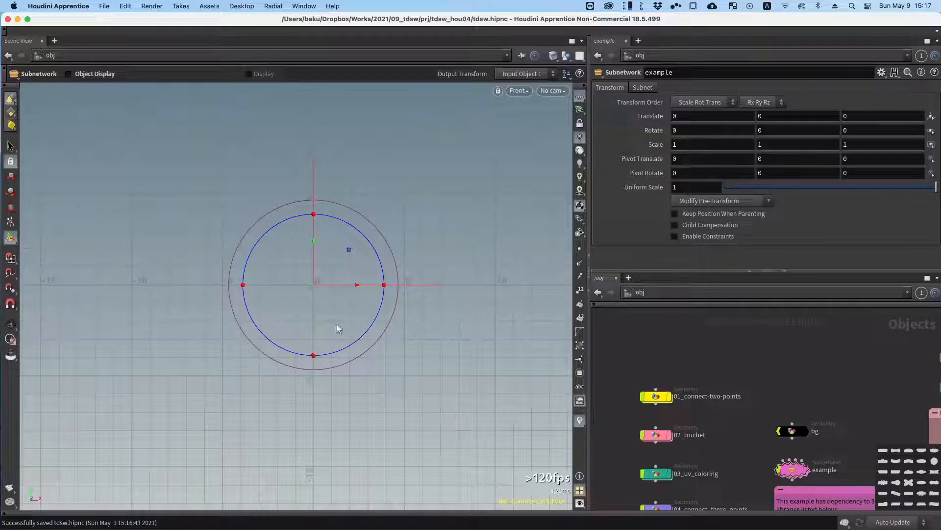
Try the Grey background color scheme in the display options and settle on Dark for the viewport.
left_click(579, 501)
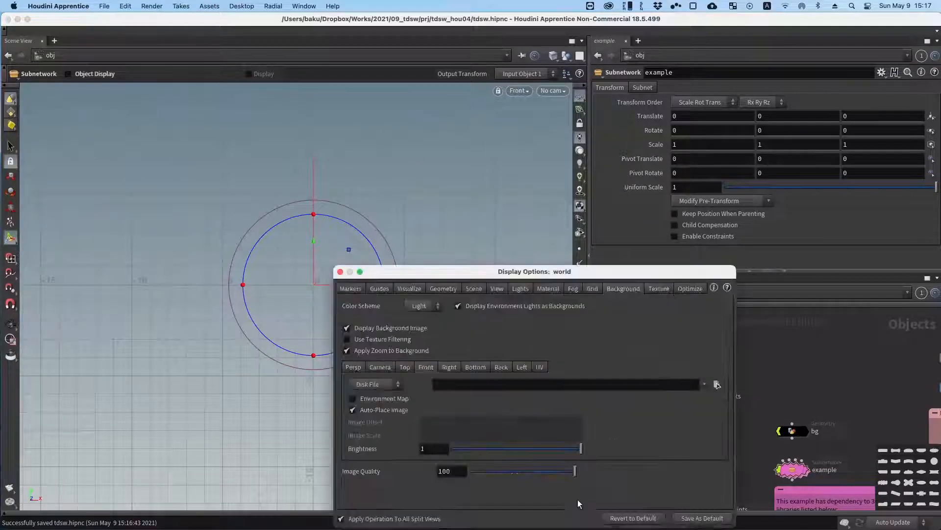
left_click_drag(525, 276, 312, 122)
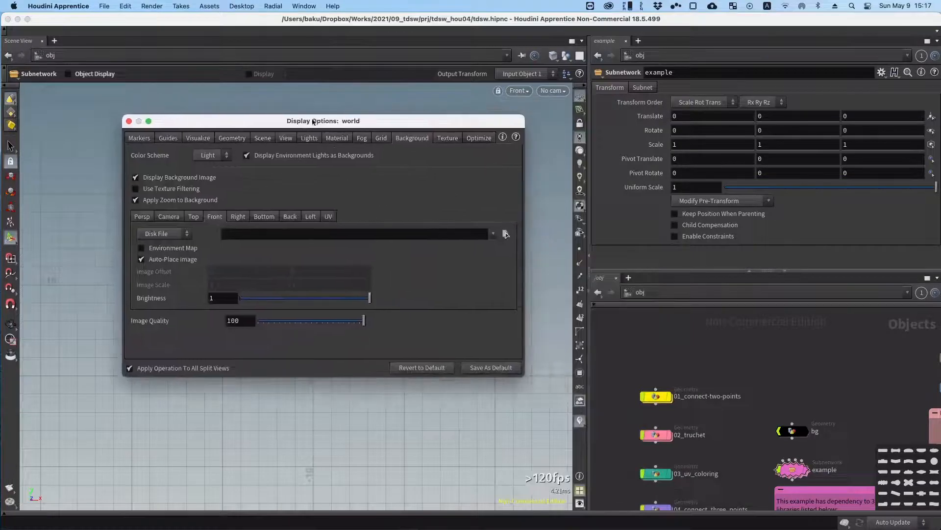
left_click(215, 156)
left_click(205, 179)
left_click(208, 155)
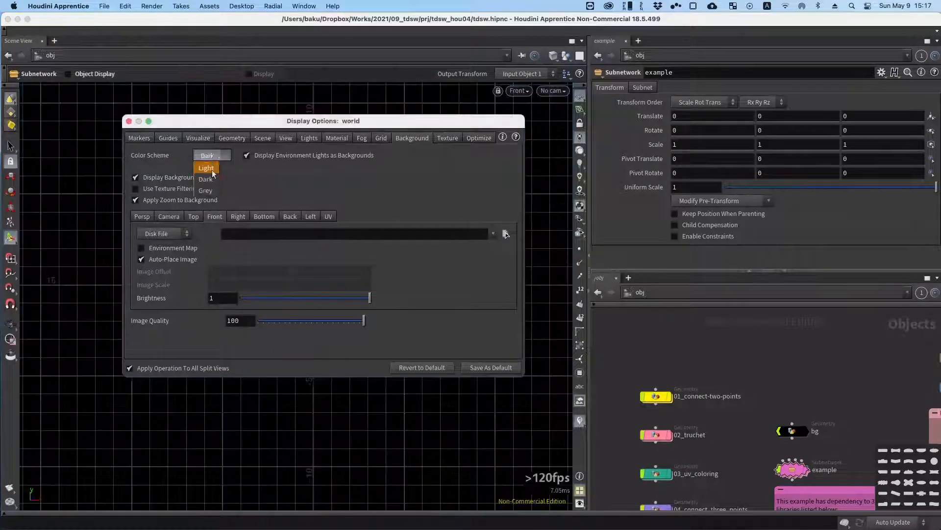
left_click(206, 190)
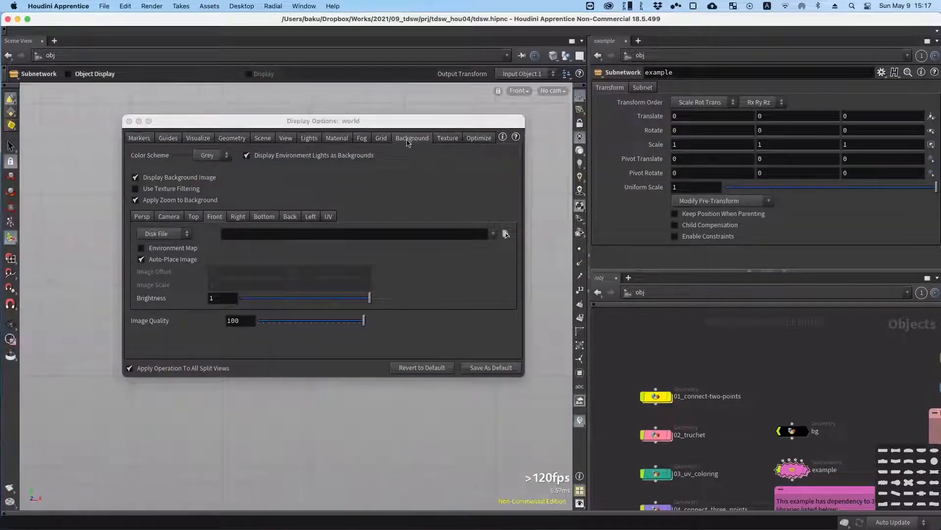
left_click(208, 156)
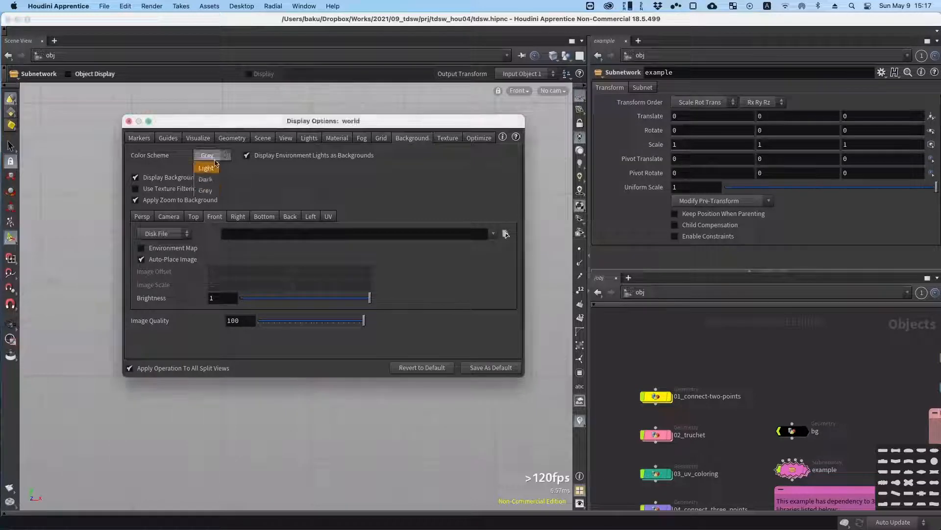
left_click(213, 180)
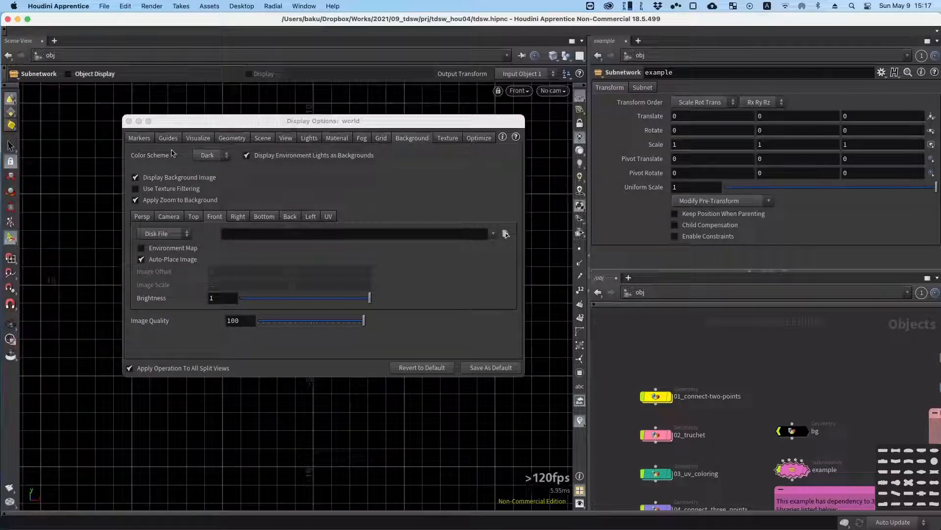
left_click_drag(170, 122, 192, 149)
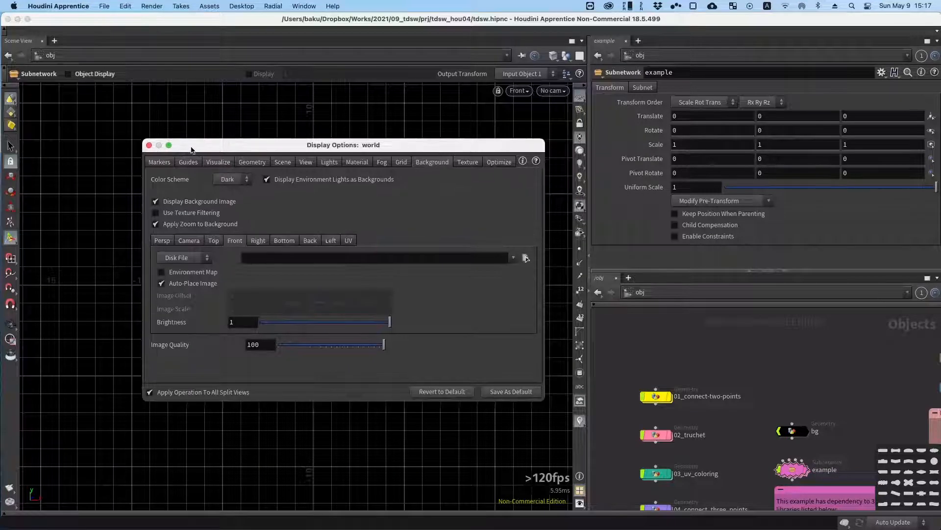
Close the display options and toggle the viewport's reference grid on and off, leaving it hidden.
left_click(149, 146)
left_click_drag(773, 348, 704, 353, "alt")
left_click(581, 96)
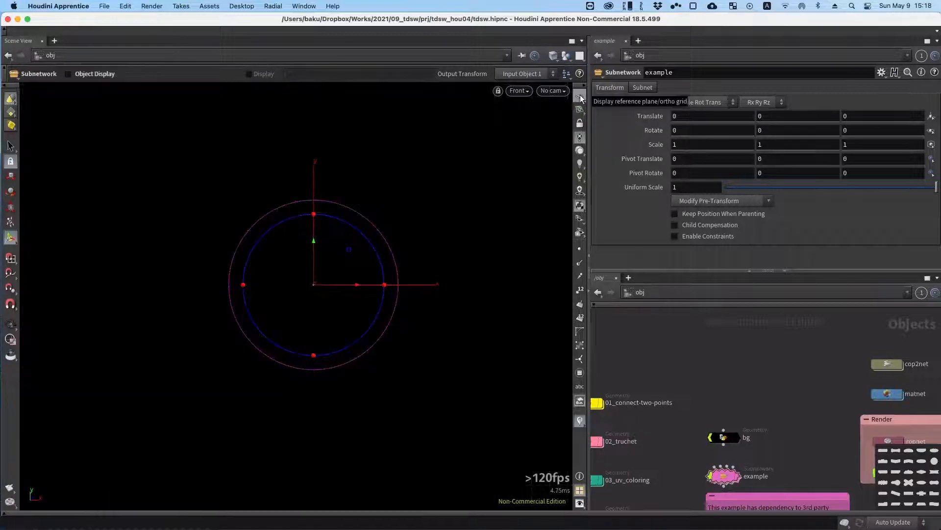
left_click(580, 96)
left_click(580, 96)
left_click(581, 96)
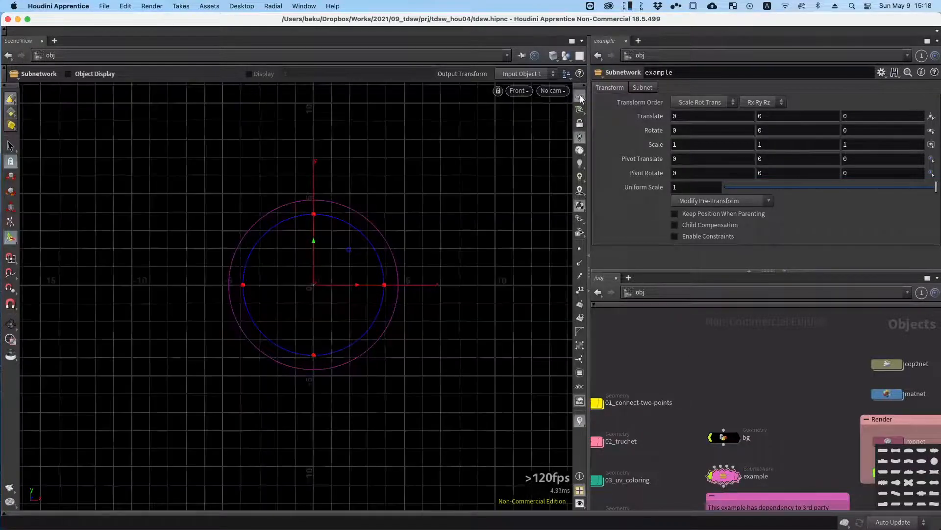
left_click(580, 96)
left_click(579, 96)
left_click(579, 96)
left_click(580, 96)
left_click(579, 96)
left_click_drag(678, 352, 709, 354, "alt")
scroll(742, 357, "down", 3)
scroll(668, 381, "up", 3)
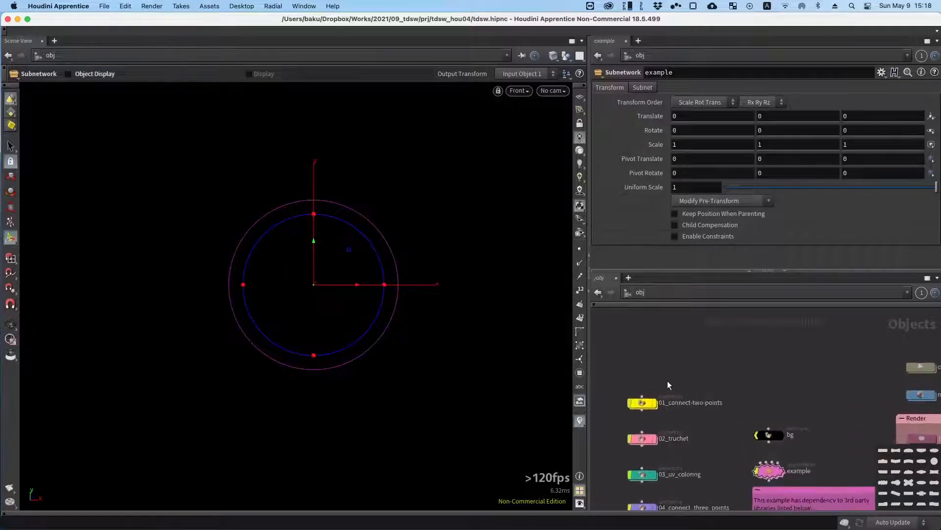
left_click_drag(656, 414, 722, 369, "alt")
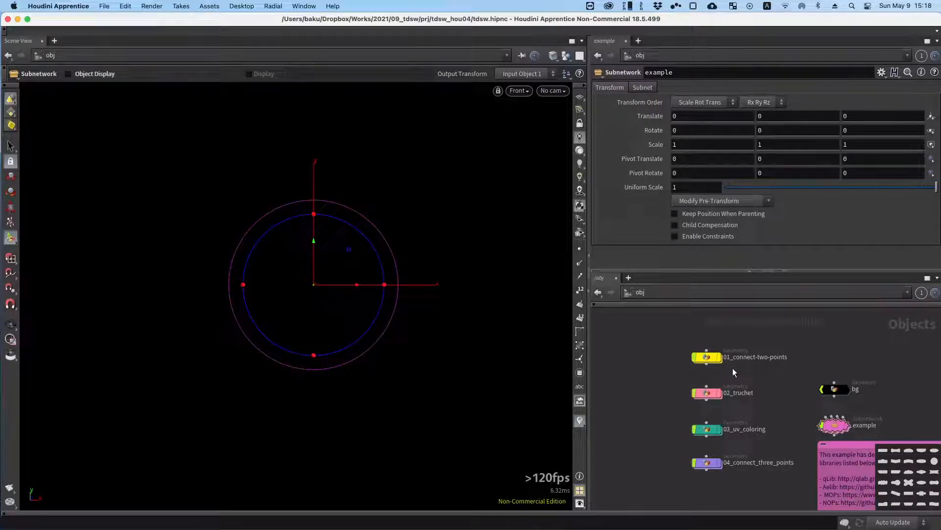
left_click_drag(727, 369, 677, 395, "alt")
scroll(666, 384, "up", 2)
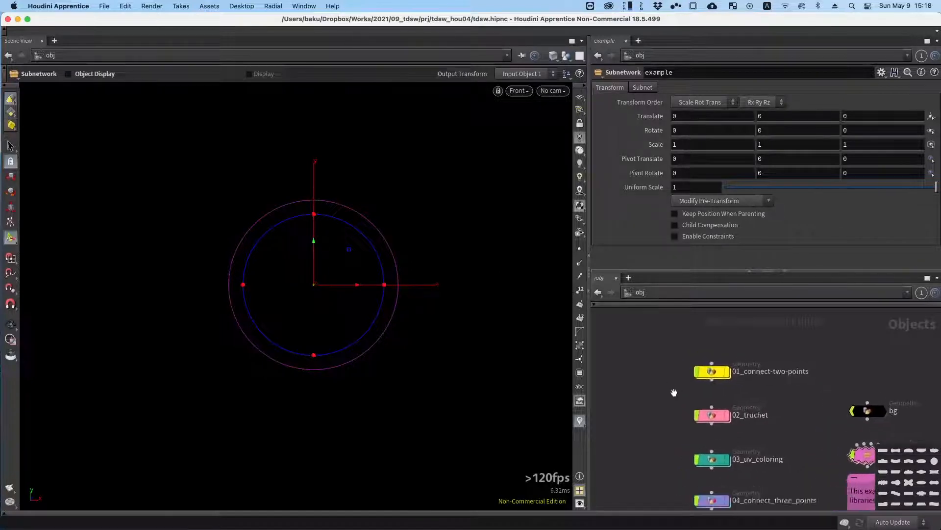
Switch to Chrome, run a Google image search for "plexus style wireframe" and enlarge the browser window.
key("super+Tab")
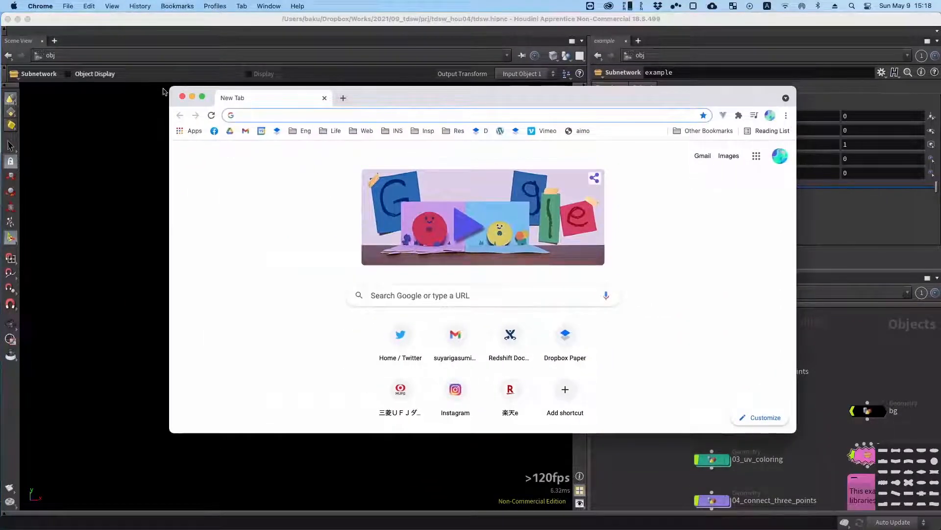
type("plexus")
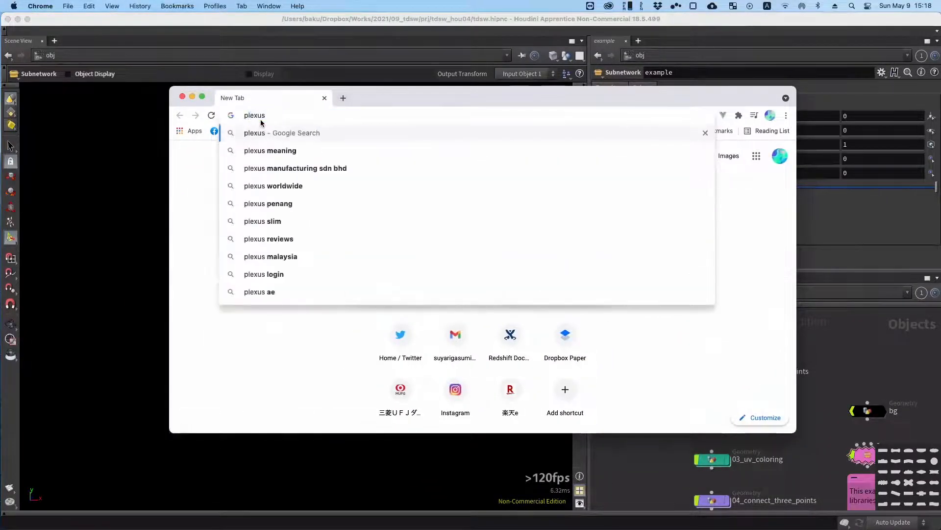
type(" style wireframe")
key("Return")
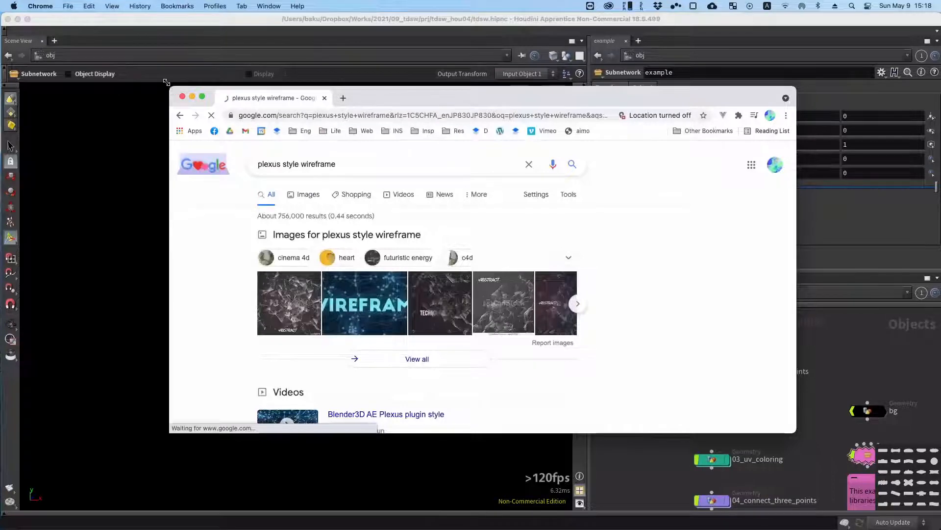
left_click_drag(166, 82, 121, 18, "alt")
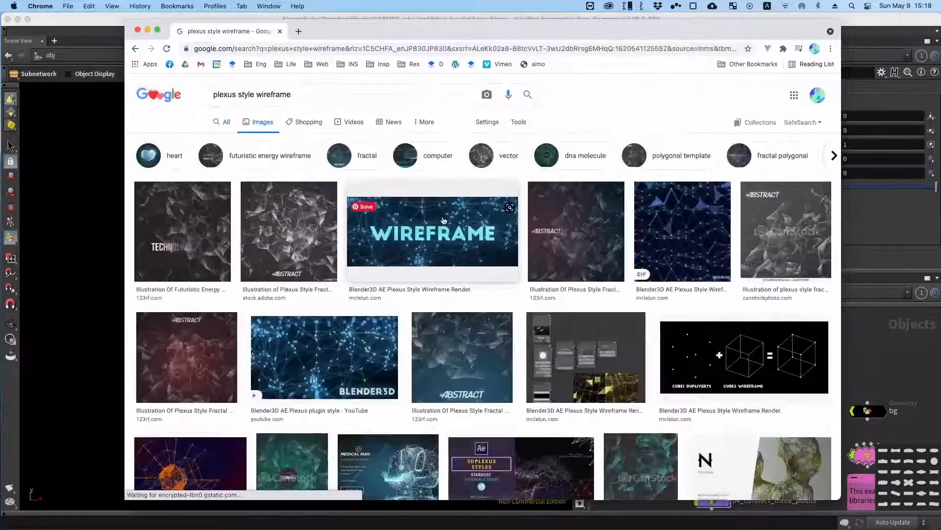
Examine the plexus style image results, previewing the Blender3D wireframe render and the purple Wireframe Plexus illustration.
scroll(443, 221, "down", 2)
scroll(444, 221, "down", 5)
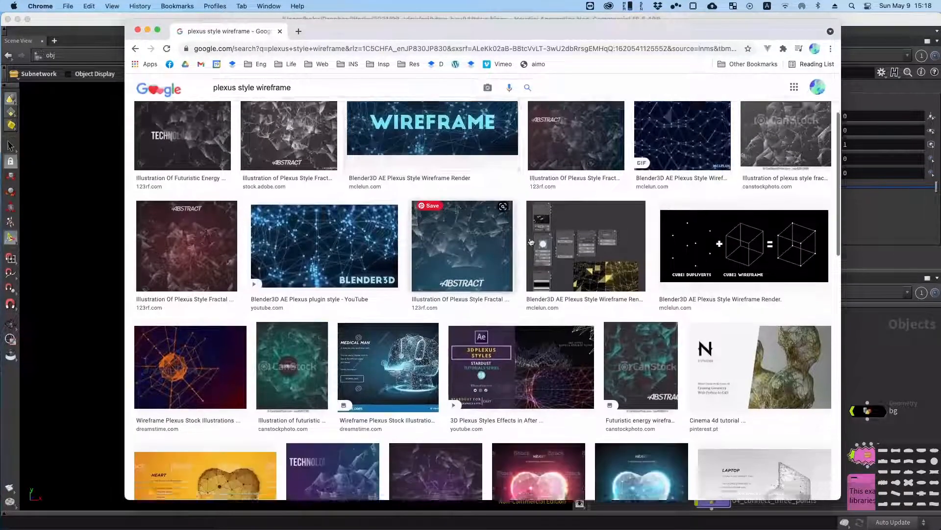
scroll(595, 222, "up", 7)
left_click(681, 226)
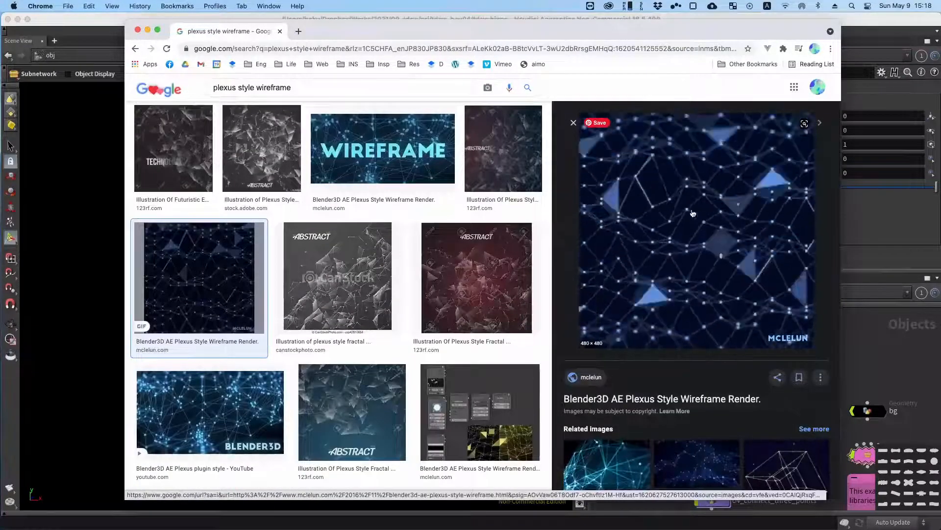
scroll(240, 317, "down", 5)
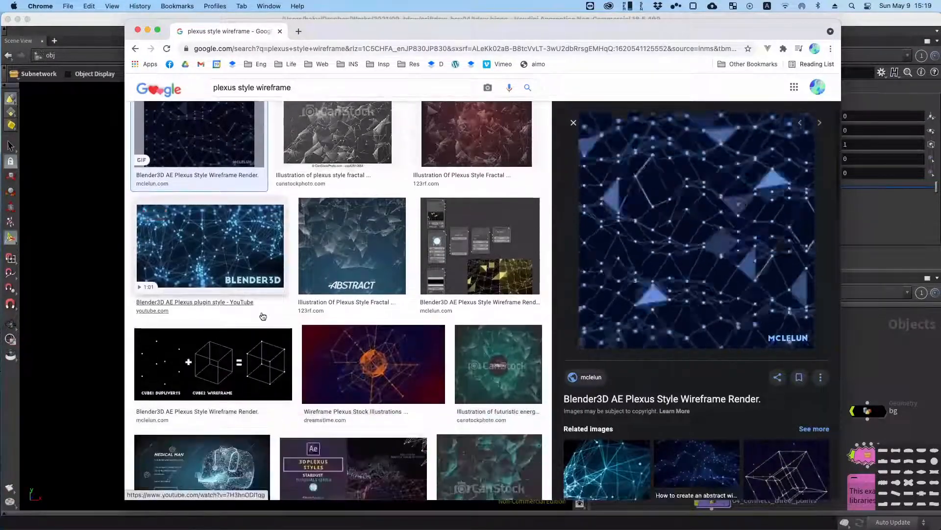
scroll(294, 309, "down", 9)
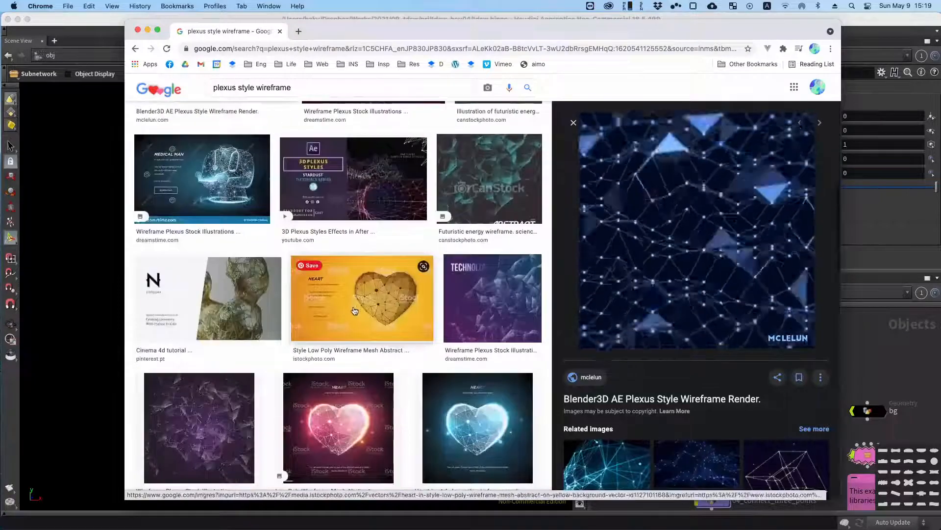
left_click(356, 304)
scroll(186, 295, "down", 4)
left_click(197, 288)
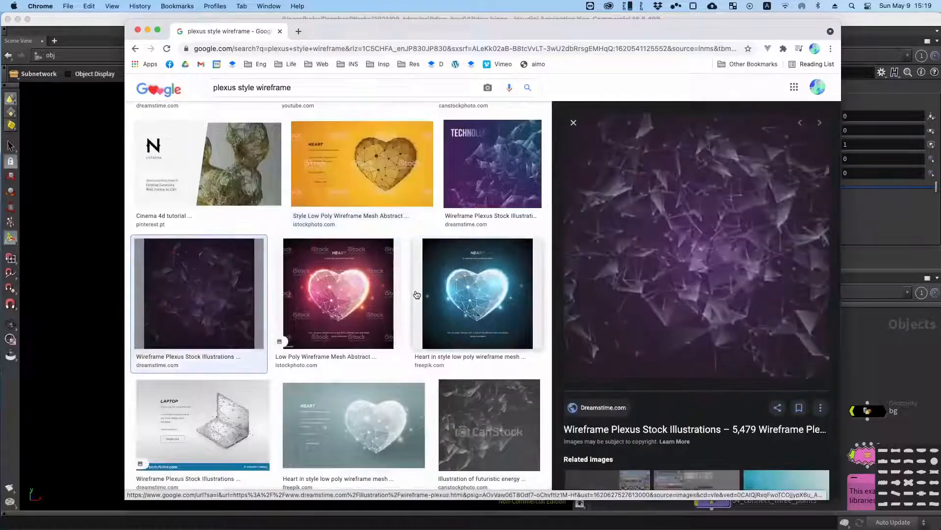
scroll(366, 300, "down", 5)
scroll(371, 300, "down", 2)
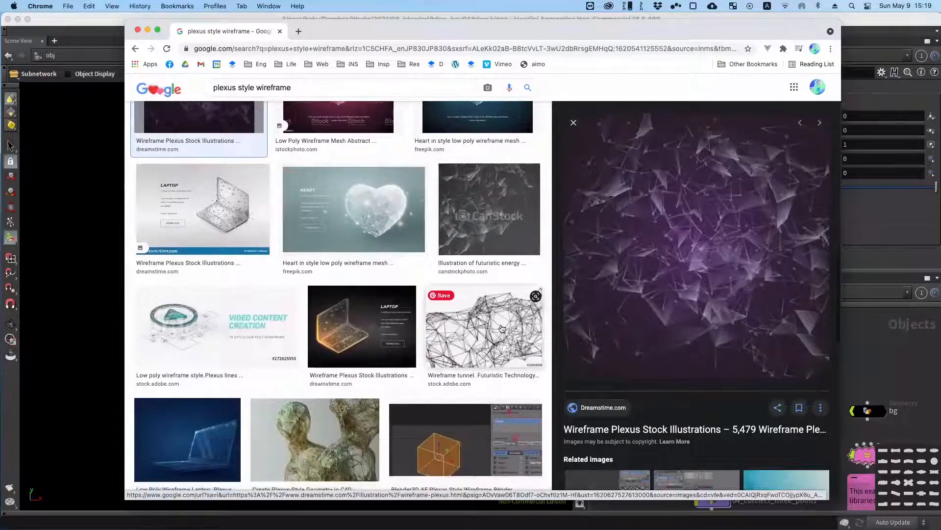
scroll(479, 329, "down", 2)
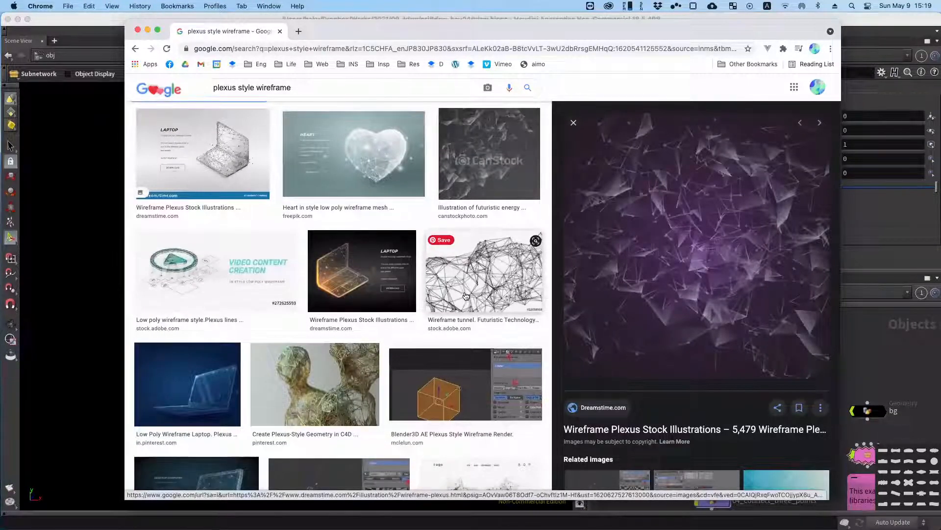
scroll(350, 299, "down", 9)
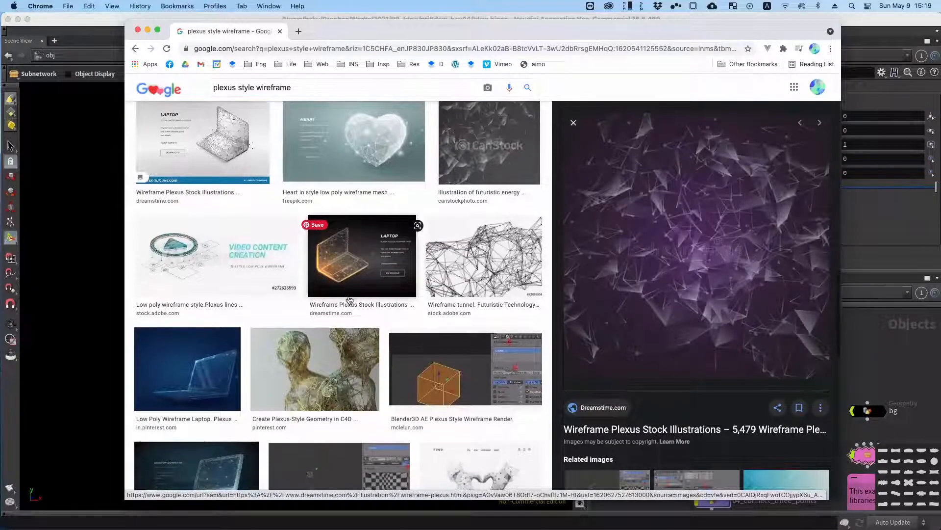
scroll(341, 312, "up", 12)
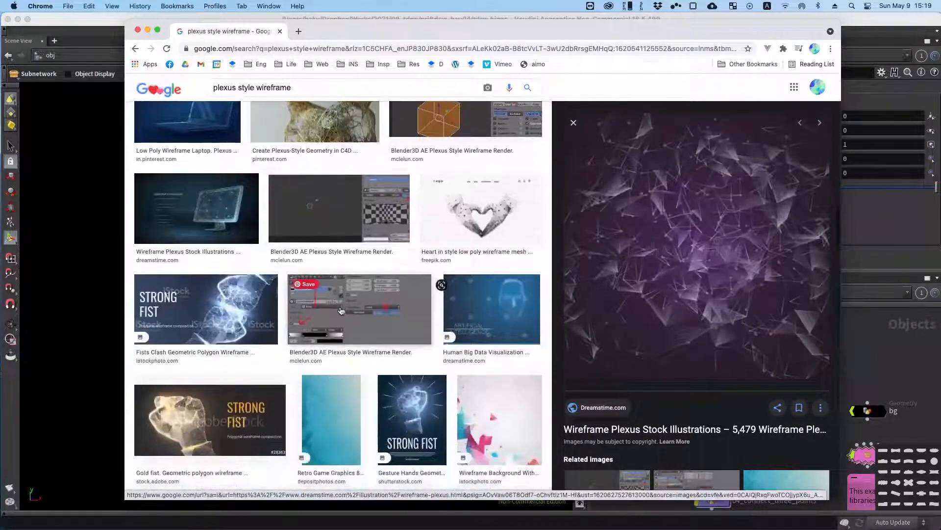
scroll(343, 307, "up", 4)
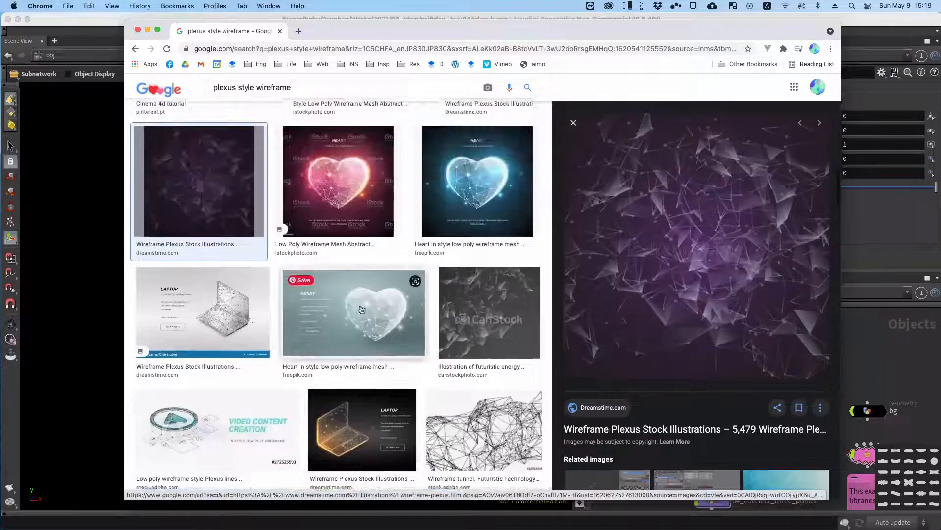
Return to Houdini and enter the 01_connect-two-points geometry node.
left_click(887, 335)
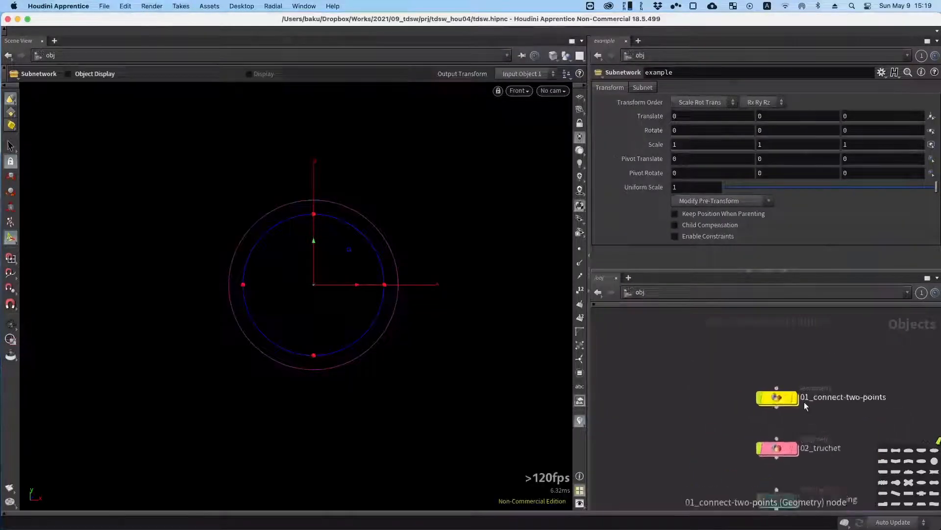
scroll(805, 401, "up", 5)
middle_click_drag(730, 401, 723, 406)
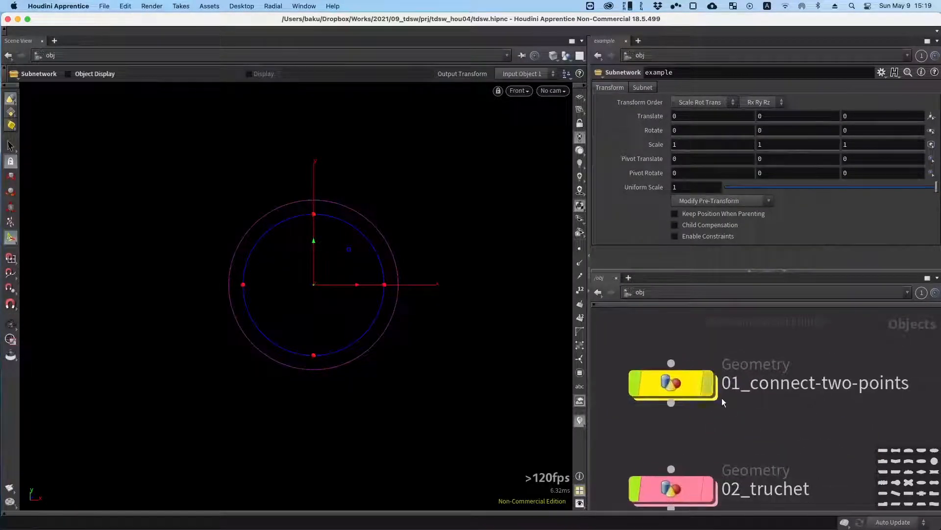
scroll(766, 420, "down", 2)
scroll(766, 420, "down", 1)
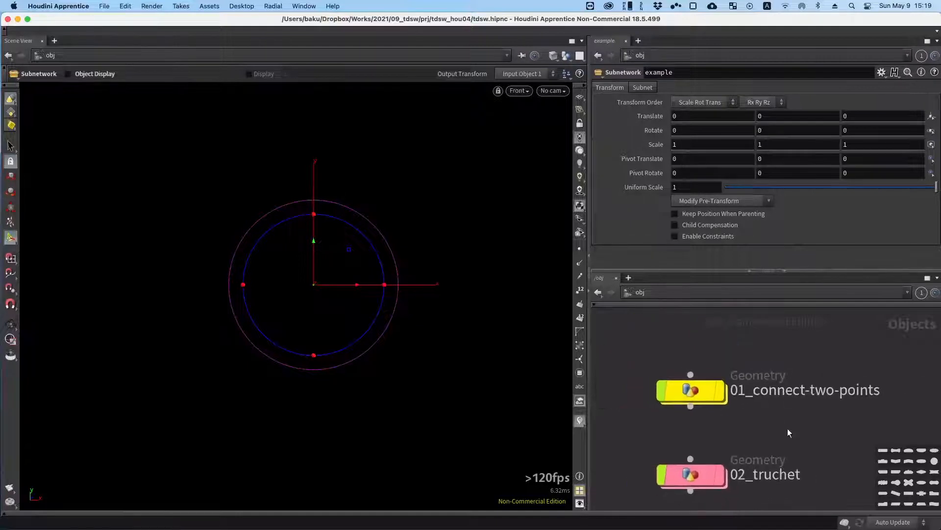
key("z")
mouse_move(760, 417)
middle_mouse_down()
mouse_move(734, 428)
mouse_move(742, 425)
middle_mouse_up()
middle_click_drag(696, 403, 709, 414)
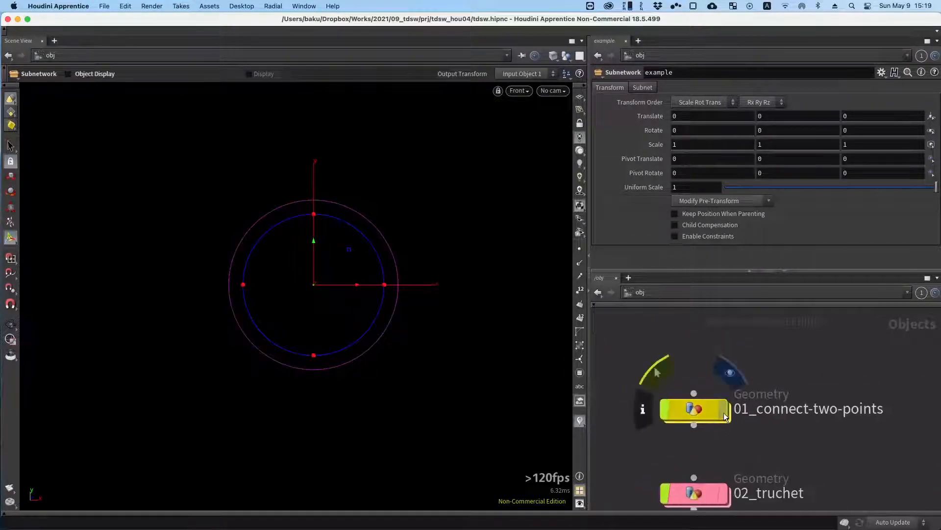
double_click(697, 411)
Place a new Add node in an empty area of the network, away from the existing node tree.
scroll(742, 349, "up", 5)
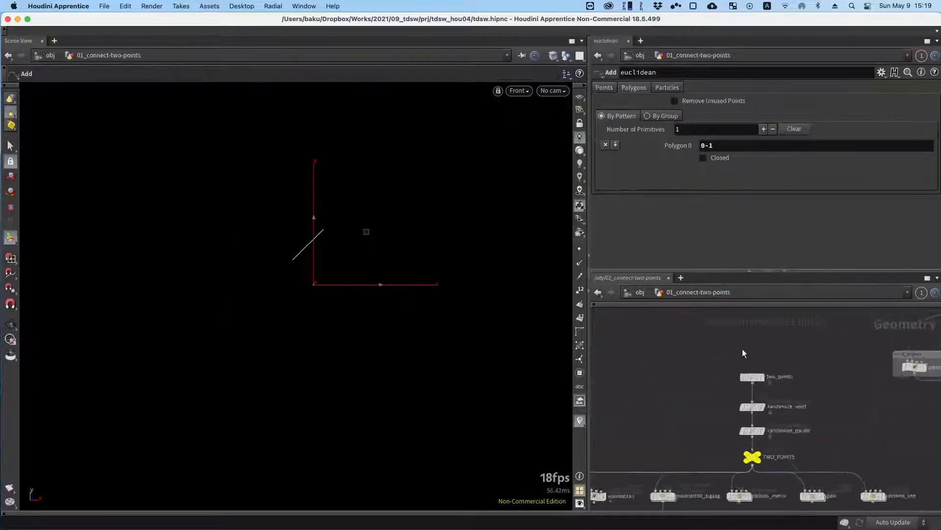
mouse_move(755, 363)
middle_mouse_down()
mouse_move(700, 349)
mouse_move(771, 369)
middle_mouse_up()
scroll(696, 348, "up", 3)
middle_click_drag(657, 366, 815, 385)
scroll(809, 381, "down", 3)
scroll(803, 379, "down", 4)
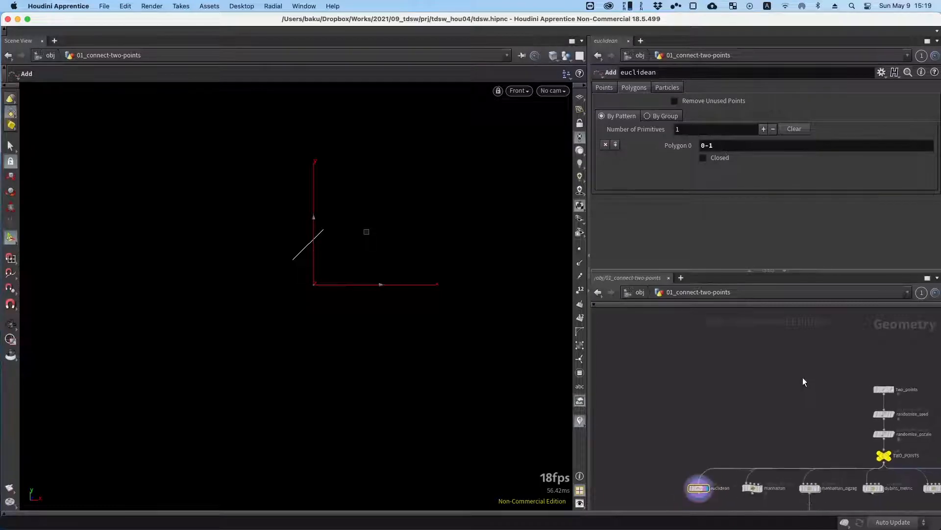
middle_click_drag(729, 384, 794, 377)
middle_click_drag(660, 369, 844, 349)
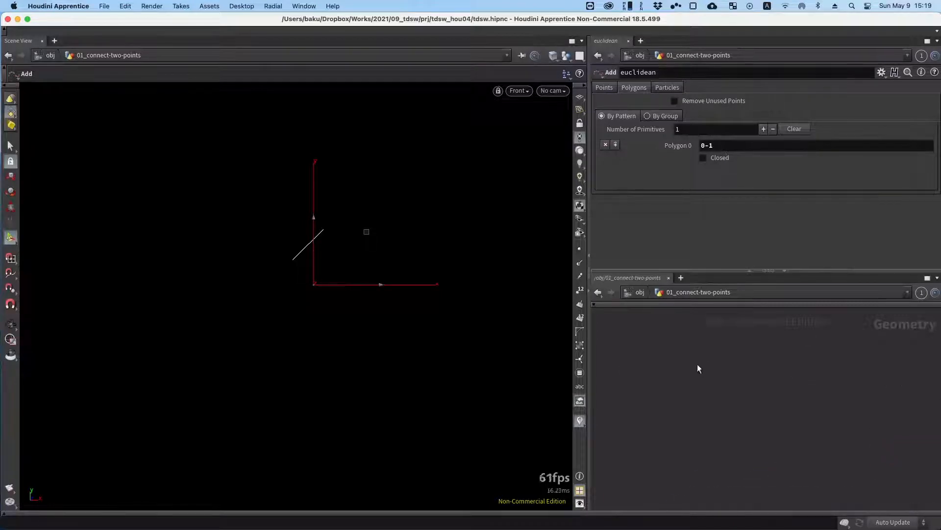
key("Tab")
type("add")
key("Return")
left_click(704, 363)
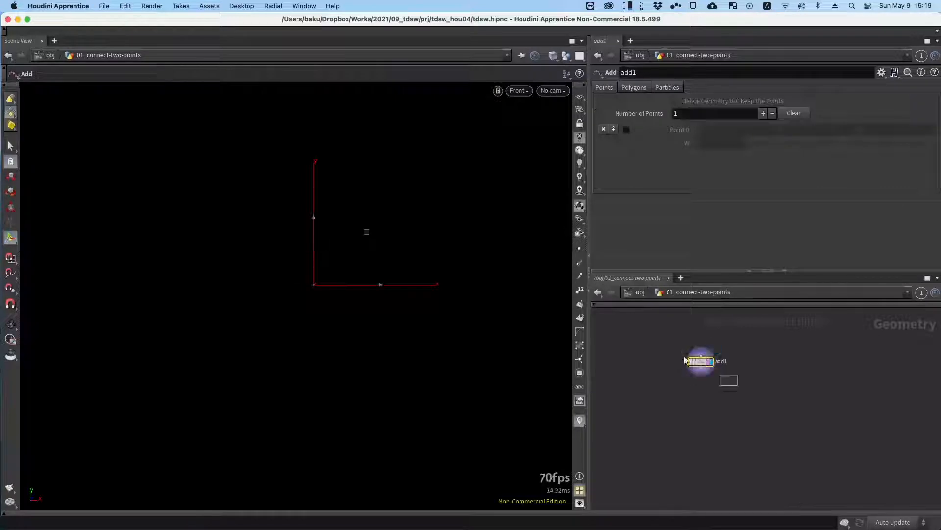
Show the reference grid in the Front view and frame the area around the origin more closely.
left_click(579, 96)
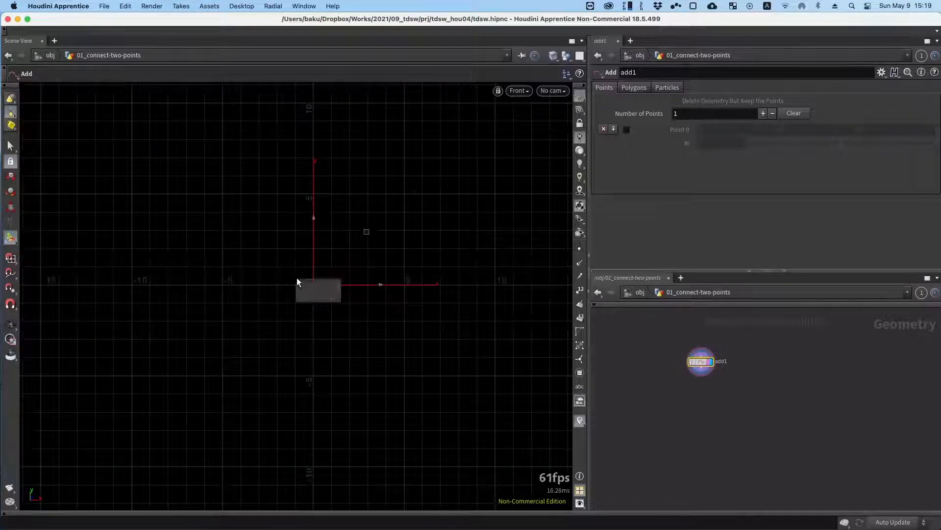
right_click_drag(311, 274, 371, 179, "alt")
mouse_move(317, 270)
middle_mouse_down("alt")
mouse_move(327, 268)
mouse_move(321, 281)
middle_mouse_up("alt")
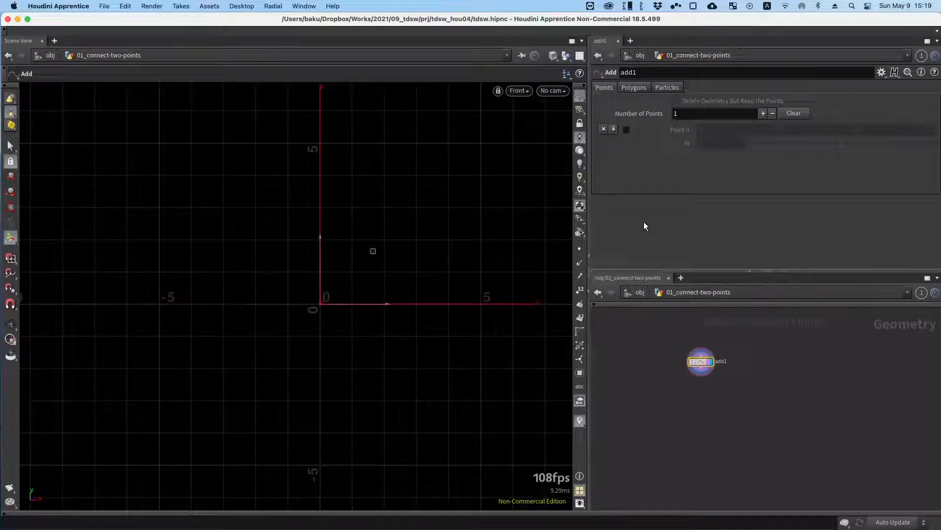
Set the Add node's number of points to 2 and enable both Point 0 and Point 1.
scroll(705, 361, "up", 5)
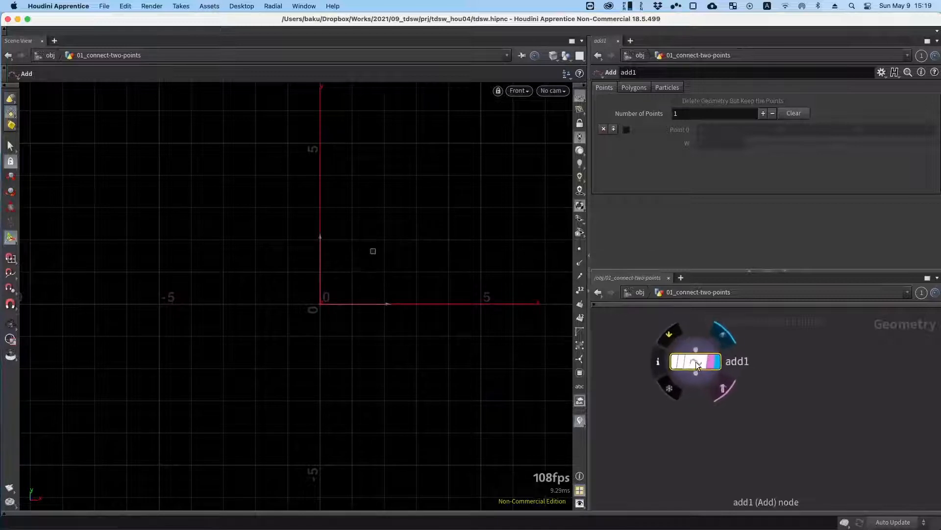
left_click_drag(743, 395, 787, 422, "alt")
mouse_move(705, 385)
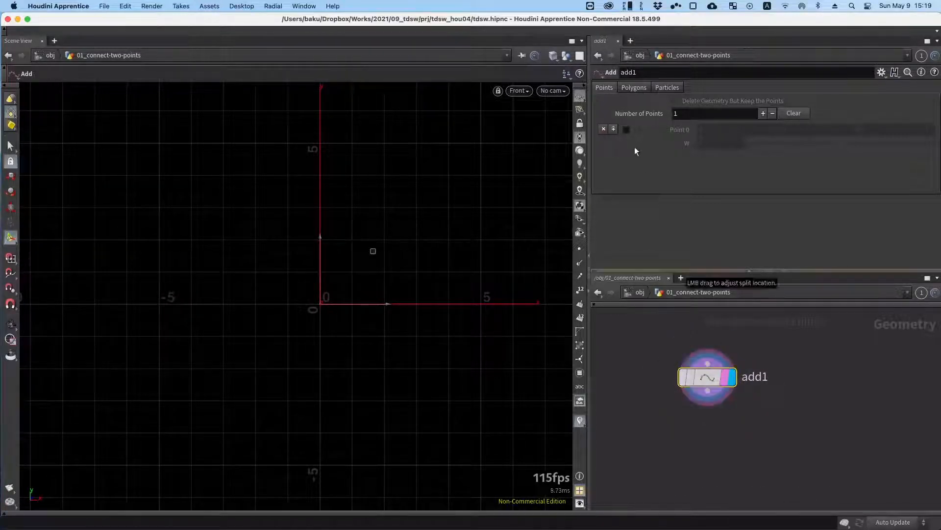
left_click(626, 129)
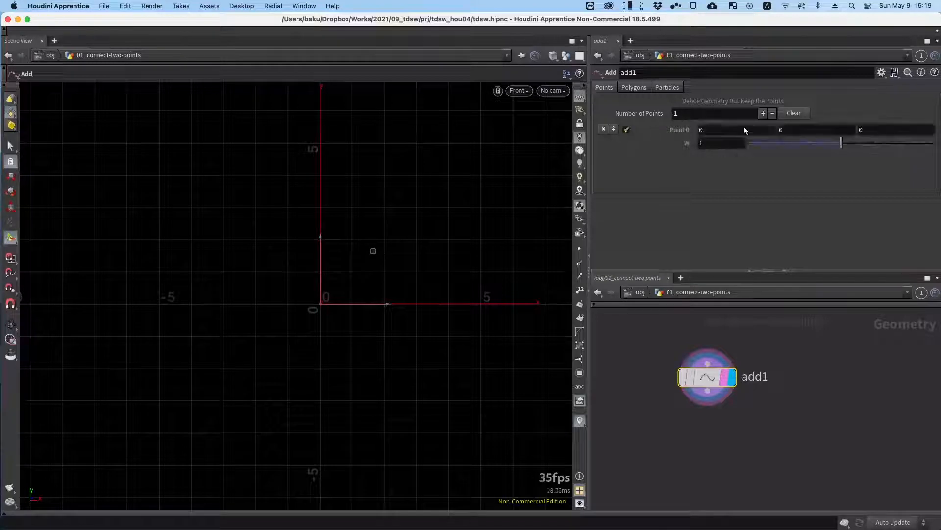
left_click(761, 116)
left_click(626, 157)
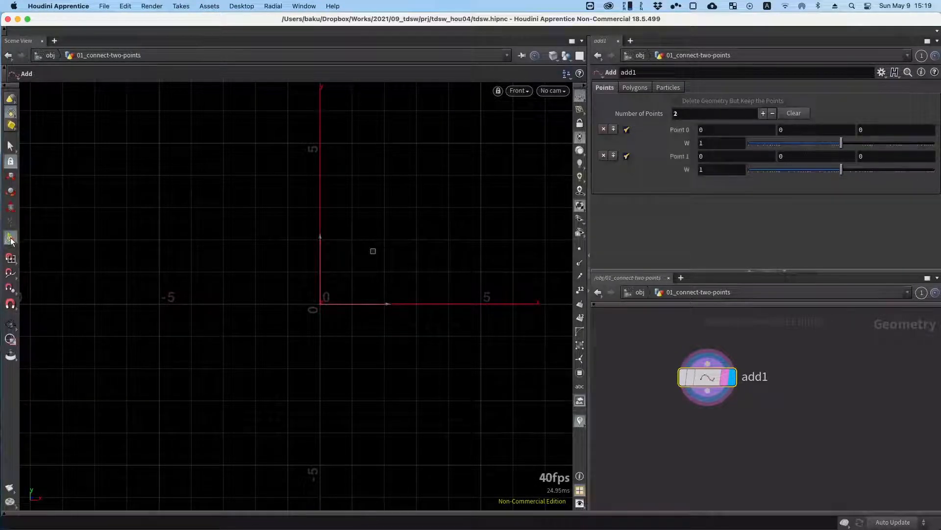
Position Point 0 at about (2.65, 2.18, 0) and Point 1 at about (-3.01, -1.28, 0) in the Front view.
left_click(406, 234)
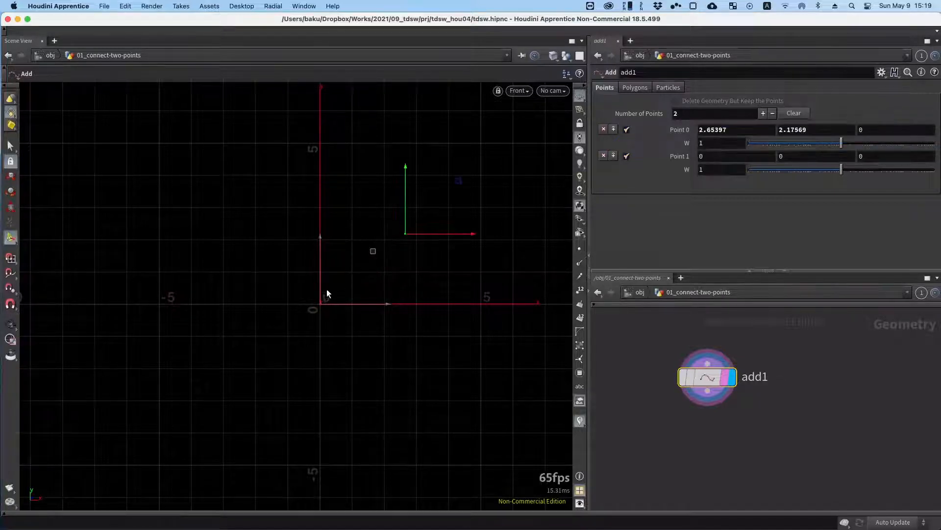
left_click_drag(319, 304, 223, 345)
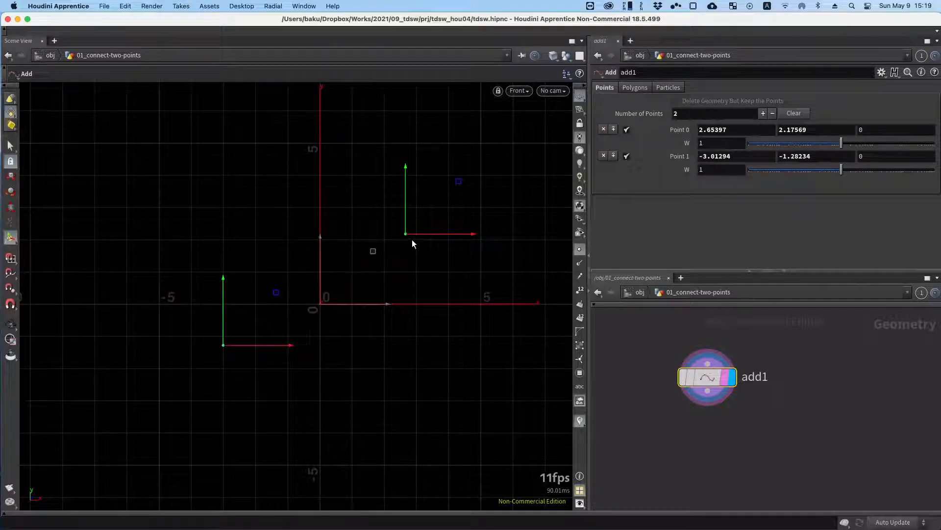
Connect the two points of the Add node with a polygon by setting the Polygon 0 pattern to "0 1".
scroll(343, 248, "down", 2)
middle_click_drag(346, 246, 332, 237)
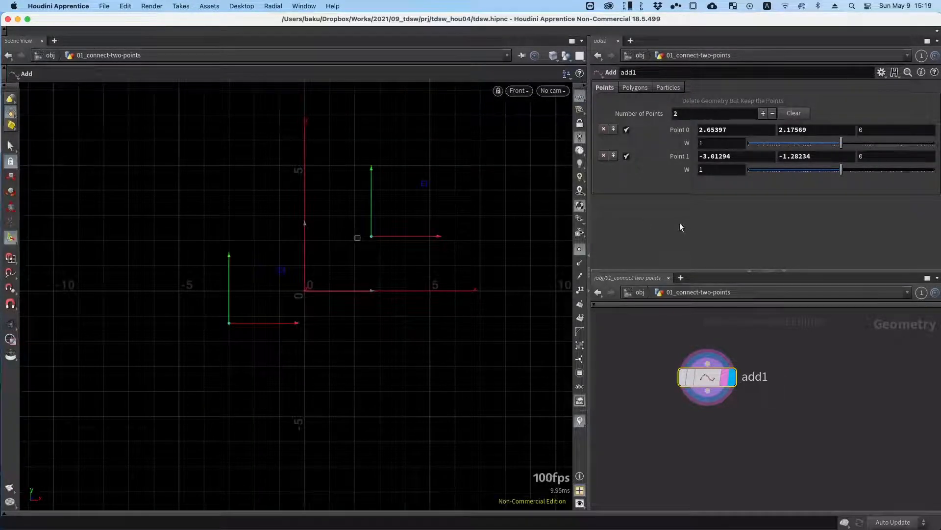
left_click(637, 89)
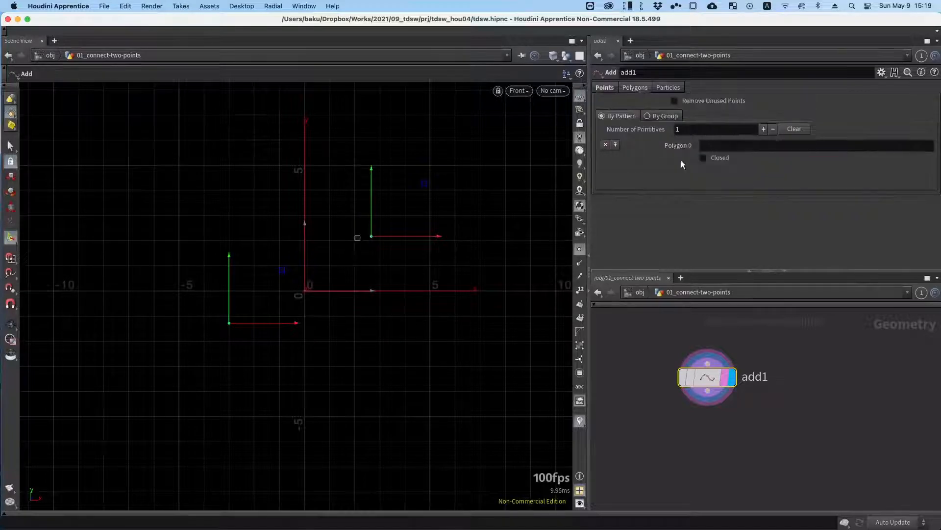
left_click(719, 142)
type("0 1")
key("Return")
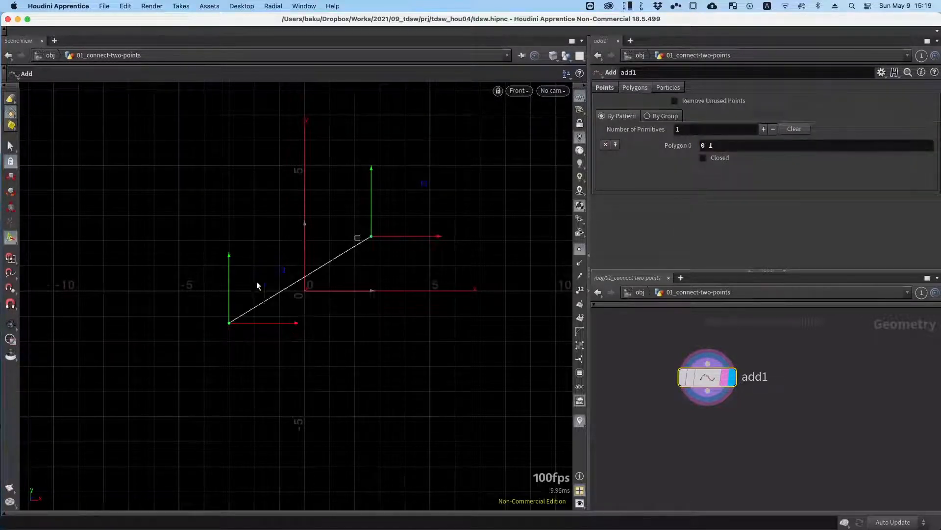
Move Point 0 up and down in the Front view to test the connecting line, leaving it slightly below its original height.
left_click_drag(369, 244, 373, 218)
mouse_move(373, 218)
right_mouse_down("alt")
mouse_move(287, 257)
mouse_move(373, 224)
right_mouse_up("alt")
middle_click_drag(332, 236, 364, 248, "alt")
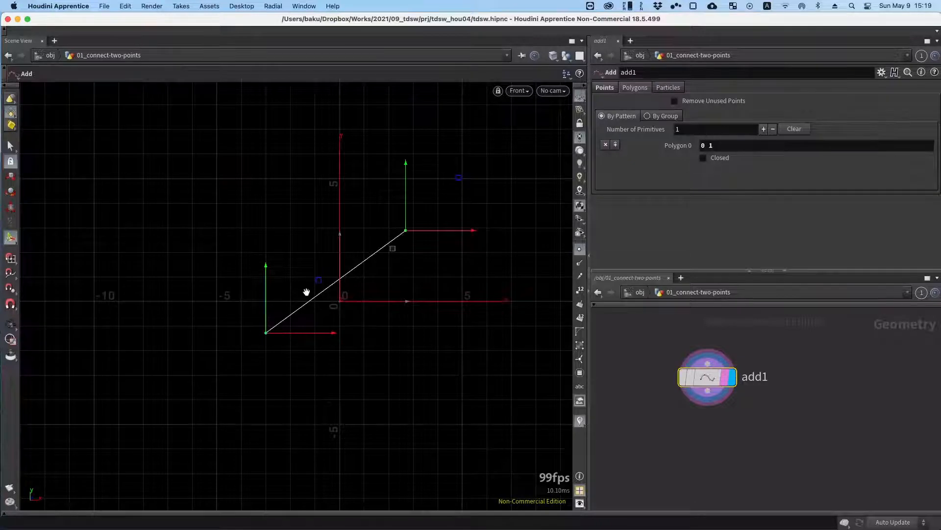
middle_click_drag(307, 292, 273, 286, "alt")
left_click_drag(367, 233, 369, 255)
right_click_drag(277, 247, 275, 269, "alt")
mouse_move(302, 268)
middle_mouse_down("alt")
mouse_move(325, 252)
mouse_move(305, 280)
middle_mouse_up("alt")
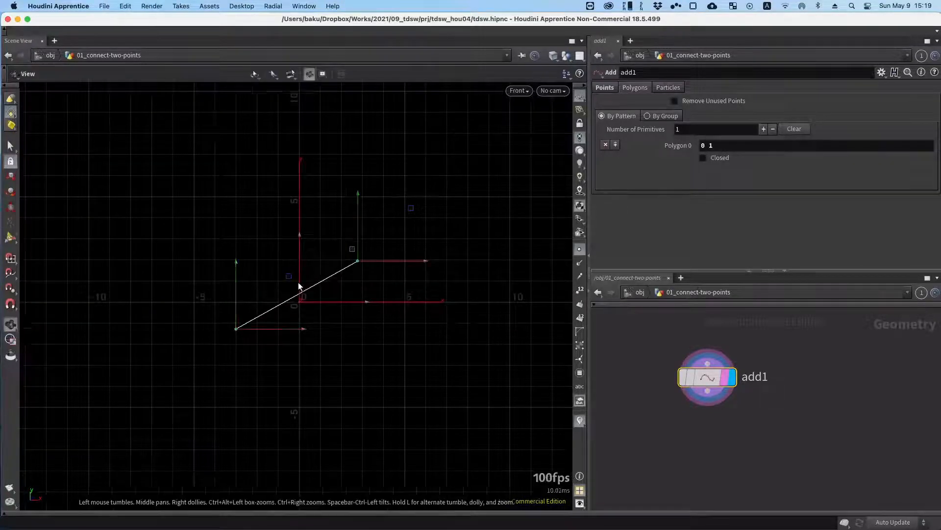
key("Return")
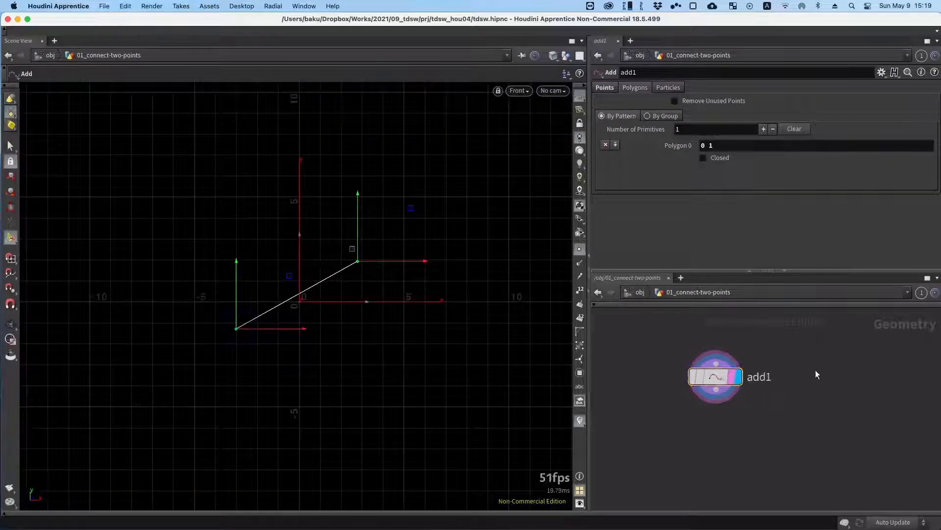
Make room in the network and place a new Grid node beside the add1 node.
left_click_drag(815, 374, 699, 363)
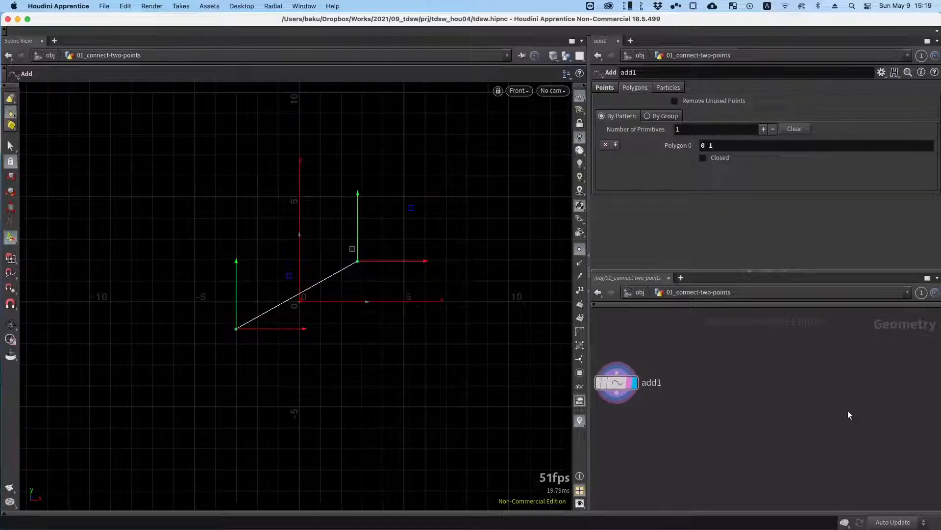
scroll(735, 379, "down", 3)
left_click_drag(740, 369, 710, 369)
key("Tab")
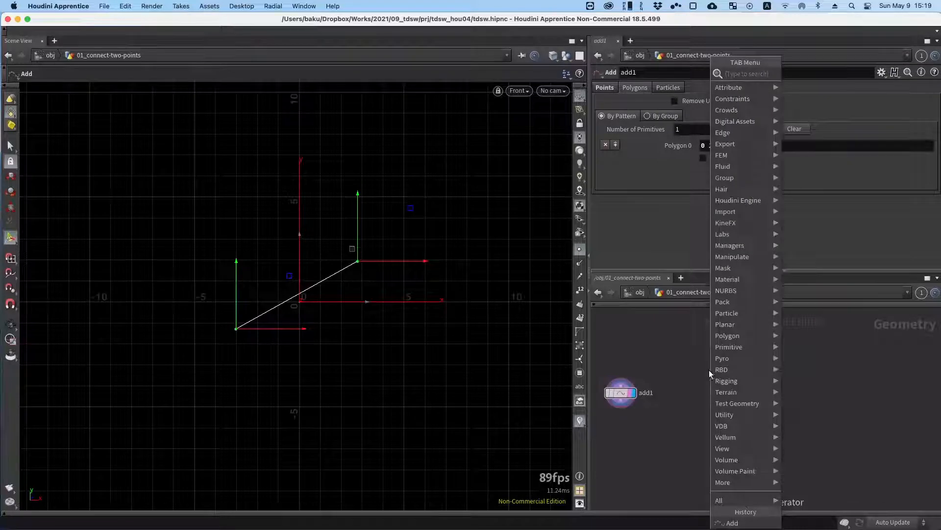
type("grid")
key("Return")
left_click(721, 364)
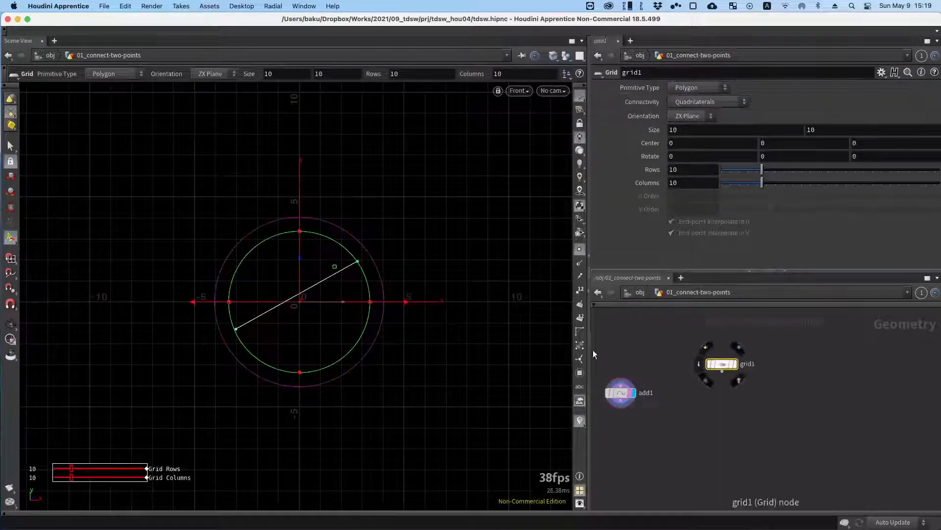
Set the Grid node's orientation to XY Plane so that it faces the Front view.
right_click_drag(260, 208, 162, 260)
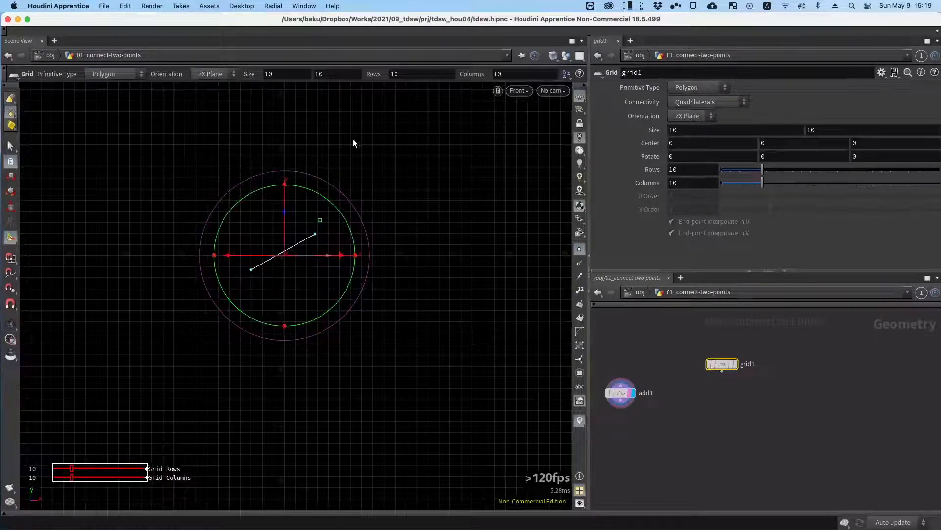
right_click_drag(260, 235, 511, 247)
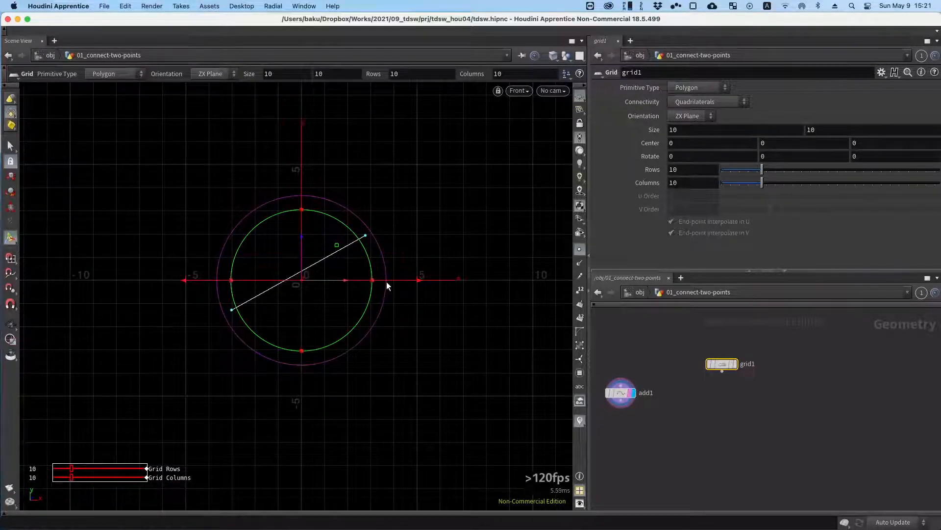
left_click(693, 116)
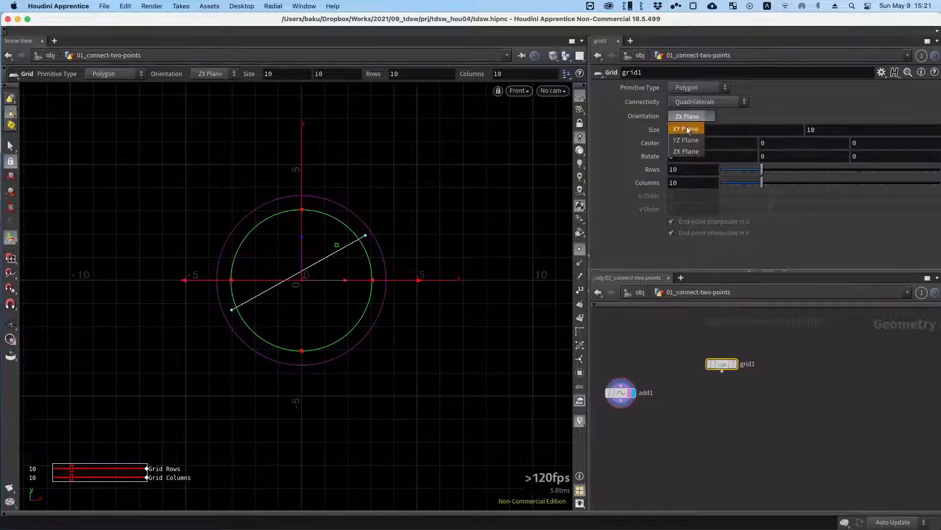
left_click(686, 128)
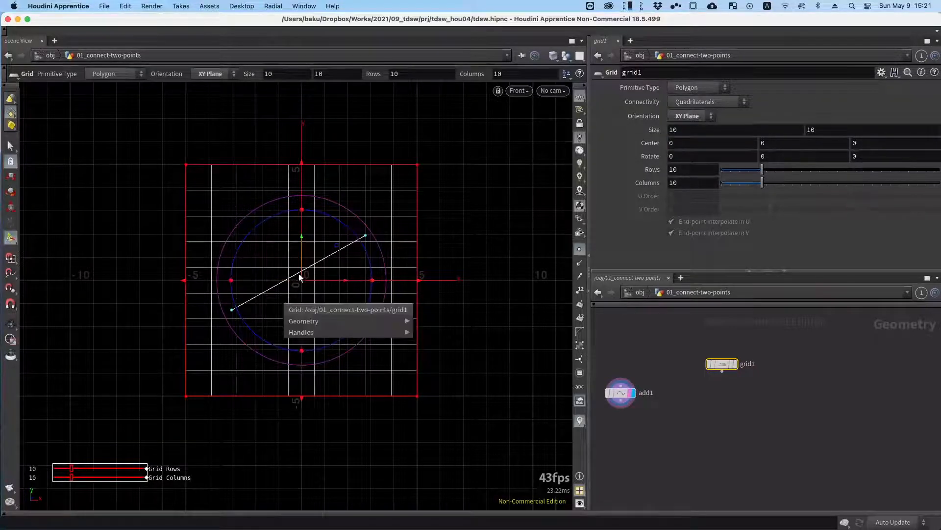
right_click_drag(271, 291, 297, 251, "alt")
middle_click_drag(302, 216, 302, 231, "alt")
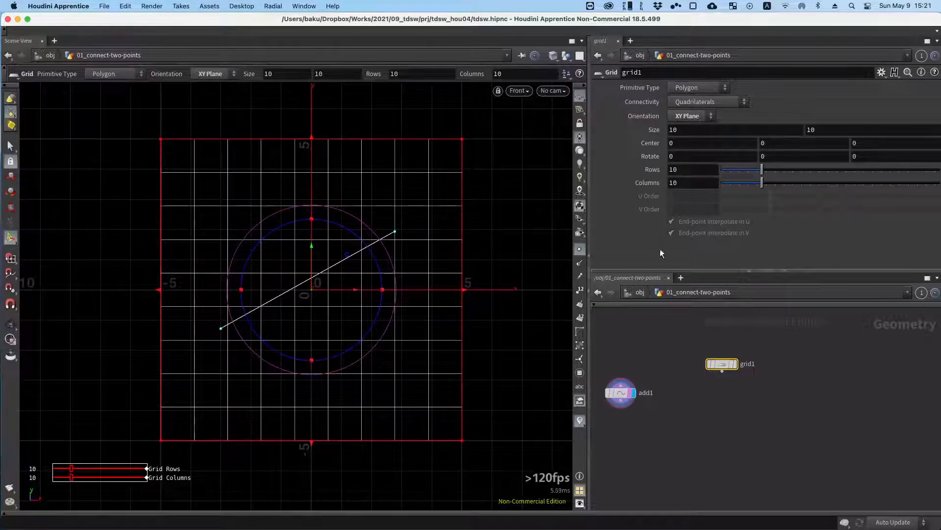
Add a Scatter node below the Grid node, fed by the grid's output.
left_click(701, 414)
middle_click_drag(697, 405, 727, 390, "alt")
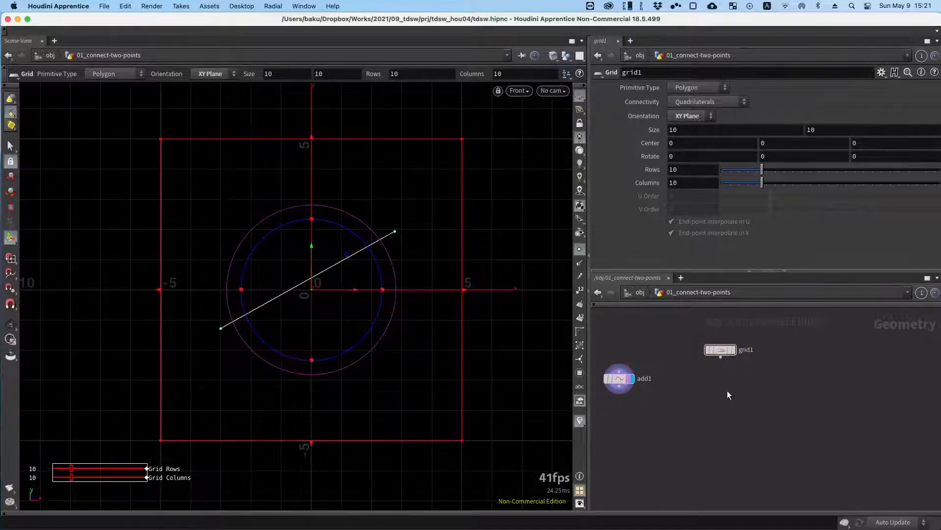
mouse_move(718, 386)
middle_mouse_down("alt")
mouse_move(727, 382)
mouse_move(718, 371)
middle_mouse_up("alt")
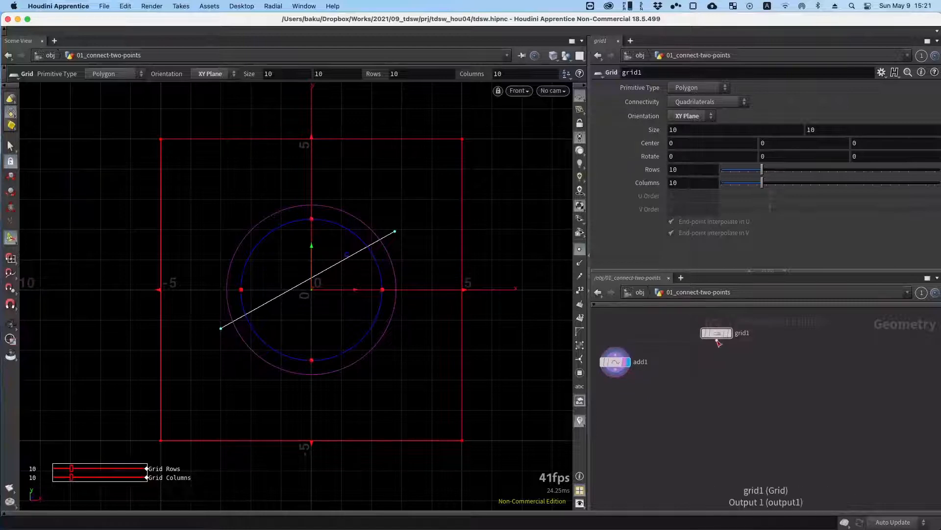
left_click_drag(717, 340, 719, 369)
type("scatter")
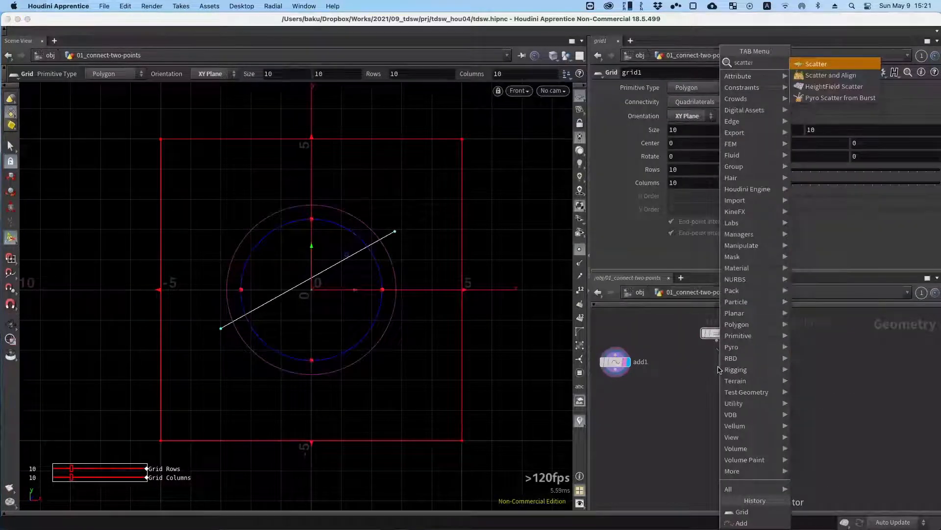
key("Return")
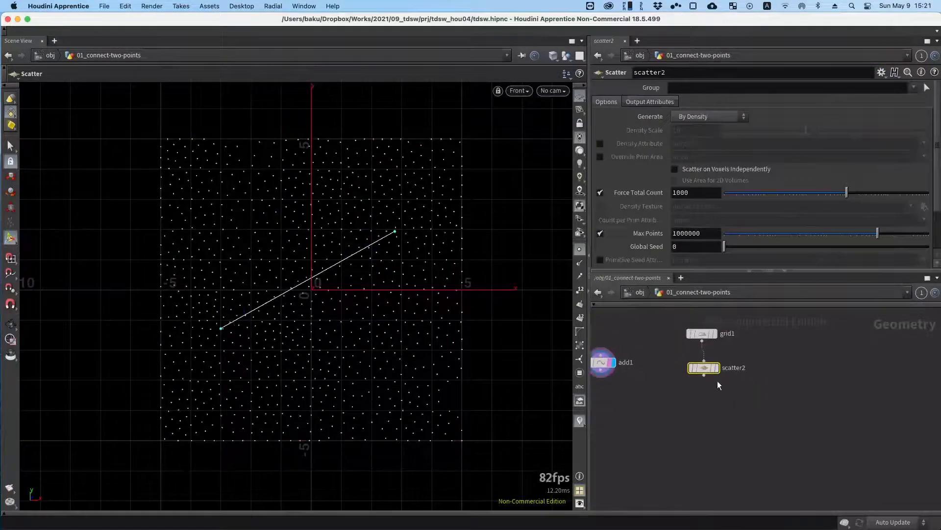
left_click(703, 386)
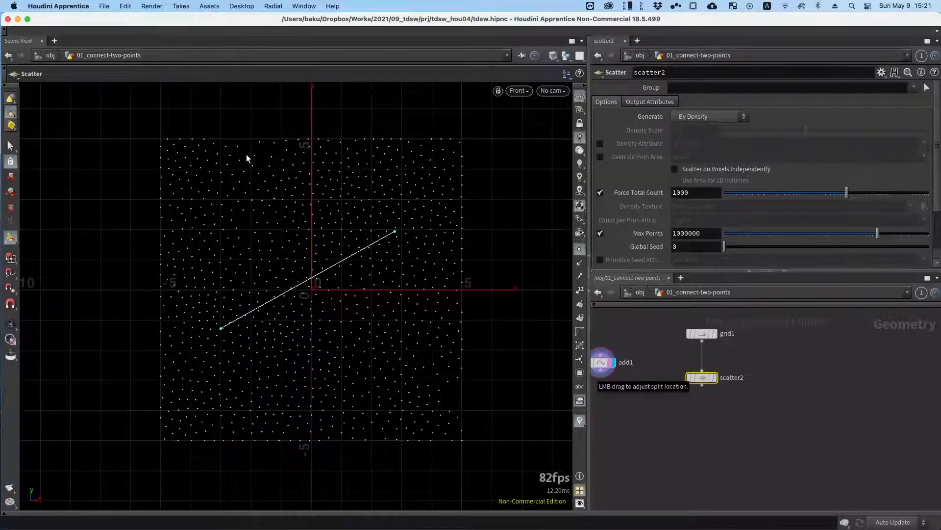
Display the Scatter node's result and reduce its Force Total Count to 70.
left_click(760, 366)
left_click_drag(714, 355, 737, 339, "alt")
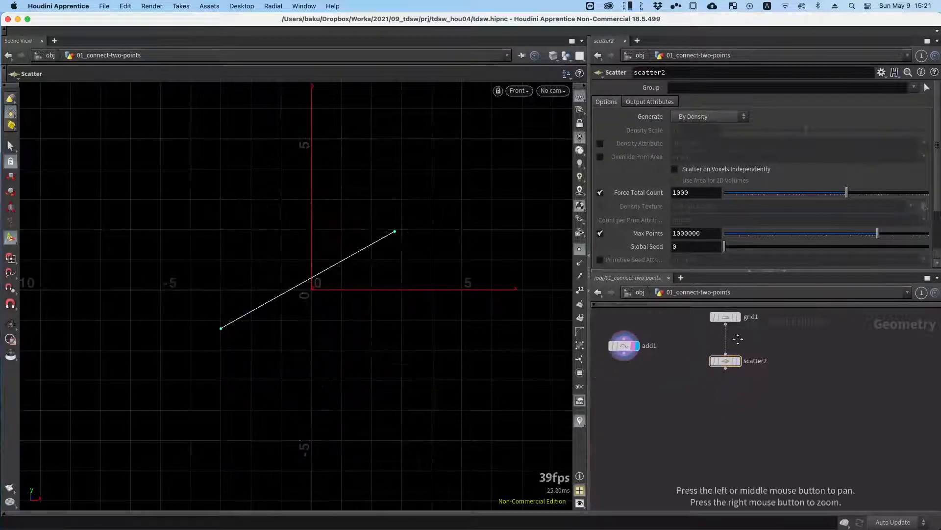
left_click(737, 362)
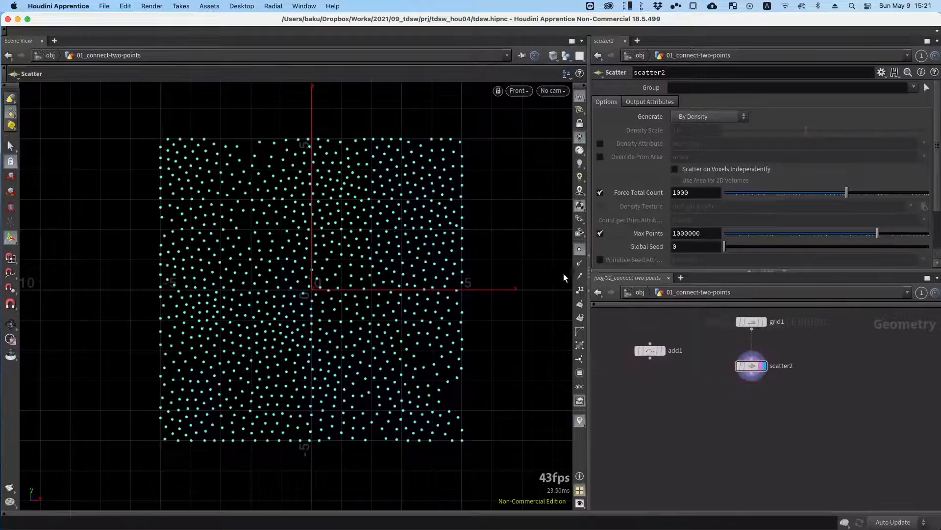
right_click_drag(297, 255, 317, 251, "alt")
left_click_drag(316, 250, 300, 235, "alt")
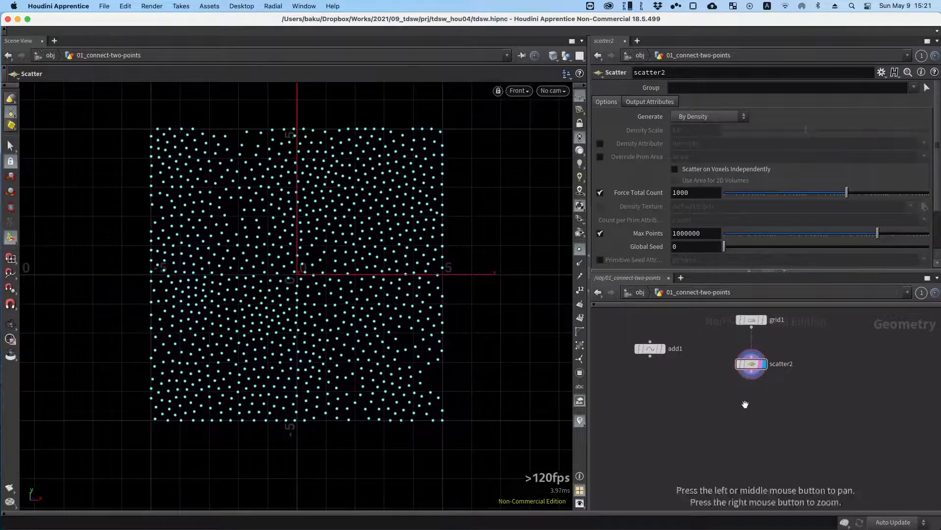
left_click_drag(821, 193, 799, 193)
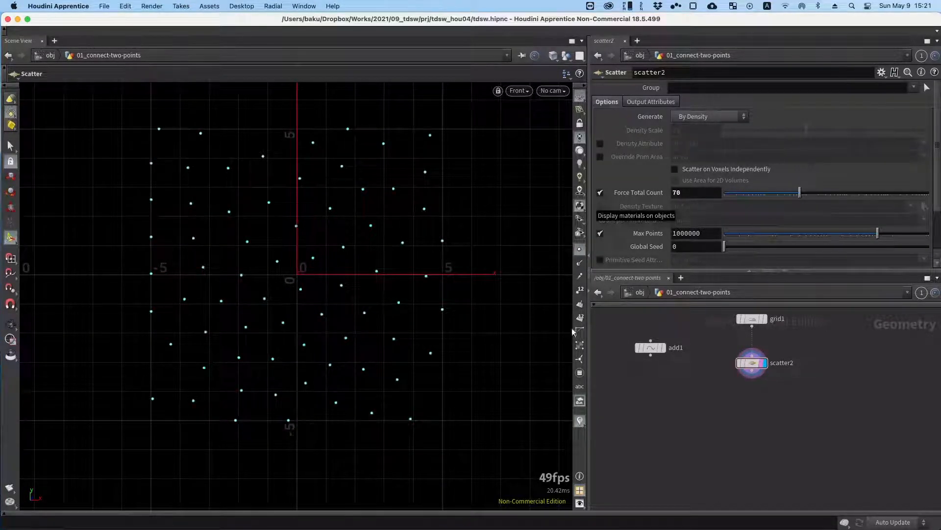
Add a Triangulate 2D node below the Scatter node, connected to its output.
left_click_drag(736, 384, 723, 393, "alt")
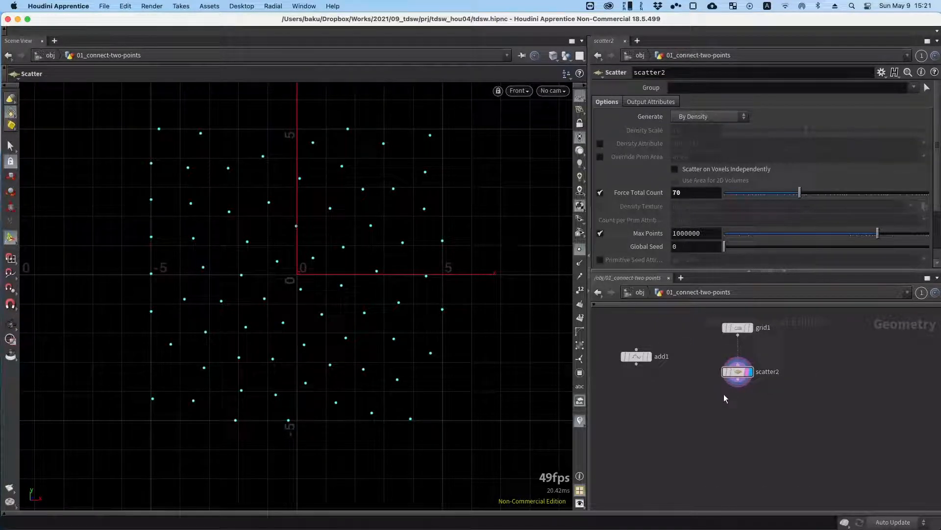
left_click_drag(725, 389, 743, 403, "alt")
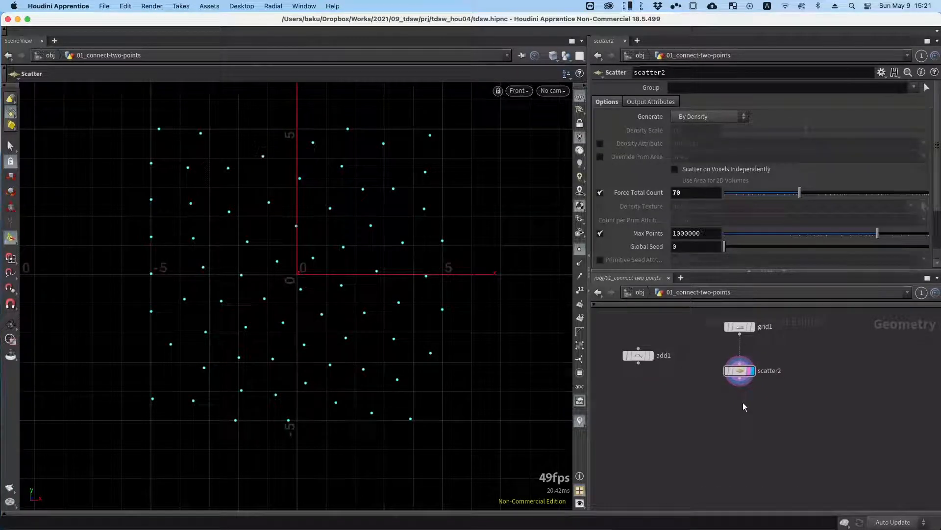
left_click_drag(729, 409, 723, 402, "alt")
key("Tab")
type("tru")
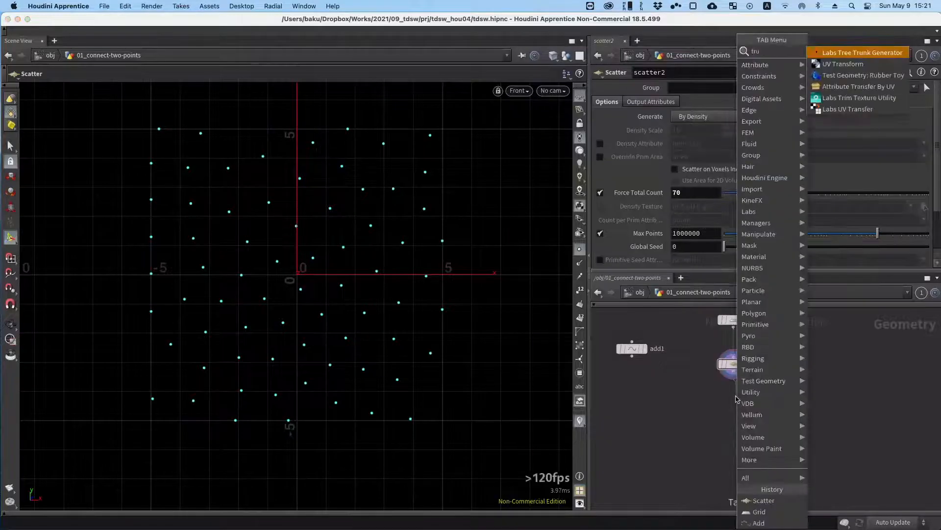
key("BackSpace")
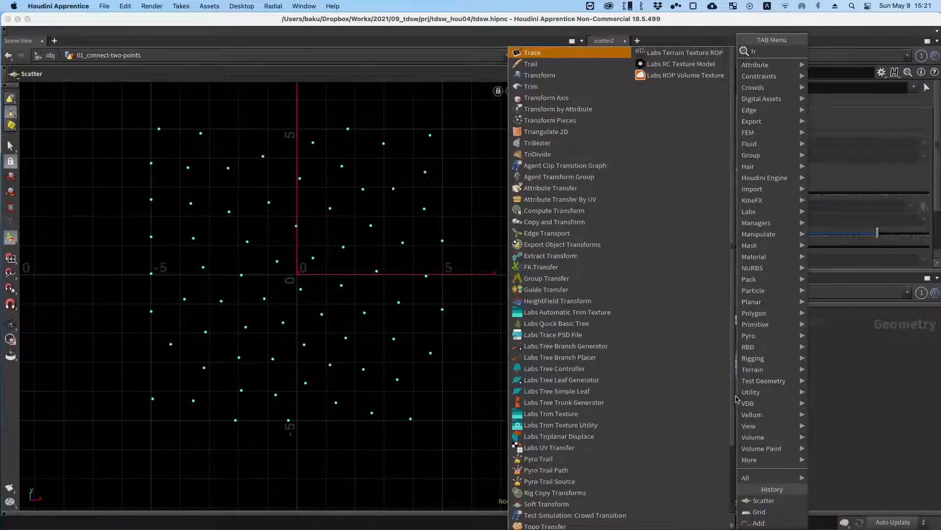
type("o")
key("BackSpace")
type("iang")
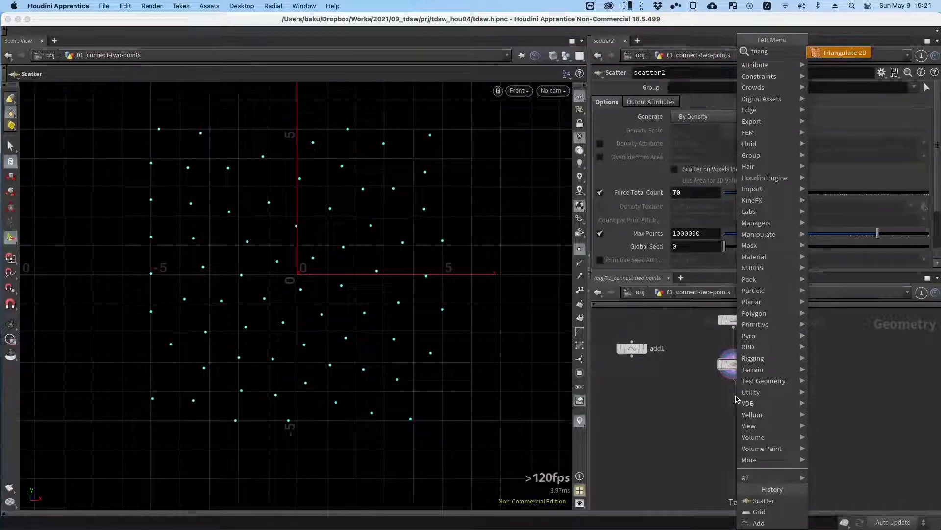
key("Return")
left_click(729, 401)
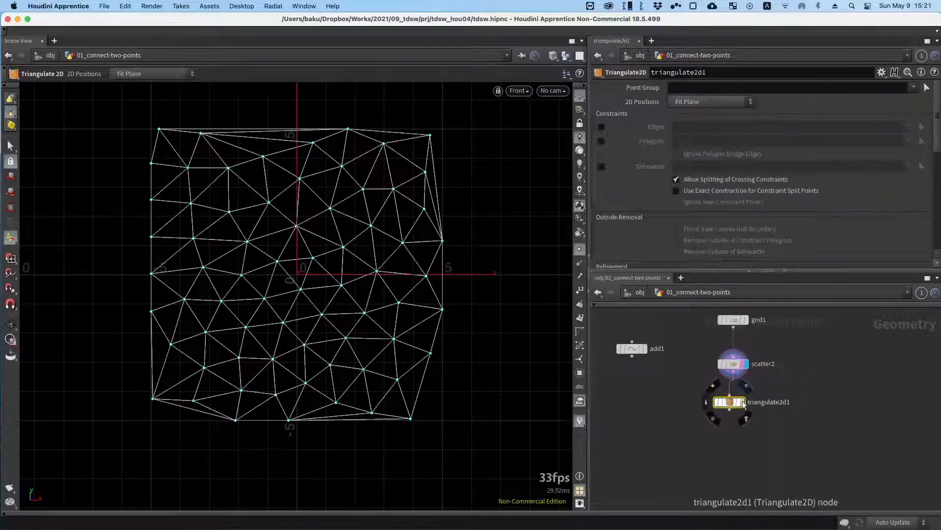
Display the Triangulate 2D result and show its wireframe over the shaded surface in the Front view.
left_click(744, 403)
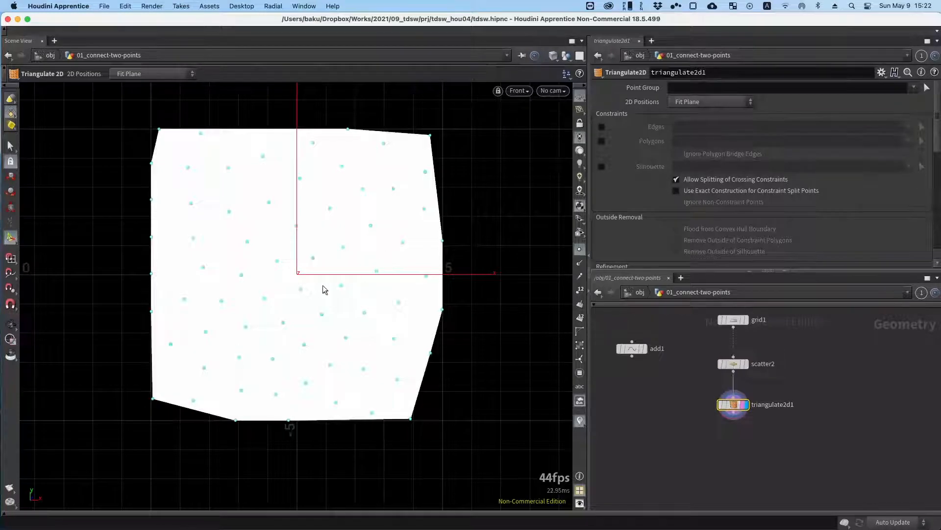
key("shift+w")
key("shift+w")
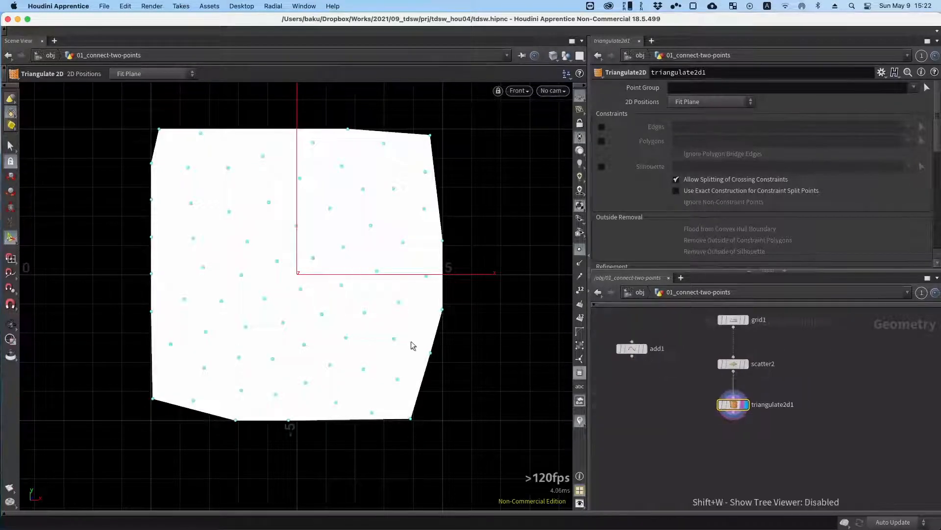
key("shift+w")
right_click_drag(244, 304, 259, 252, "alt")
middle_click_drag(302, 206, 293, 220)
right_click_drag(331, 220, 304, 231)
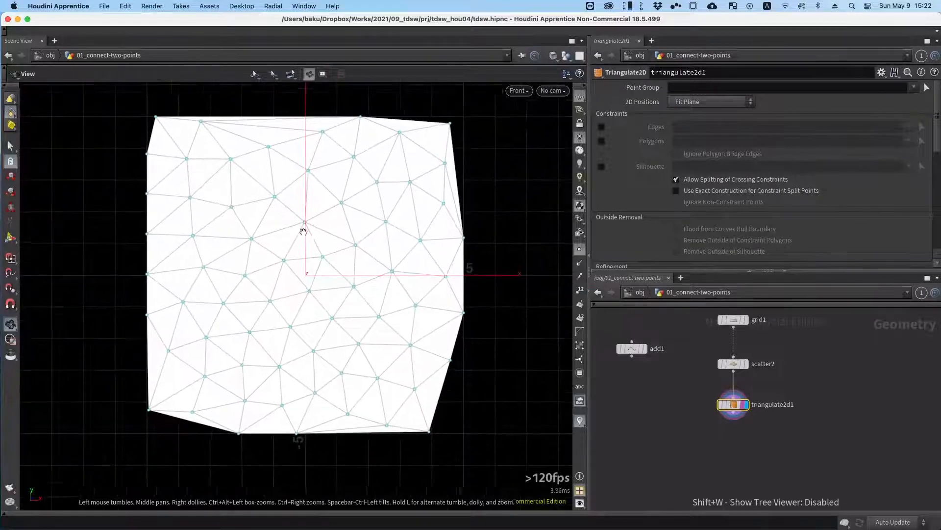
Add a Convert Line node below the Triangulate 2D node, connected to its output, and display its result.
left_click(797, 452)
middle_click_drag(755, 452, 758, 443, "alt")
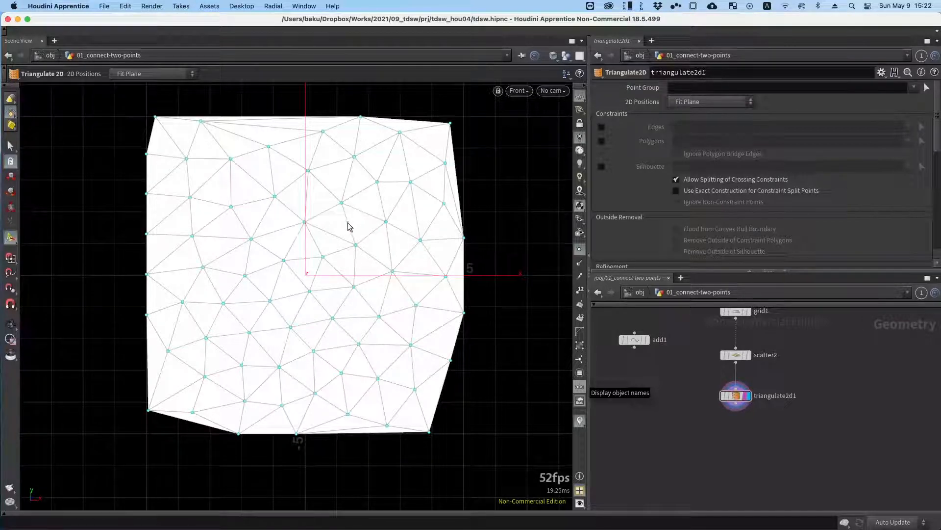
middle_click_drag(739, 439, 745, 417)
key("Tab")
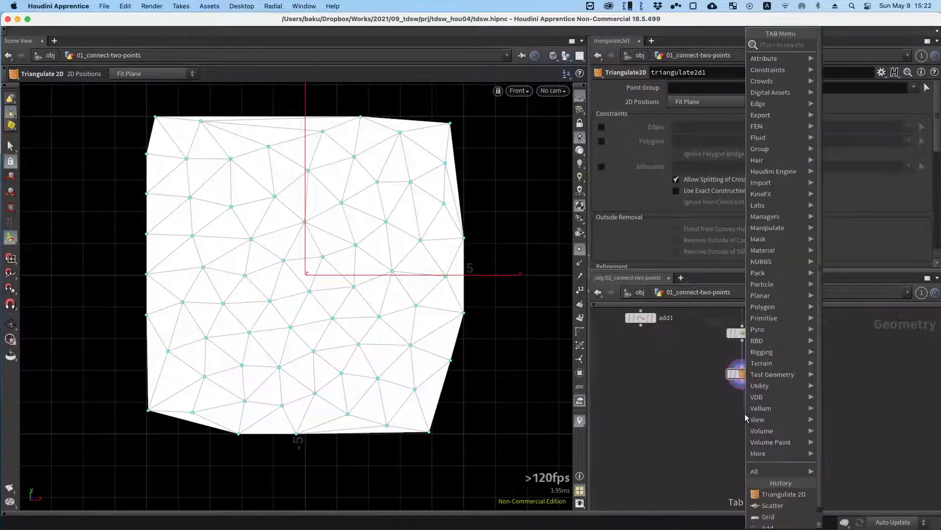
type("convert l")
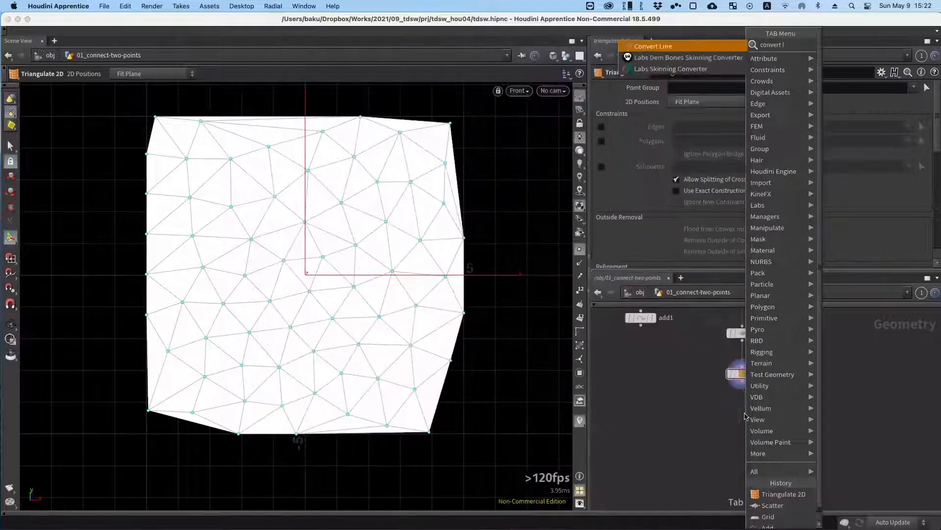
key("Return")
left_click(745, 414)
left_click(754, 414)
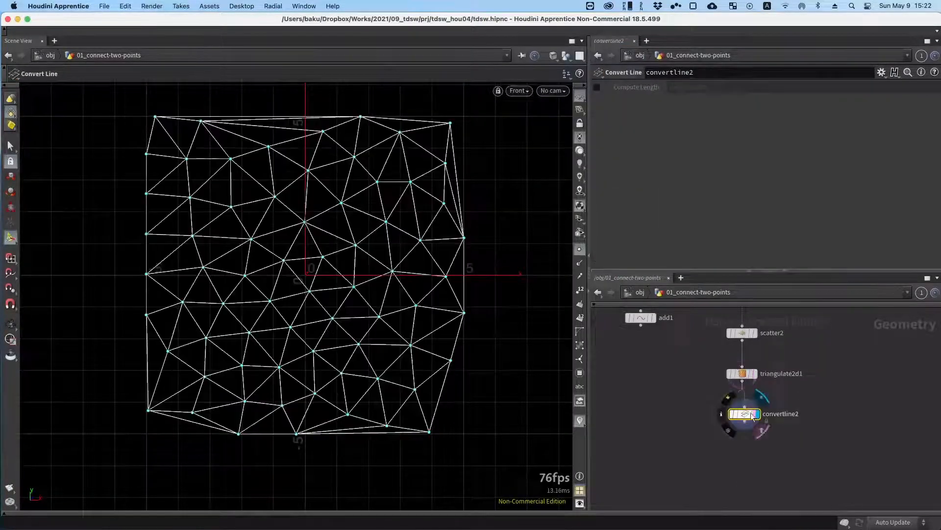
left_click_drag(754, 415, 747, 413)
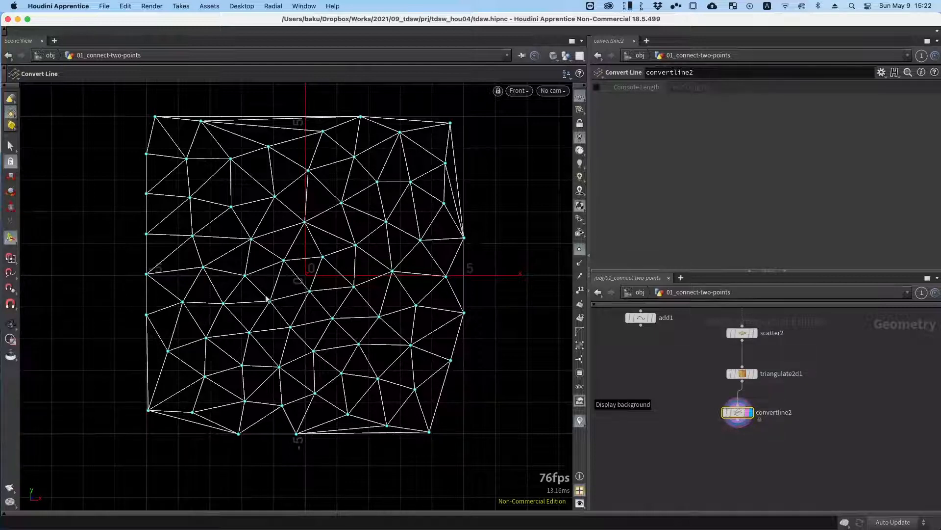
Hide the point markers so only the converted lines are drawn in the Front view.
mouse_move(269, 239)
right_mouse_down("alt")
mouse_move(250, 255)
mouse_move(276, 248)
right_mouse_up("alt")
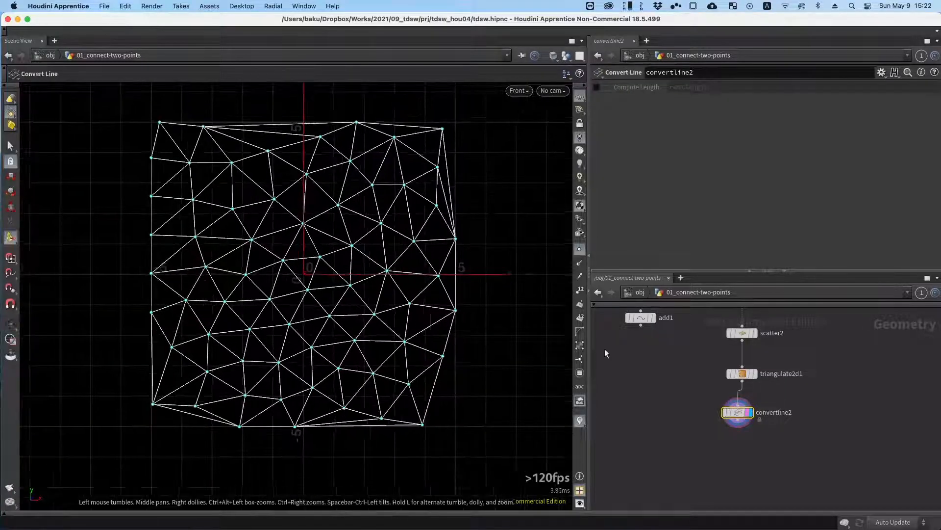
middle_click_drag(758, 417, 759, 422)
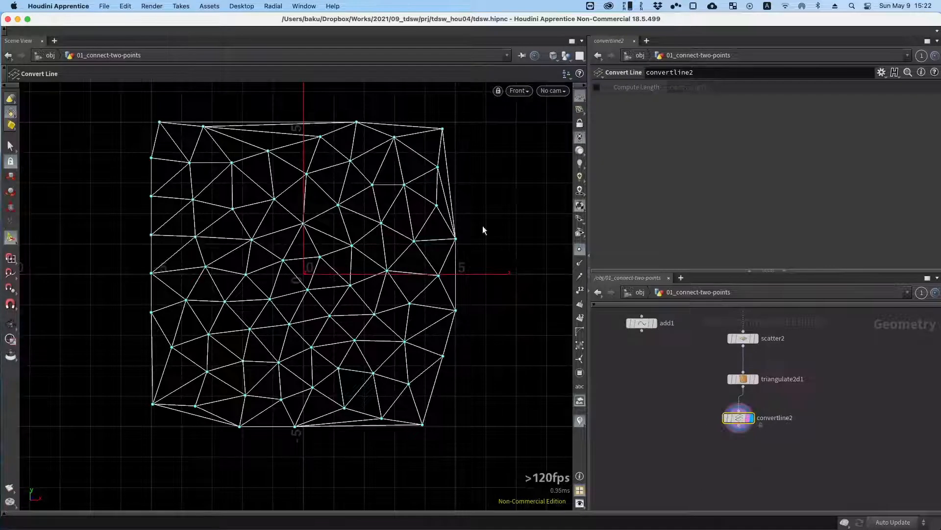
left_click(578, 250)
right_click(314, 232)
left_click(255, 216)
right_click_drag(293, 219, 265, 223, "alt")
middle_click_drag(250, 223, 275, 234, "alt")
right_click_drag(300, 235, 229, 249, "alt")
right_click_drag(316, 277, 331, 223, "alt")
middle_click_drag(331, 223, 263, 263, "alt")
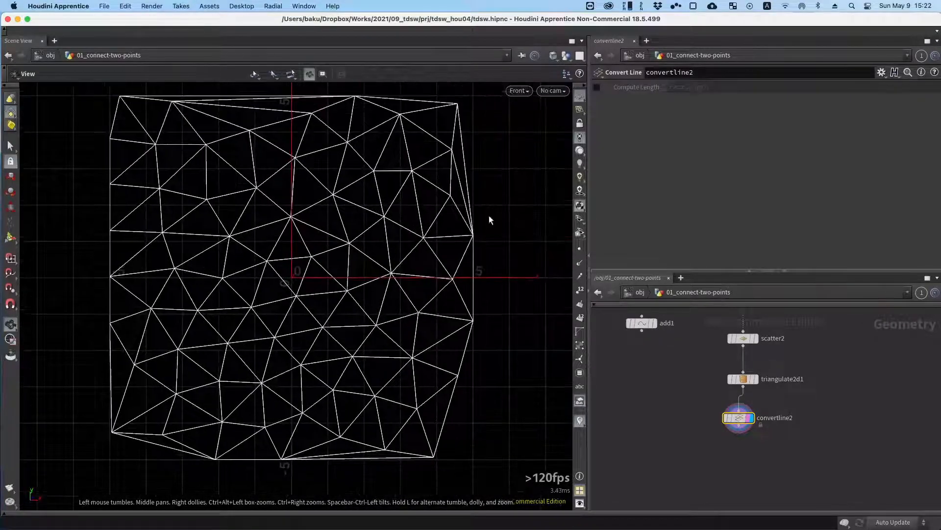
Display the Add node's line and shift both of its end points slightly towards each other in the Front view.
left_click(681, 388)
middle_click_drag(673, 393, 703, 418, "alt")
left_click(661, 343)
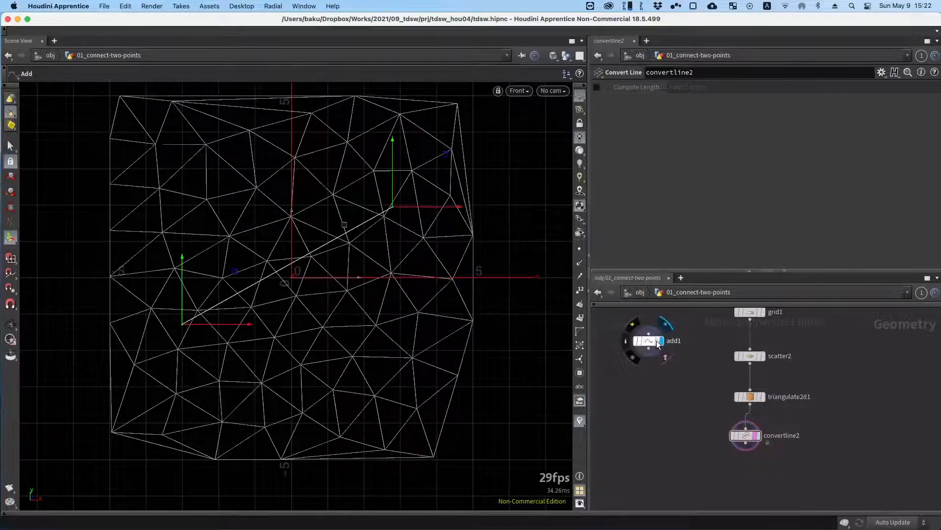
middle_click_drag(708, 376, 720, 388, "alt")
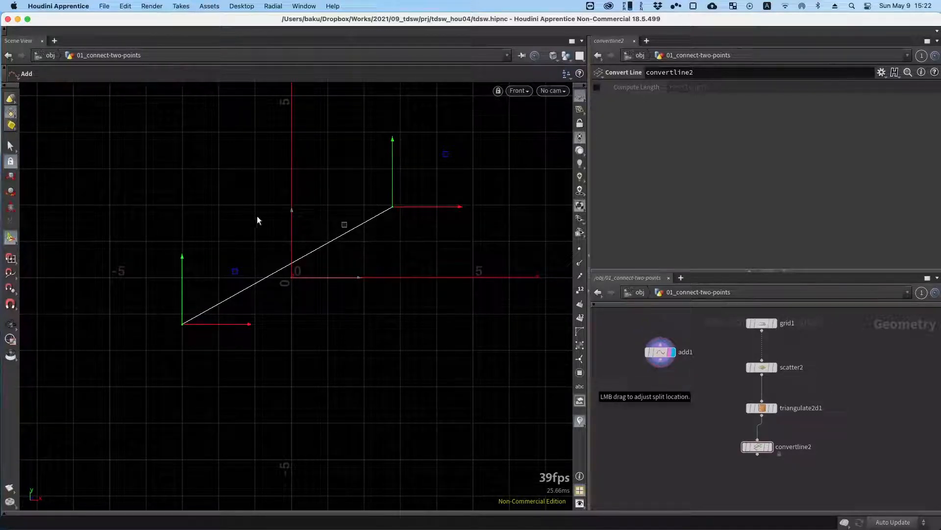
middle_click_drag(257, 216, 239, 226)
mouse_move(368, 227)
left_mouse_down()
mouse_move(392, 231)
mouse_move(380, 225)
left_mouse_up()
left_click_drag(183, 324, 202, 324)
Display the result of the euclidean Add node in the prepared network branching from TWO_POINTS.
key("space")
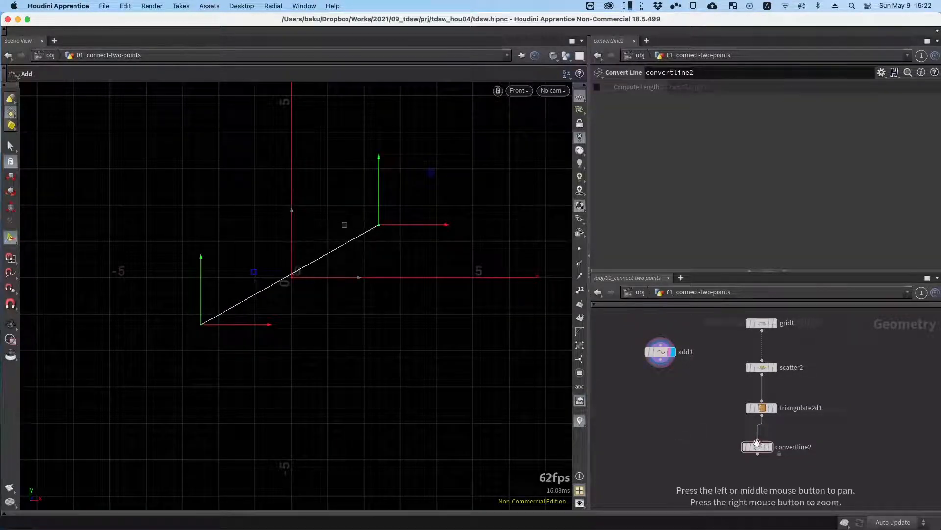
left_click_drag(759, 442, 606, 402)
left_click_drag(734, 435, 603, 392)
left_click_drag(771, 468, 635, 452)
left_click_drag(742, 419, 673, 438)
left_click(648, 431)
Select the two_points node and move Point 1 to about -0.64, -2.11 and Point 0 to about 2.64, 1.81.
left_click_drag(613, 431, 662, 467)
key("space")
left_click_drag(792, 326, 726, 417)
left_click_drag(813, 352, 870, 394)
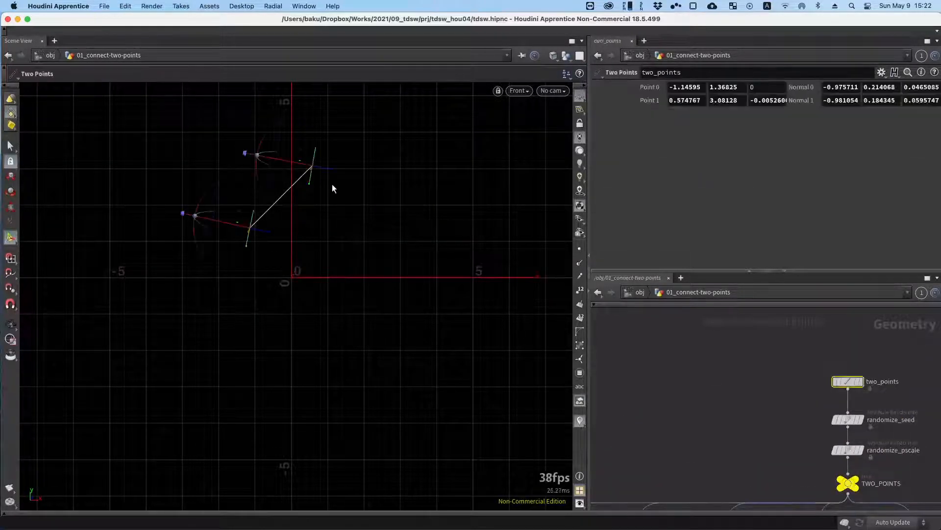
left_click_drag(311, 166, 268, 353)
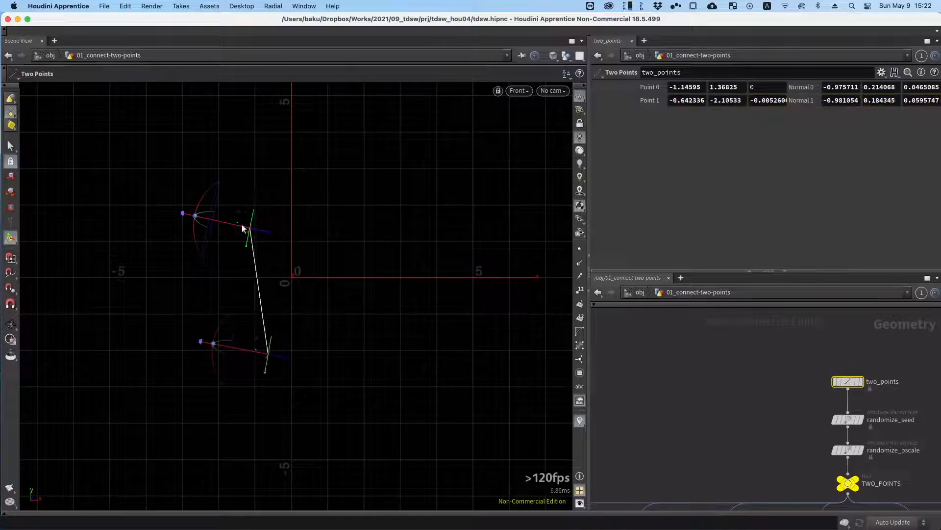
left_click_drag(243, 229, 381, 225)
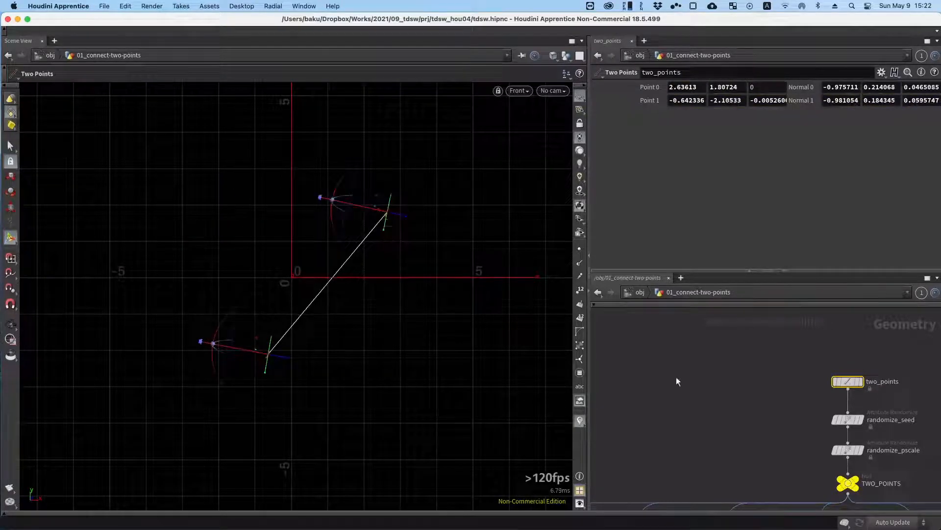
Examine the euclidean and manhattan nodes fed by TWO_POINTS in the network.
left_click_drag(705, 398, 754, 324)
left_click_drag(681, 428, 735, 364)
key("space")
left_click_drag(654, 412, 639, 412)
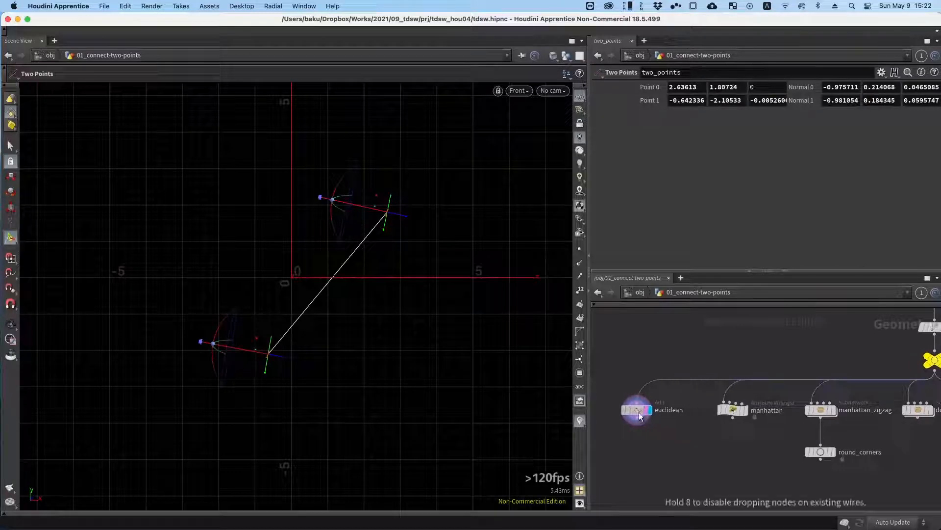
key("space")
left_click_drag(688, 435, 720, 441)
scroll(717, 428, "up", 2)
key("space")
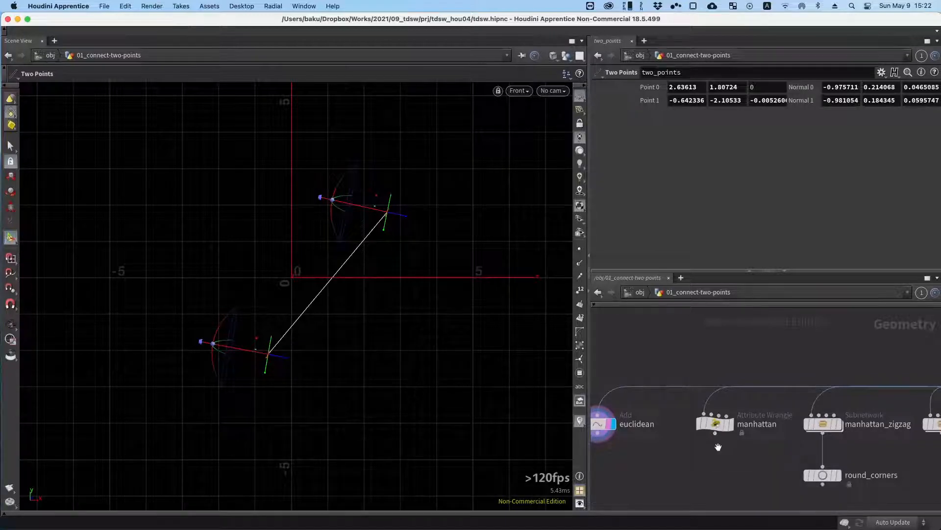
mouse_move(719, 446)
middle_mouse_down()
mouse_move(735, 442)
mouse_move(731, 449)
middle_mouse_up()
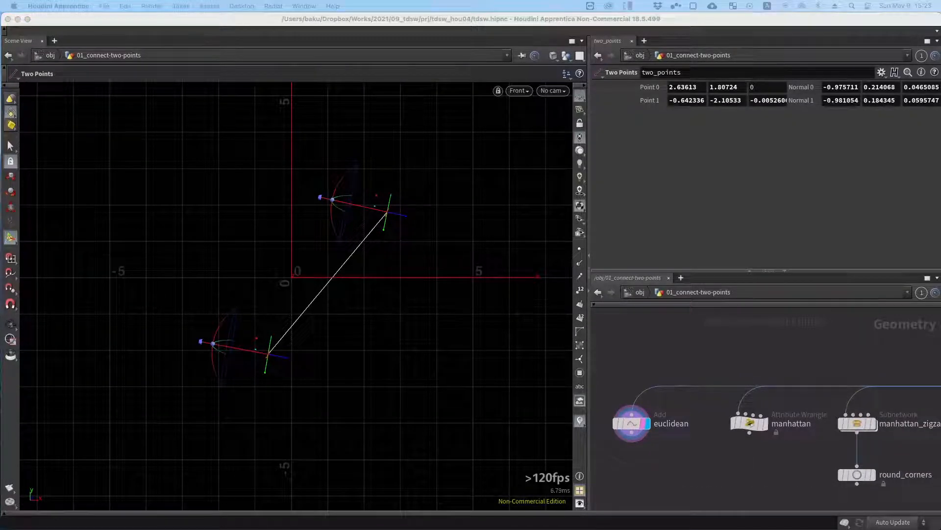
Switch to Chrome and search the web for "manhattan distance".
left_click_drag(940, 347, 294, 123)
type("a")
key("BackSpace")
key("BackSpace")
type("ma")
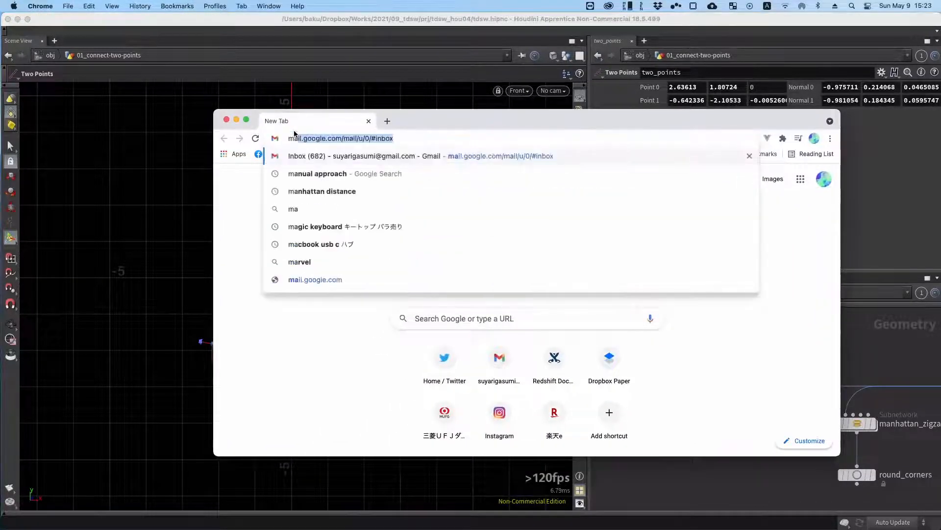
type("nhgatta")
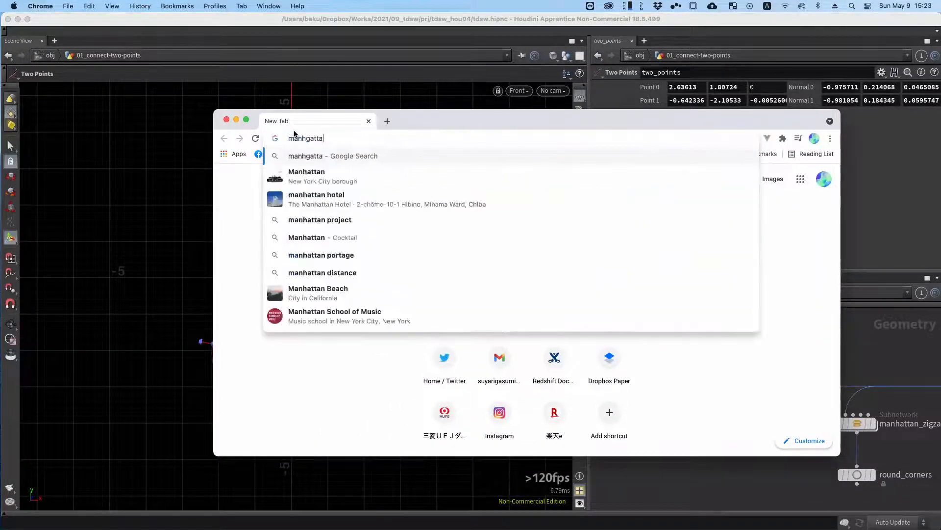
key("Down")
type("dista")
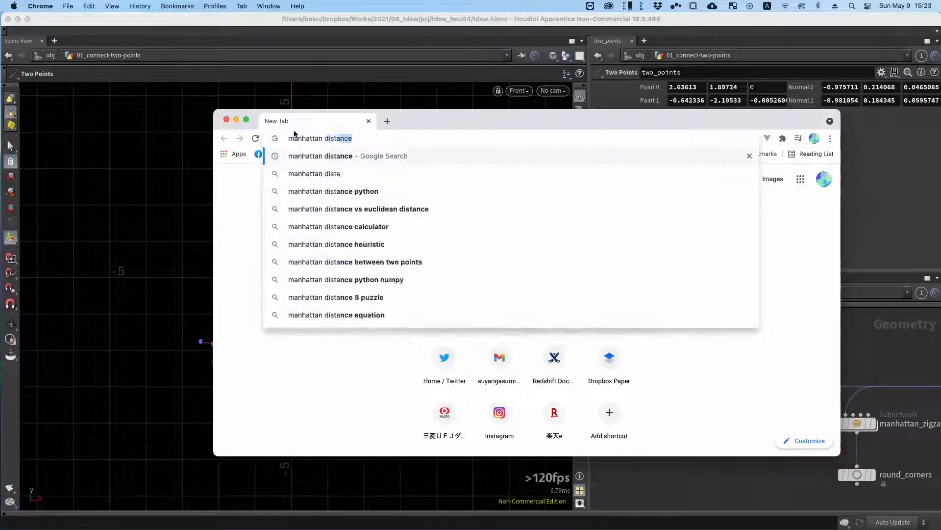
key("Return")
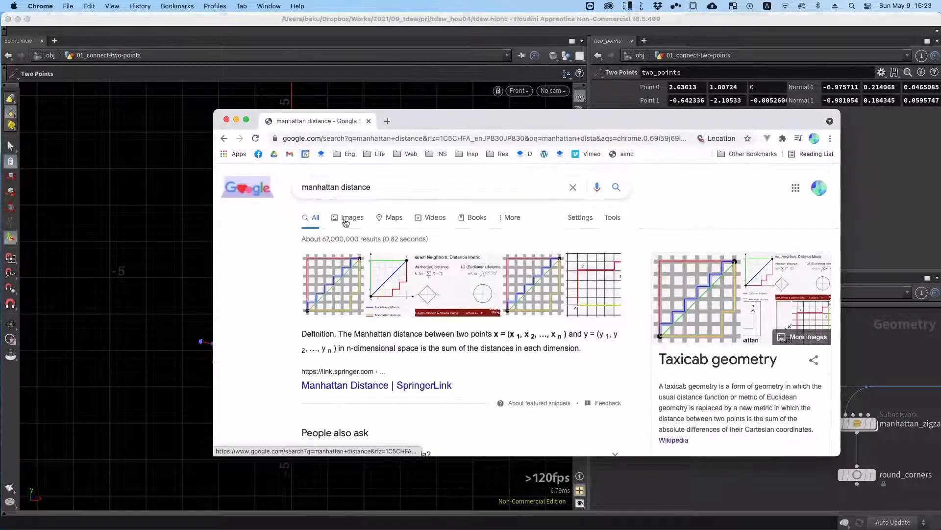
Enlarge the browser, view the image results and examine the SpringerLink diagram of Euclidean and Manhattan distance, then minimise the browser.
left_click_drag(443, 122, 404, 89)
double_click(404, 89)
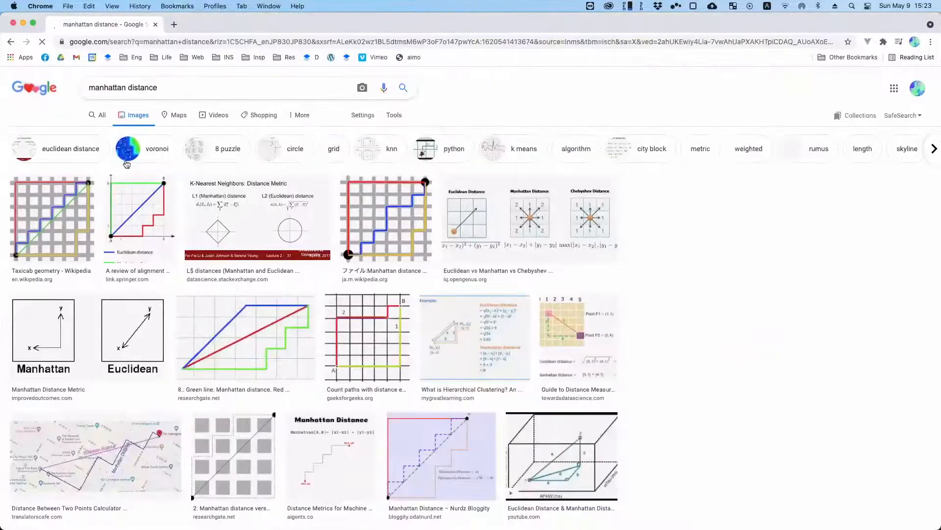
left_click(155, 191)
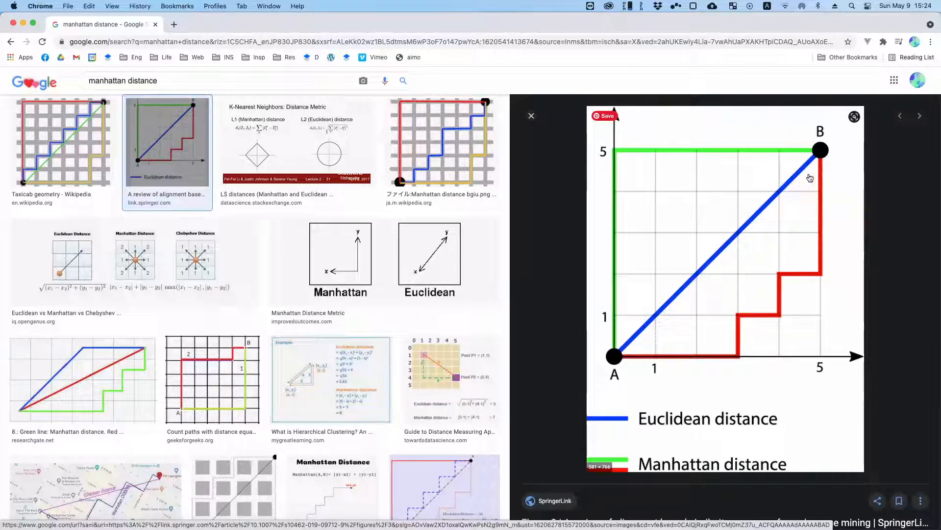
key("super+m")
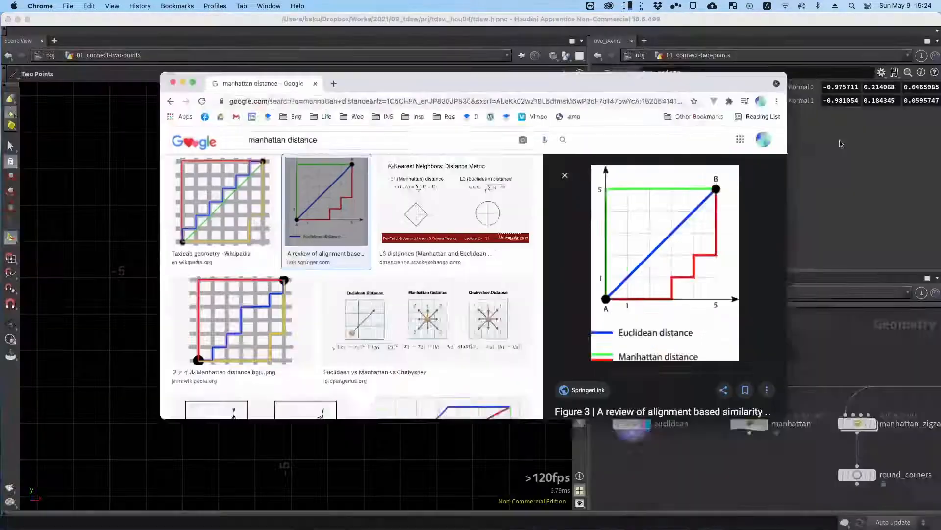
Return to Houdini and display the result of the manhattan Attribute Wrangle node.
left_click(737, 350)
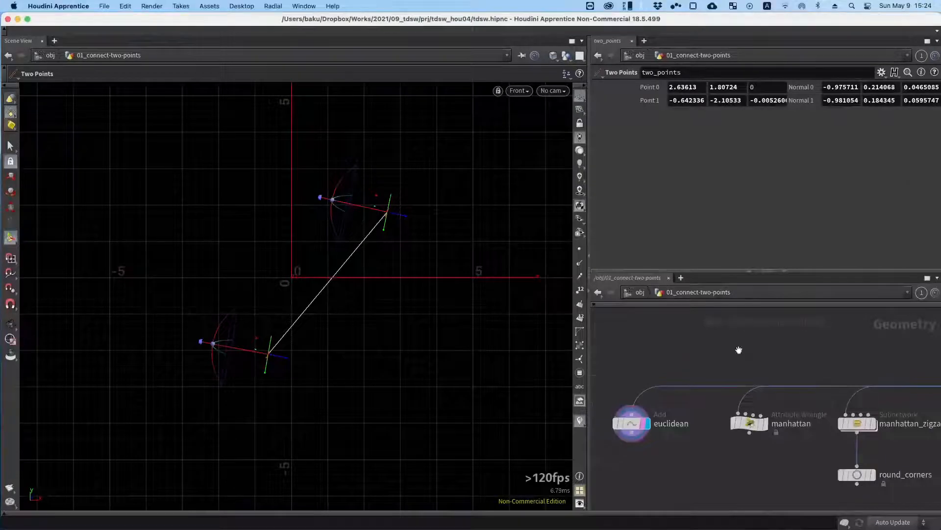
left_click_drag(740, 349, 651, 334, "alt")
left_click_drag(662, 377, 667, 367, "alt")
scroll(665, 411, "up", 3)
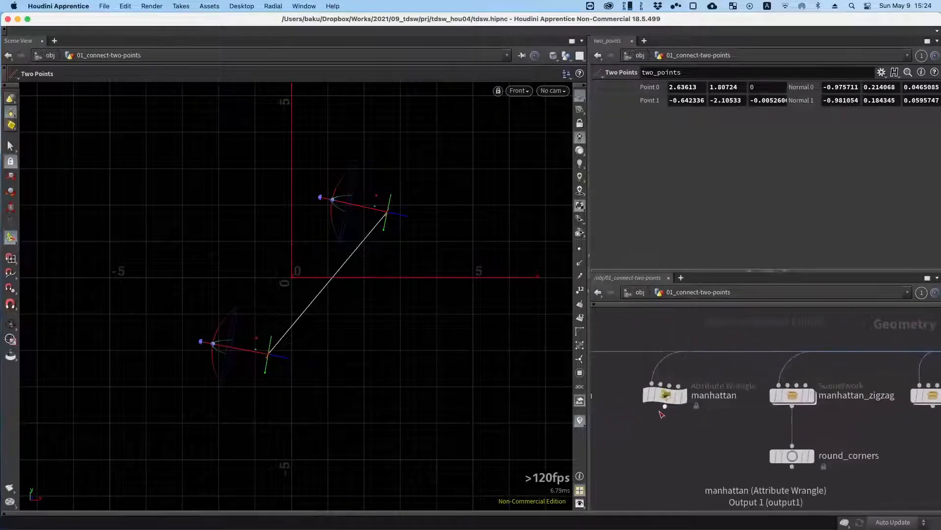
left_click_drag(635, 428, 667, 426, "alt")
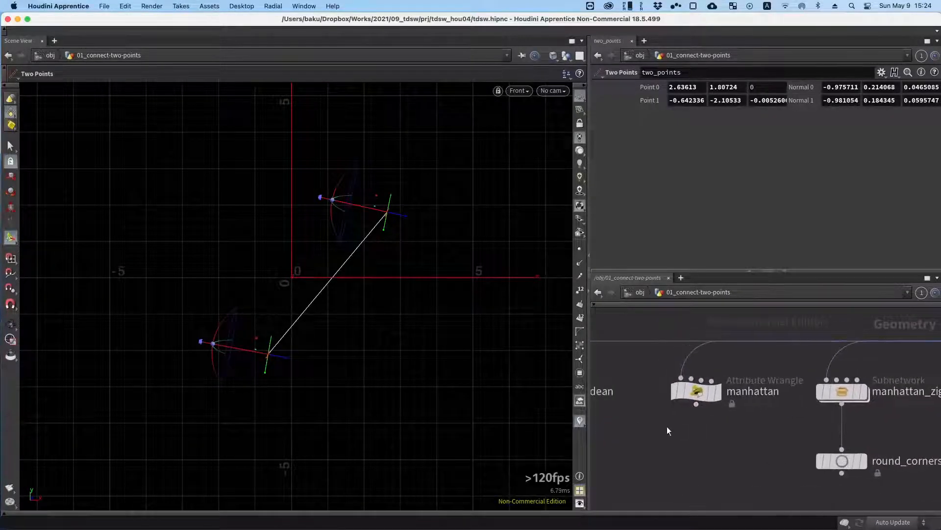
left_click(717, 391)
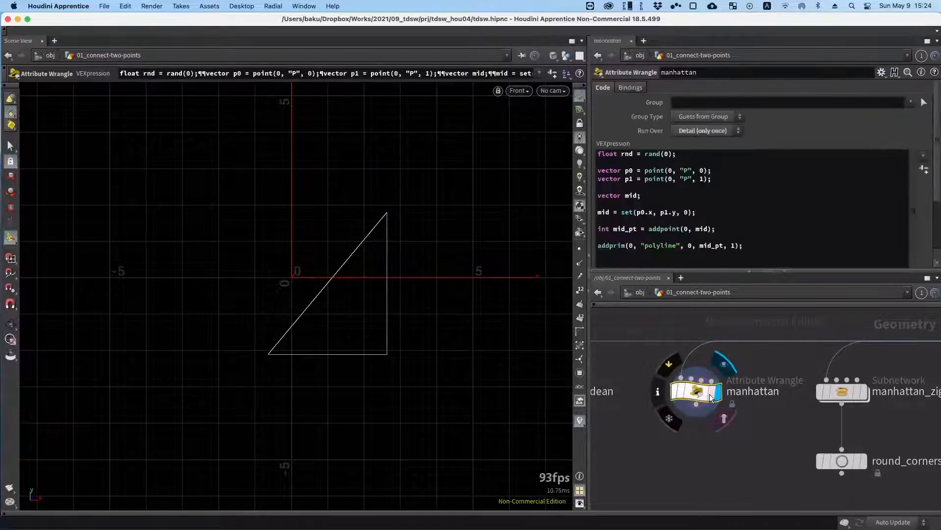
left_click_drag(745, 423, 633, 370, "alt")
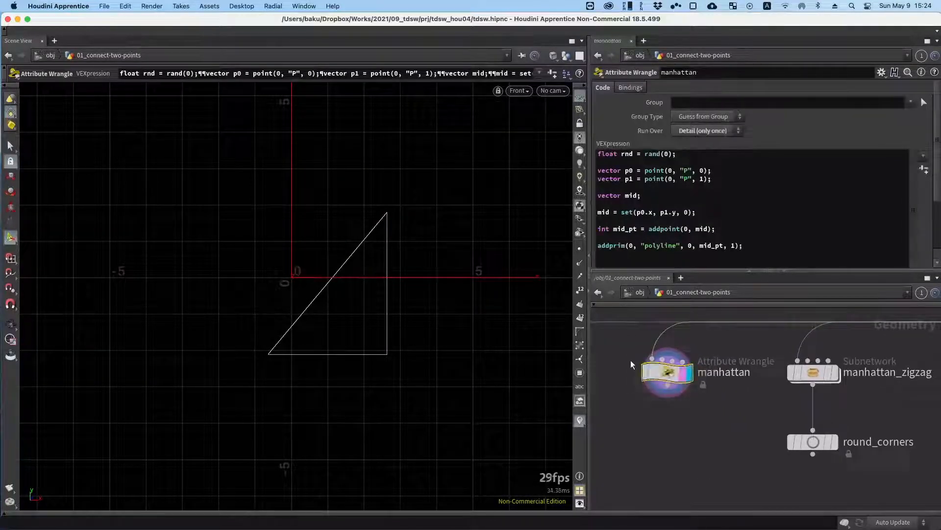
Examine the euclidean node's polygon pattern and the manhattan wrangle's VEX code.
left_click_drag(691, 360, 779, 357, "alt")
scroll(710, 391, "down", 2)
left_click(606, 367)
left_click_drag(727, 369, 649, 371, "alt")
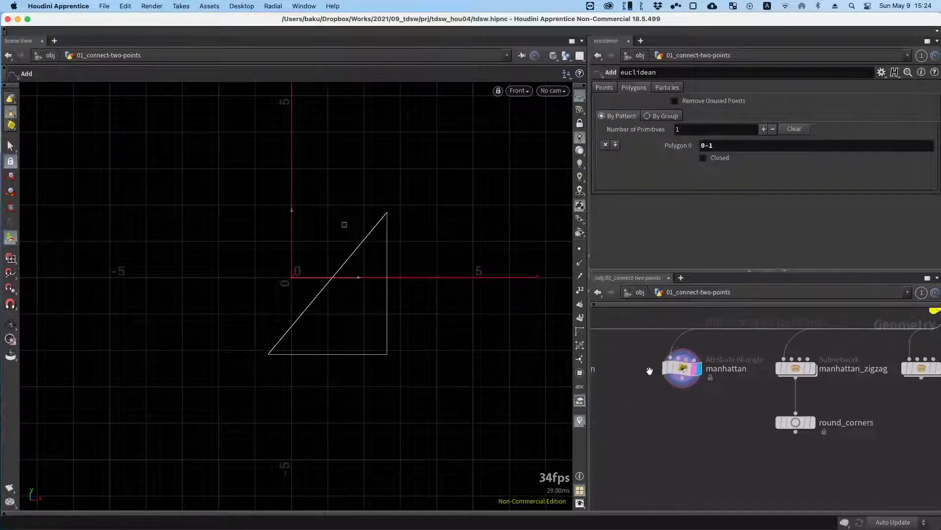
left_click_drag(643, 406, 711, 365)
scroll(700, 368, "up", 2)
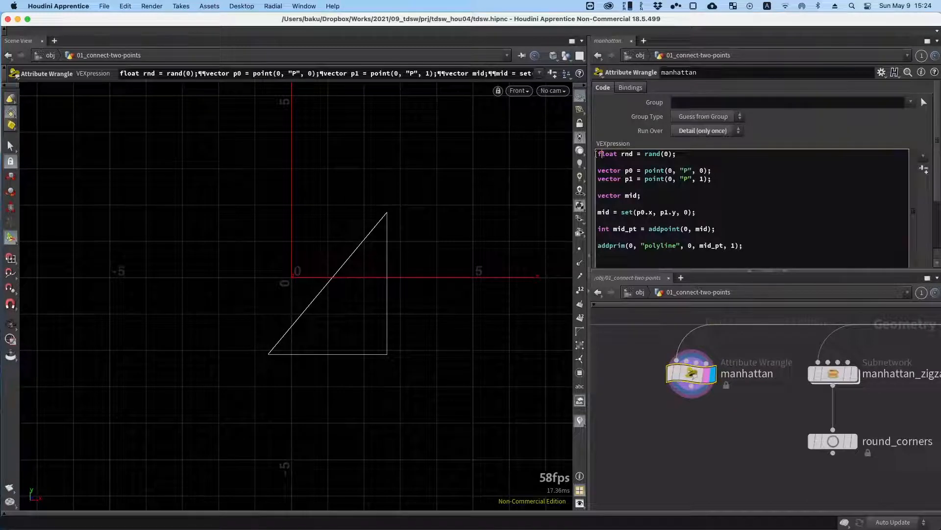
left_click_drag(597, 154, 748, 244)
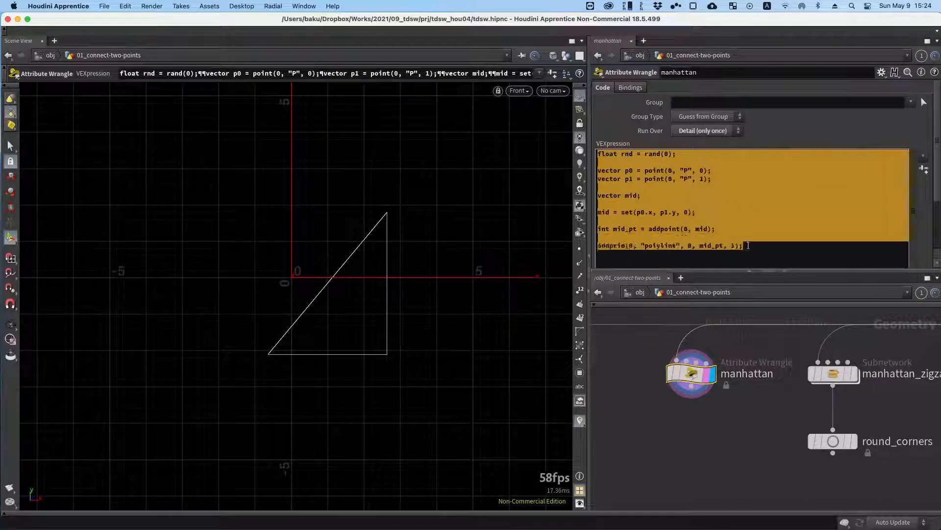
left_click(748, 245)
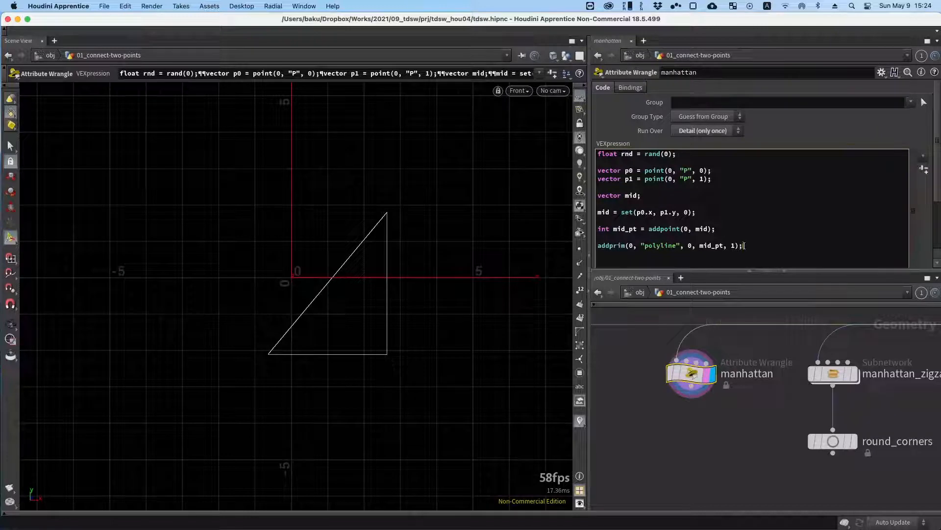
scroll(684, 402, "down", 4)
left_click_drag(724, 395, 665, 413, "alt")
scroll(728, 433, "down", 3)
left_click_drag(714, 458, 920, 364, "alt")
left_click_drag(705, 373, 733, 374)
left_click(687, 378)
left_click_drag(670, 370, 699, 420, "alt")
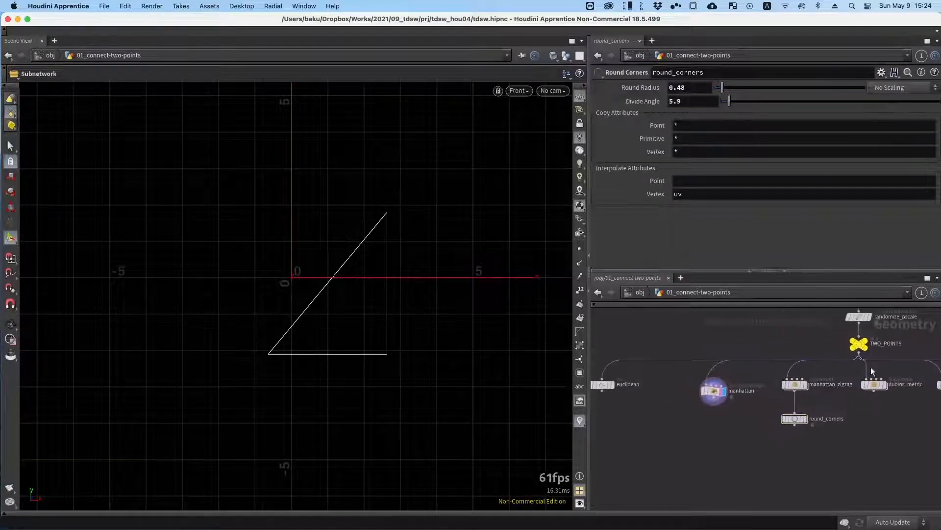
left_click_drag(859, 353, 666, 382)
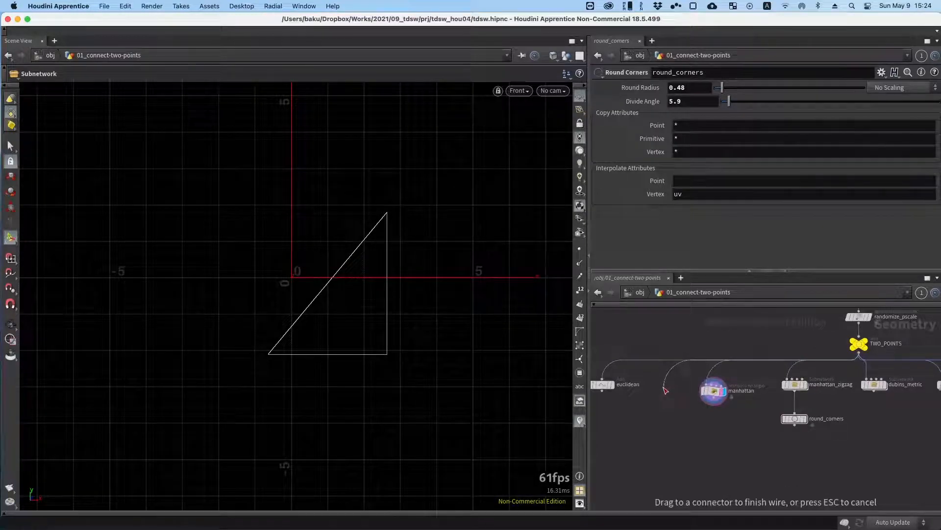
left_click_drag(665, 390, 664, 387)
key("Escape")
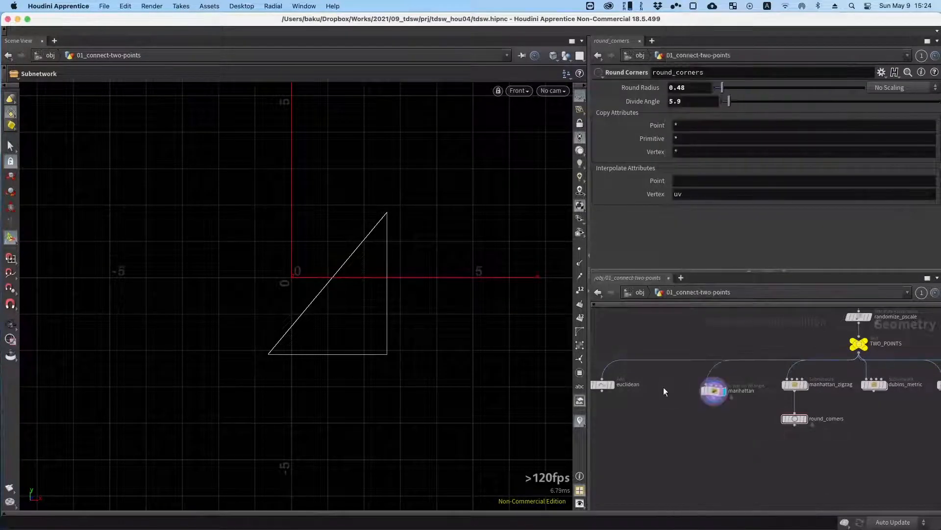
Select the TWO_POINTS null, display its result and turn on point display in the viewport.
middle_click_drag(866, 328, 753, 373)
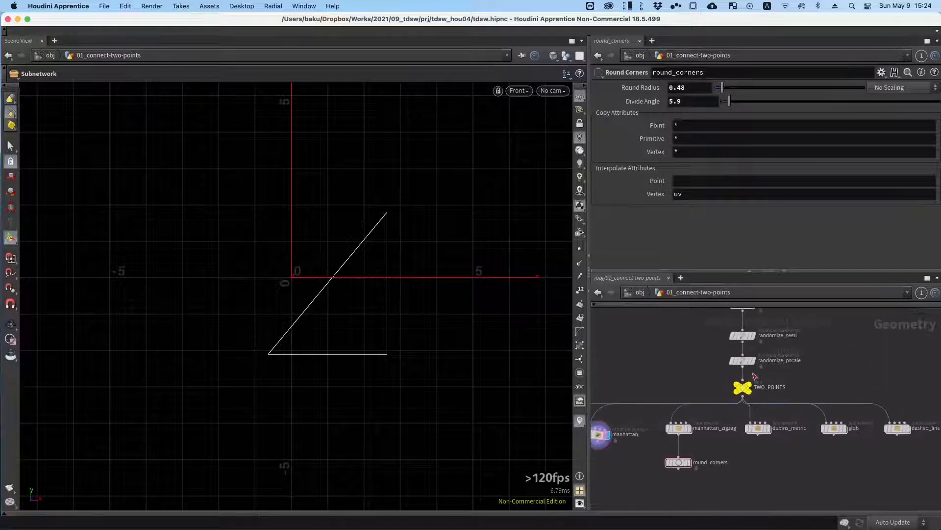
scroll(755, 376, "up", 3)
left_click_drag(754, 376, 753, 400, "alt")
left_click(757, 399)
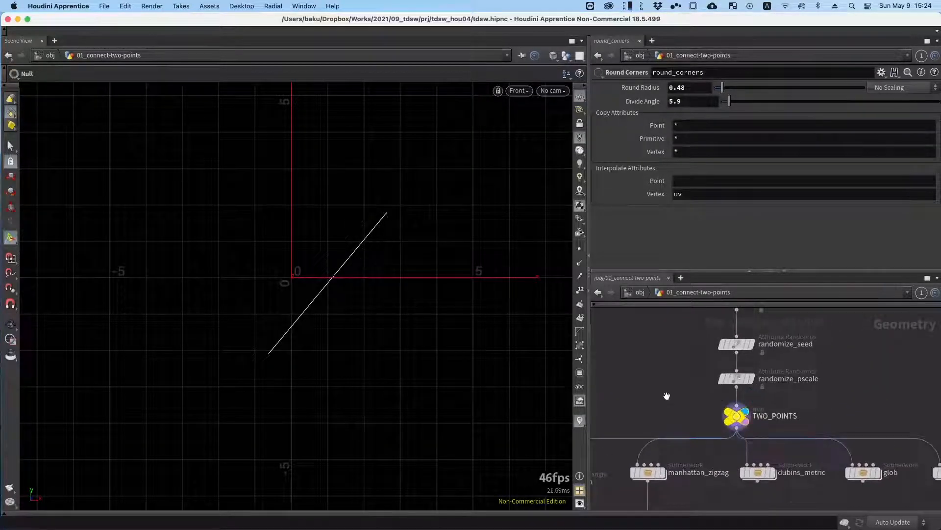
middle_click_drag(666, 395, 683, 384)
left_click(745, 401)
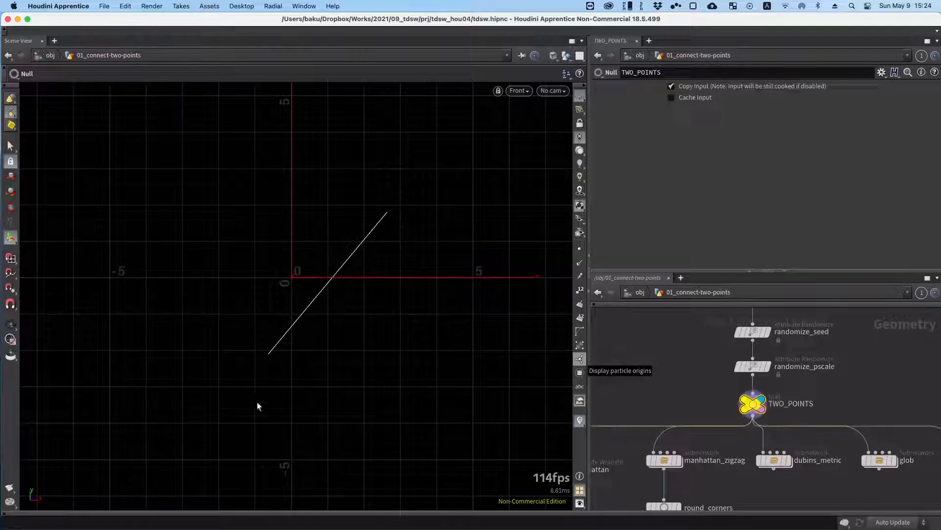
left_click(579, 248)
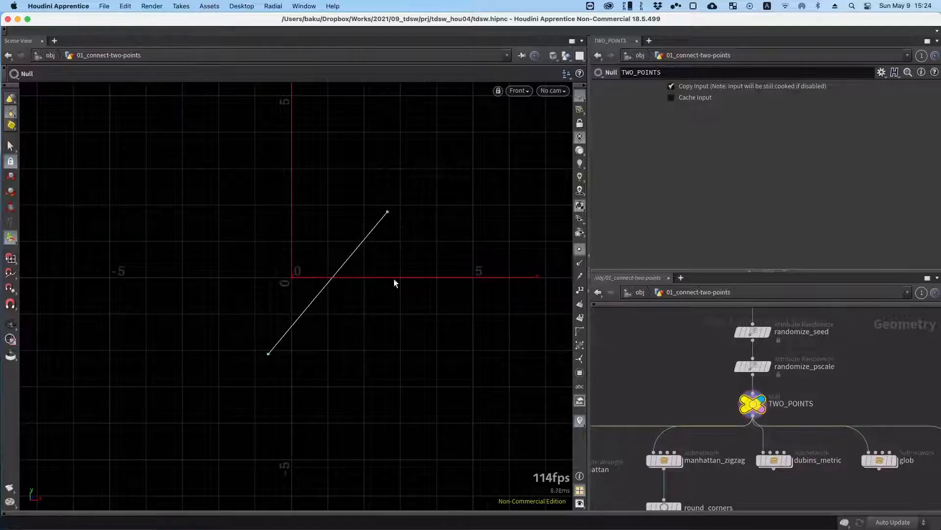
right_click(310, 306)
left_click(322, 263)
right_click_drag(323, 263, 313, 261, "alt")
middle_click_drag(327, 237, 321, 249, "alt")
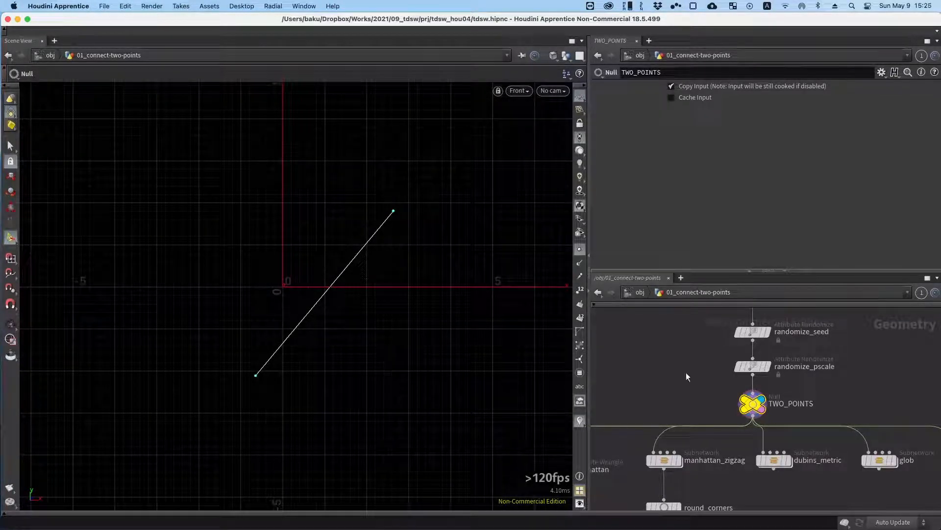
scroll(698, 373, "down", 3)
middle_click_drag(695, 389, 799, 366, "alt")
left_click(871, 363)
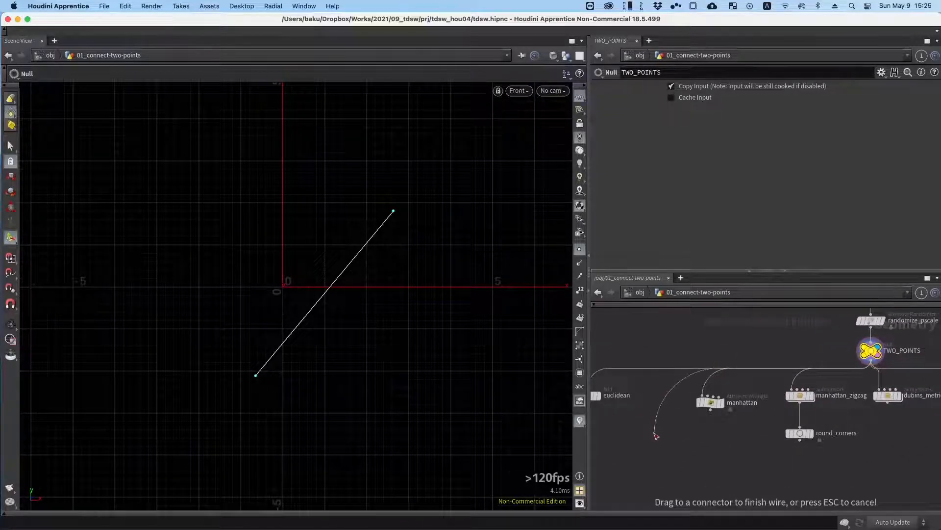
key("Tab")
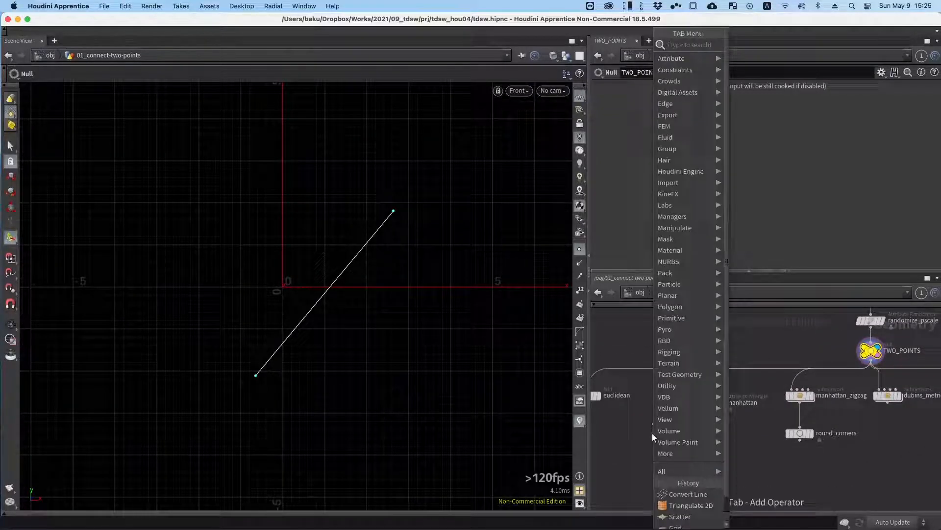
key("Escape")
left_click(712, 401)
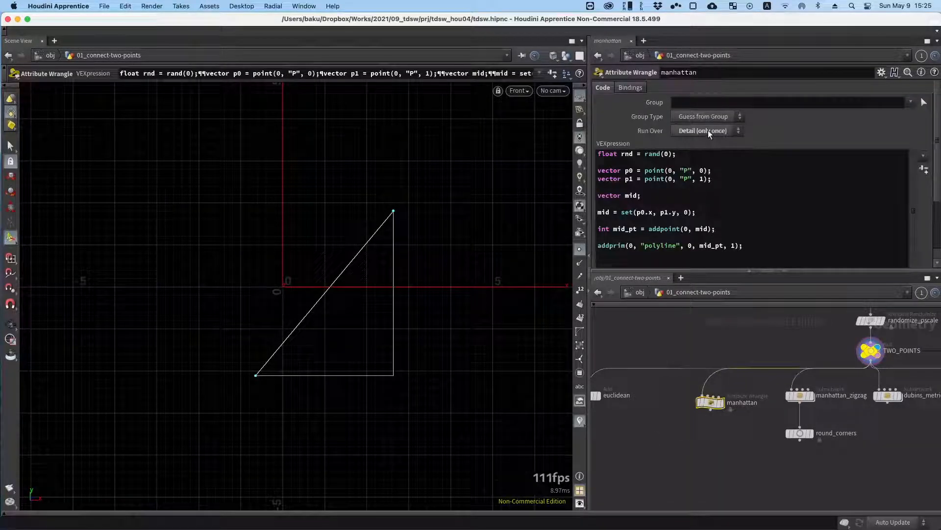
left_click(705, 342)
mouse_move(739, 349)
middle_mouse_down("alt")
mouse_move(737, 341)
mouse_move(754, 359)
middle_mouse_up("alt")
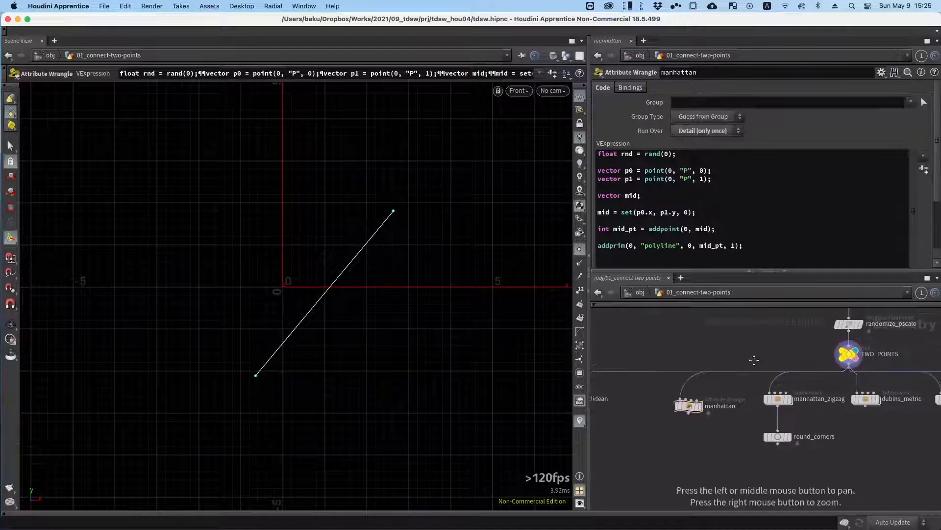
Add a Primitive Wrangle node to the network, just below the manhattan node.
left_click(854, 375)
key("Tab")
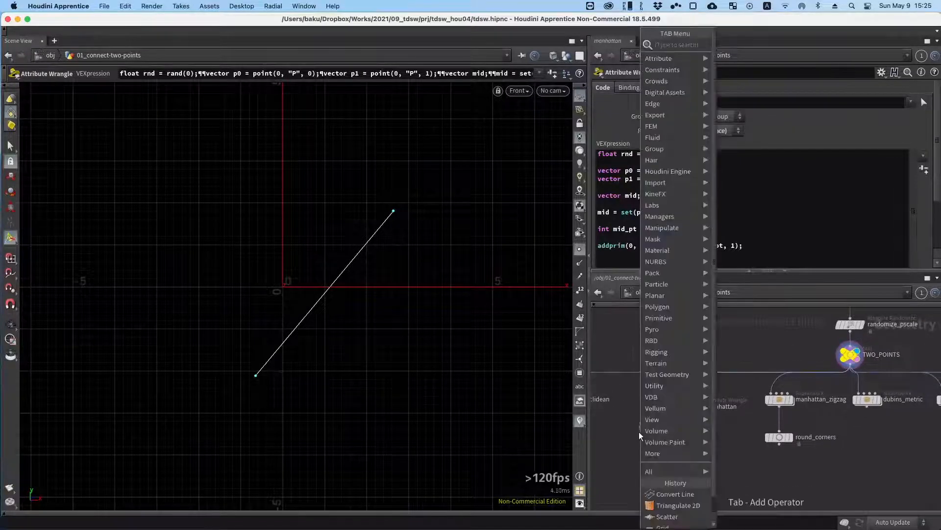
type("attrib")
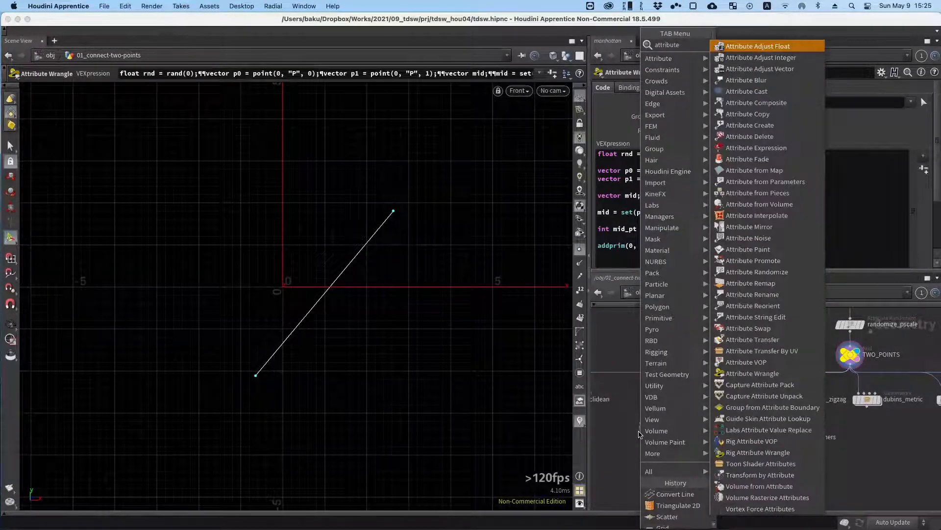
type("ute")
key("BackSpace")
key("BackSpace")
key("BackSpace")
key("BackSpace")
key("BackSpace")
key("BackSpace")
key("BackSpace")
key("BackSpace")
key("BackSpace")
type("wran")
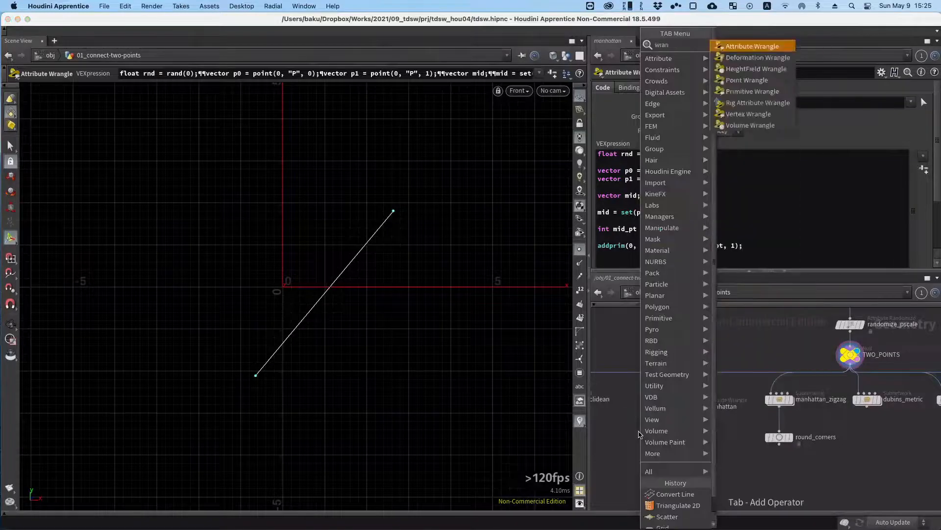
left_click(641, 432)
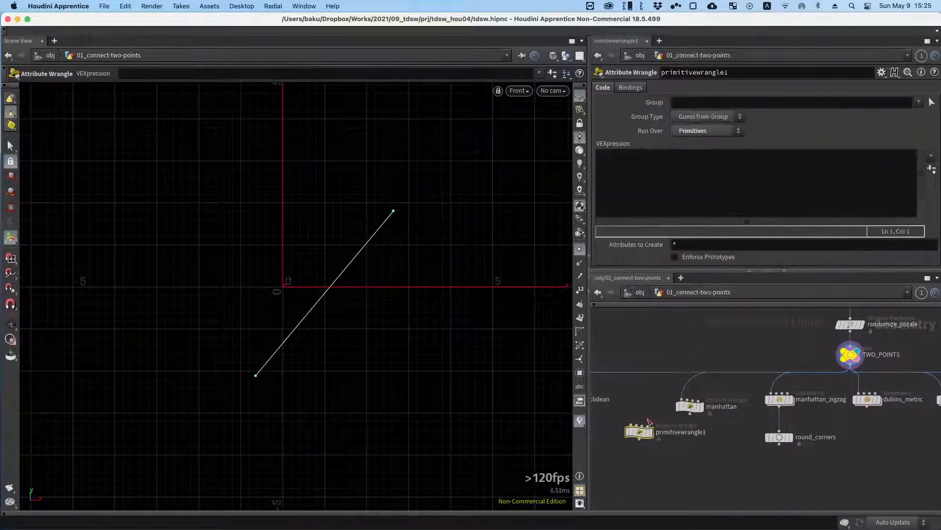
Connect the output of the TWO_POINTS null to the first input of the new wrangle.
middle_click_drag(654, 403, 695, 359)
left_click_drag(725, 388, 734, 380)
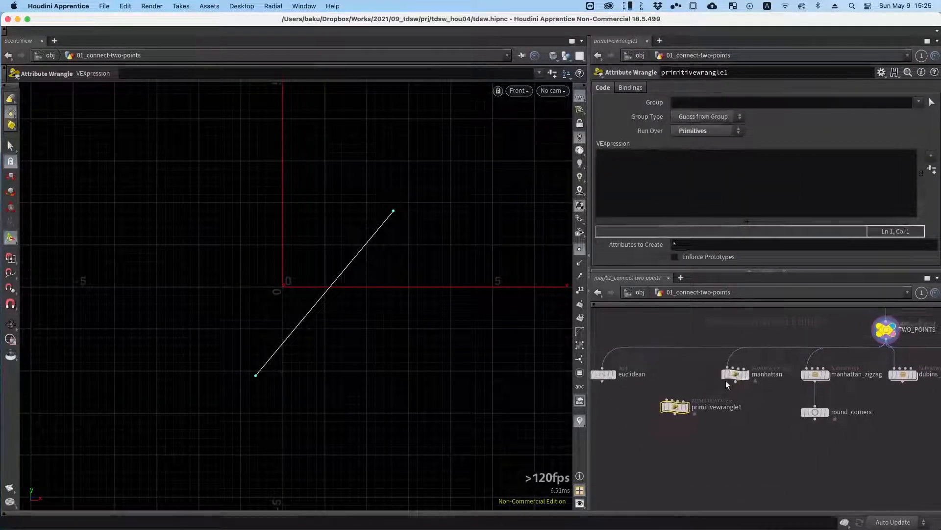
left_click_drag(884, 342, 657, 401)
scroll(663, 413, "up", 5)
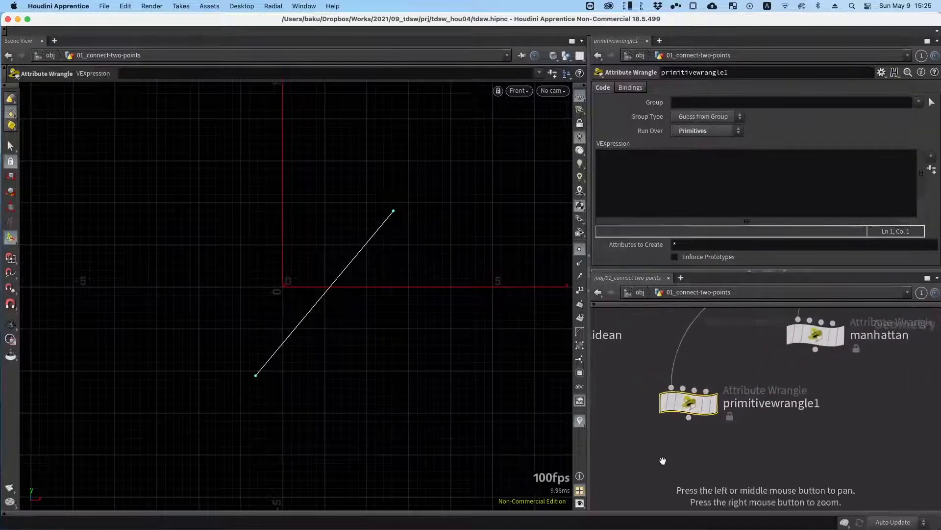
scroll(685, 416, "up", 3)
Display the new wrangle's result and set its Run Over to Detail (only once).
left_click(721, 407)
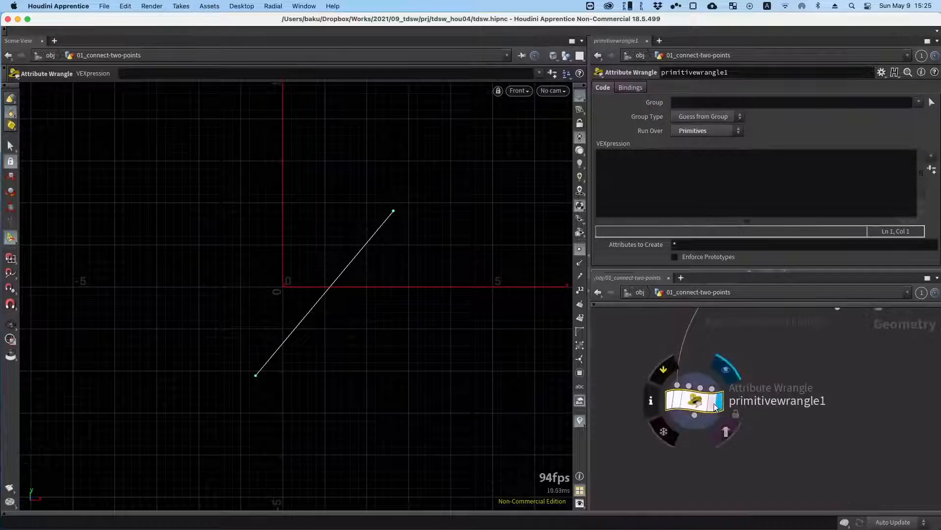
left_click_drag(686, 437, 706, 436, "alt")
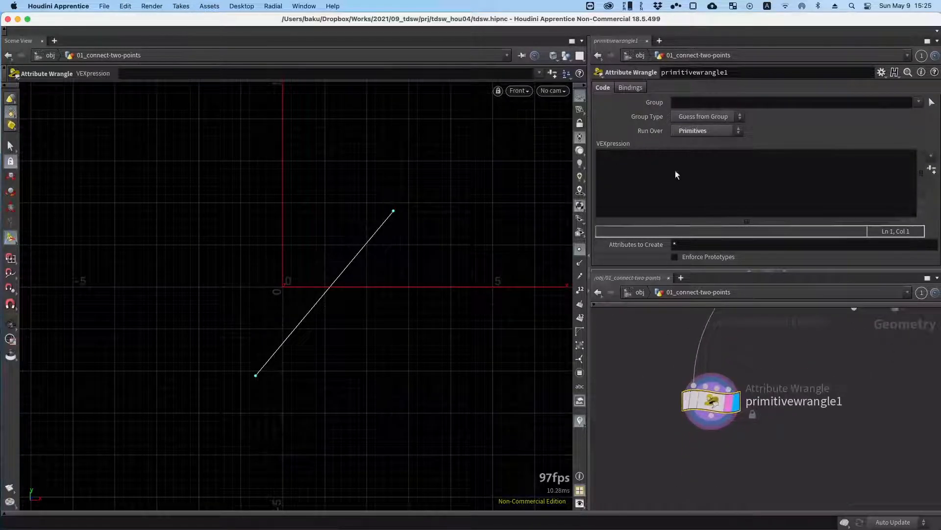
left_click(712, 131)
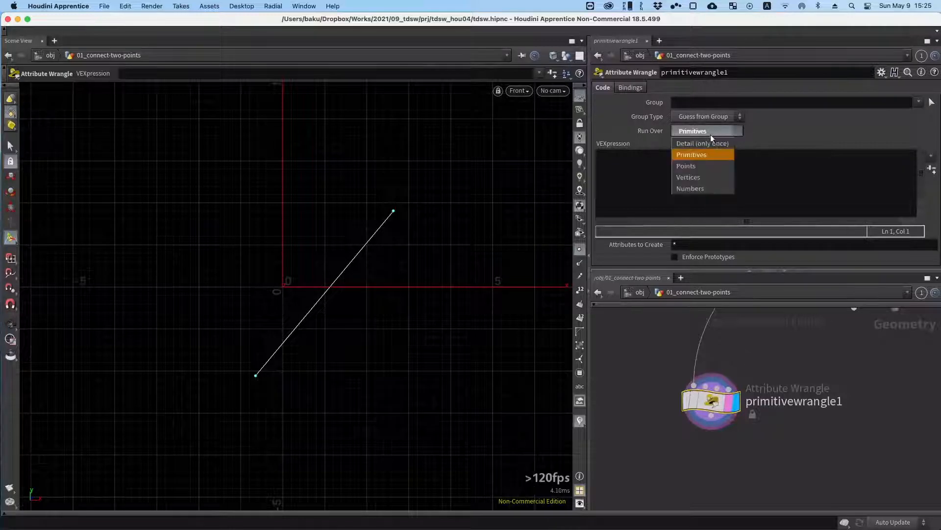
left_click(707, 141)
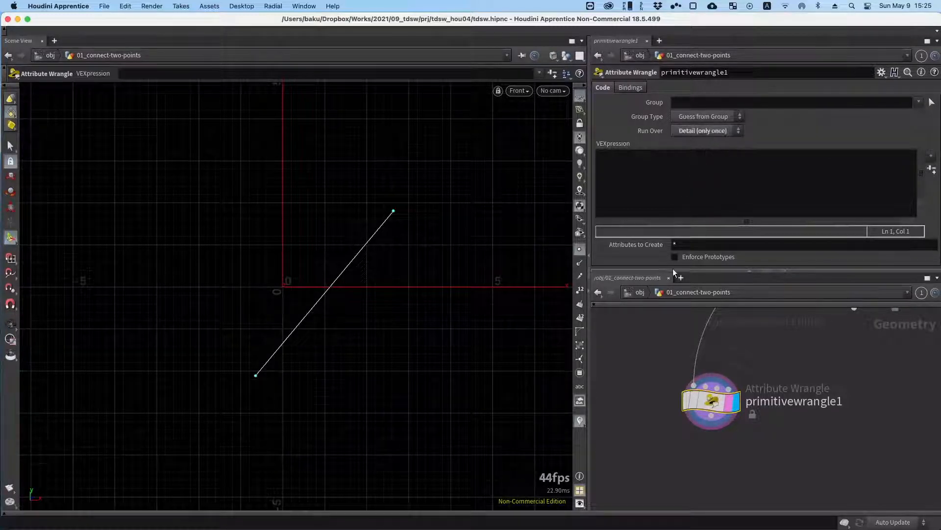
Examine the new wrangle's input connectors and the VEX code of the manhattan wrangle.
left_click(661, 366)
scroll(658, 362, "down", 3)
left_click_drag(671, 348, 685, 373, "alt")
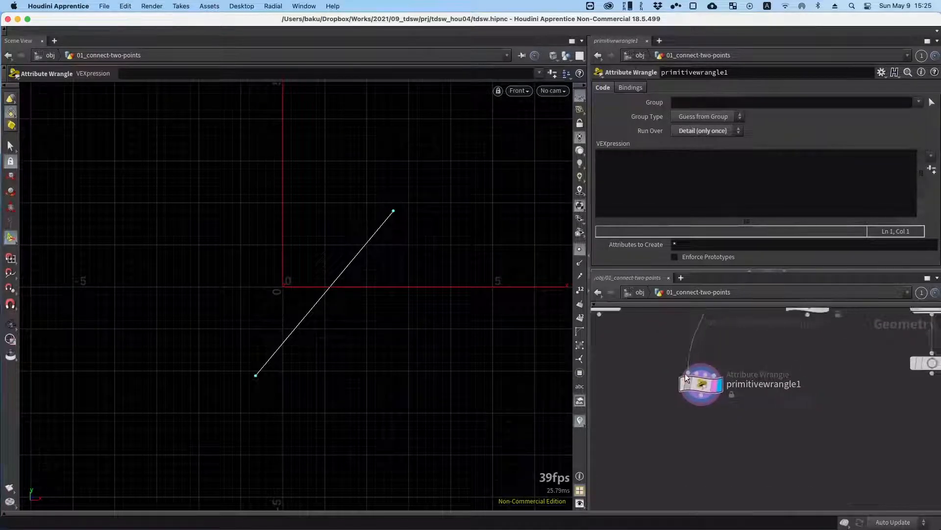
scroll(685, 374, "up", 5)
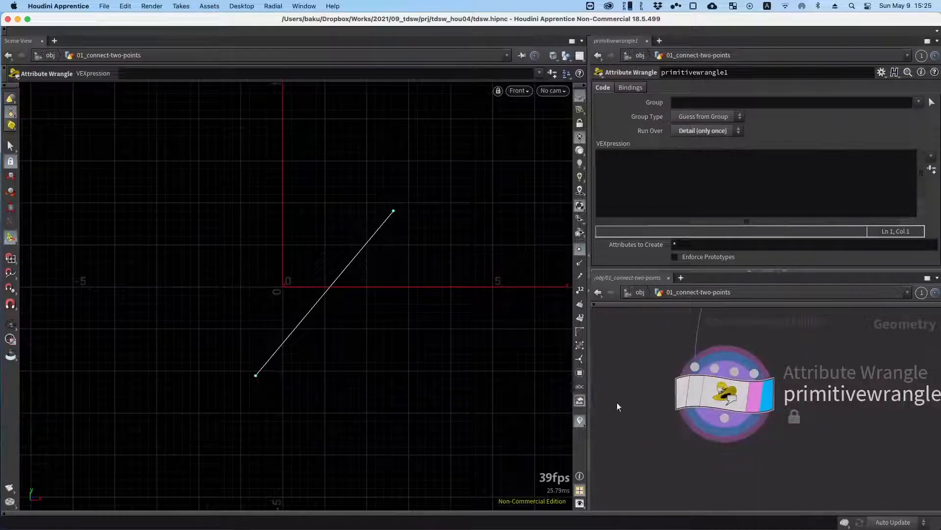
scroll(655, 397, "down", 3)
left_click_drag(654, 374, 660, 403, "alt")
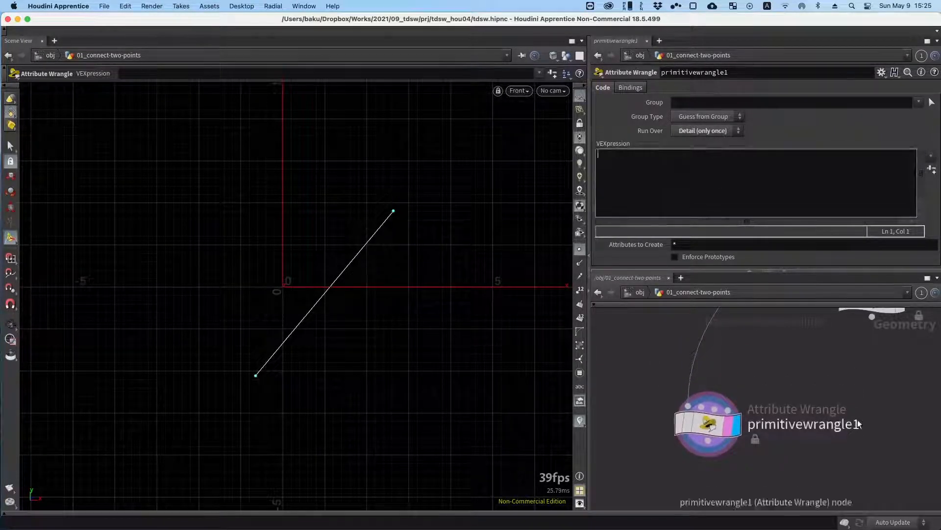
scroll(849, 351, "down", 3)
left_click_drag(847, 352, 864, 312, "alt")
middle_click_drag(742, 391, 764, 361)
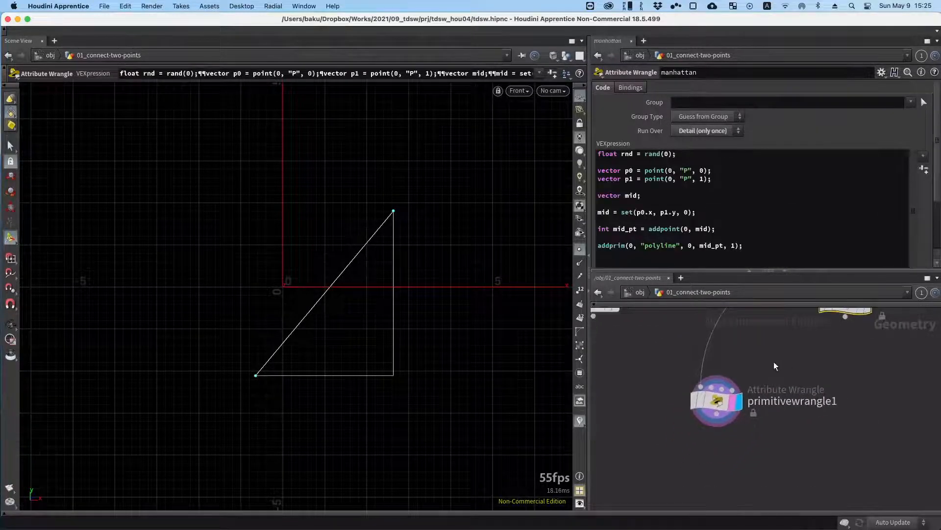
Enter the VEX statement removeprim(0, 0, 0); in the new wrangle to delete the original line and keep its points.
left_click_drag(774, 361, 620, 468)
left_click(694, 215)
type("remove")
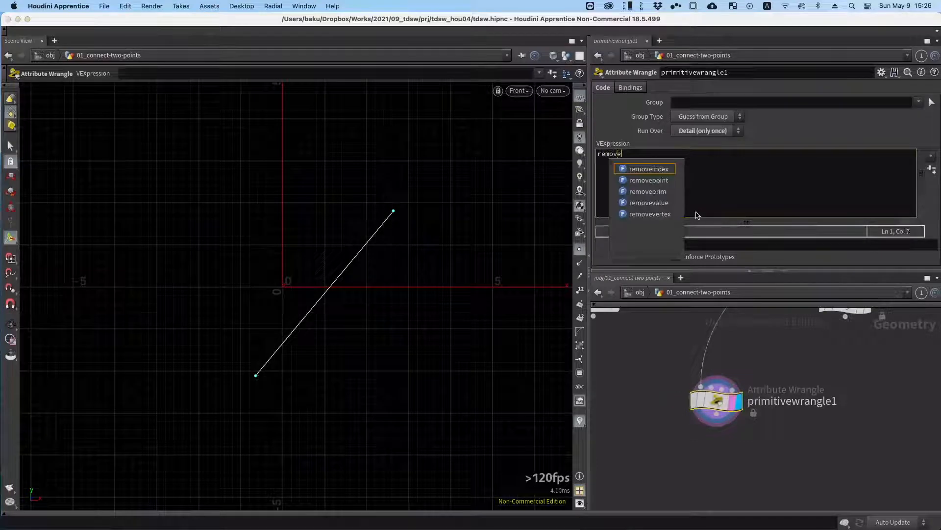
type("prim(")
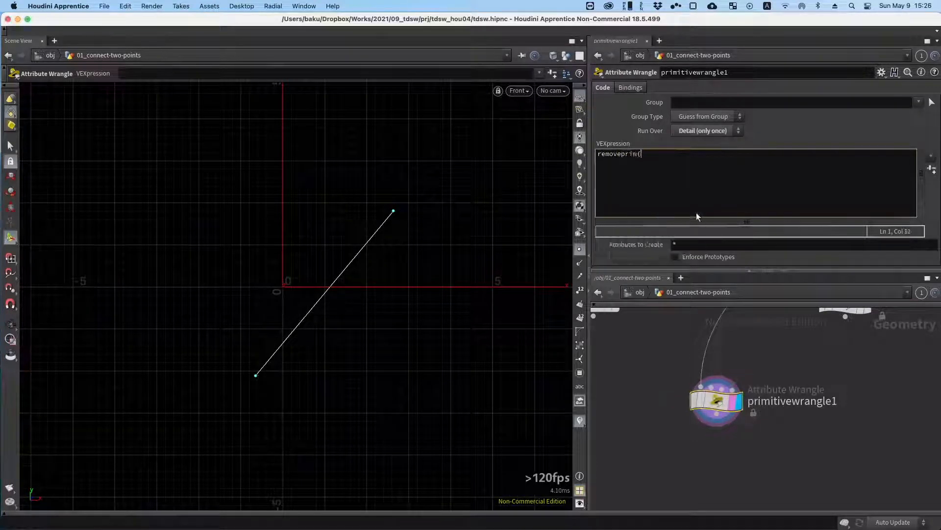
type("0, ")
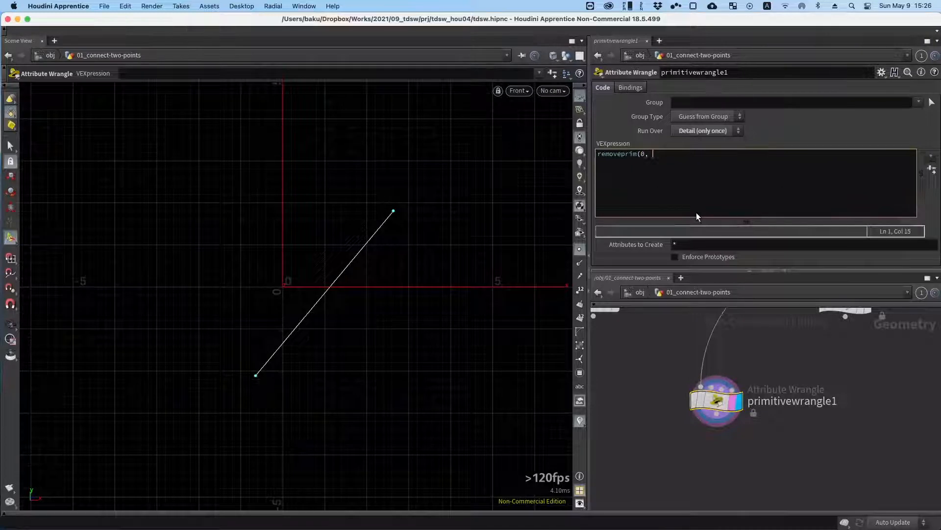
type("0, ")
type("0);")
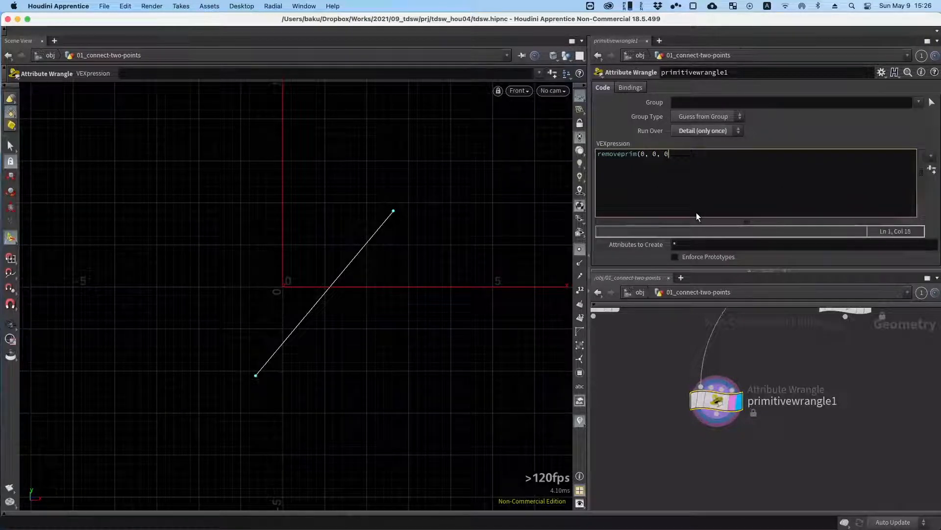
left_click(638, 353)
left_click_drag(637, 353, 643, 351, "alt")
Turn on point numbers in the viewport and add blank lines after the wrangle's removeprim statement.
left_click(580, 290)
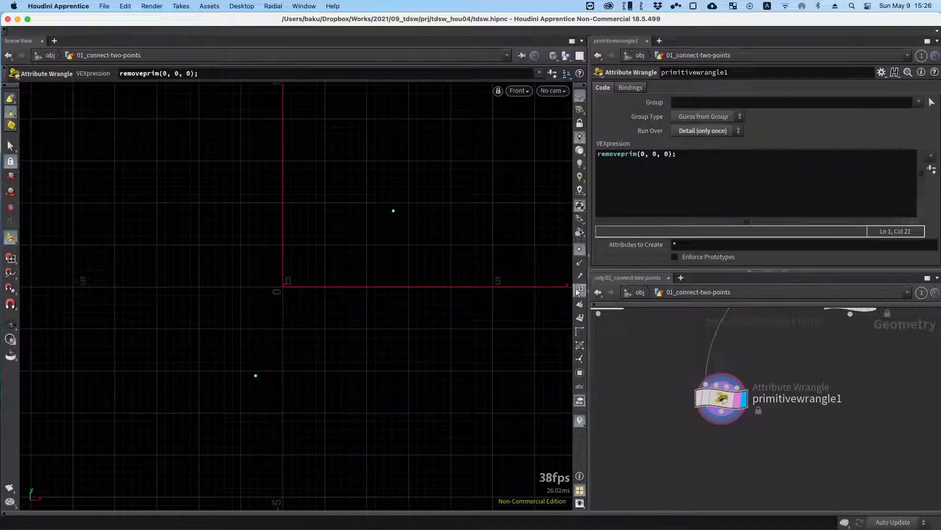
scroll(336, 241, "up", 3)
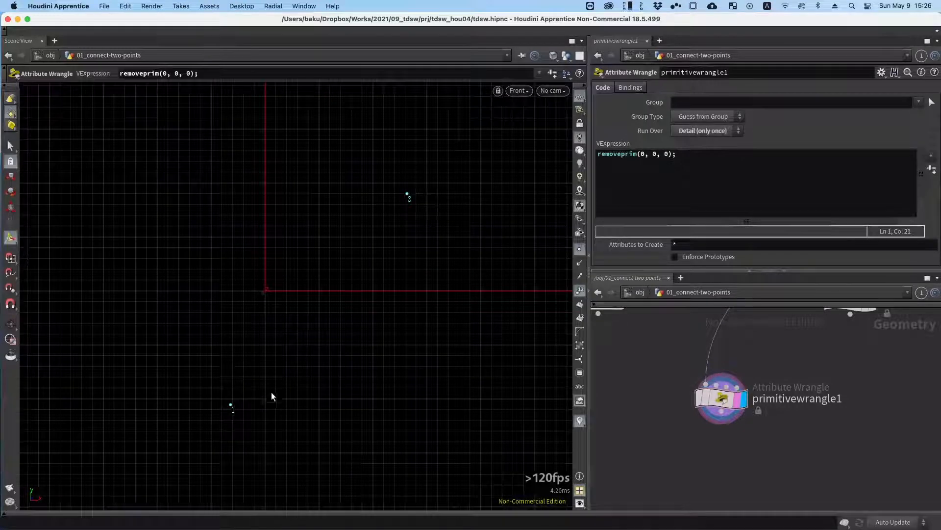
left_click(792, 180)
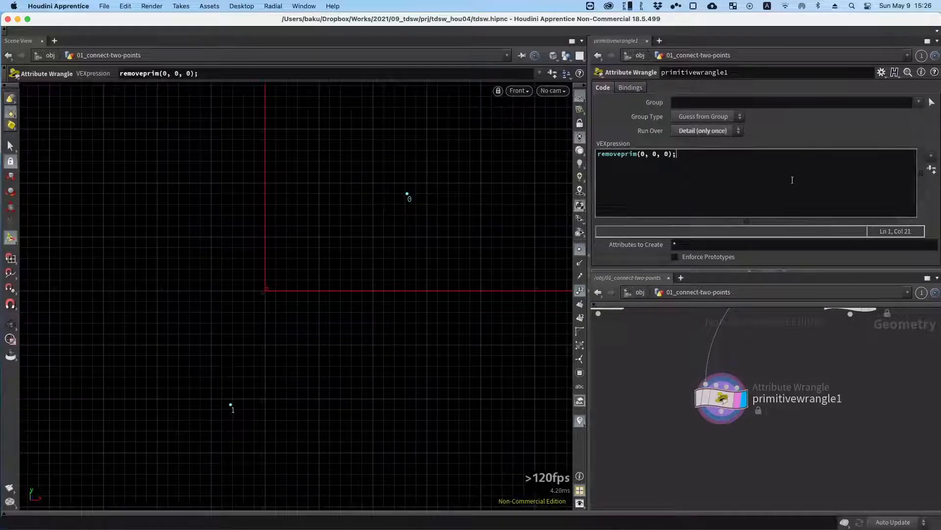
key("Return")
key("Return")
key("Return")
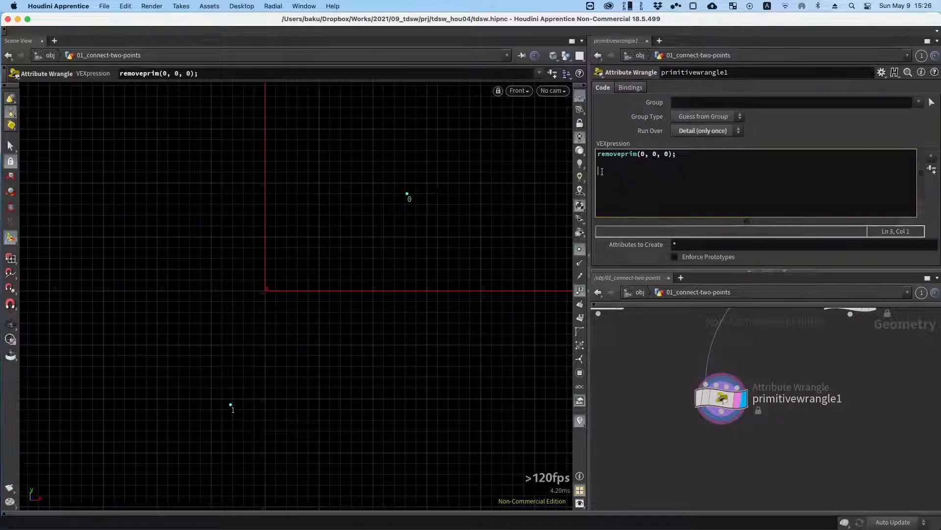
left_click(407, 193)
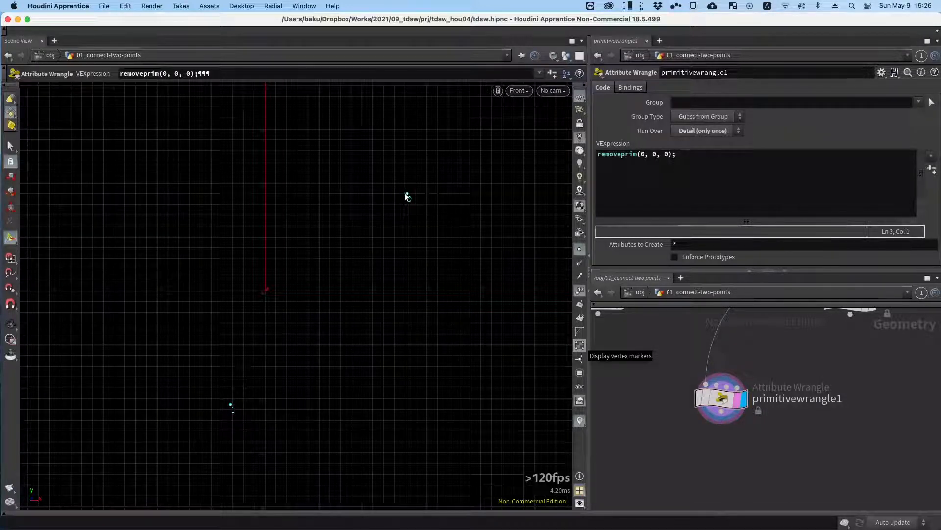
Enter the VEX statement vector p0 = point(0, "P", 0); below the removeprim line in the new wrangle.
left_click(723, 191)
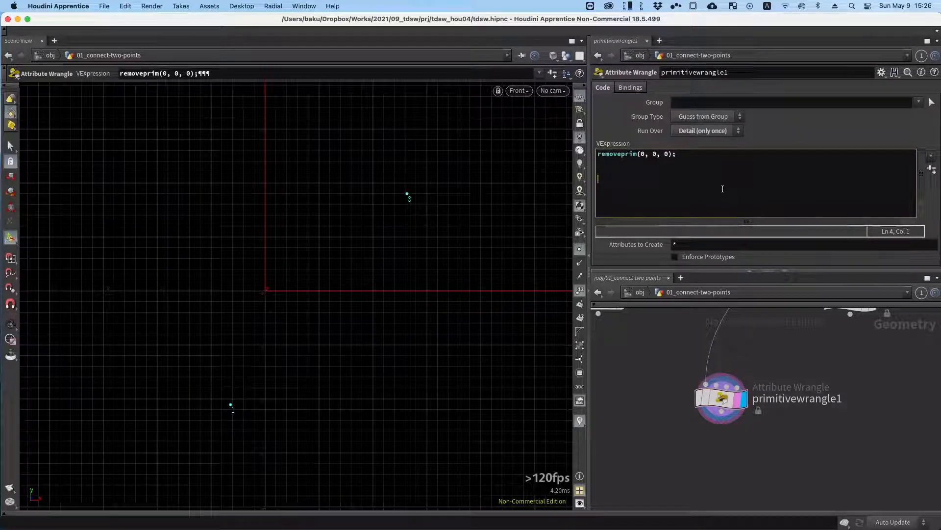
left_click_drag(806, 340, 764, 399, "alt")
left_click_drag(760, 403, 791, 340)
left_click(702, 405)
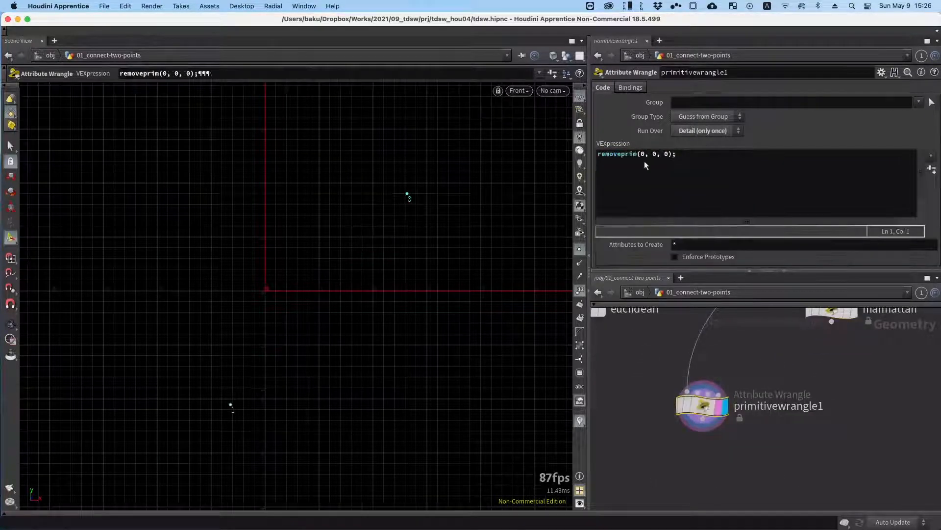
left_click(731, 175)
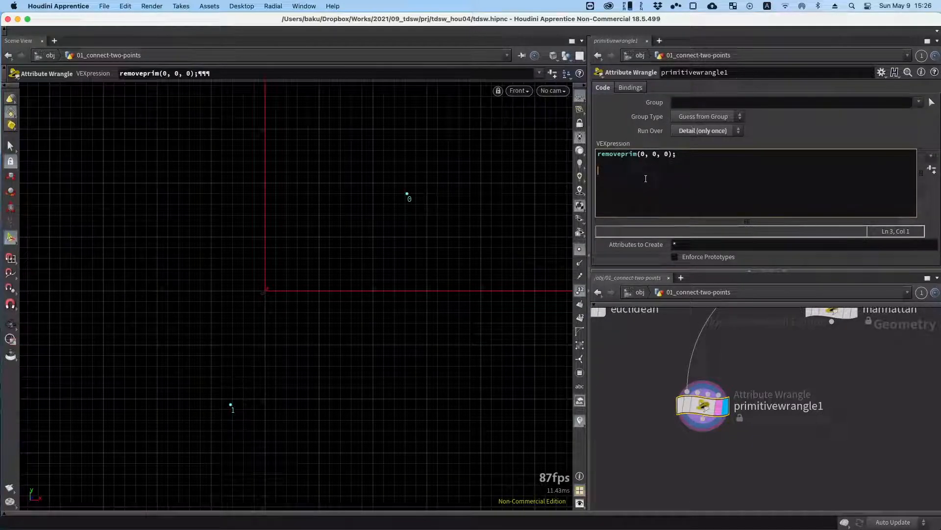
type("vector ")
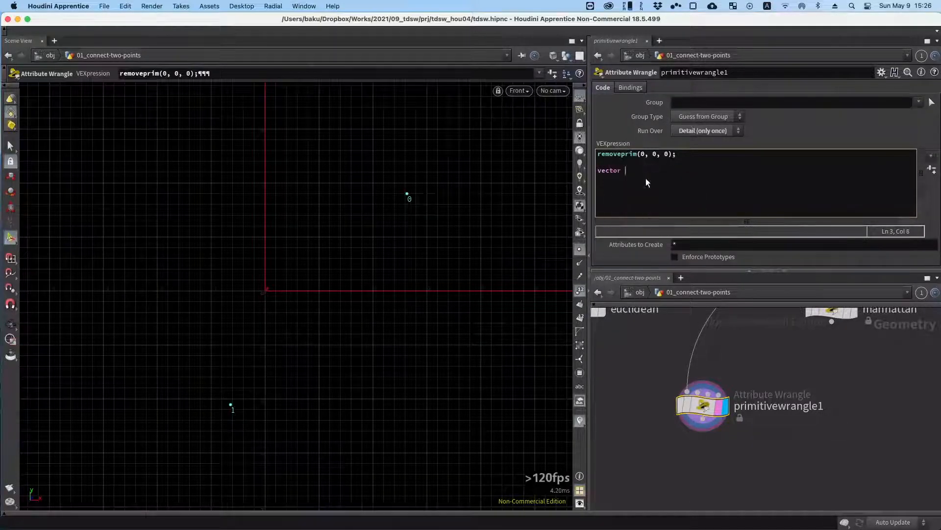
type("p0")
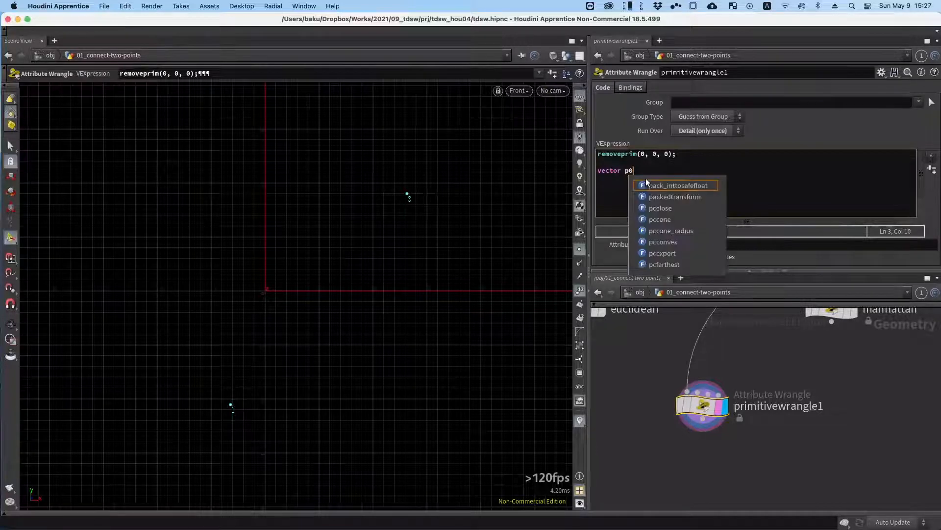
type(" = point")
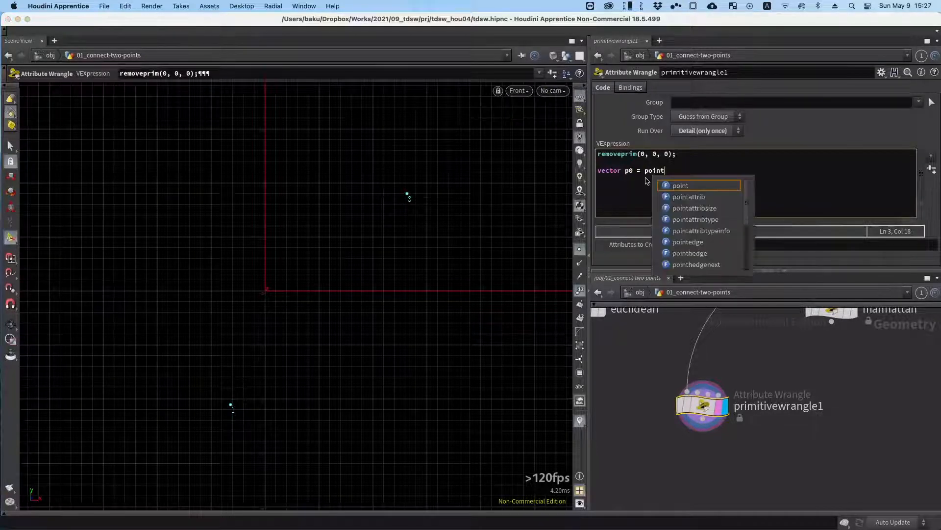
type("(0, \"P\", 0);")
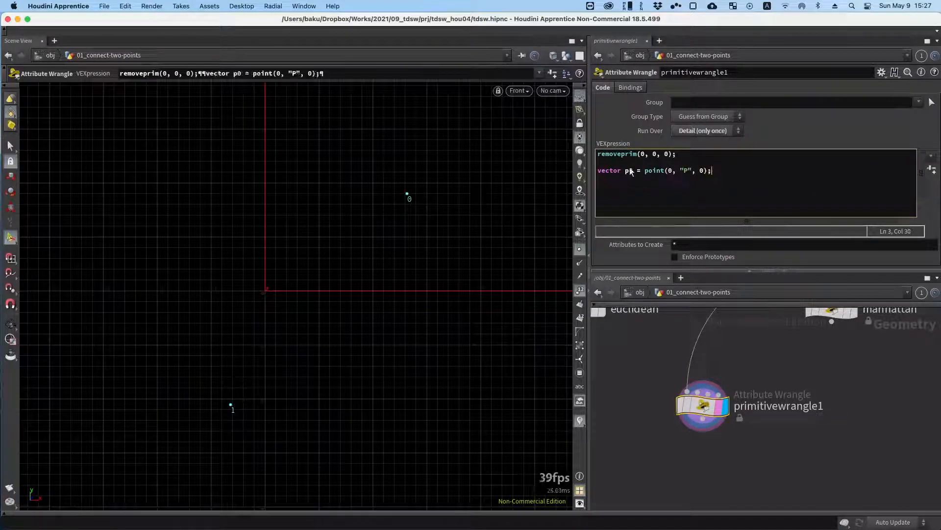
Duplicate the p0 declaration on the line below and rename the copied variable p1.
left_click(628, 170)
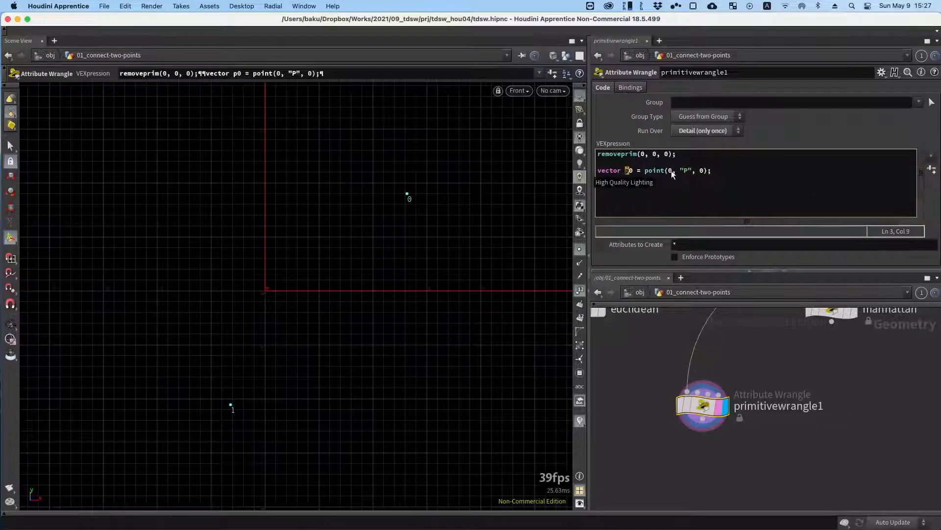
left_click_drag(712, 170, 596, 173)
key("ctrl+c")
left_click(742, 178)
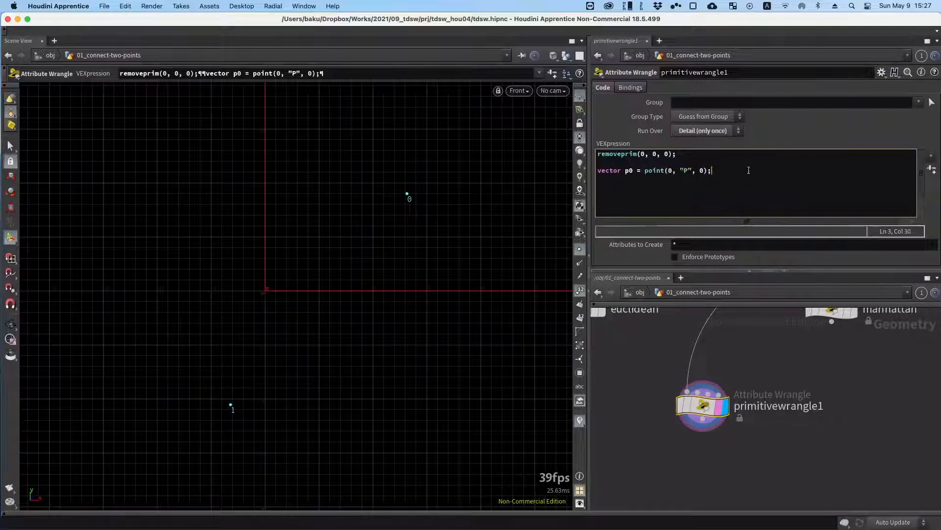
key("ctrl+v")
left_click(633, 180)
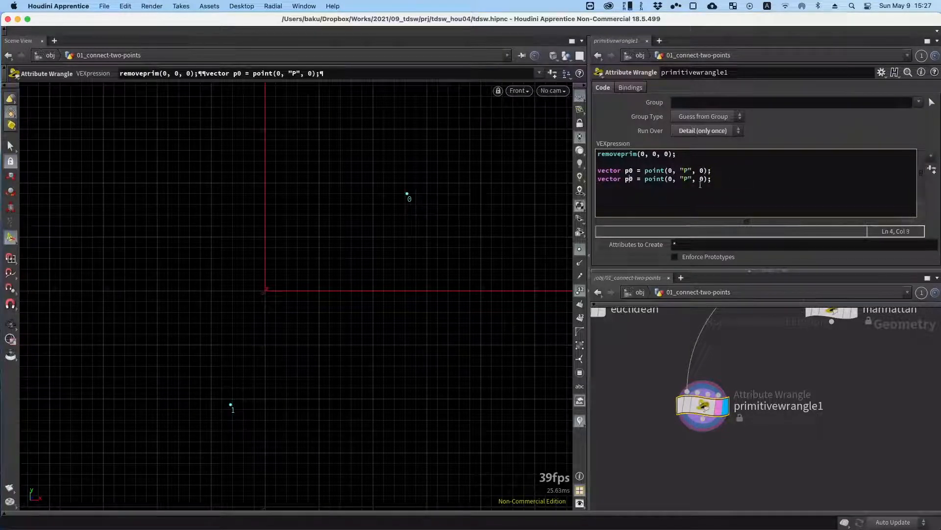
key("BackSpace")
type("1")
Set the point number in the p1 declaration to 1 and add blank lines after it.
key("Right")
key("Right")
key("Right")
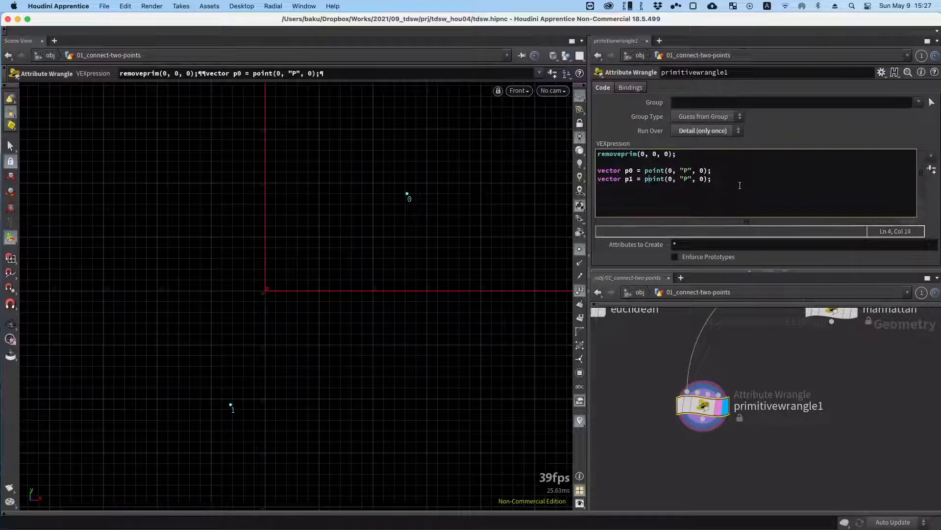
key("Right")
key("Right")
key("Right")
key("Right")
key("Right")
key("Right")
key("BackSpace")
type("1")
left_click(753, 180)
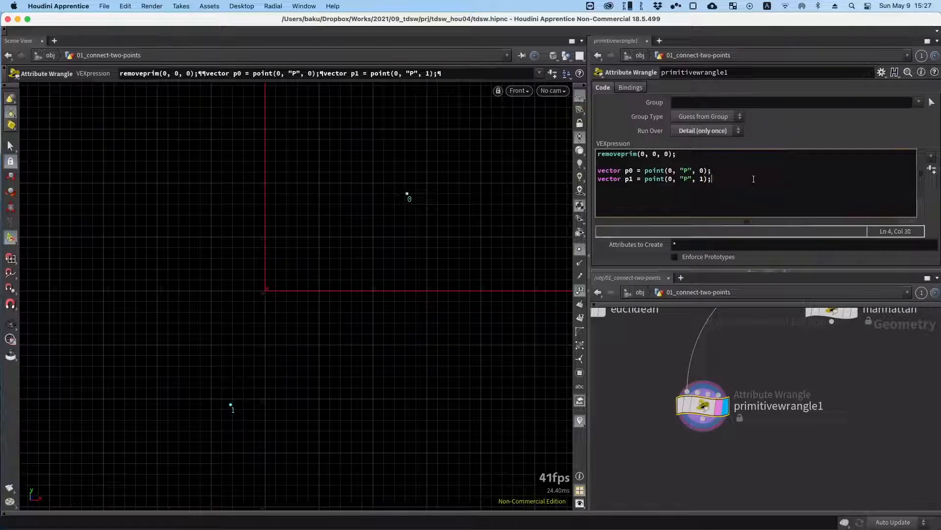
key("Return")
key("Return")
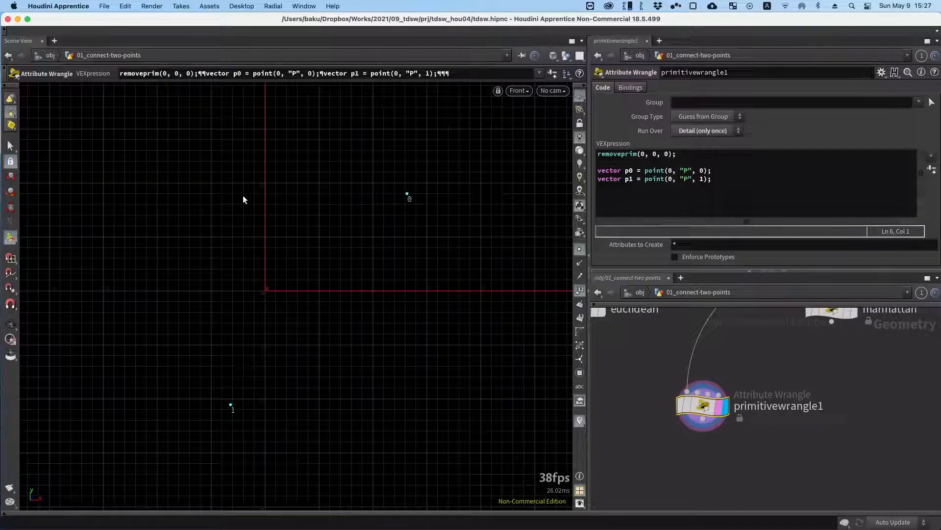
Examine the mid vector declaration in the manhattan wrangle's VEX code and return to the new wrangle.
left_click(753, 185)
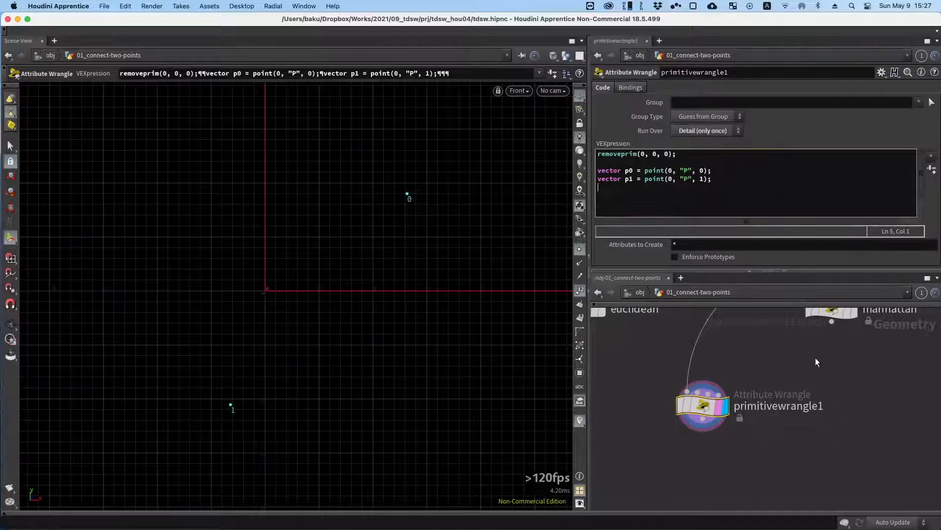
scroll(742, 387, "right", 5)
scroll(743, 387, "up", 3)
left_click(804, 350)
left_click_drag(772, 395, 784, 374, "alt")
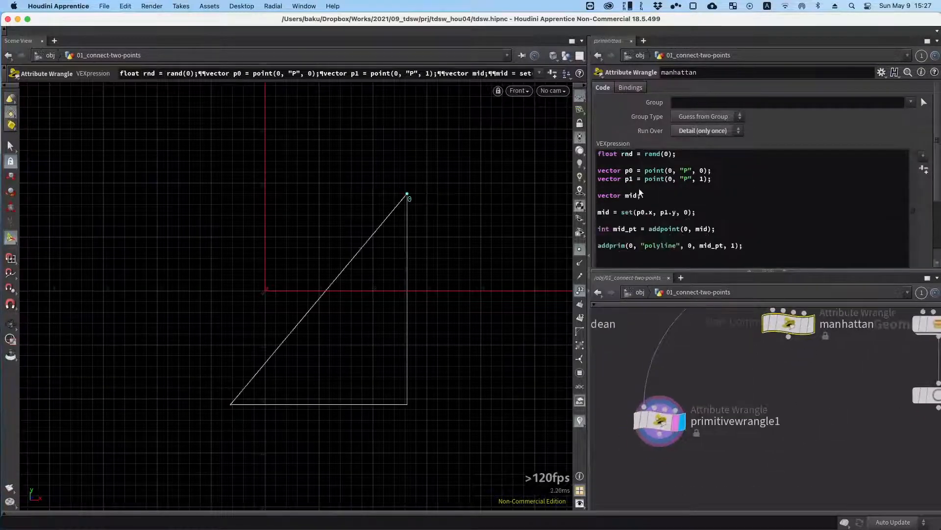
left_click_drag(642, 195, 589, 195)
left_click(659, 420)
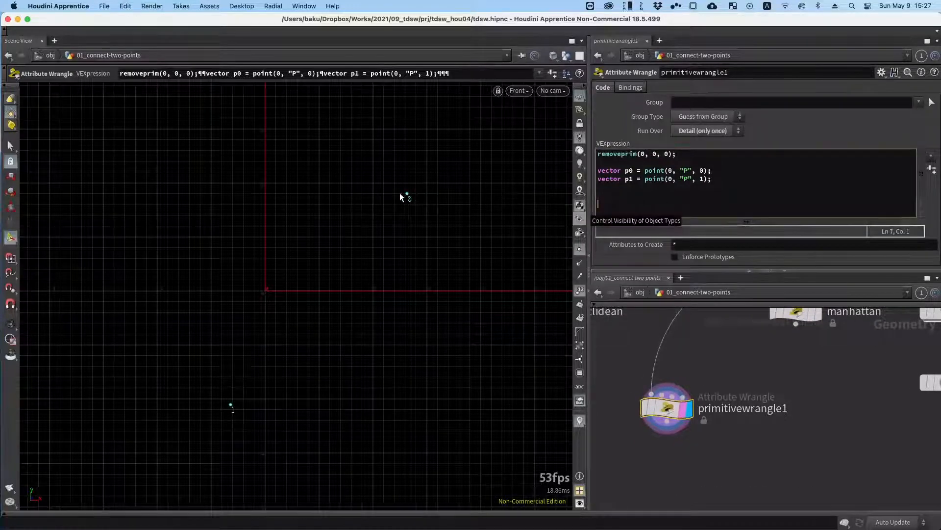
Declare the corner position with vector mid; below the p0 and p1 lines of the new wrangle.
left_click(623, 191)
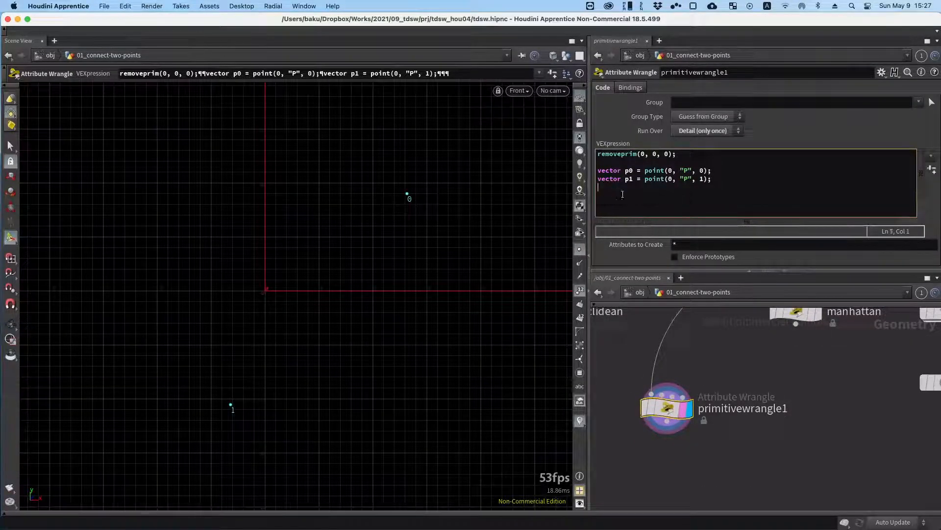
type("vector mid;")
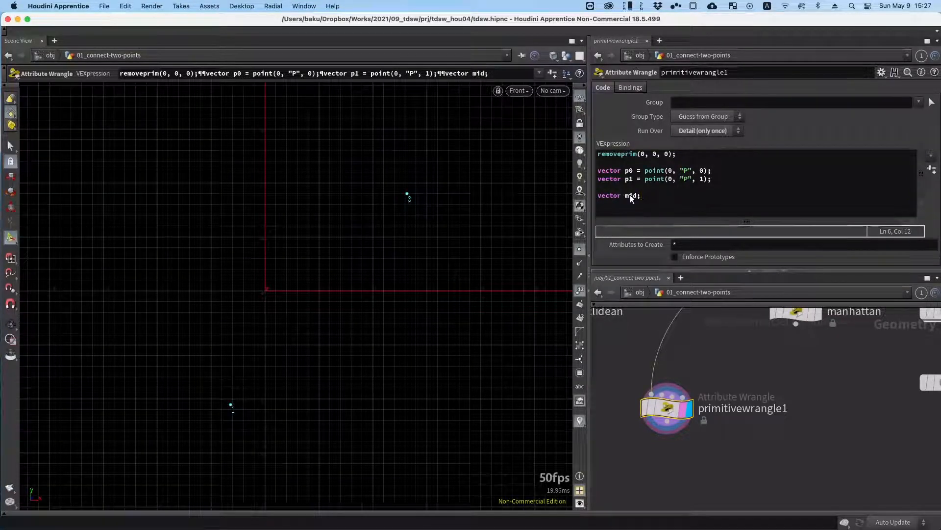
left_click_drag(642, 195, 611, 195)
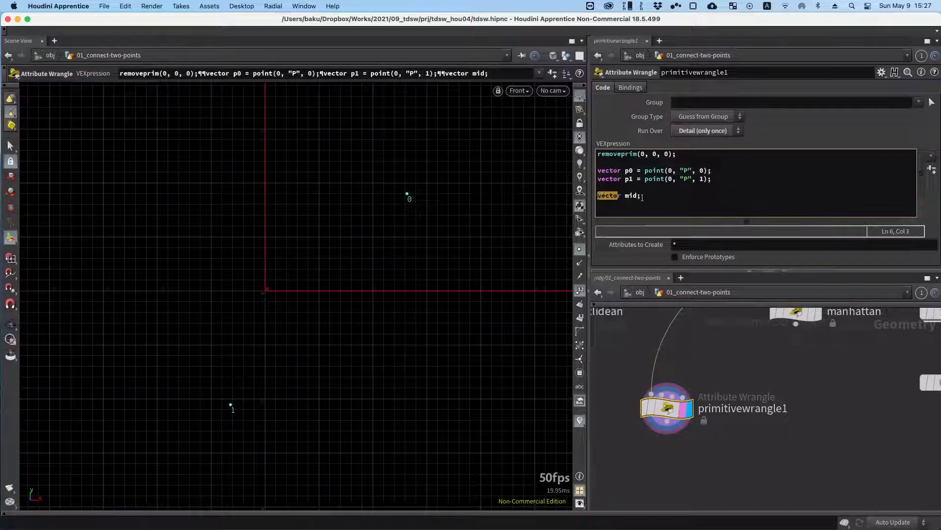
Define the corner's coordinates below the mid declaration with mid.x = p1.x; and mid.y = p0.y;.
left_click(695, 197)
key("Return")
key("Return")
key("Return")
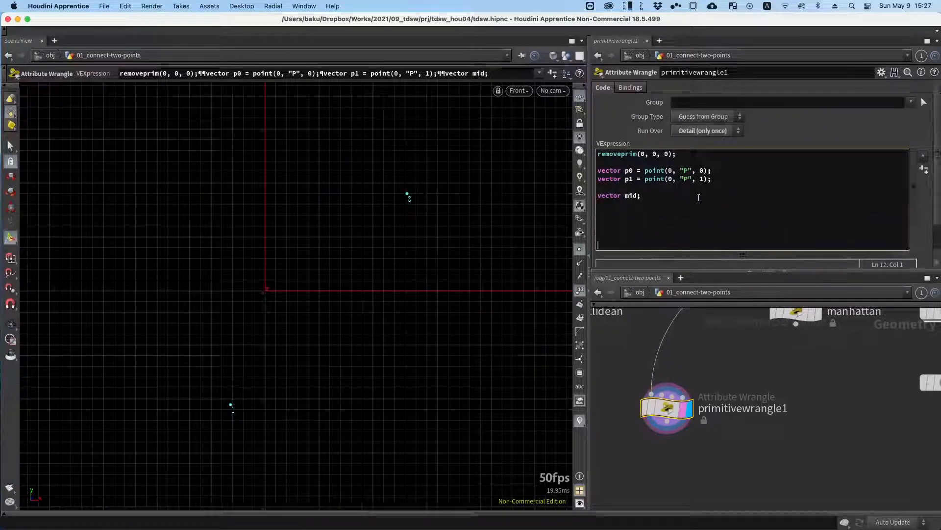
type("mid.x = ")
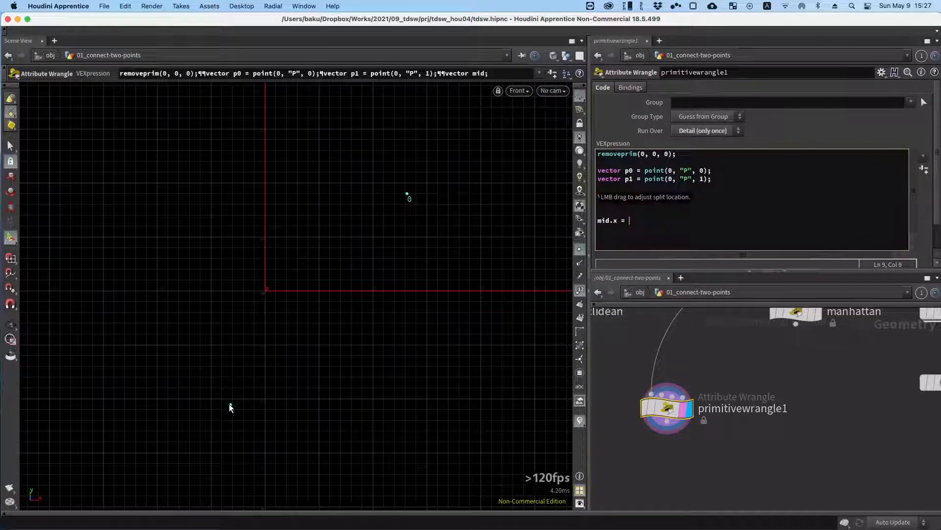
type("p1.x;")
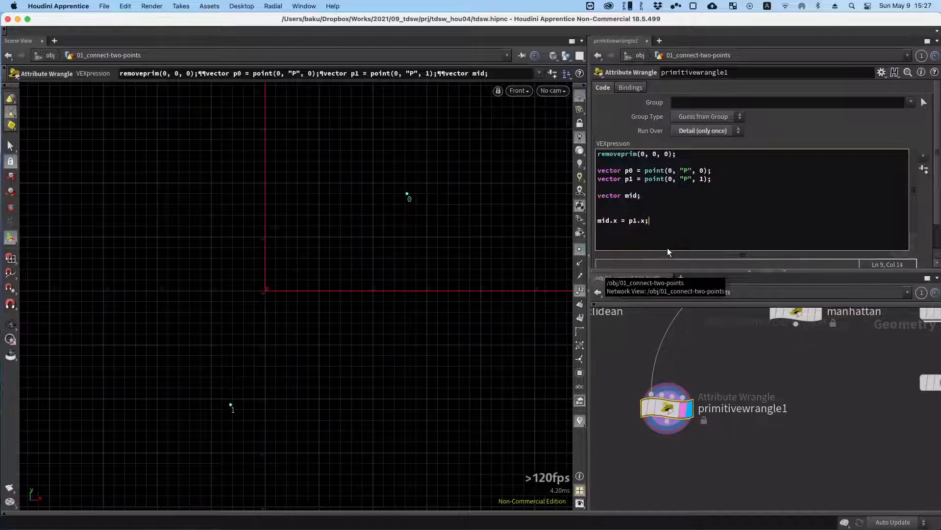
left_click(627, 213)
key("BackSpace")
left_click(679, 213)
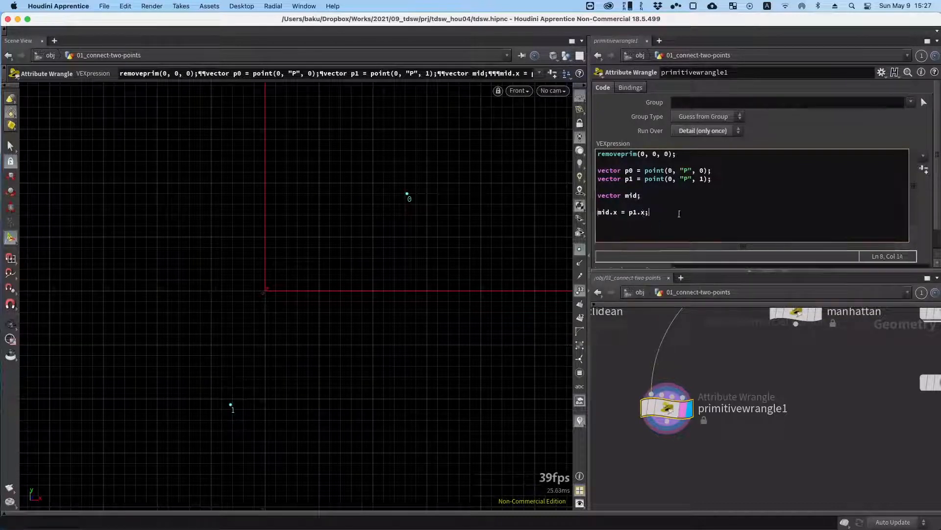
key("Return")
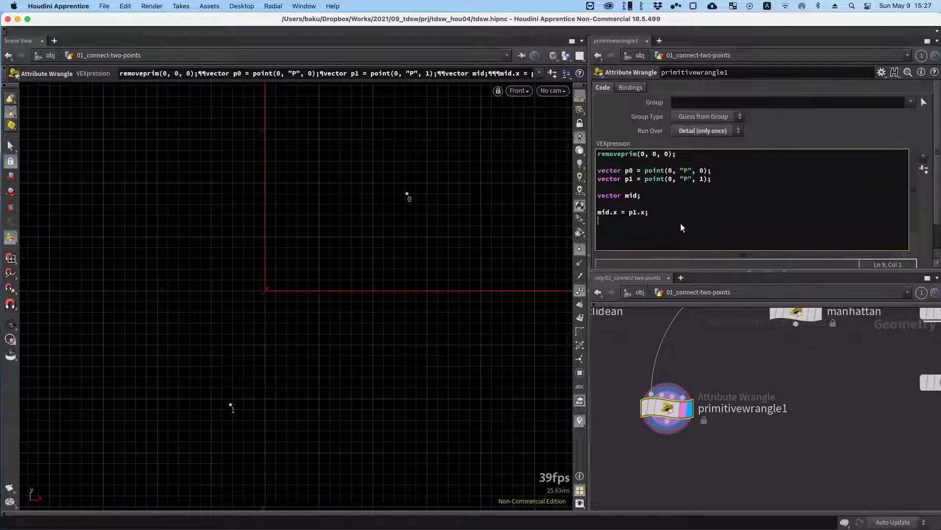
type("mid.y = p0")
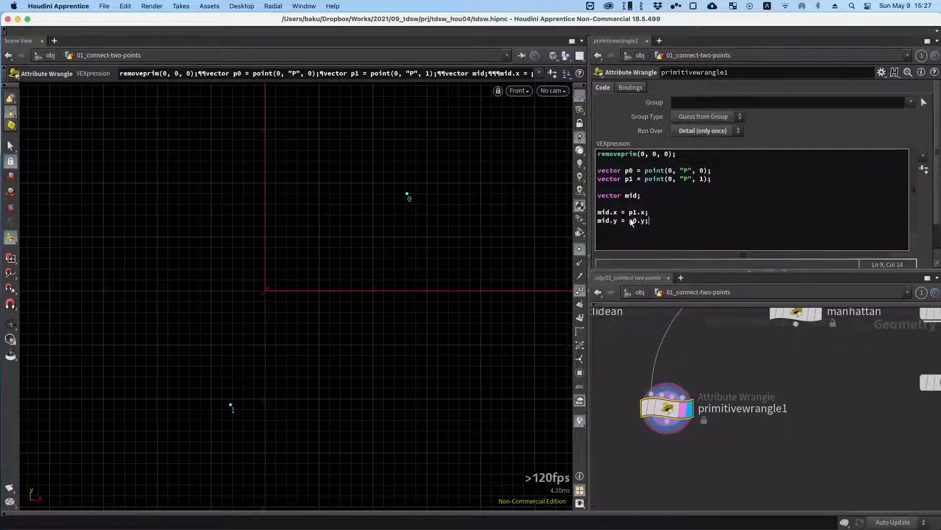
type(".y;")
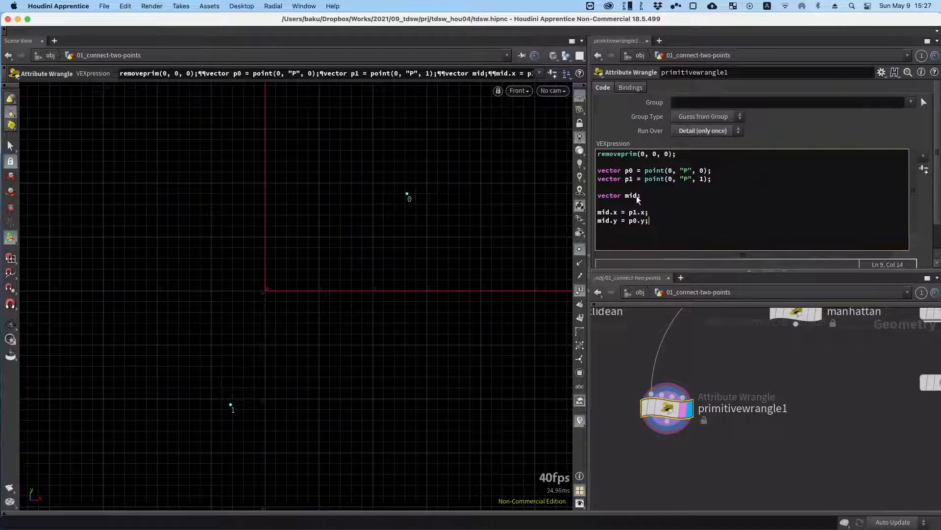
Create a point at the corner position by adding addpoint(0, mid); at the end of the code.
left_click(638, 196)
key("Return")
key("Return")
type("addpoint(0,")
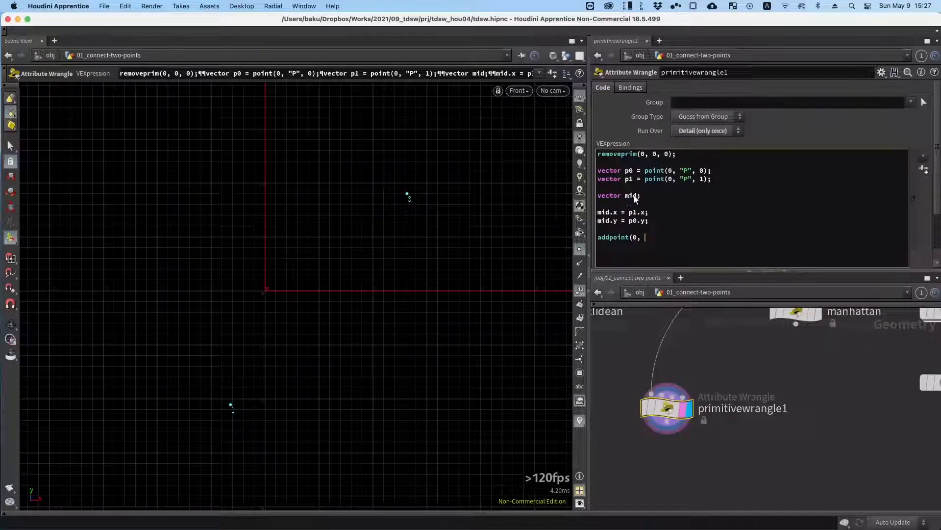
type("mid);")
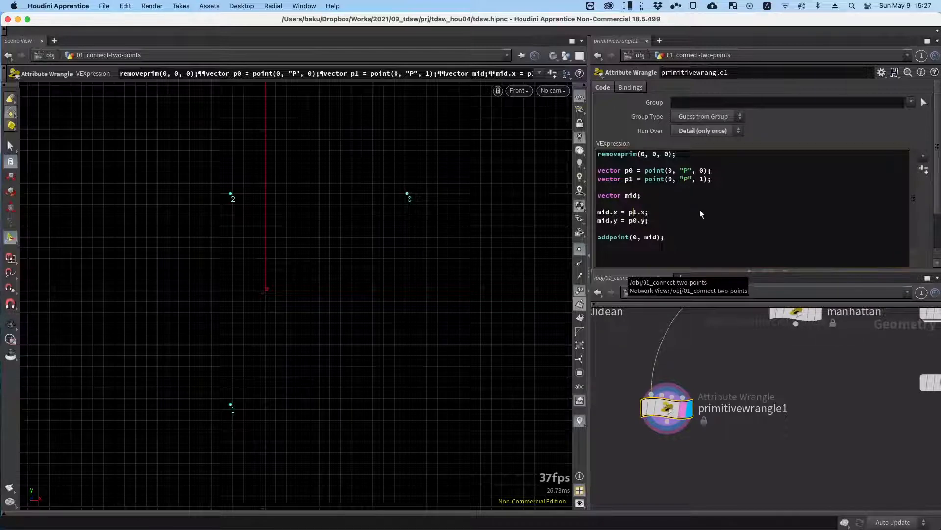
Swap the corner's source points so the code reads mid.x = p0.x; and mid.y = p1.y;.
key("Right")
key("BackSpace")
type("0")
key("Down")
key("BackSpace")
type("1")
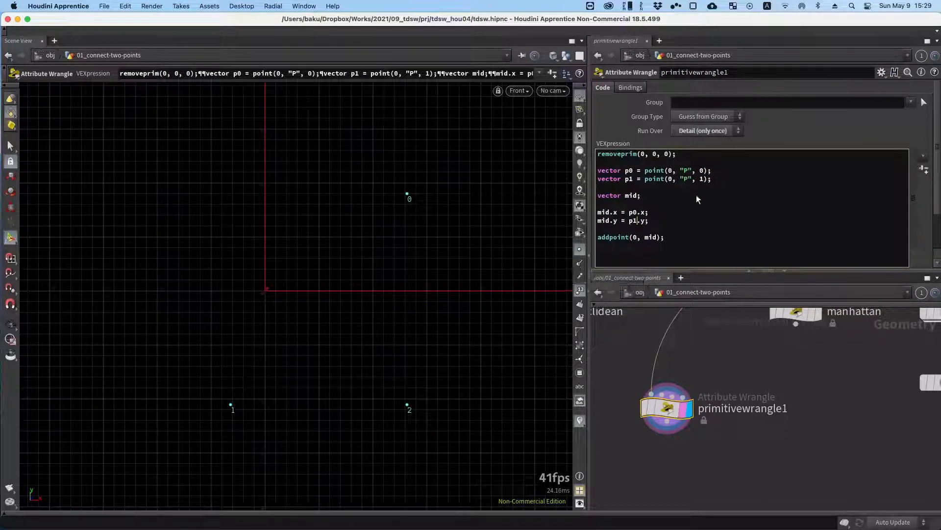
Swap the corner's source points back to mid.x = p1.x; and mid.y = p0.y;.
key("BackSpace")
type("1")
key("Up")
key("BackSpace")
type("1")
key("Down")
key("BackSpace")
type("0")
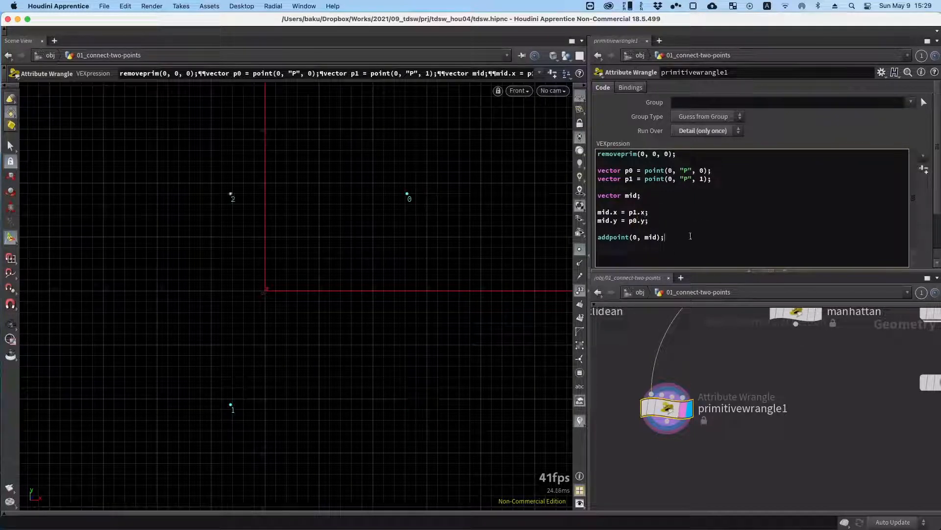
left_click(636, 346)
middle_click_drag(638, 351, 633, 405, "alt")
scroll(652, 395, "down", 2)
mouse_move(767, 389)
left_mouse_down()
mouse_move(773, 405)
mouse_move(771, 389)
left_mouse_up()
mouse_move(681, 406)
middle_mouse_down("alt")
mouse_move(772, 394)
mouse_move(719, 407)
mouse_move(669, 402)
middle_mouse_up("alt")
left_click(647, 378)
left_click(717, 406)
left_click_drag(670, 402, 730, 472)
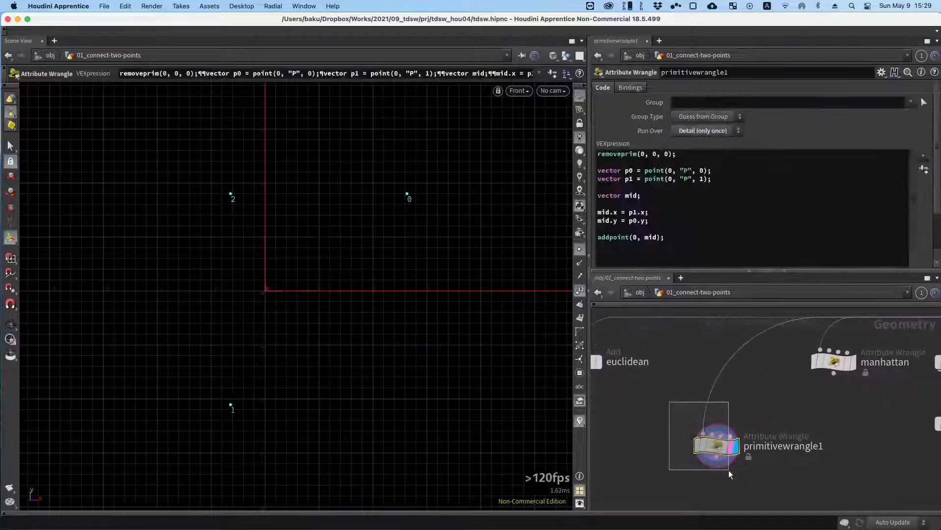
middle_click_drag(752, 468, 736, 419, "alt")
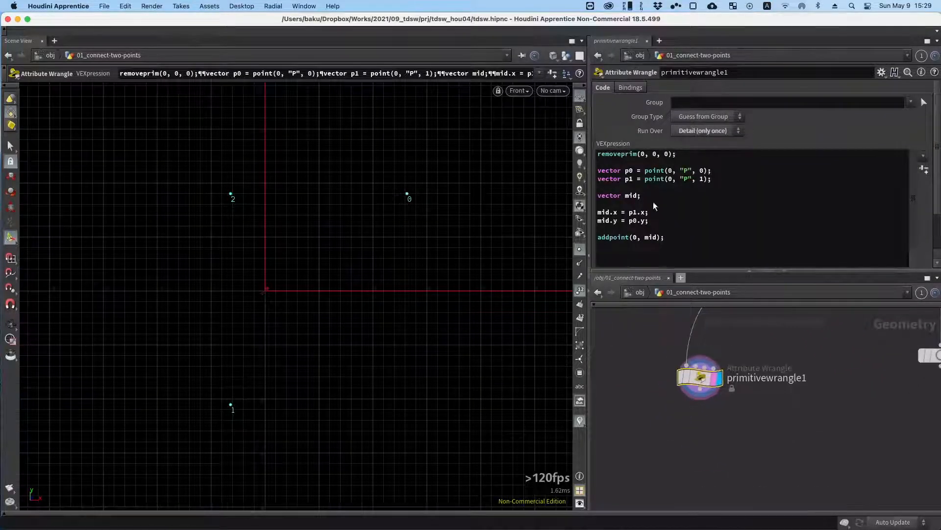
left_click(682, 241)
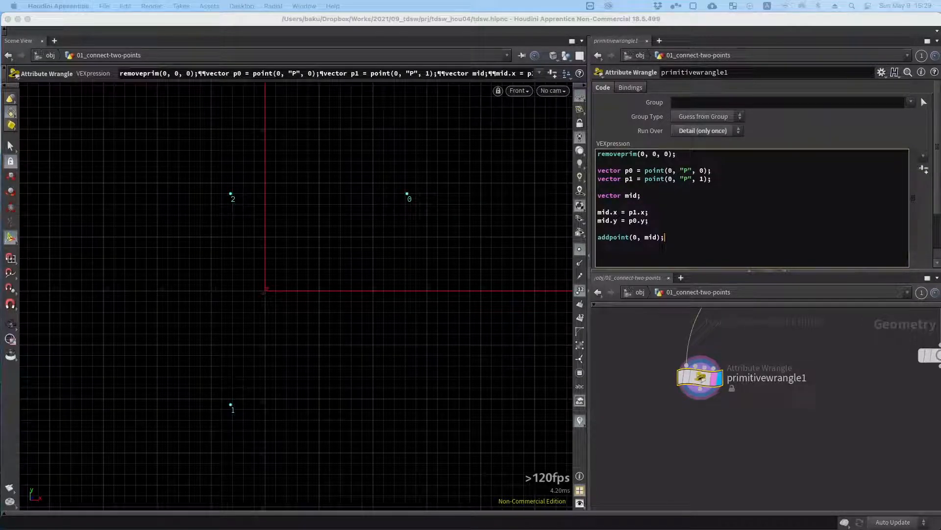
Switch to Chrome and look through the Google image results for manhattan distance.
left_click_drag(940, 42, 358, 85)
scroll(326, 285, "down", 2)
scroll(498, 286, "down", 2)
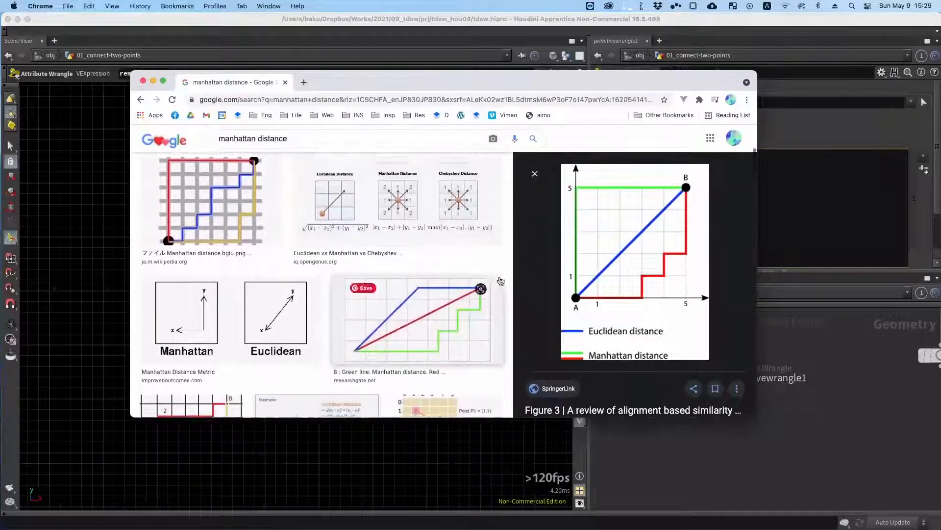
scroll(496, 292, "up", 5)
scroll(496, 291, "down", 5)
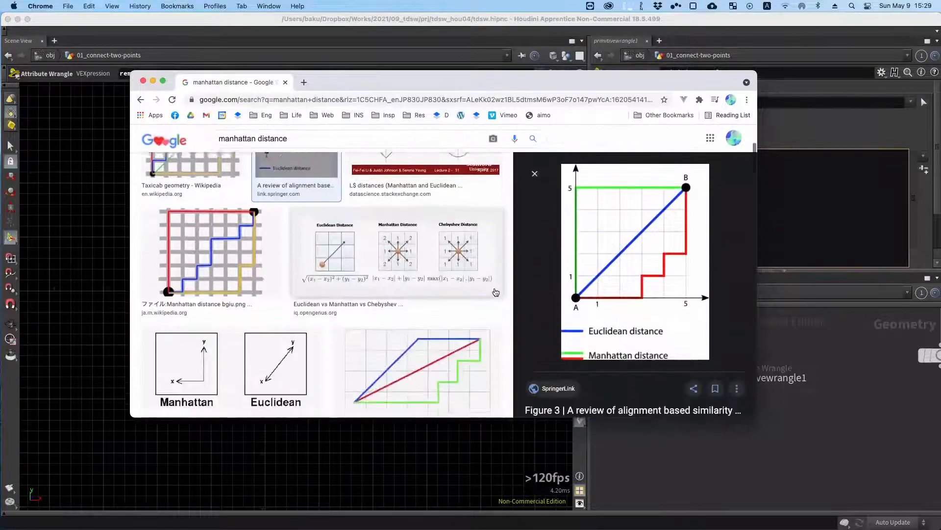
Compare the Manhattan and Euclidean distance diagrams further down the image results.
scroll(417, 287, "down", 1)
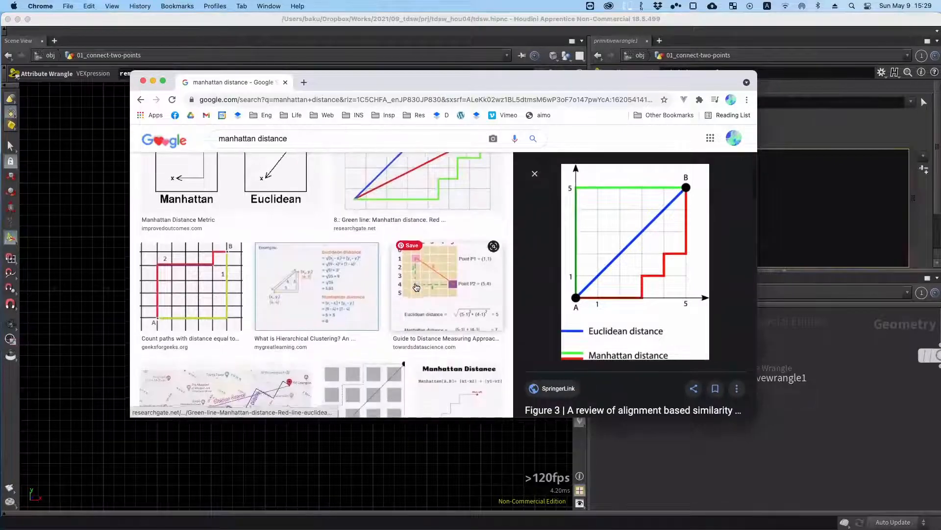
scroll(275, 307, "up", 6)
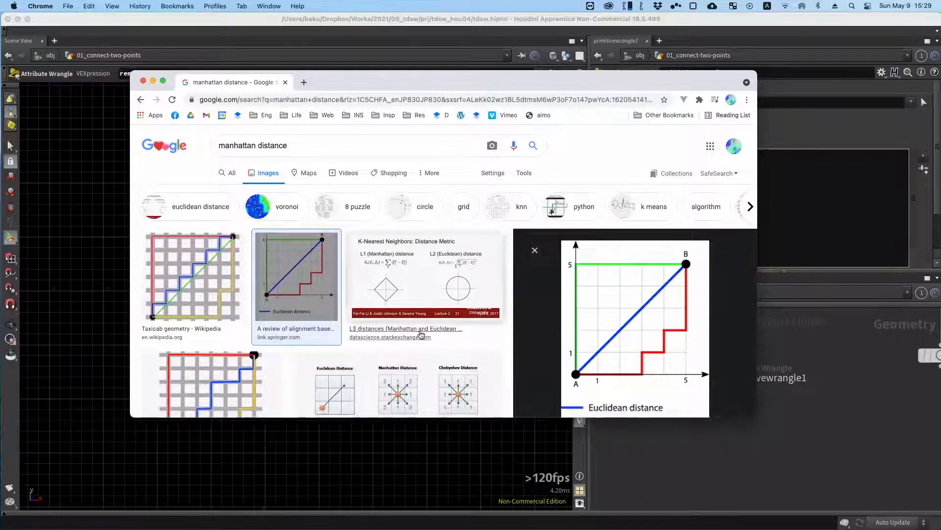
scroll(421, 335, "down", 10)
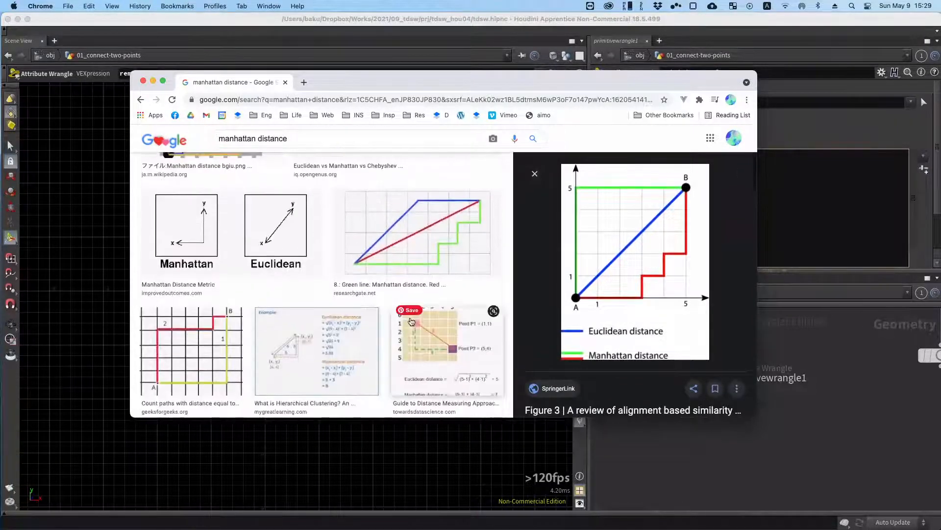
scroll(412, 322, "down", 3)
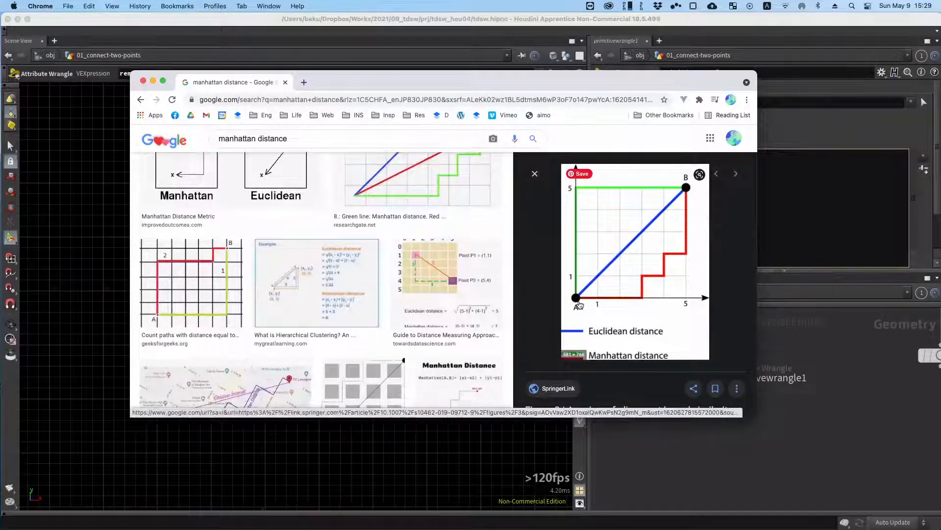
Switch back to Houdini and inspect the manhattan node and the new primitivewrangle1 node in the network.
left_click(813, 345)
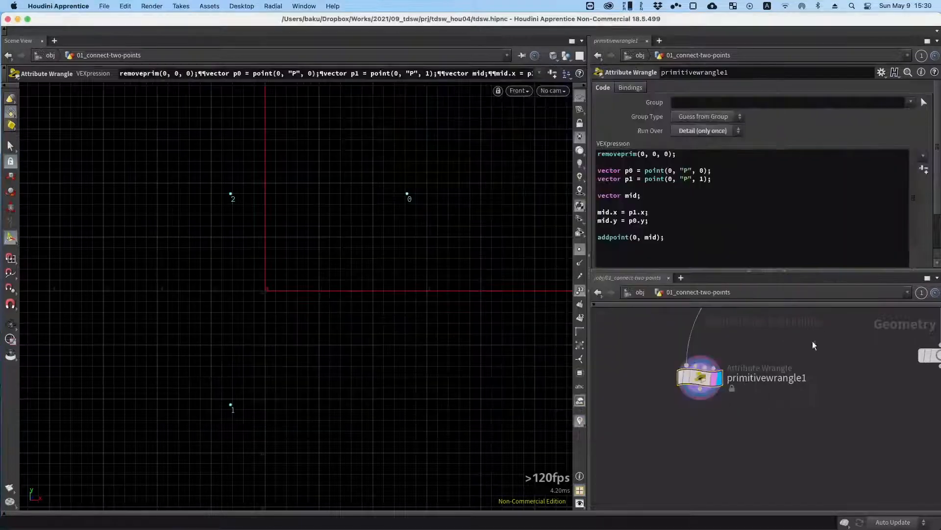
left_click_drag(813, 345, 729, 415)
scroll(729, 415, "up", 3)
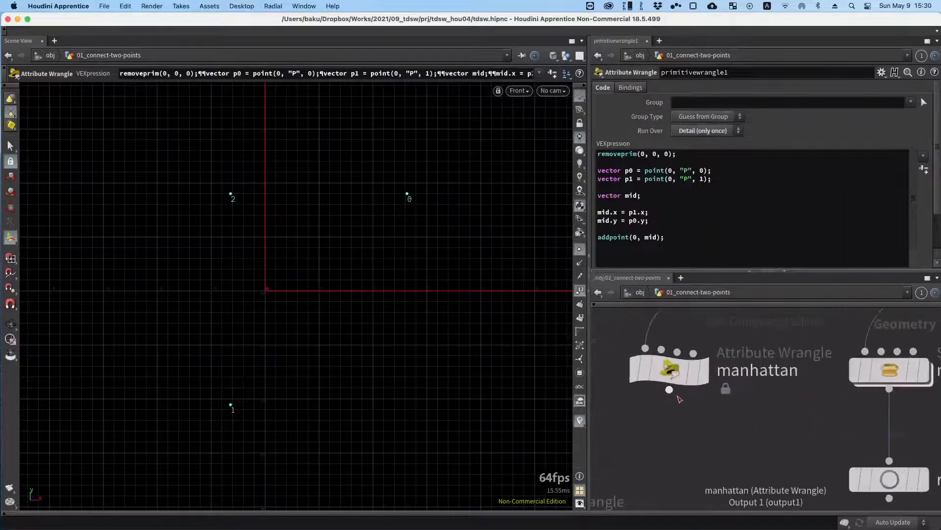
scroll(739, 386, "down", 3)
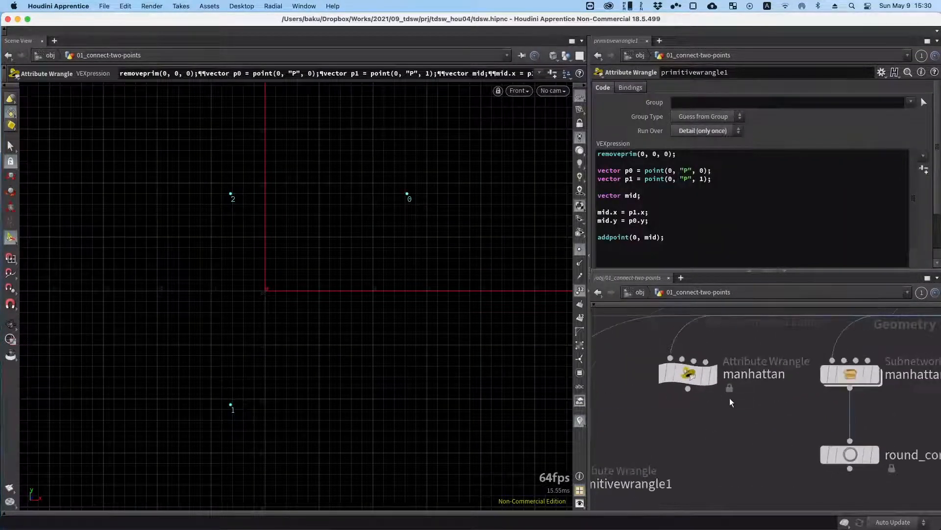
left_click_drag(643, 430, 775, 345)
left_click(686, 398)
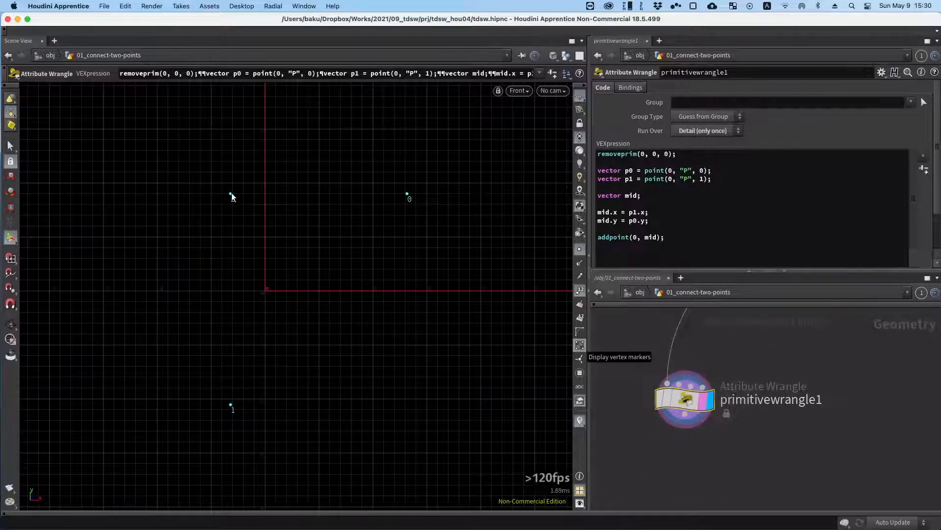
left_click(715, 370)
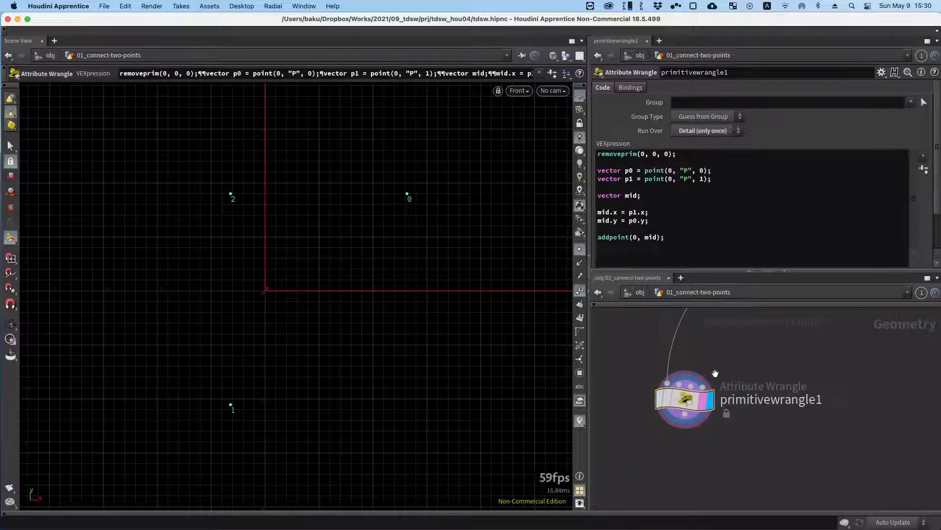
left_click_drag(724, 359, 724, 372)
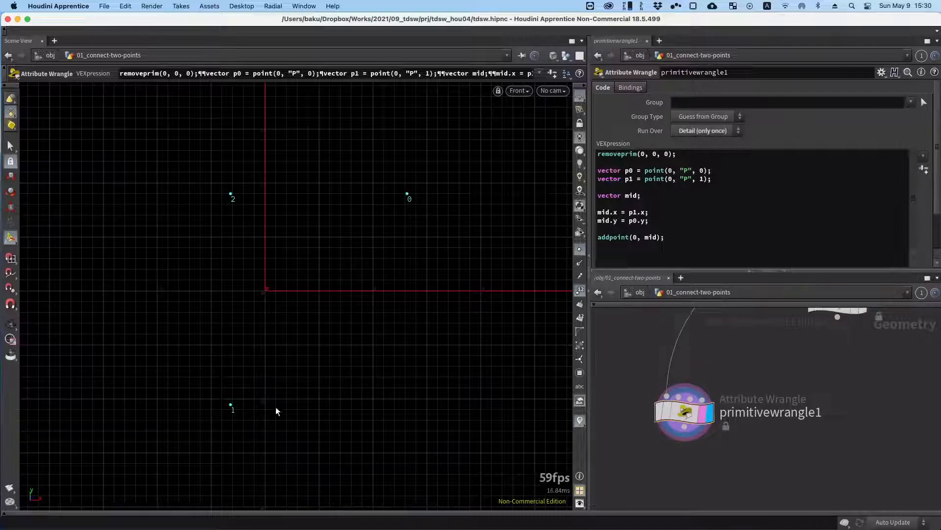
Connect the points through the corner by adding addprim(0, "polyline", 0, 2, 1); at the end of the wrangle code.
left_click(737, 247)
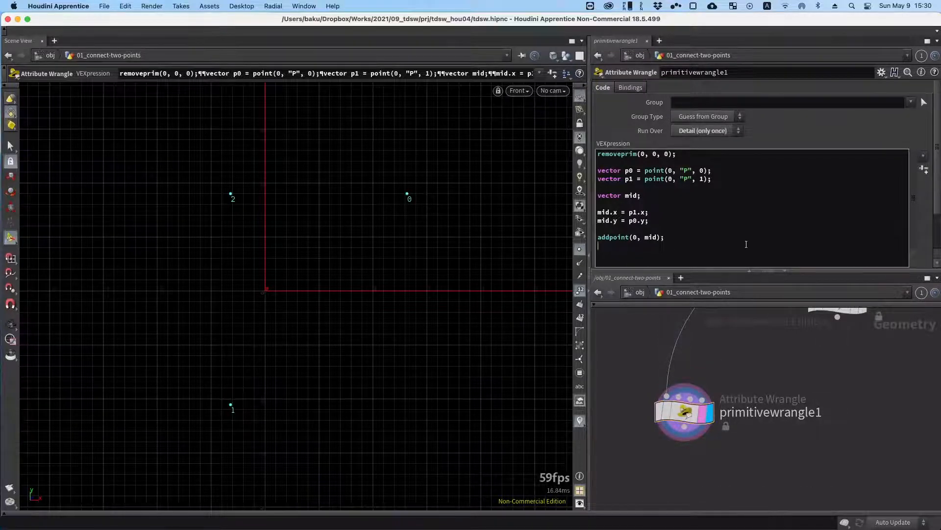
key("Return")
key("Return")
key("Return")
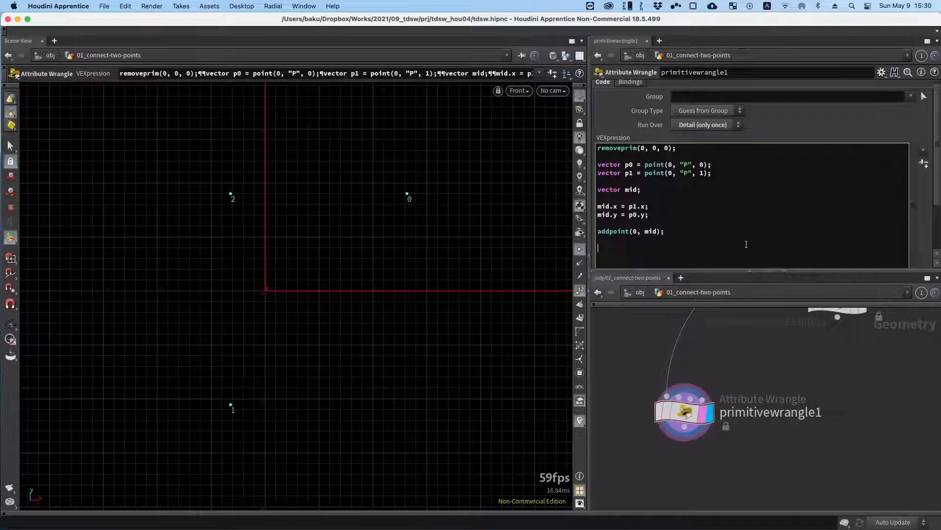
type("addprim")
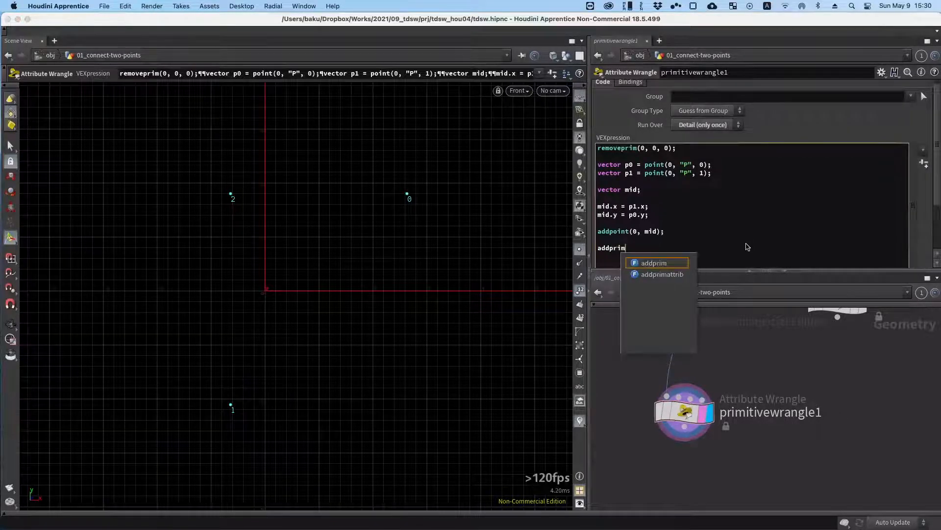
type("(0, \"")
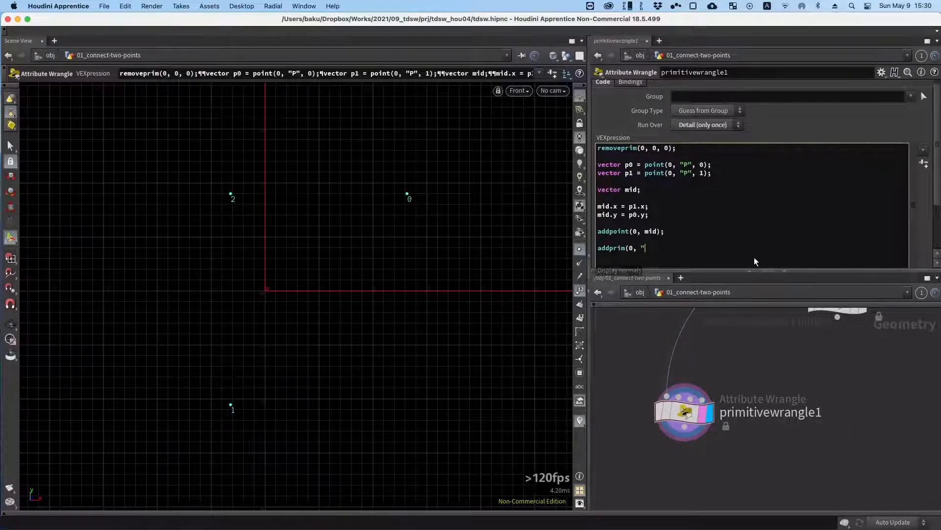
type("p")
type("oly")
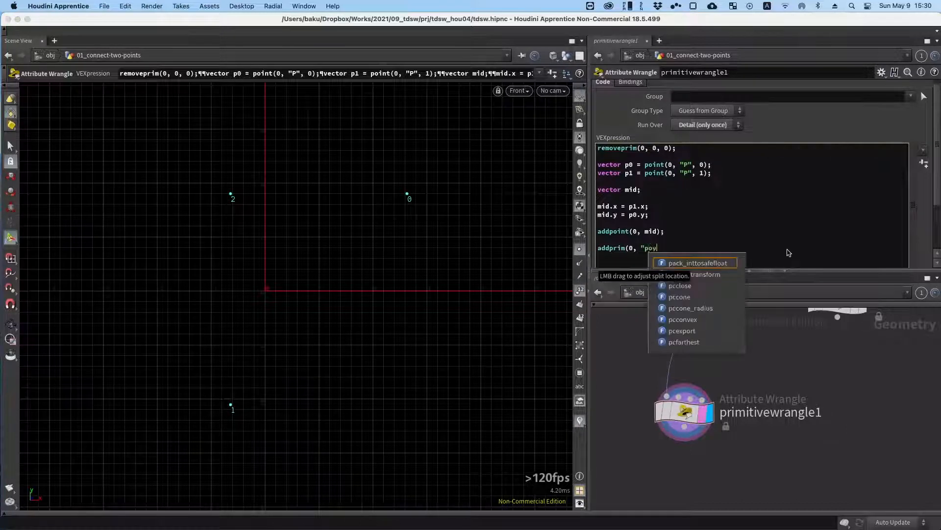
key("BackSpace")
key("BackSpace")
type("olyline\",")
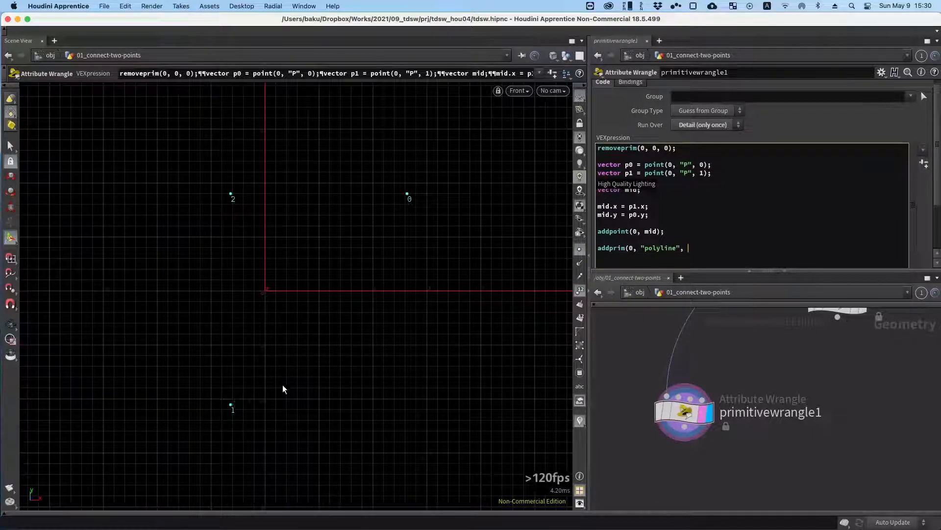
type("9")
type(", 2, 1);")
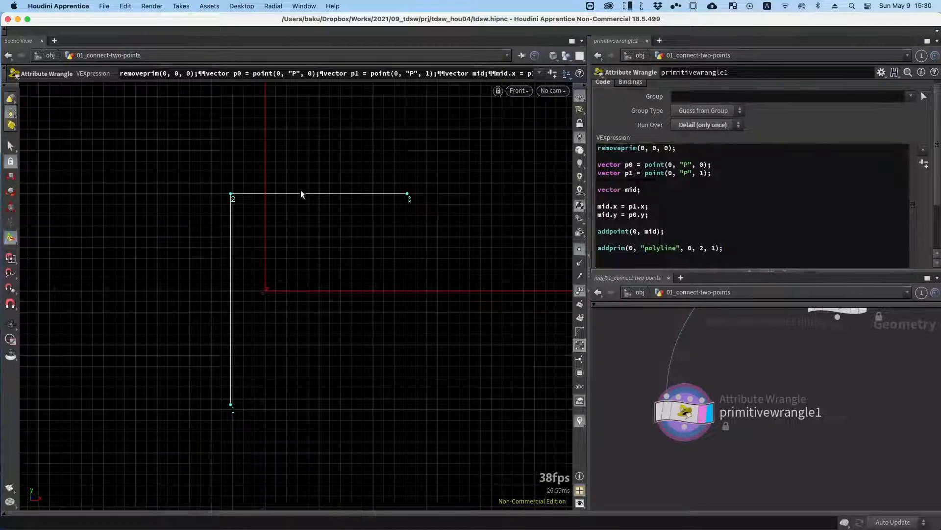
Select the two_points node and move point 0 to about (3.14, 1.85) and point 1 to about (-1.65, -2.55).
right_click_drag(321, 166, 211, 206, "alt")
middle_click_drag(361, 139, 327, 182, "alt")
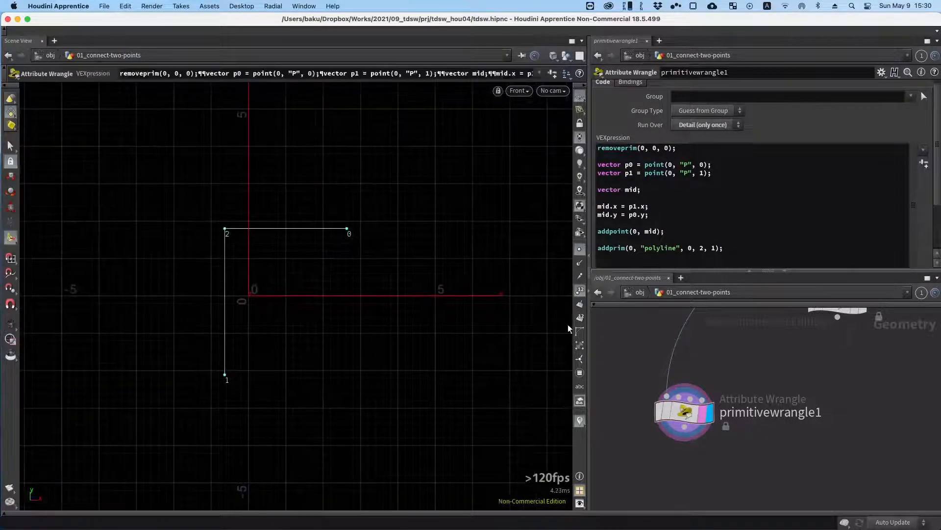
middle_click_drag(729, 363, 641, 487, "alt")
right_click_drag(678, 412, 640, 424, "alt")
middle_click_drag(704, 391, 552, 444, "alt")
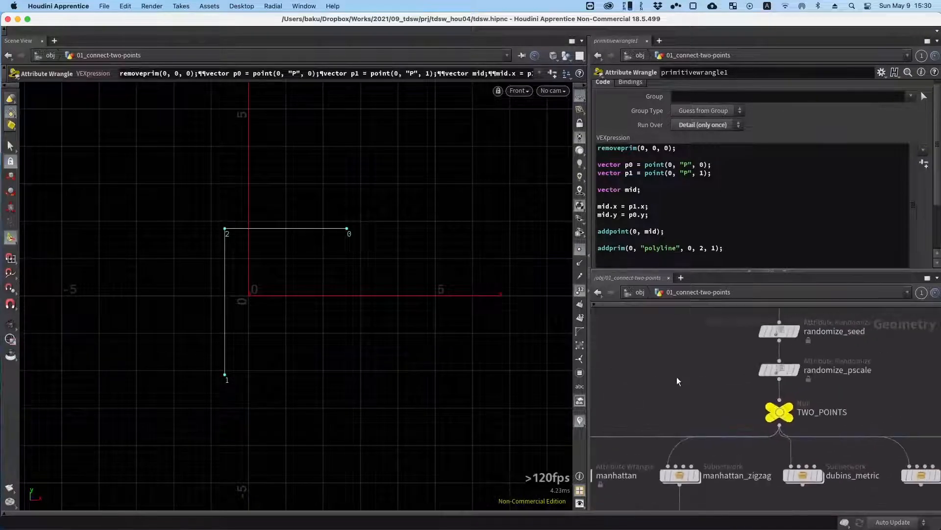
right_click_drag(677, 380, 642, 391, "alt")
middle_click_drag(700, 335, 733, 377, "alt")
left_click_drag(739, 369, 826, 334)
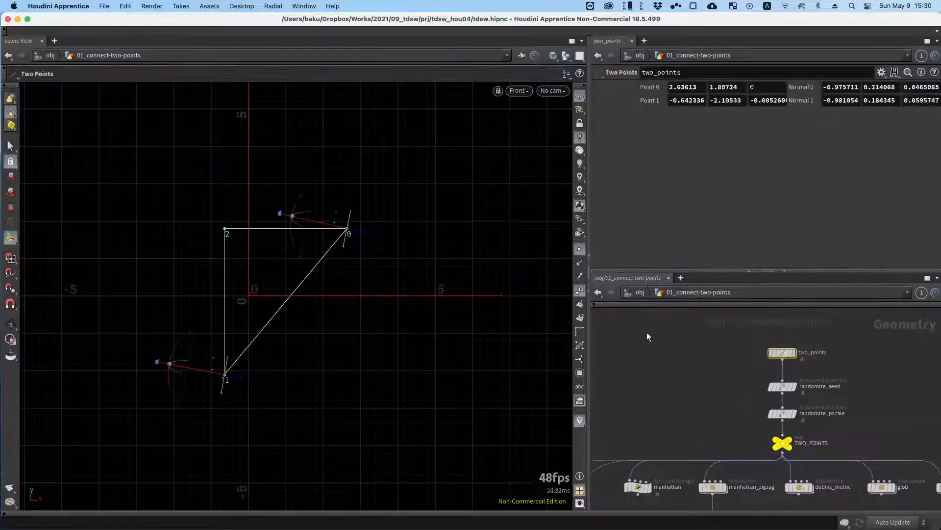
mouse_move(348, 236)
left_mouse_down()
mouse_move(164, 163)
mouse_move(110, 399)
mouse_move(244, 459)
mouse_move(378, 385)
mouse_move(338, 231)
mouse_move(348, 229)
left_mouse_up()
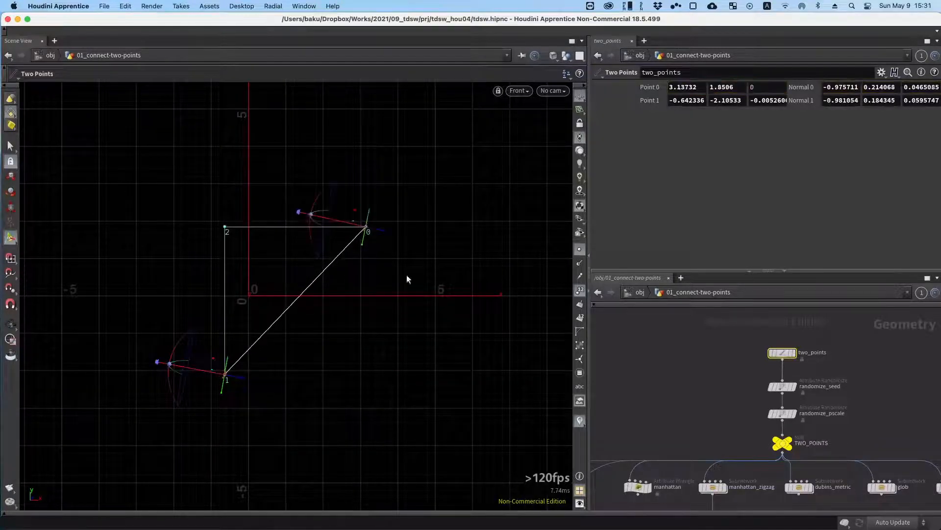
left_click_drag(229, 374, 183, 392)
Add a Sweep node below primitivewrangle1, fed by its output, and display its result.
left_click(734, 389)
left_click_drag(612, 471, 700, 373)
scroll(653, 441, "up", 3)
key("Tab")
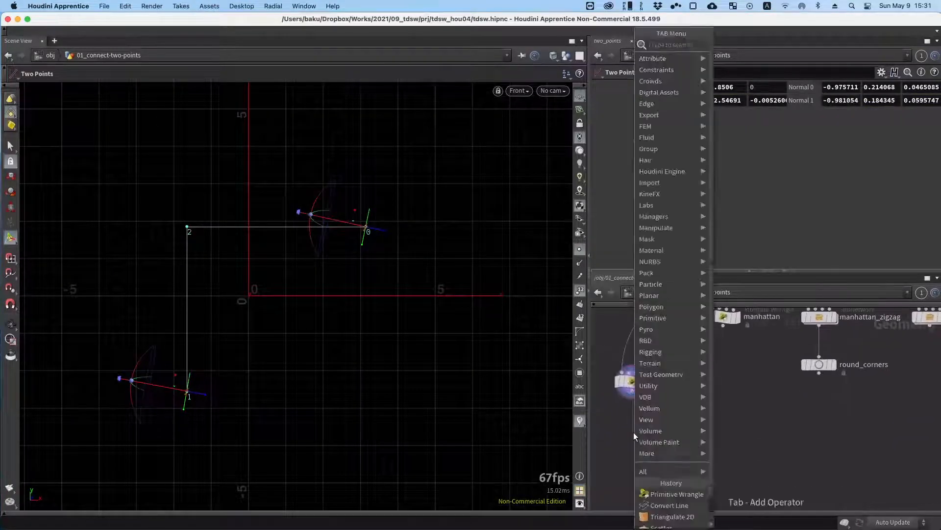
type("sweep")
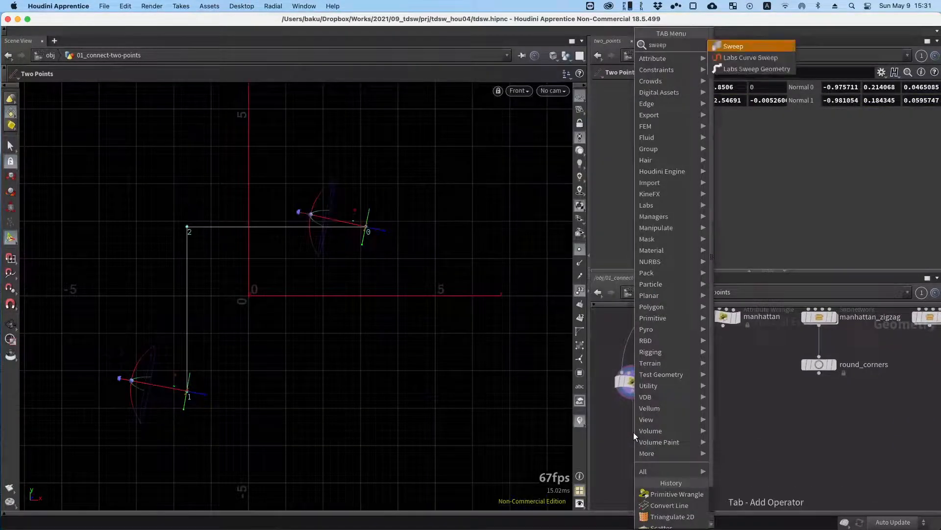
key("Return")
left_click(643, 432)
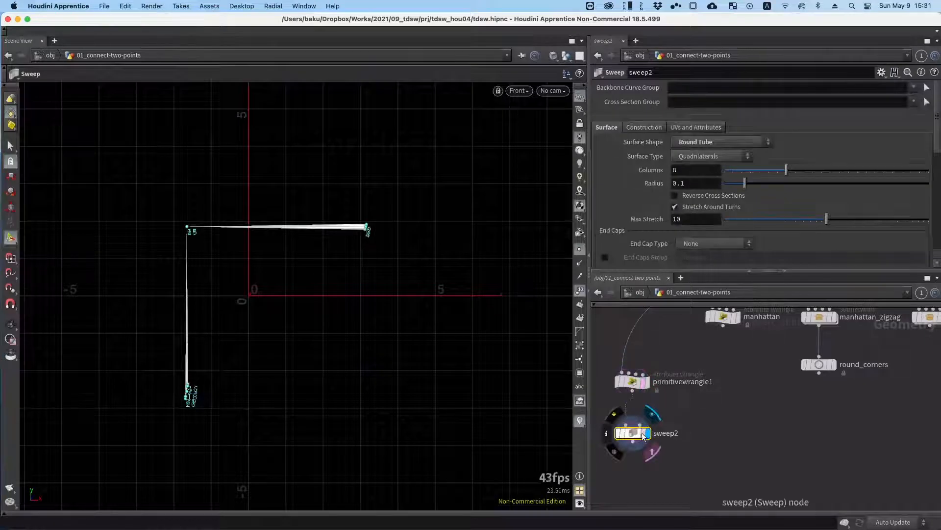
left_click_drag(635, 433, 634, 431)
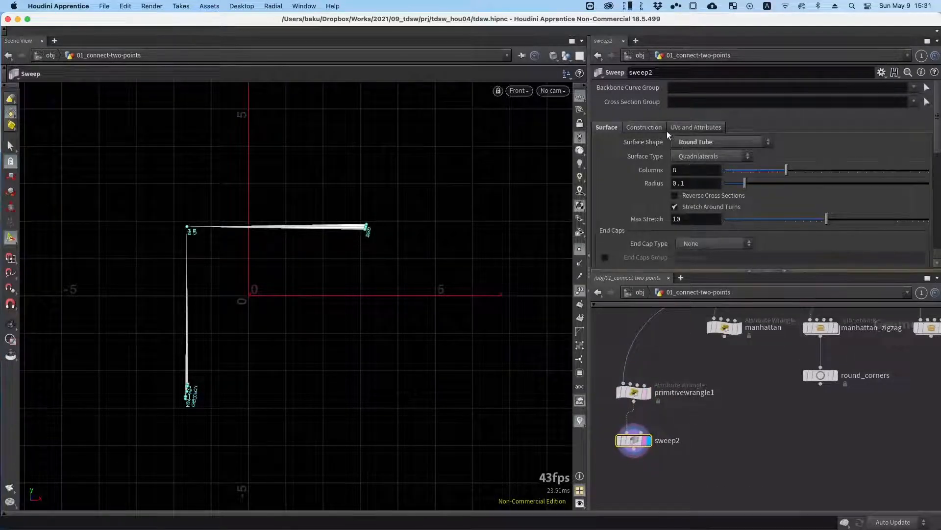
Adjust the sweep's construction settings so the tube keeps a uniform thickness along the whole path.
left_click(646, 127)
scroll(632, 211, "down", 3)
left_click(679, 219)
scroll(636, 189, "up", 3)
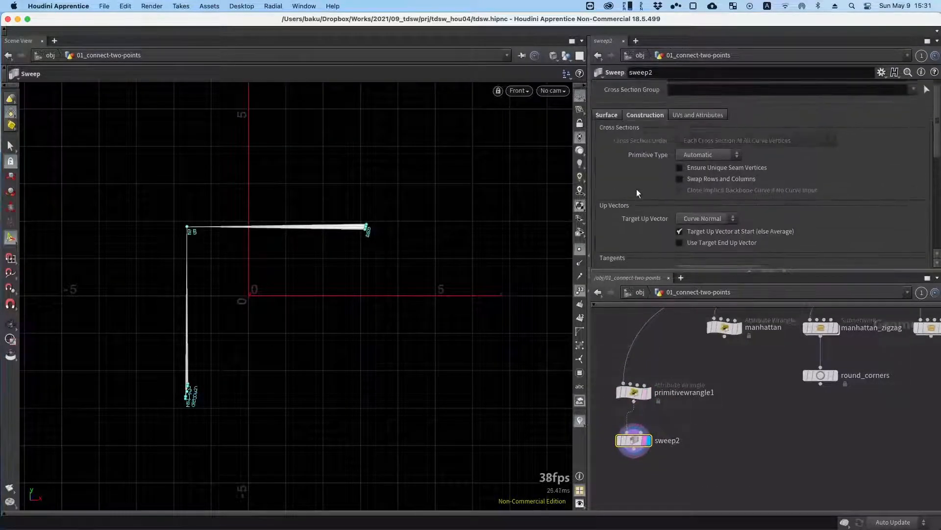
scroll(637, 196, "down", 4)
left_click(698, 218)
scroll(686, 216, "up", 5)
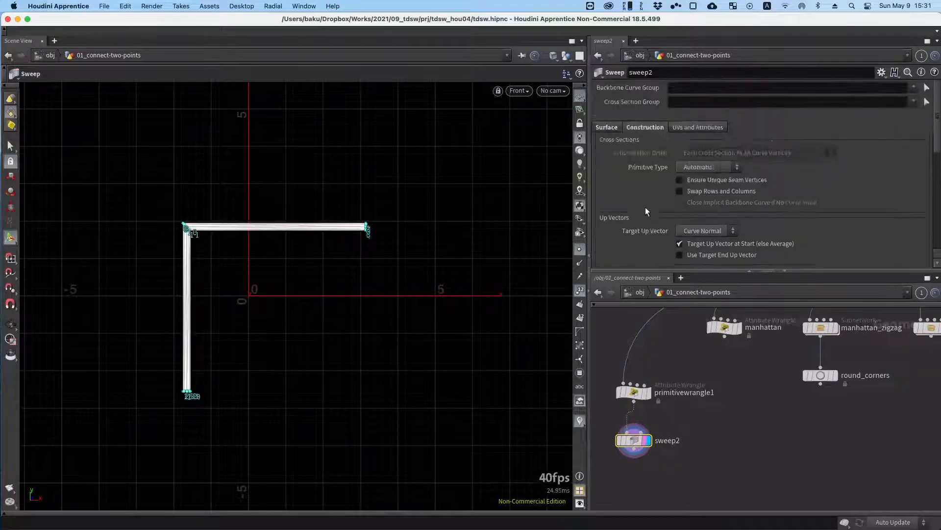
Set the sweep's radius to about 0.113 and show the geometry shaded without wireframe lines.
left_click(606, 127)
mouse_move(749, 184)
left_mouse_down()
mouse_move(780, 182)
mouse_move(738, 185)
left_mouse_up()
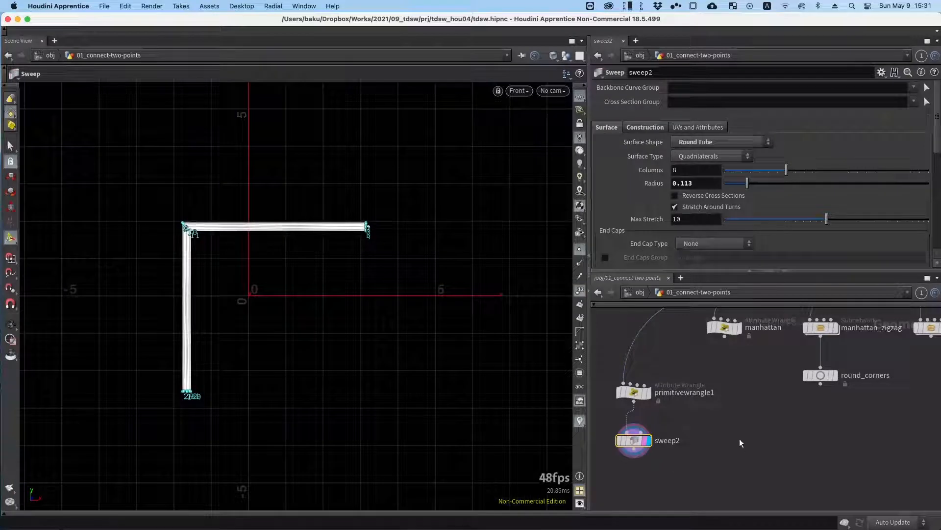
middle_click_drag(754, 383, 722, 404)
key("shift+w")
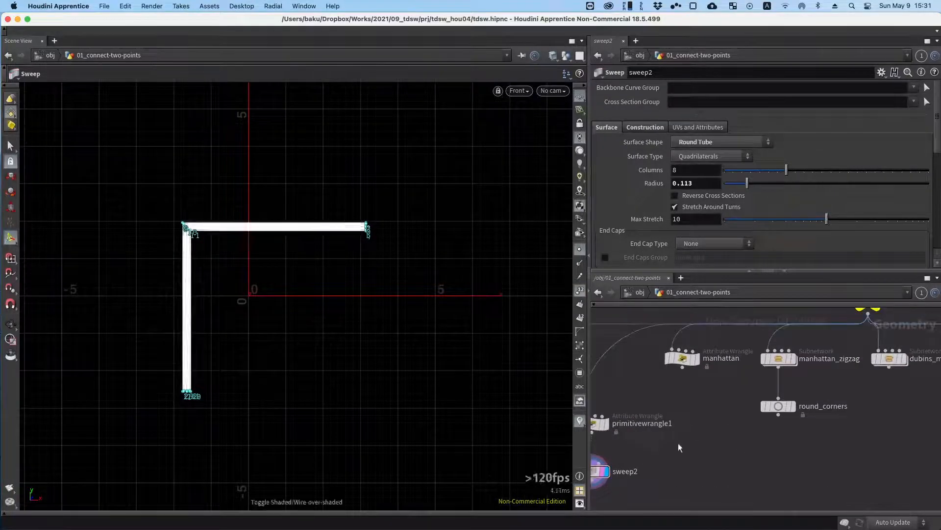
Move point 0 of the two_points node to about (3.06, 1.73) and bring the wrangle and sweep nodes back into view.
scroll(680, 416, "down", 3)
left_click_drag(788, 320, 742, 418, "alt")
left_click(766, 360)
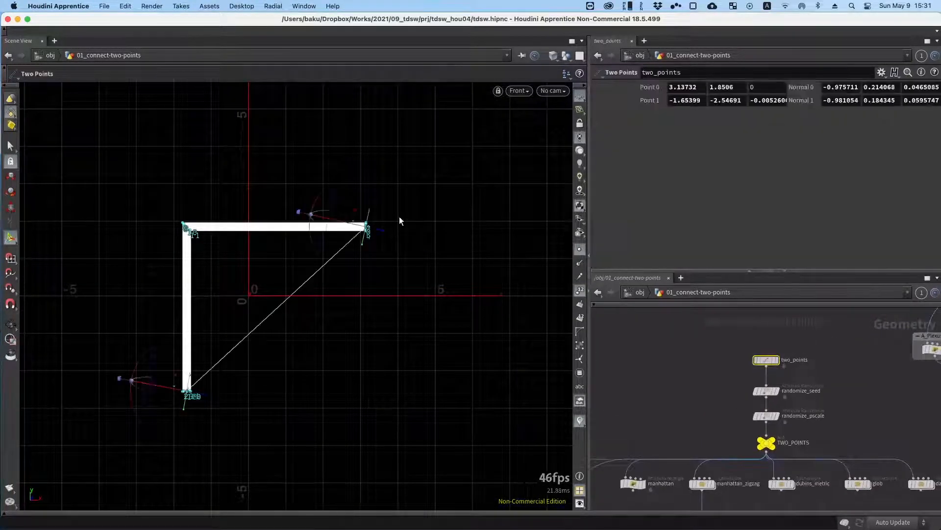
mouse_move(368, 225)
left_mouse_down()
mouse_move(314, 154)
mouse_move(101, 296)
mouse_move(366, 282)
mouse_move(357, 220)
mouse_move(364, 232)
left_mouse_up()
left_click_drag(642, 436, 705, 373, "alt")
left_click_drag(689, 458, 721, 373, "alt")
right_click_drag(665, 428, 651, 450, "alt")
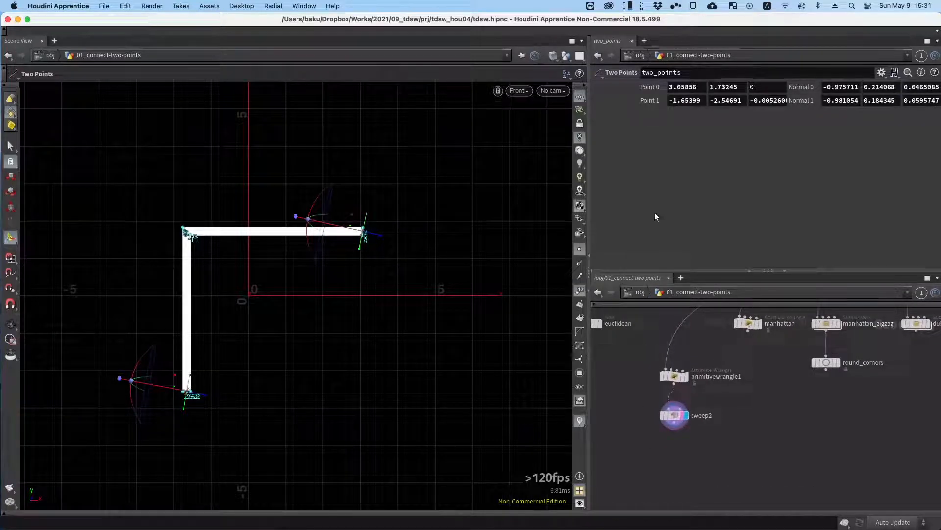
Switch to the presentation artboard and examine the Principles list, selecting the Japanese line under "Try tiresome (but not impossible) expressions".
key("ctrl+Right")
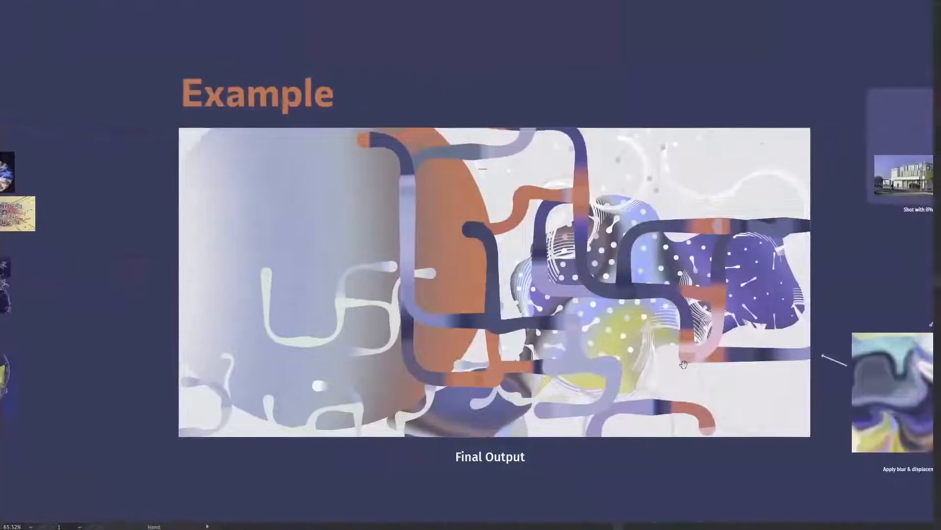
left_click_drag(653, 417, 478, 258)
left_click_drag(422, 389, 407, 282)
left_click_drag(221, 359, 458, 244)
left_click_drag(344, 350, 412, 240)
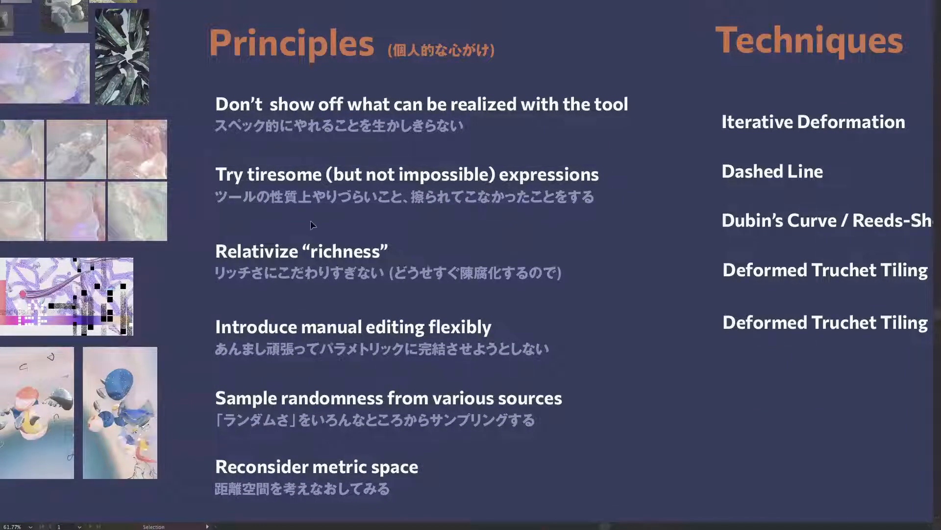
left_click_drag(311, 224, 357, 202)
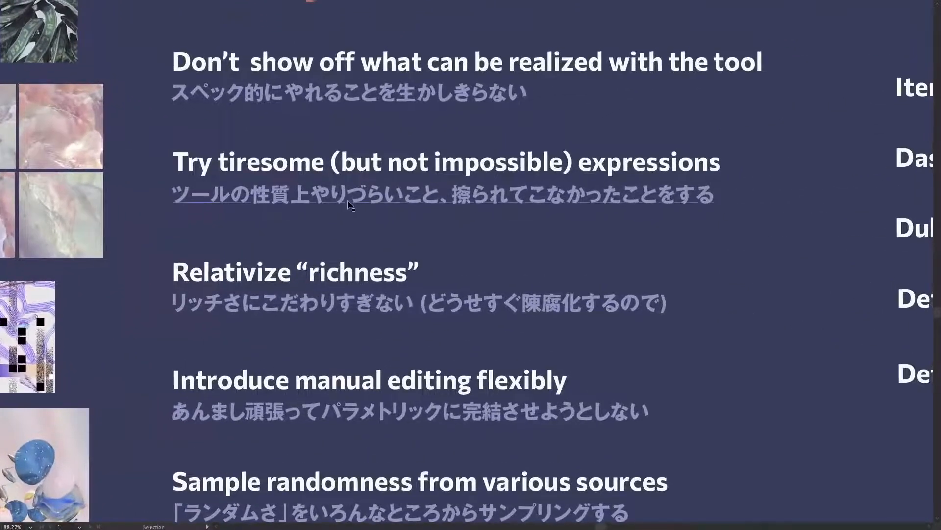
left_click(352, 201)
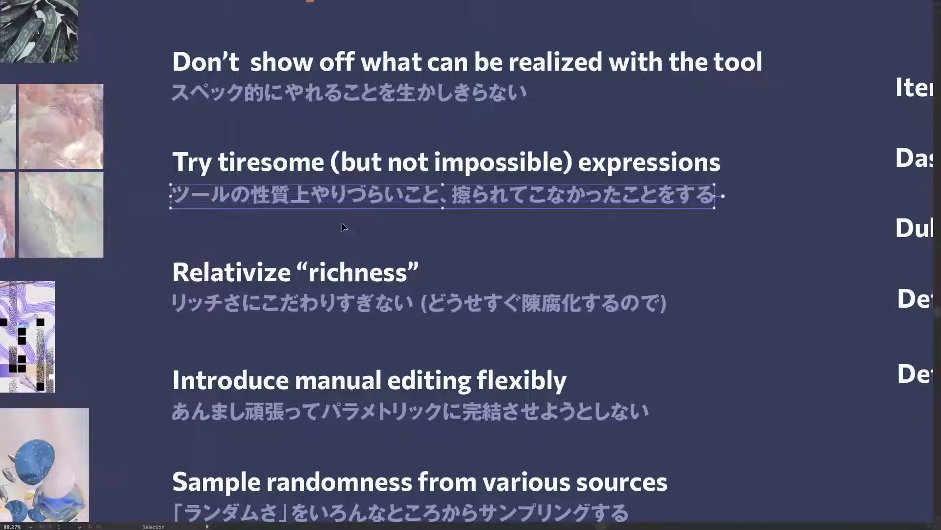
Switch back to Houdini and move sweep2 down to open a gap beneath primitivewrangle1.
left_click_drag(343, 223, 332, 232)
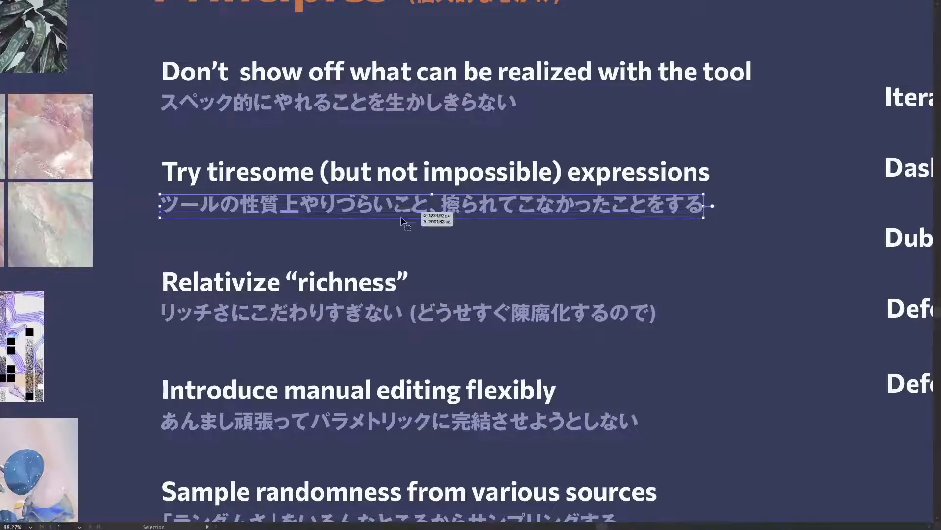
key("ctrl+Left")
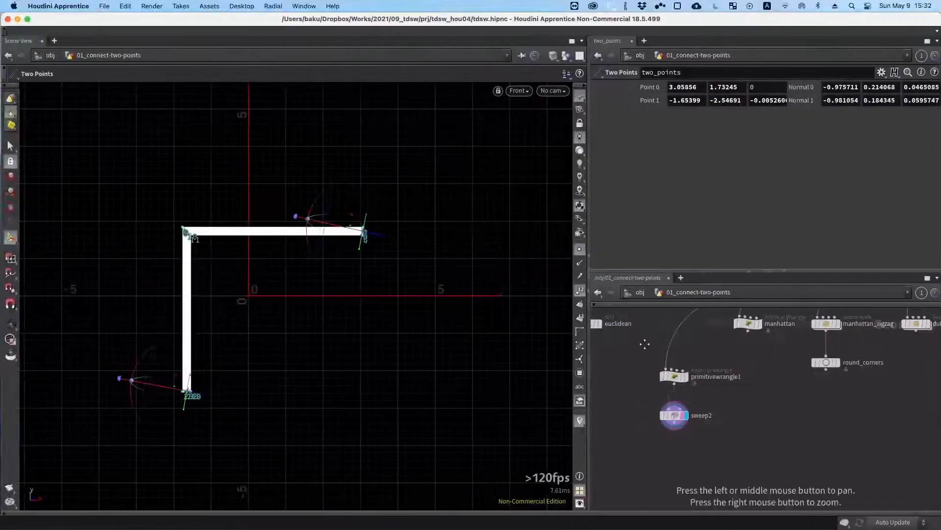
left_click_drag(644, 349, 655, 371)
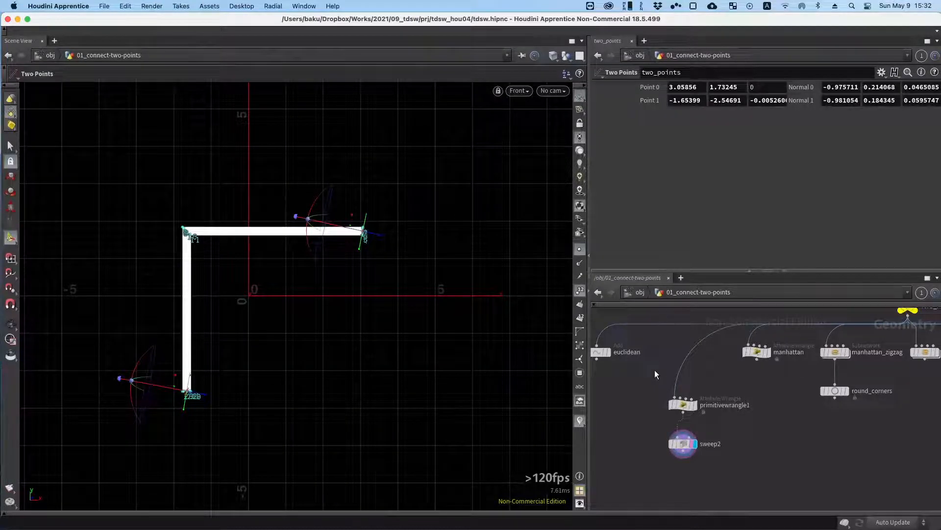
middle_click_drag(655, 370, 654, 303)
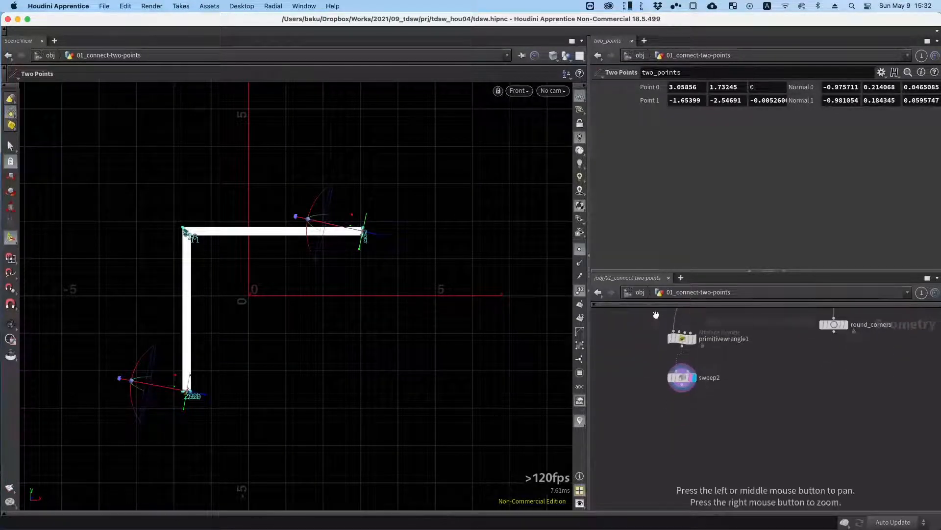
left_click_drag(685, 381, 684, 413)
middle_click_drag(709, 378, 710, 402)
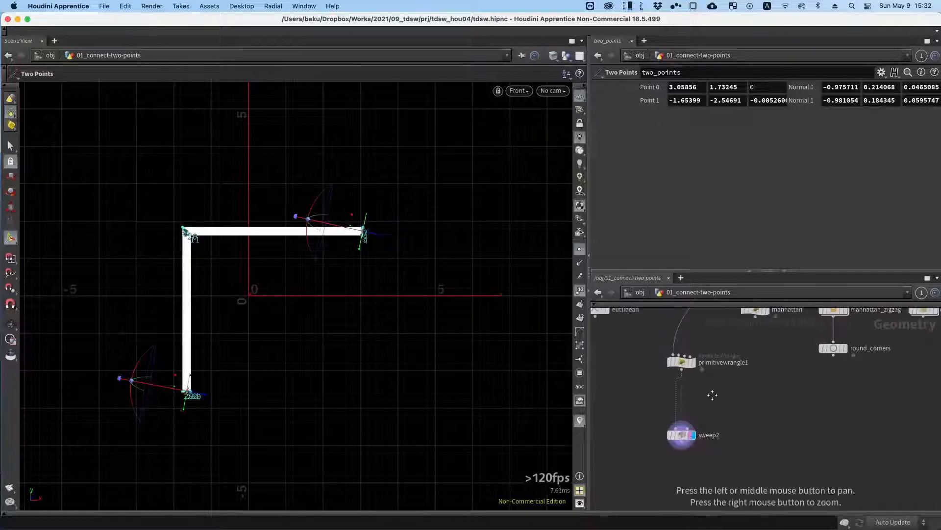
left_click_drag(683, 362, 684, 352)
mouse_move(700, 397)
middle_mouse_down()
mouse_move(698, 375)
mouse_move(706, 416)
mouse_move(701, 431)
mouse_move(688, 427)
mouse_move(711, 437)
mouse_move(710, 388)
mouse_move(699, 384)
middle_mouse_up()
scroll(695, 392, "up", 2)
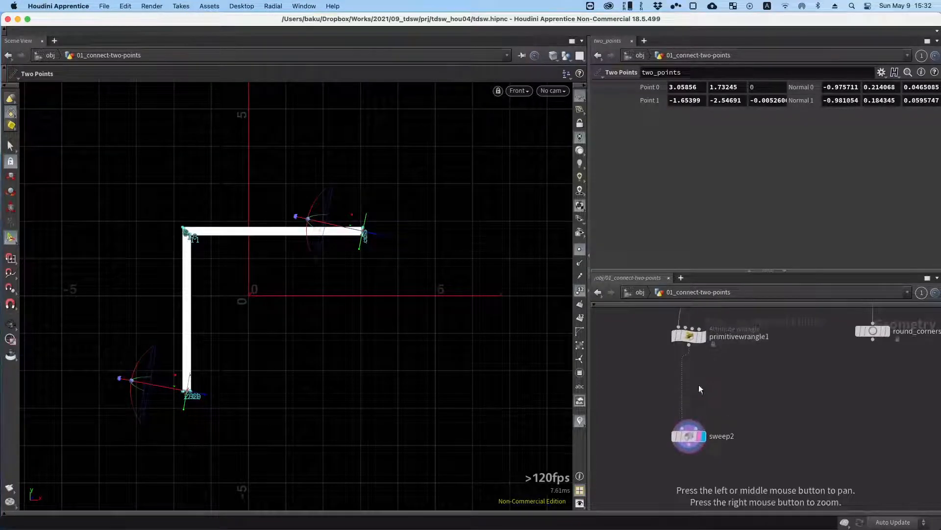
Show primitivewrangle1's path in the viewport and add a PolyBevel node beside the wire leading to sweep2.
left_click(702, 340)
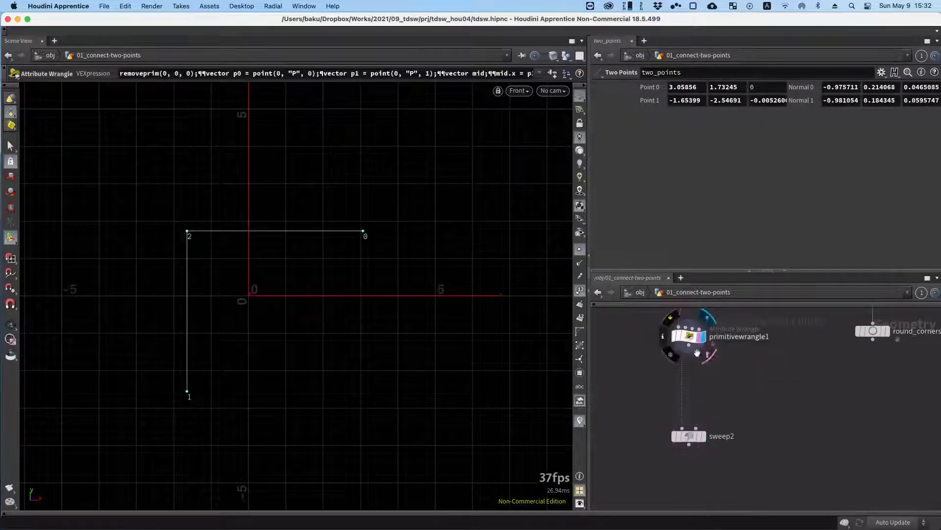
middle_click_drag(693, 385, 722, 404)
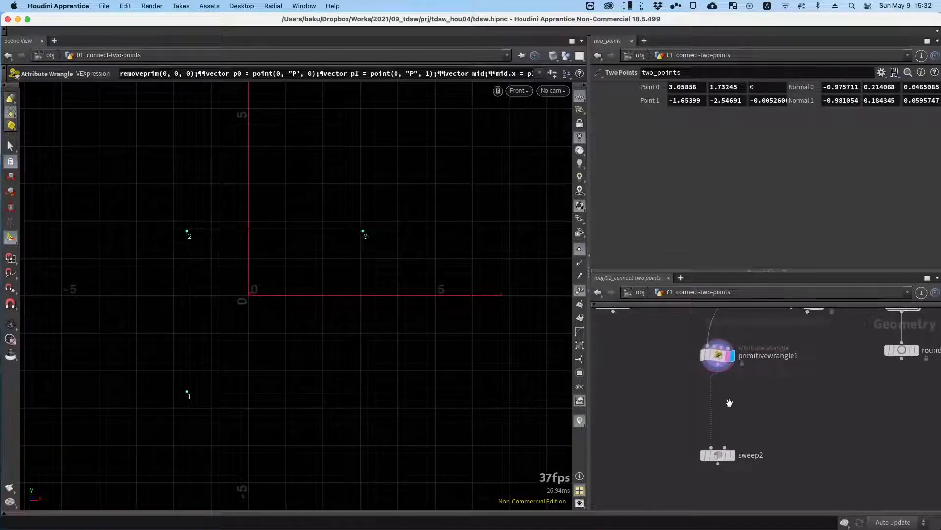
middle_click_drag(729, 402, 699, 388)
key("Tab")
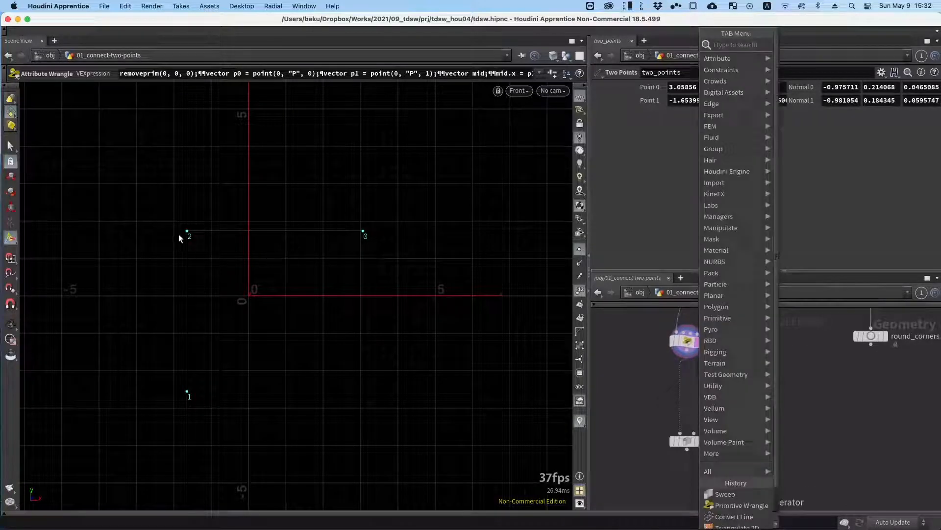
mouse_move(711, 397)
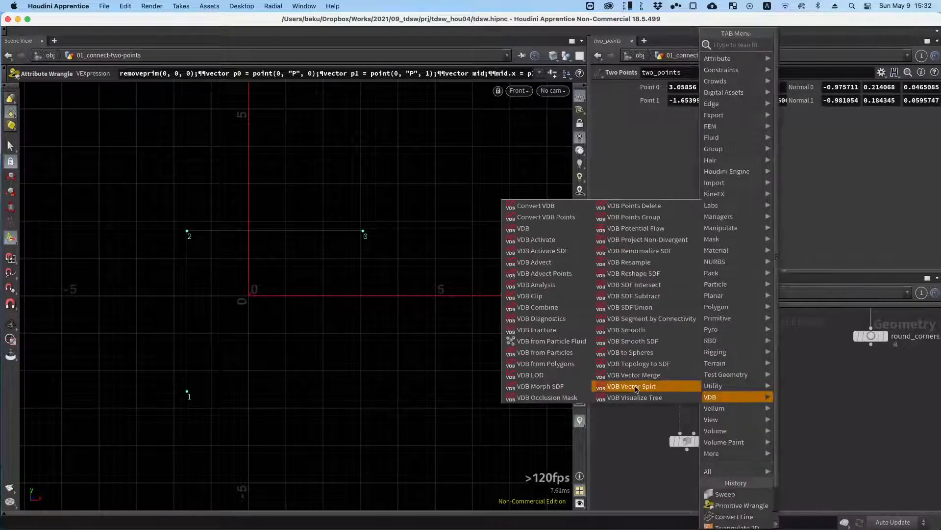
type("poly")
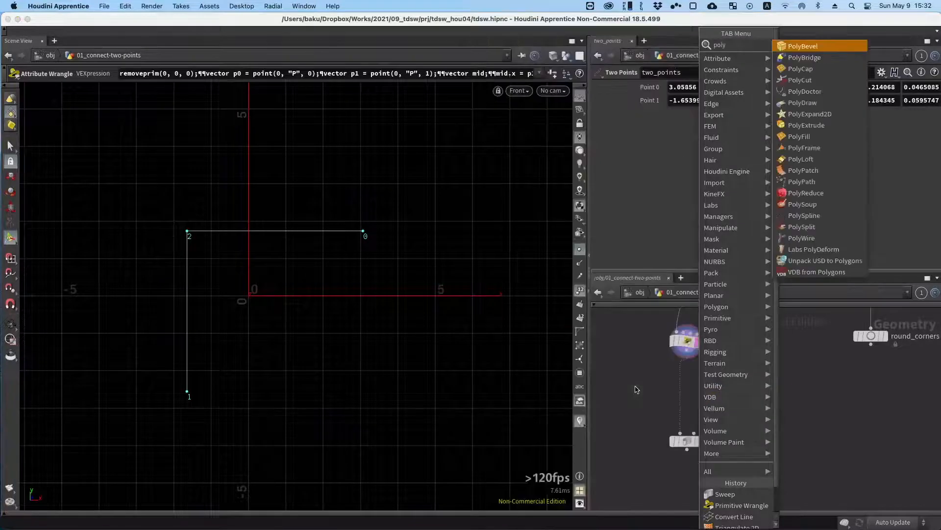
key("Return")
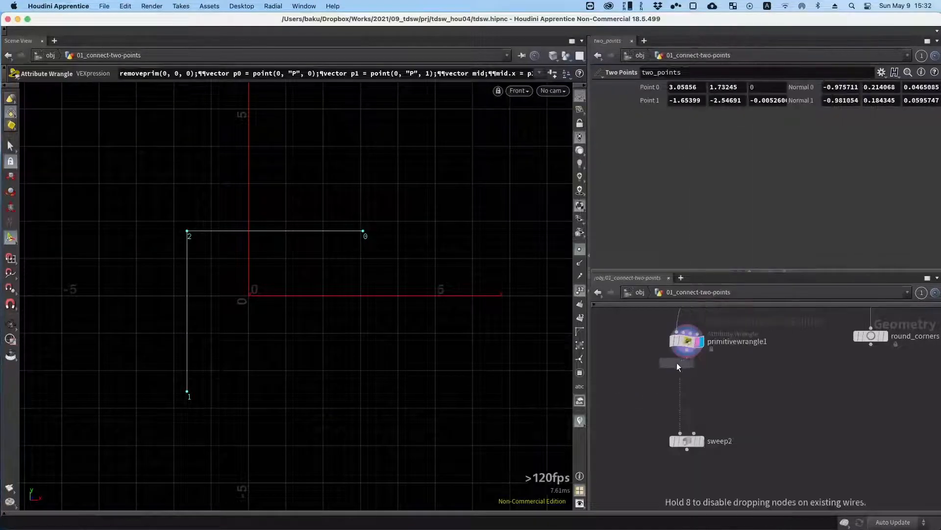
left_click(639, 377)
scroll(639, 378, "up", 3)
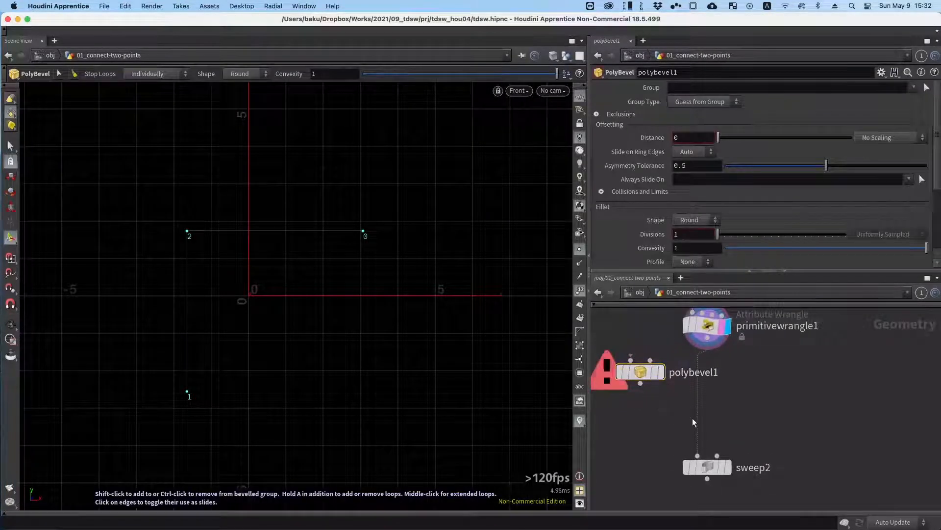
Insert polybevel1 into the connection between primitivewrangle1 and sweep2, and display its result.
middle_click_drag(648, 416, 691, 419)
left_click_drag(676, 377, 746, 389)
middle_click_drag(794, 371, 722, 380)
left_click(760, 393)
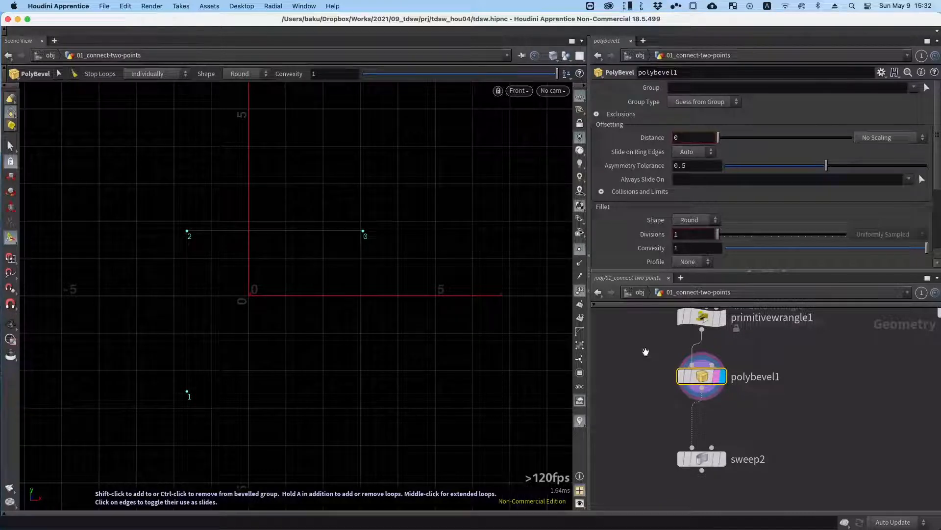
Set polybevel1's group type to Points and its group to * so every point is included.
left_click(690, 105)
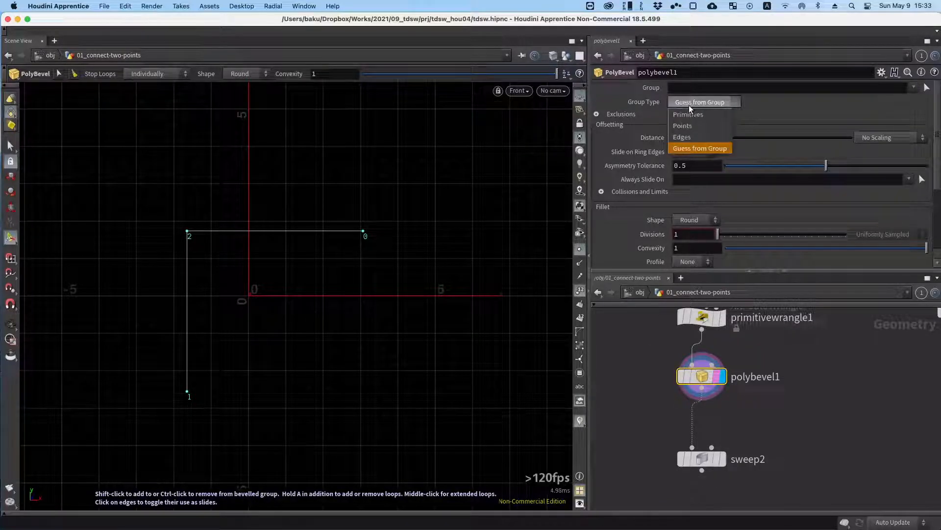
left_click(690, 129)
left_click(717, 88)
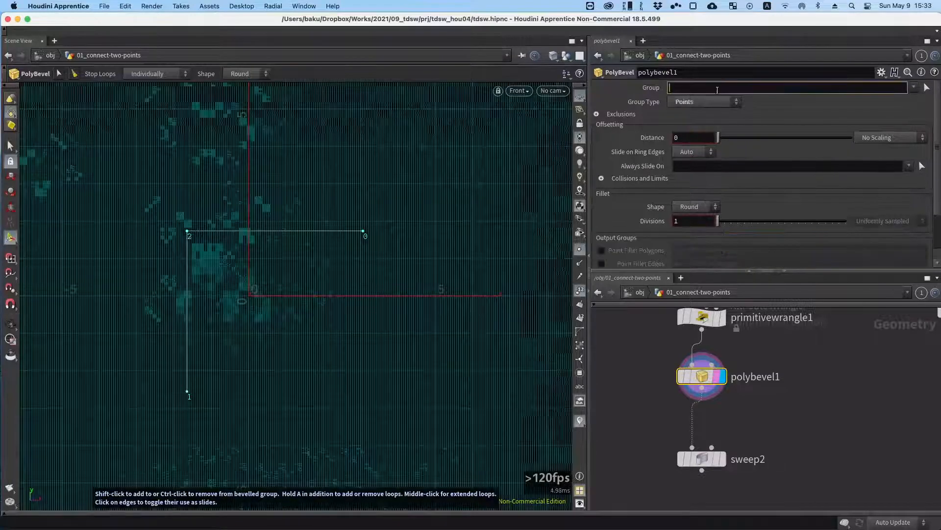
type("*")
key("Return")
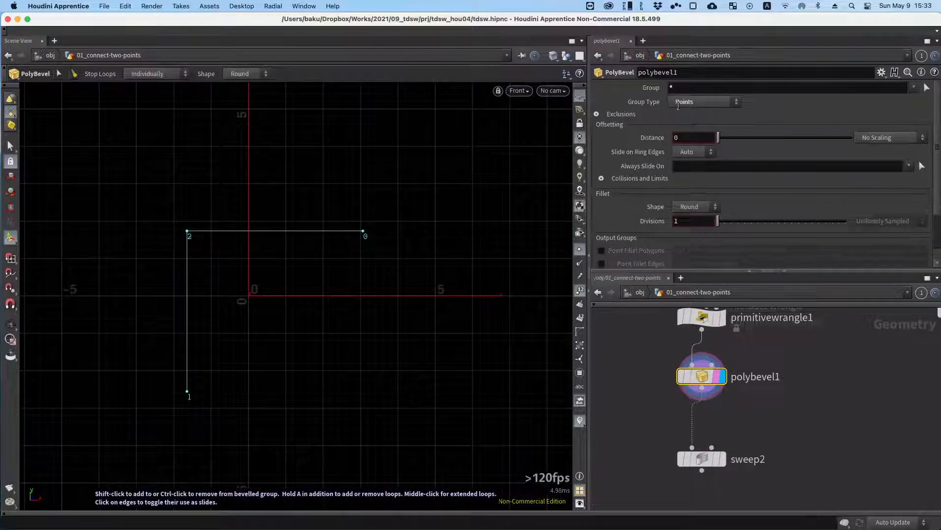
Round the path's corner by setting the bevel distance to 2.6 and the divisions to 7.
left_click_drag(719, 139, 850, 142)
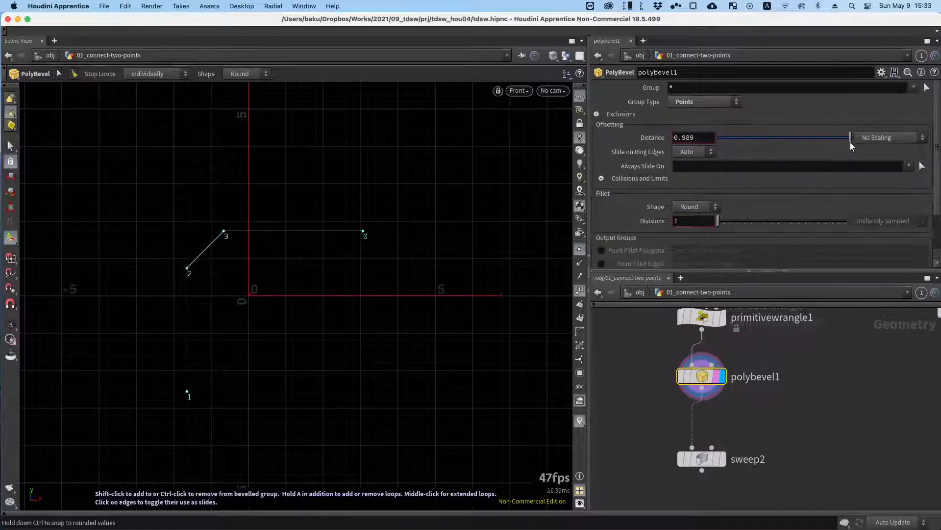
left_click_drag(718, 221, 758, 222)
left_click_drag(851, 139, 858, 139)
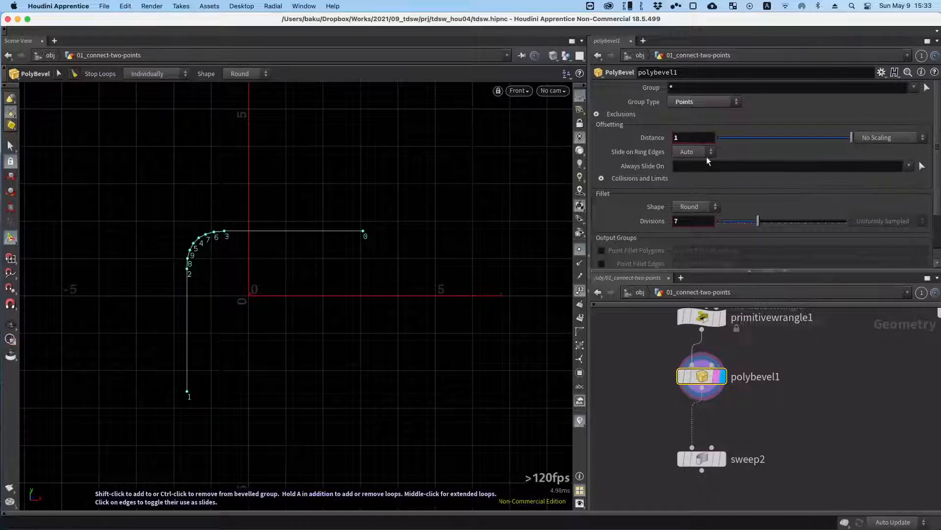
middle_click_drag(650, 137, 740, 137)
Display the sweep2 tube without point markers or numbers, while keeping polybevel1's parameters open.
left_click(723, 464)
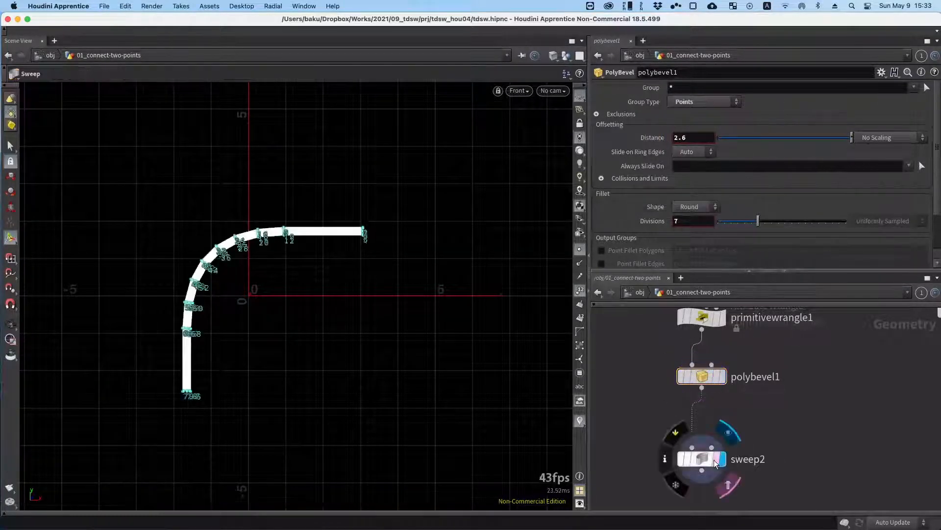
left_click(684, 379)
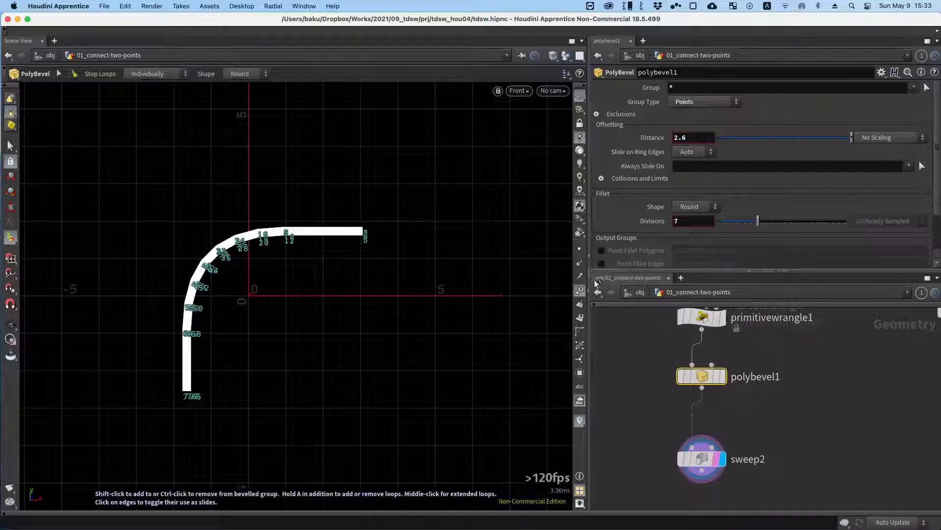
scroll(659, 349, "down", 2)
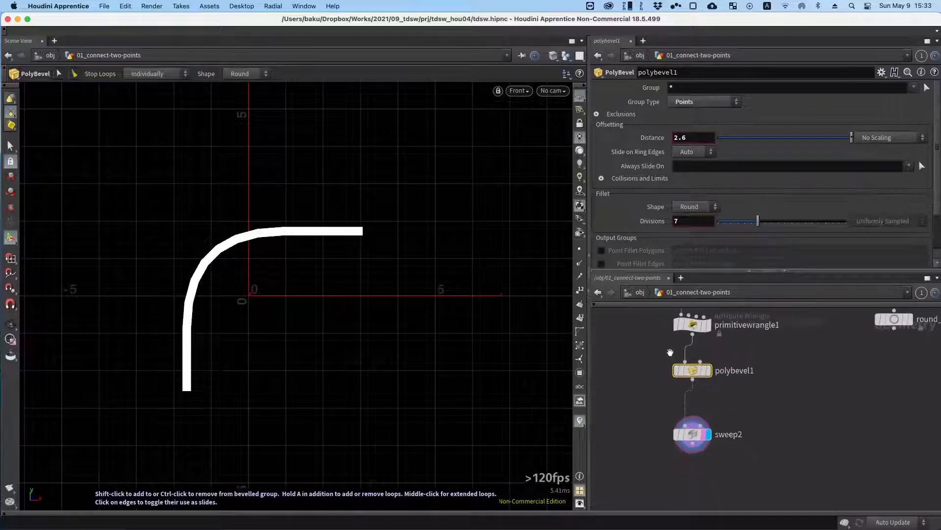
Select primitivewrangle1 and examine its VEX code alongside the neighbouring manhattan branches of the network.
left_click_drag(670, 352, 665, 363, "alt")
scroll(763, 357, "down", 2)
left_click_drag(785, 339, 710, 414, "alt")
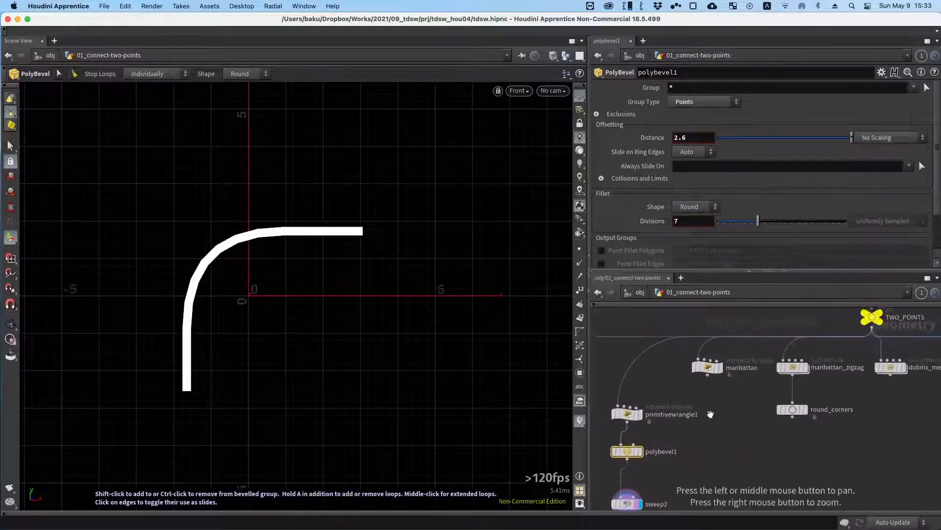
scroll(712, 411, "down", 1)
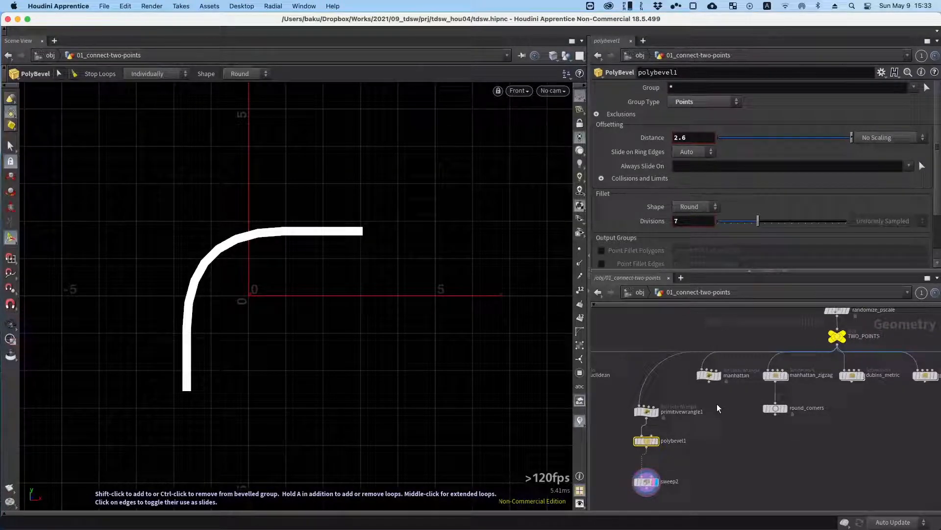
middle_click_drag(718, 404, 781, 359)
scroll(697, 372, "up", 4)
left_click_drag(683, 379, 755, 350)
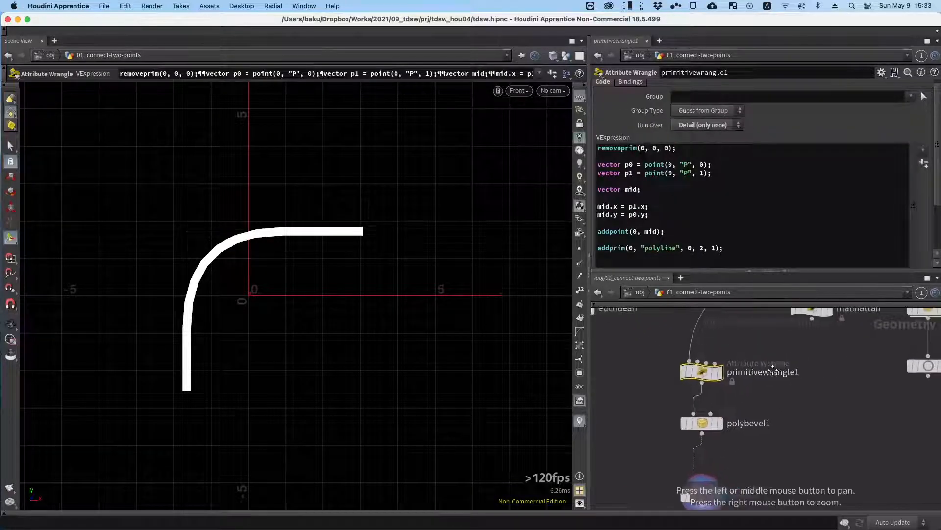
middle_click_drag(780, 360, 746, 376)
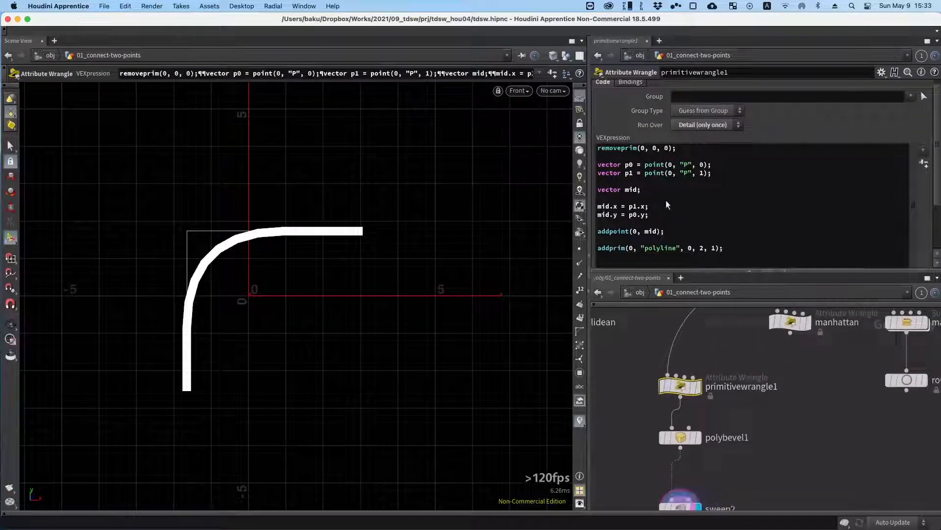
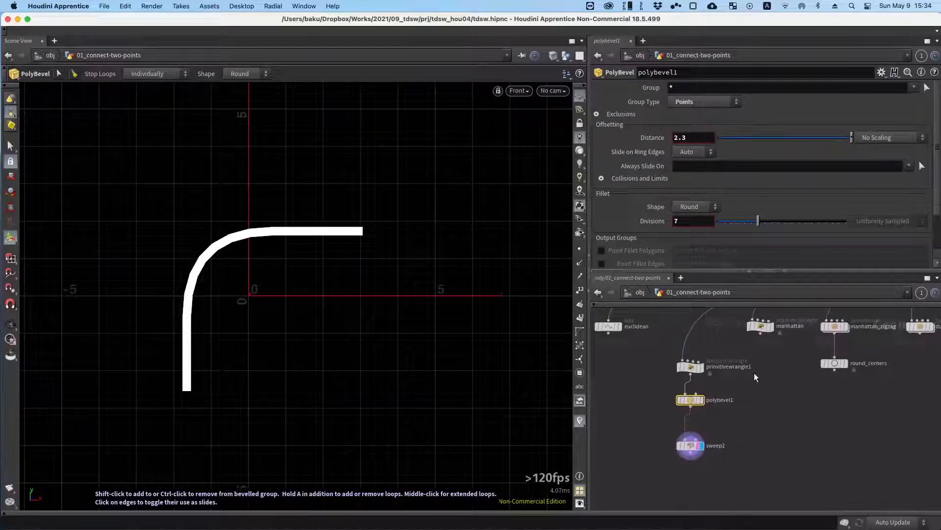
scroll(760, 375, "down", 3)
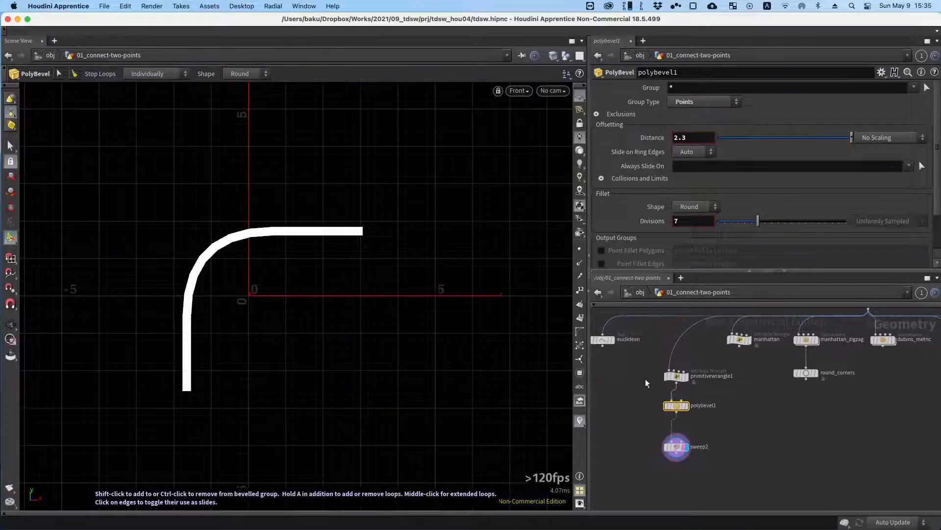
scroll(642, 381, "down", 3)
left_click_drag(643, 381, 666, 382, "alt")
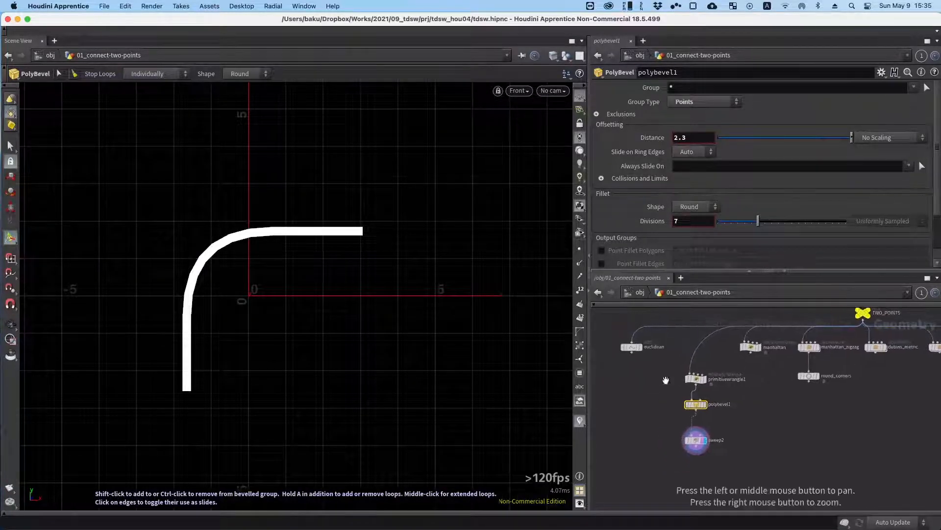
left_click_drag(740, 390, 699, 357, "alt")
scroll(667, 428, "down", 2)
left_click_drag(734, 438, 744, 413, "alt")
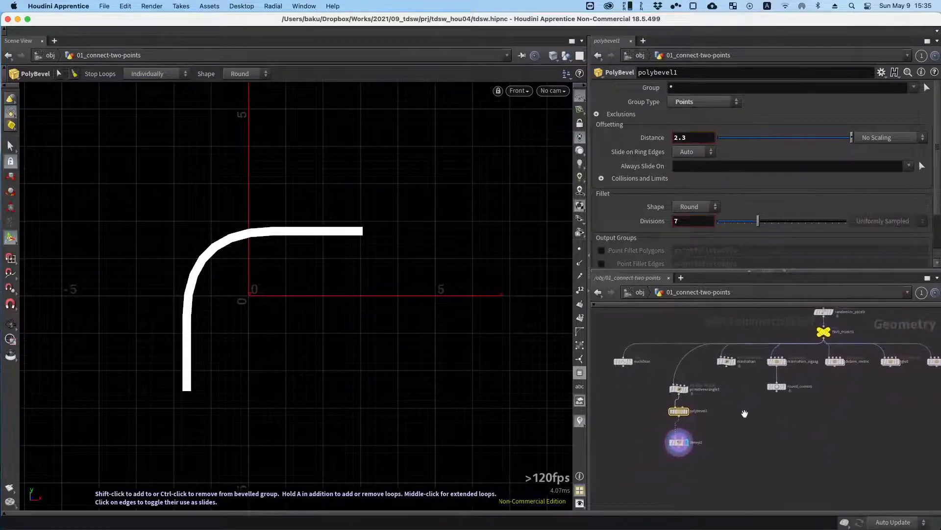
Rename the primitivewrangle1 node as connect_with_manhattan.
scroll(676, 451, "up", 4)
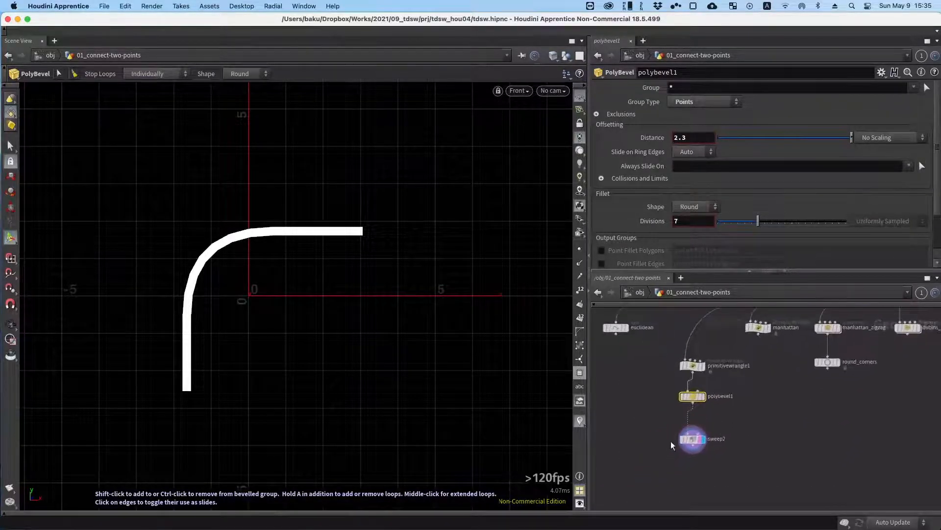
scroll(679, 394, "up", 2)
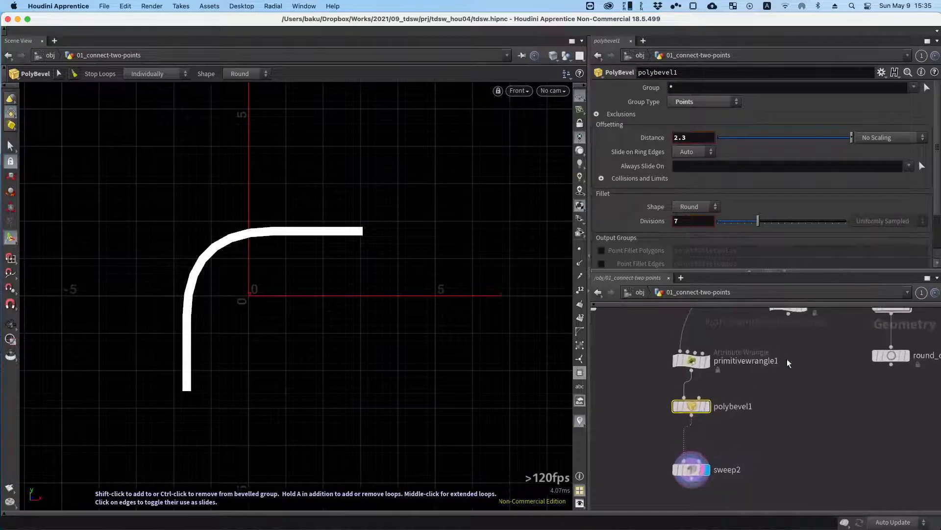
left_click(774, 363)
left_click(772, 366)
scroll(773, 364, "up", 2)
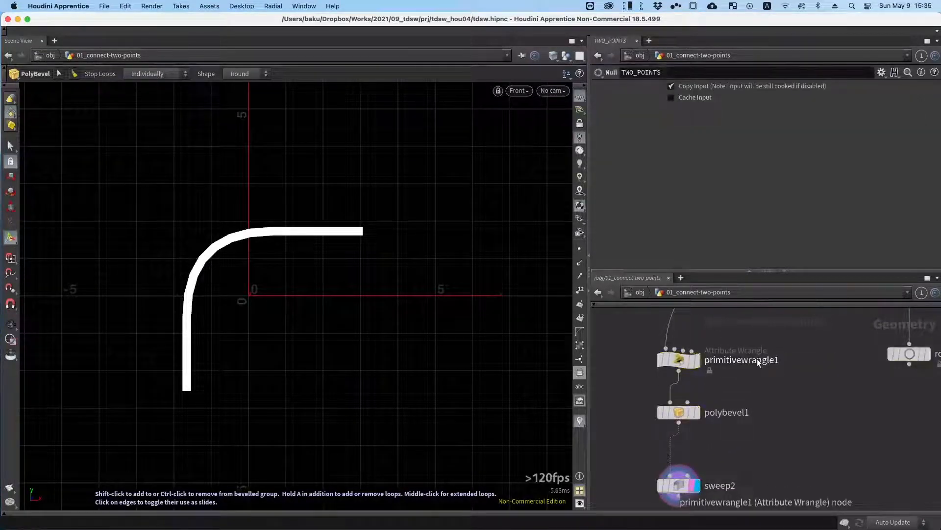
double_click(758, 359)
type("conenct_w")
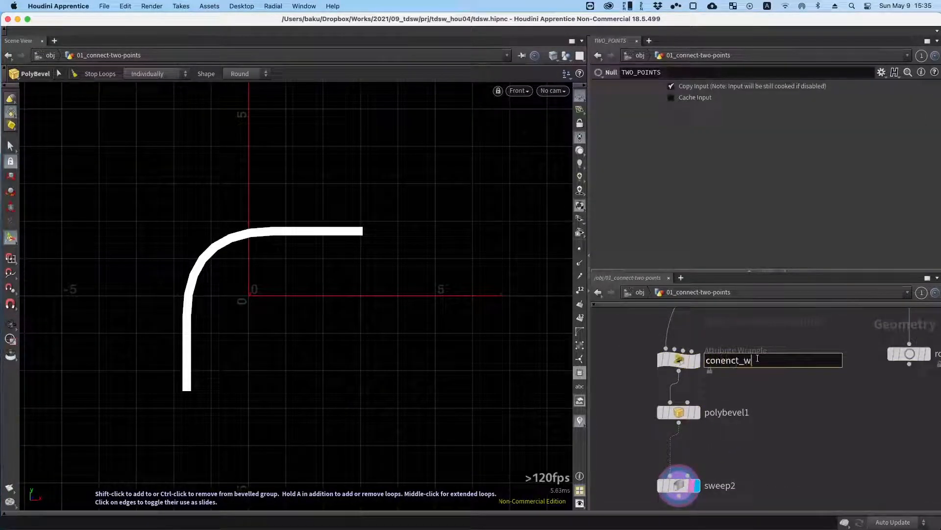
key("BackSpace")
key("BackSpace")
key("BackSpace")
key("BackSpace")
key("Return")
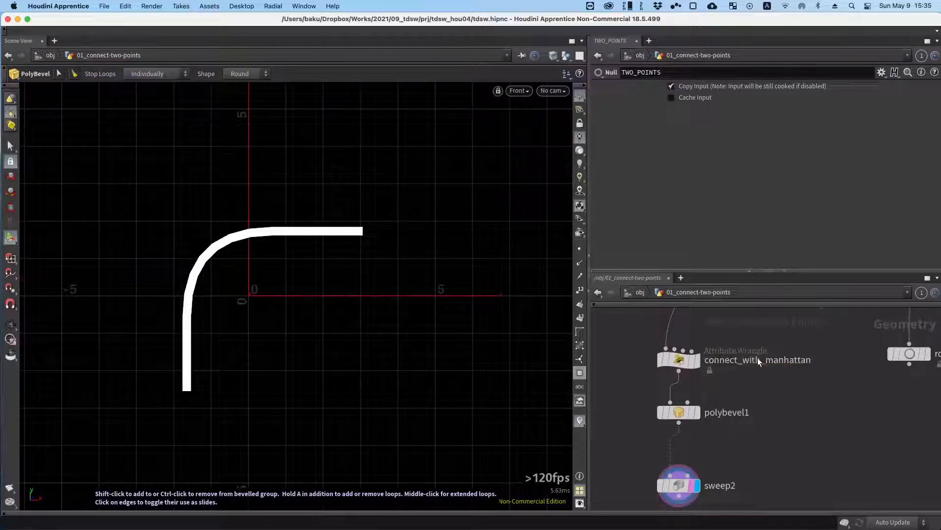
Display the triangulated line mesh produced by convertline2 in the scatter branch.
scroll(754, 334, "down", 3)
left_click_drag(643, 372, 754, 407)
scroll(760, 405, "down", 3)
left_click_drag(730, 367, 839, 454)
left_click_drag(632, 473, 703, 351)
left_click(753, 400)
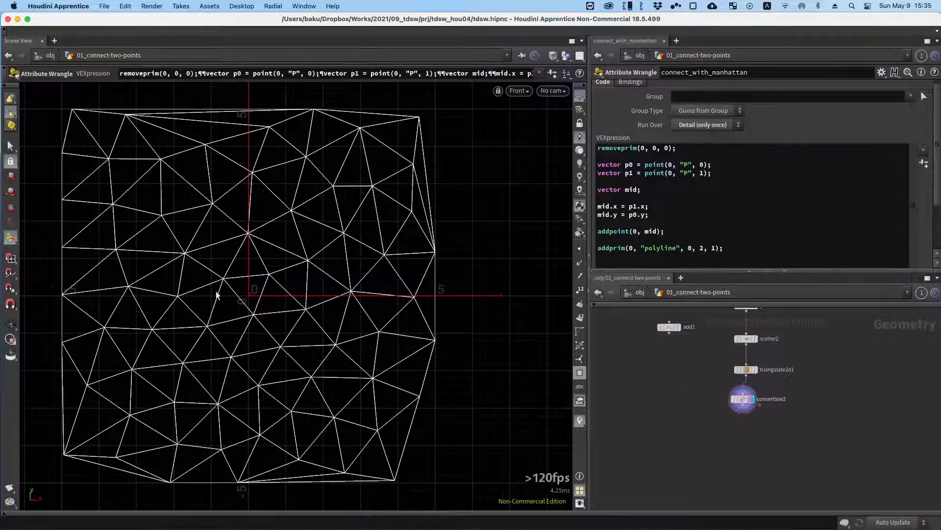
Examine the triangulated line mesh up close and as a whole in the viewport.
key("Escape")
scroll(210, 261, "up", 2)
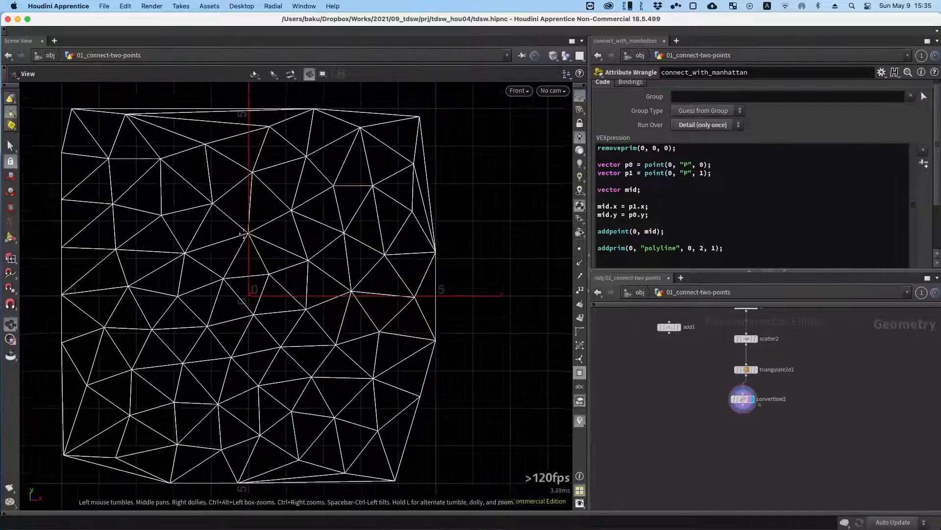
scroll(328, 294, "up", 5)
scroll(434, 248, "down", 6)
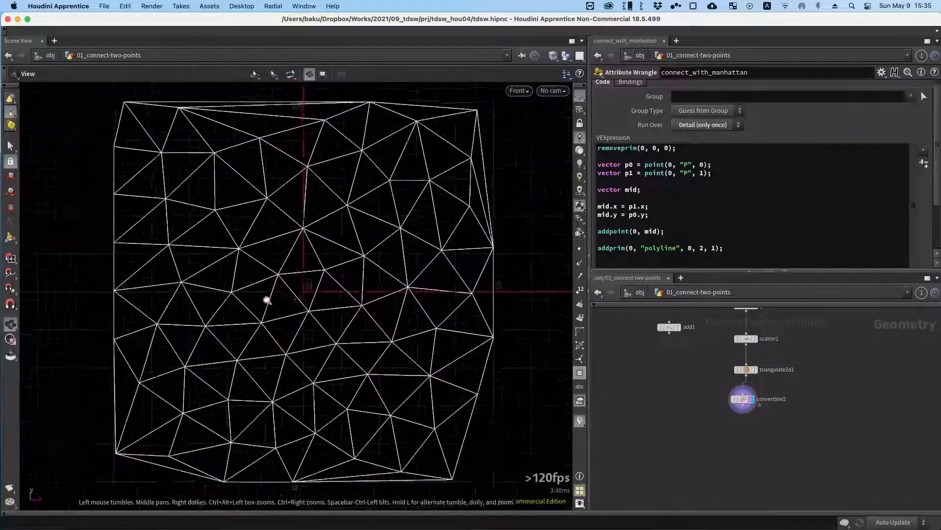
scroll(410, 245, "up", 5)
scroll(339, 273, "down", 3)
scroll(326, 280, "up", 6)
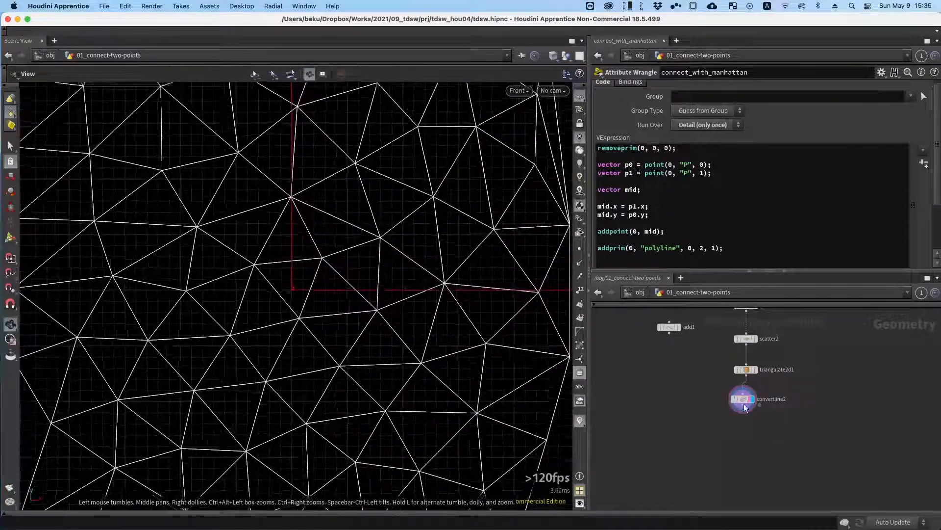
Add a Blast node below convertline2 and enable Delete Non Selected.
scroll(738, 401, "down", 3)
middle_click_drag(924, 478, 751, 389)
scroll(780, 437, "up", 2)
middle_click_drag(786, 434, 790, 434)
middle_click_drag(657, 375, 858, 465)
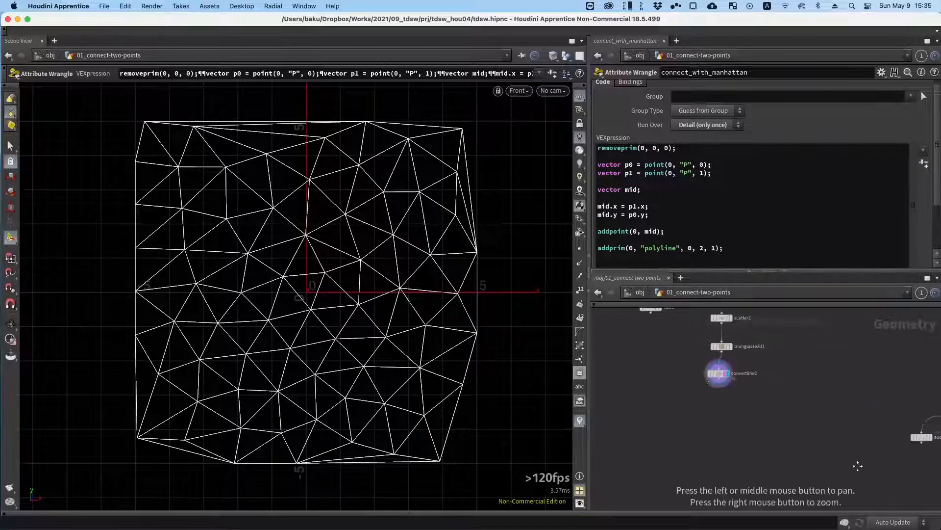
mouse_move(685, 379)
middle_mouse_down()
mouse_move(706, 416)
mouse_move(731, 411)
mouse_move(708, 427)
mouse_move(695, 392)
middle_mouse_up()
scroll(731, 411, "up", 4)
key("Tab")
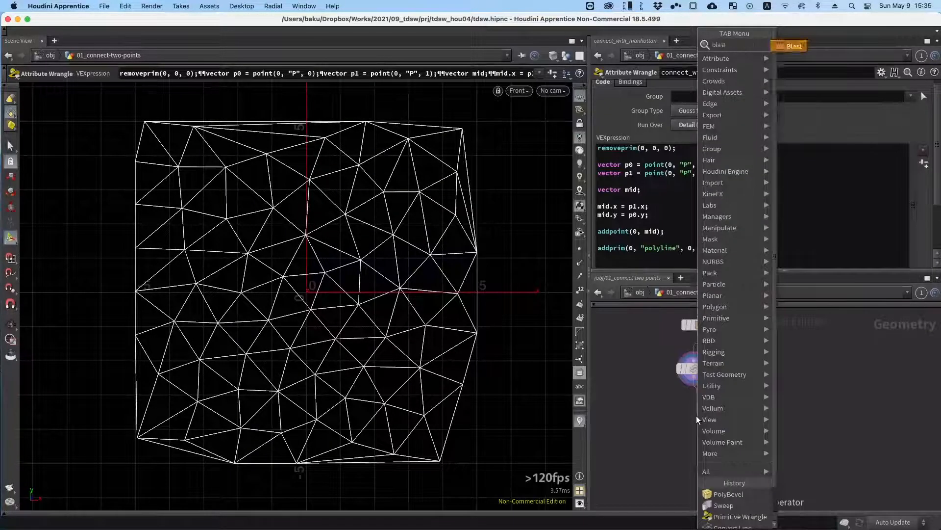
key("Escape")
left_click(696, 416)
left_click(692, 126)
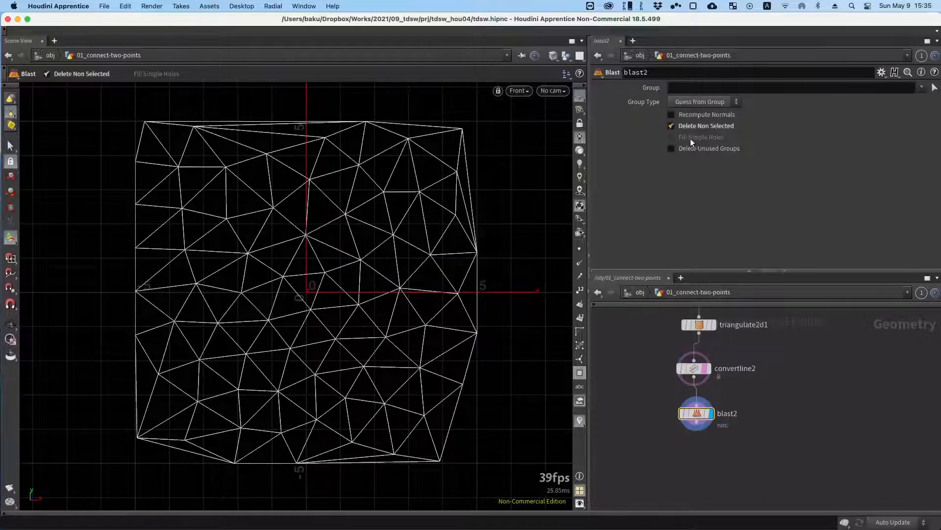
Isolate primitive 0 with blast2's group, then scrub through other primitive numbers and finish on 2.
left_click(688, 89)
type("0")
key("Return")
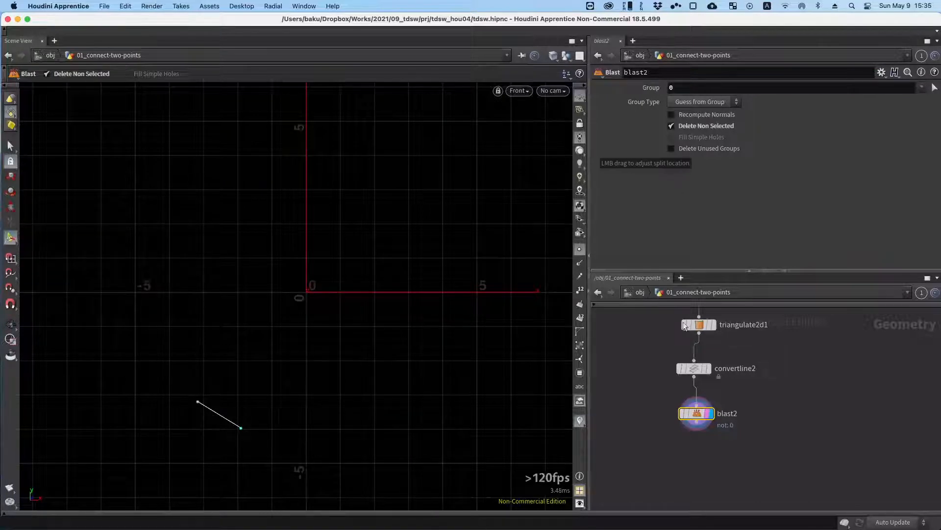
middle_click_drag(678, 88, 696, 87)
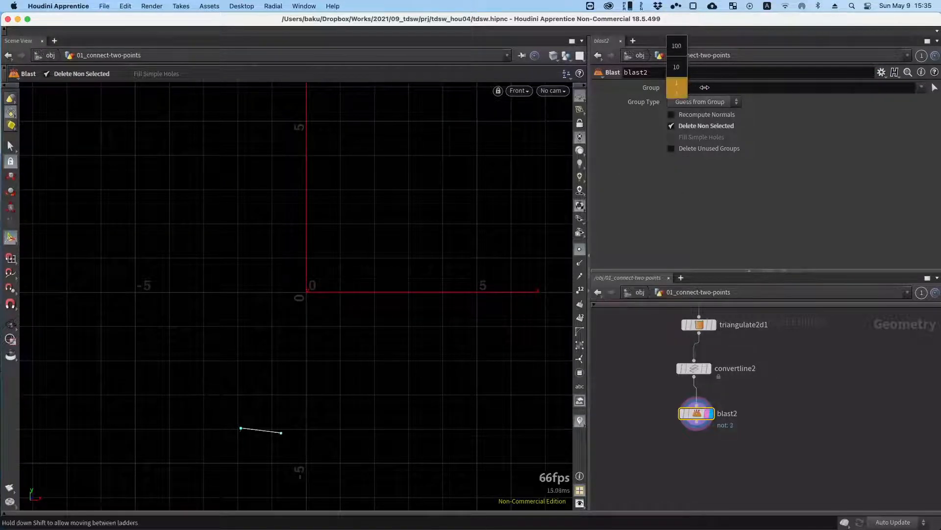
middle_click_drag(769, 88, 797, 89)
middle_click_drag(733, 93, 781, 96)
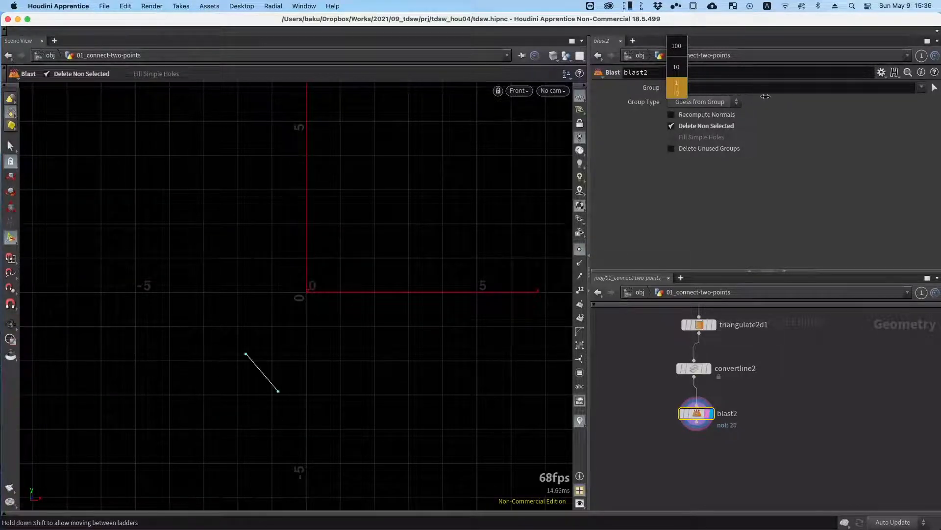
middle_click_drag(766, 96, 631, 91)
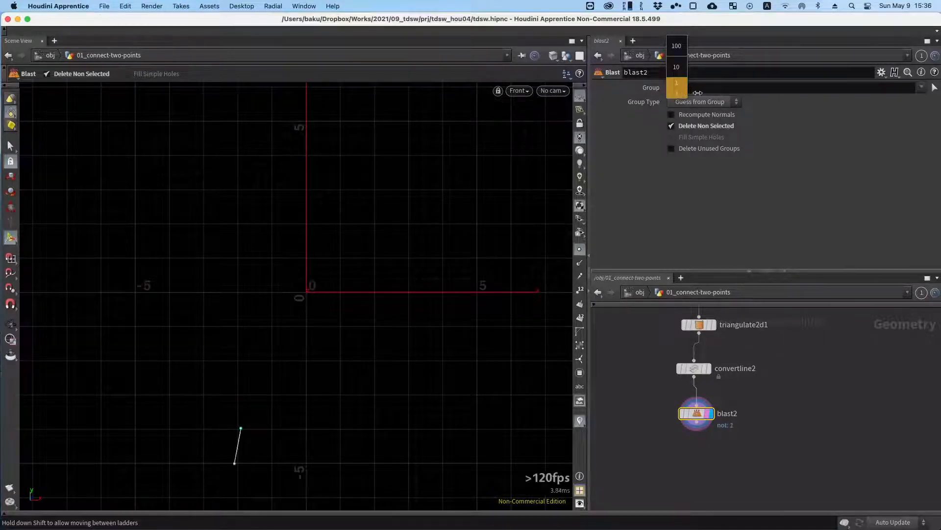
middle_click_drag(697, 93, 698, 93)
Display the connect_with_manhattan result and the rounded polybevel1 path for comparison with the isolated line.
middle_click_drag(823, 430, 649, 328)
middle_click_drag(919, 450, 678, 407)
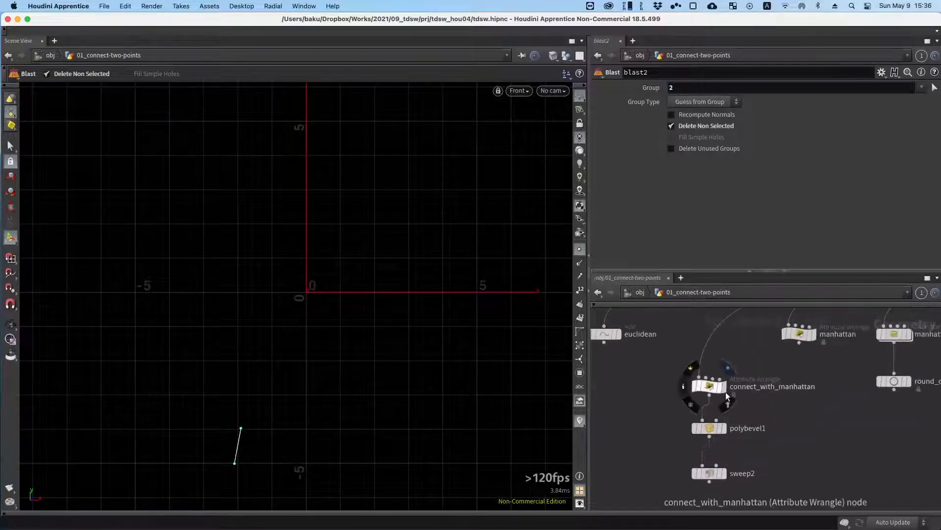
left_click(725, 391)
left_click(724, 428)
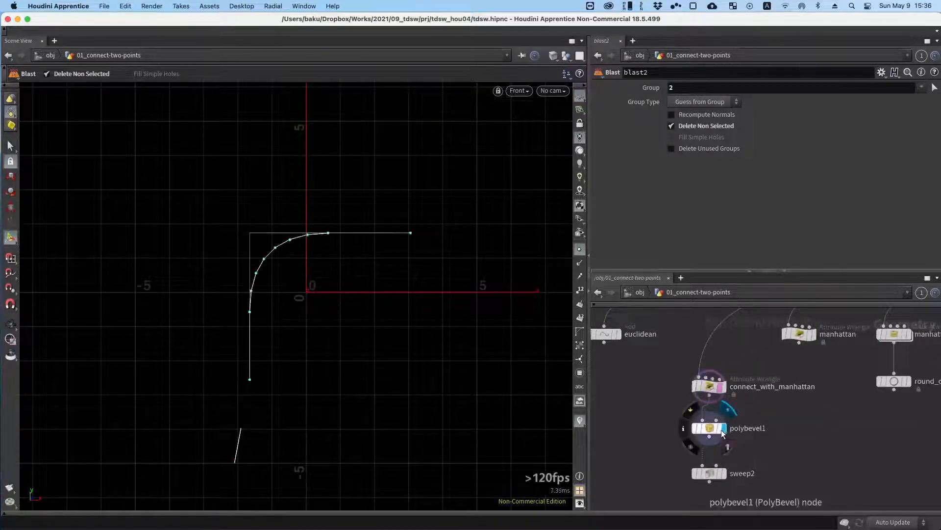
Delete the blast2 node below convertline2.
scroll(771, 441, "down", 2)
middle_click_drag(698, 427, 897, 460)
mouse_move(770, 387)
middle_mouse_down()
mouse_move(832, 410)
mouse_move(847, 427)
middle_mouse_up()
middle_click_drag(737, 358, 778, 382)
left_click_drag(732, 423, 617, 388)
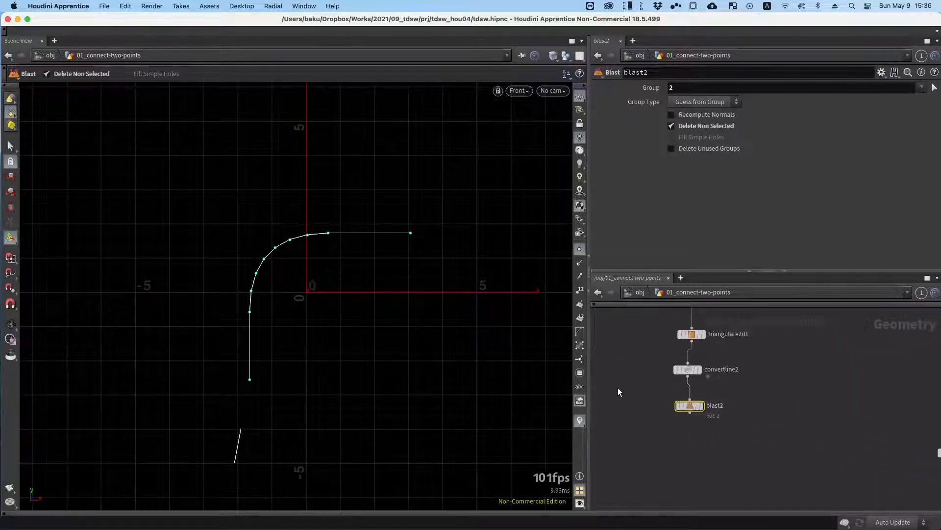
key("Delete")
middle_click_drag(643, 424, 639, 391)
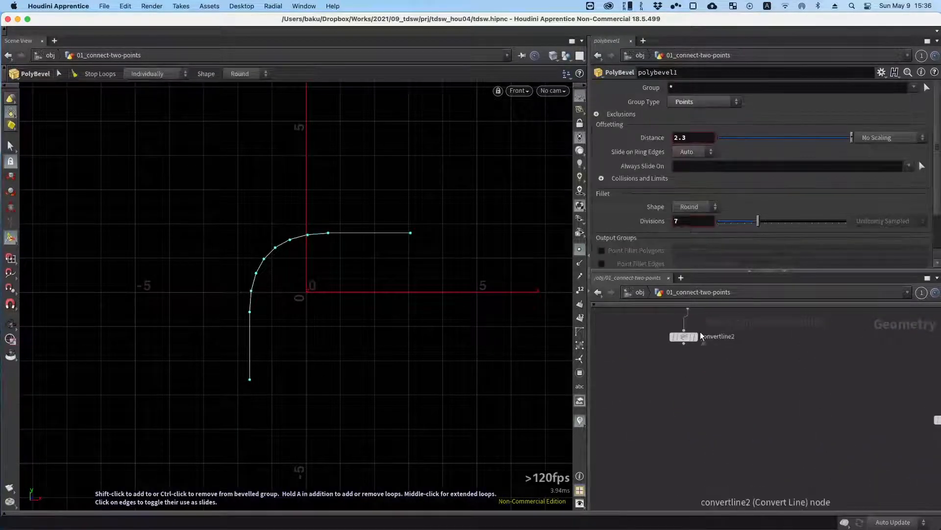
Display convertline2 and place a For-Each Primitive block beneath it.
left_click(694, 336)
middle_click_drag(695, 377, 694, 357)
key("Tab")
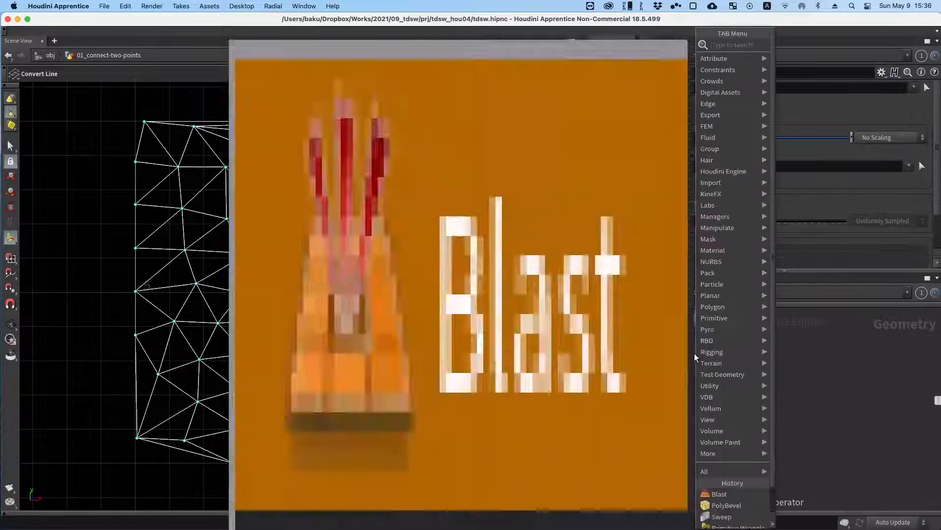
type("foreach")
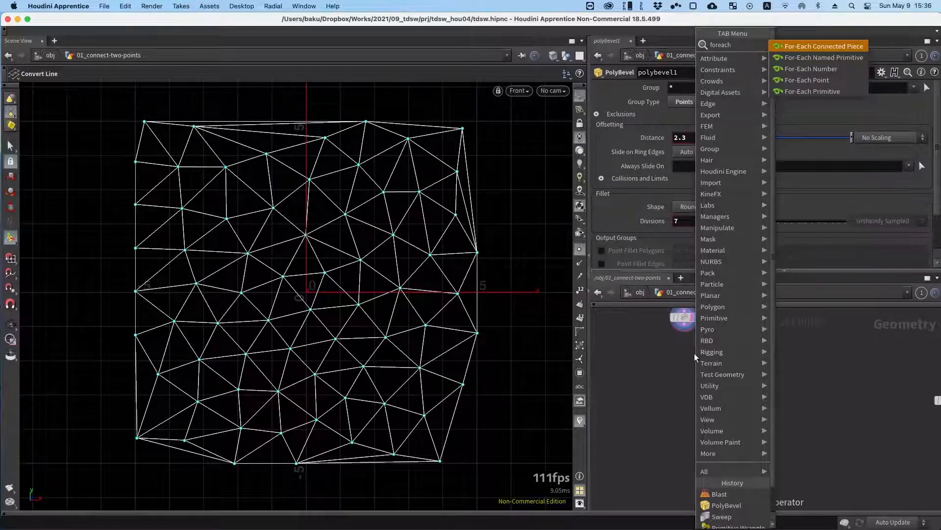
key("Down")
key("Down")
key("Down")
key("Down")
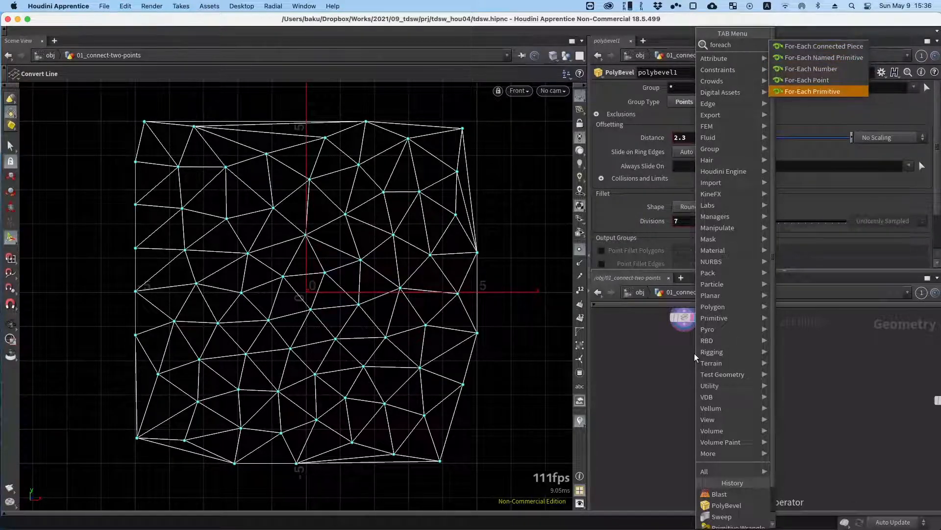
key("Return")
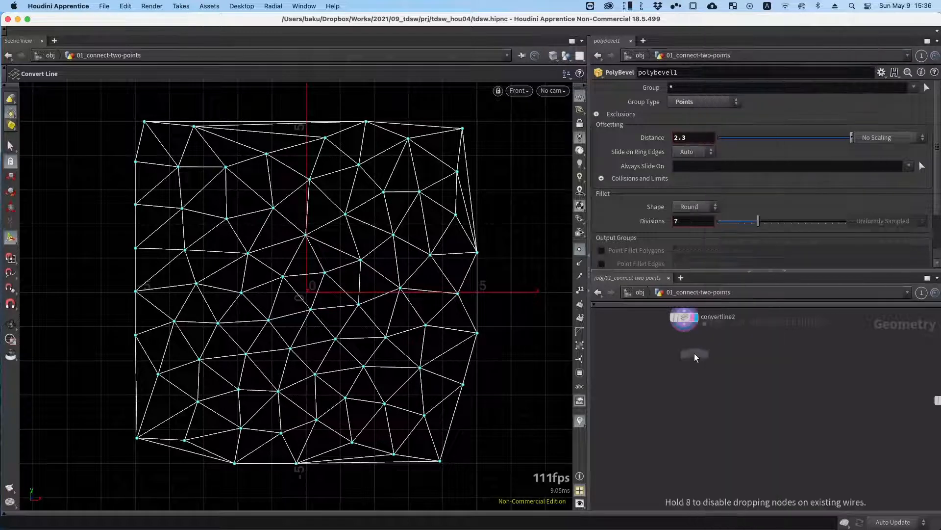
left_click(684, 348)
middle_click_drag(787, 327, 784, 345)
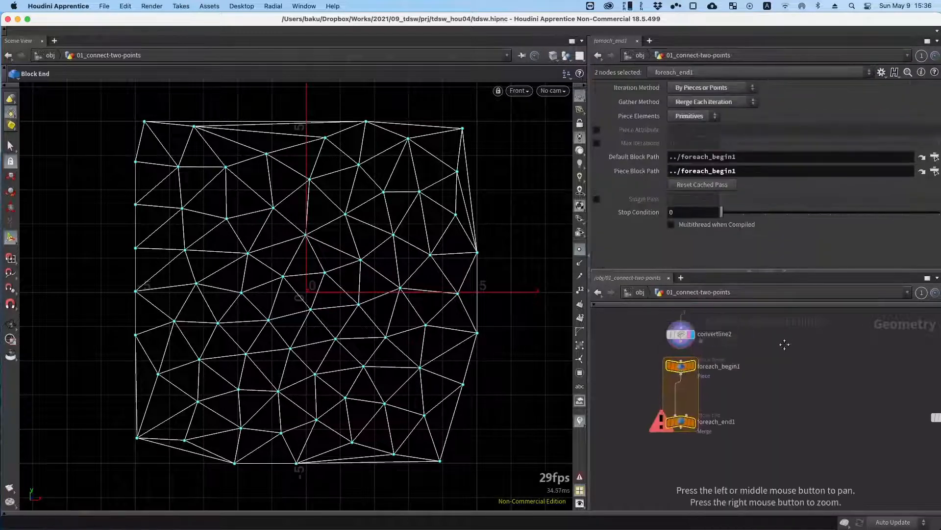
Feed convertline2 into foreach_begin1, display foreach_end1, and move it lower to make room inside the loop.
left_click(744, 343)
left_click_drag(681, 342, 679, 363)
middle_click_drag(681, 380, 678, 350)
left_click(689, 392)
left_click_drag(678, 398, 679, 431)
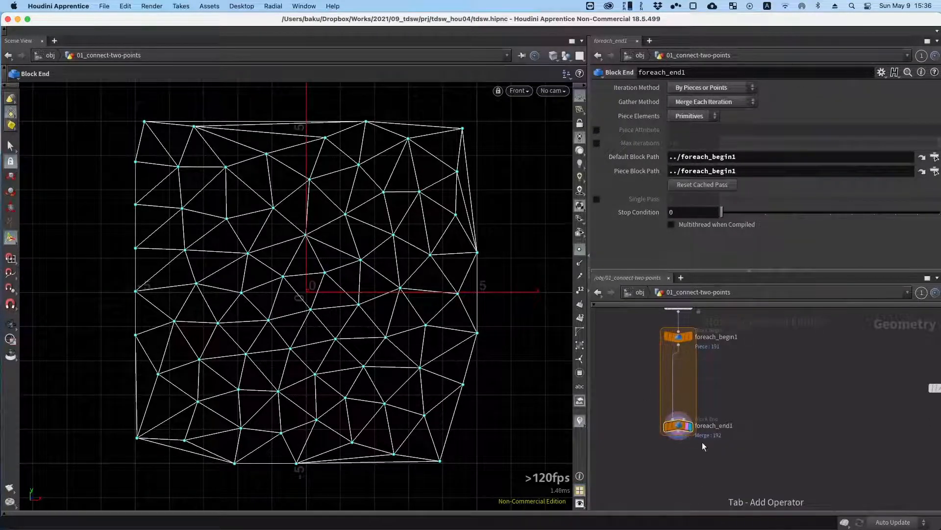
Enable Single Pass on foreach_end1 and scrub through the iterations, finishing on pass 5.
left_click(596, 199)
left_click_drag(722, 199, 755, 198)
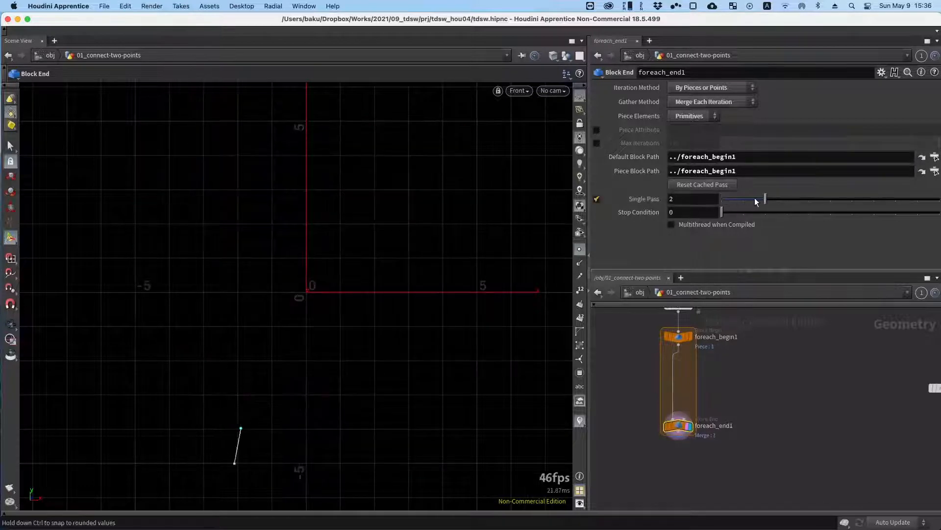
left_click_drag(913, 199, 808, 200)
mouse_move(770, 194)
left_mouse_down()
mouse_move(723, 199)
mouse_move(912, 200)
mouse_move(786, 199)
left_mouse_up()
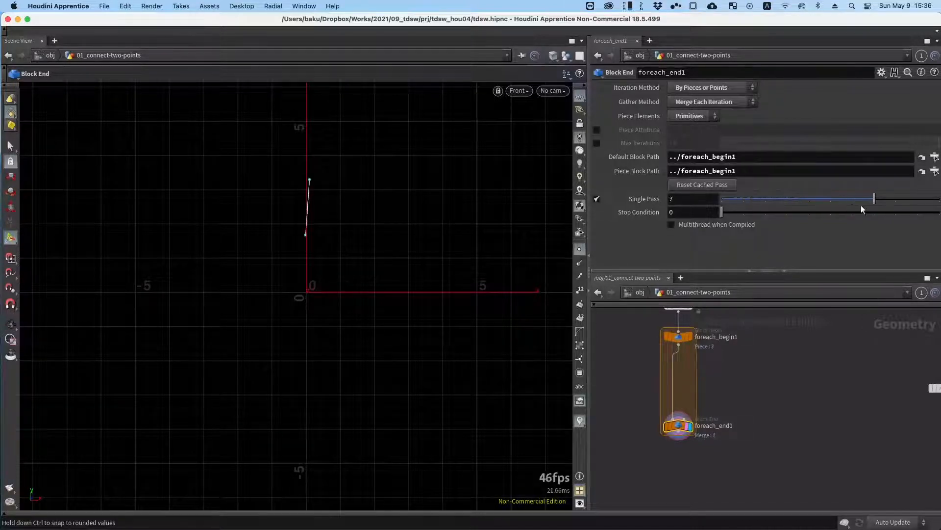
Copy connect_with_manhattan and polybevel1 and insert the copies between foreach_begin1 and foreach_end1.
left_click_drag(909, 471, 721, 435, "alt")
left_click_drag(822, 401, 743, 396, "alt")
scroll(743, 396, "up", 3)
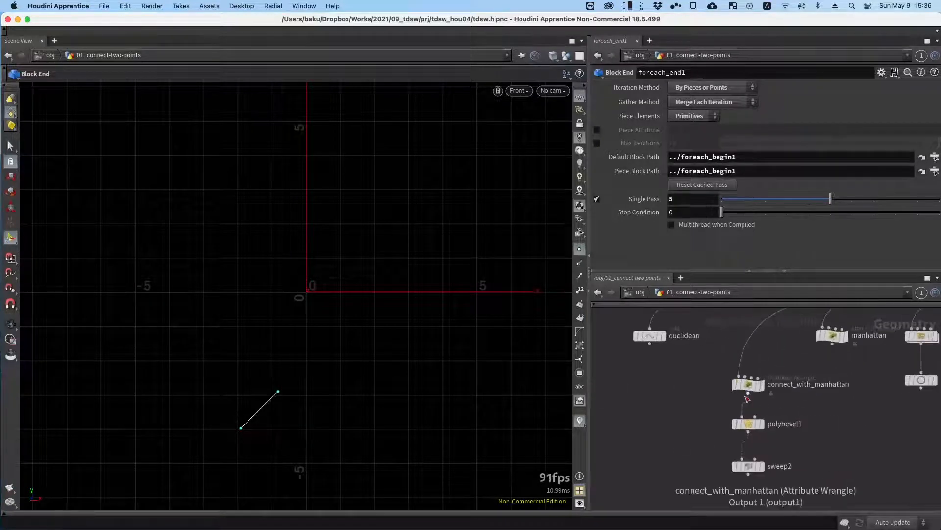
left_click_drag(713, 368, 803, 448)
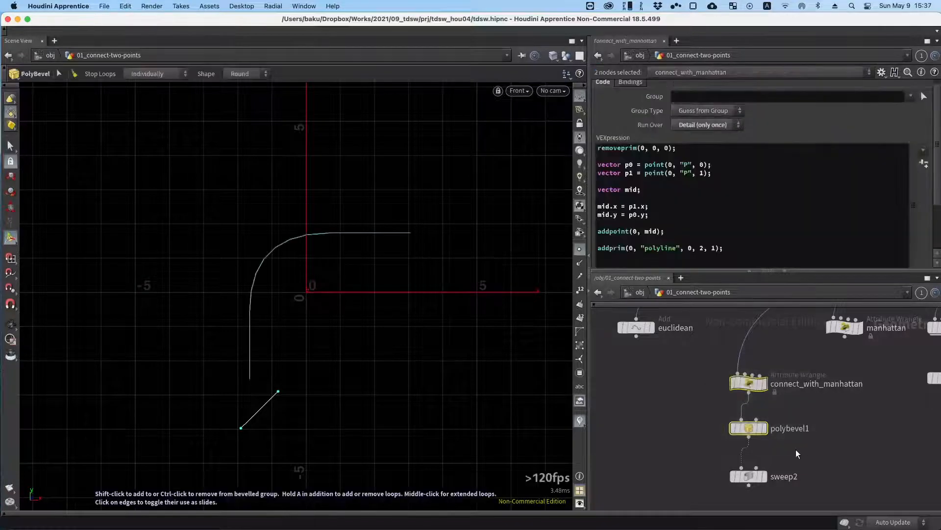
key("super+c")
left_click_drag(687, 395, 674, 368, "alt")
key("super+v")
left_click_drag(731, 389, 768, 365, "alt")
left_click_drag(810, 333, 669, 398)
Bypass and re-enable the two pasted nodes to compare the single line before and after rounding.
key("q")
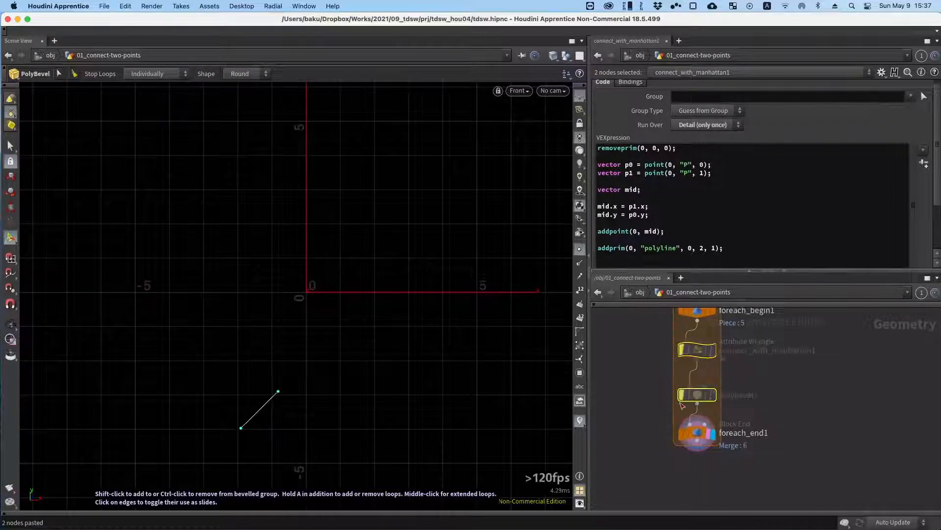
right_click_drag(248, 422, 286, 338)
right_click_drag(258, 410, 340, 269, "alt")
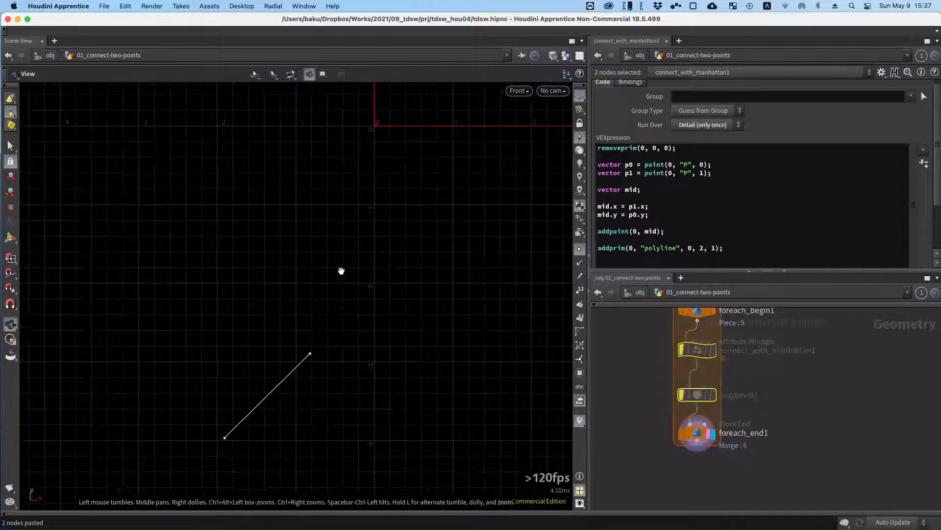
key("q")
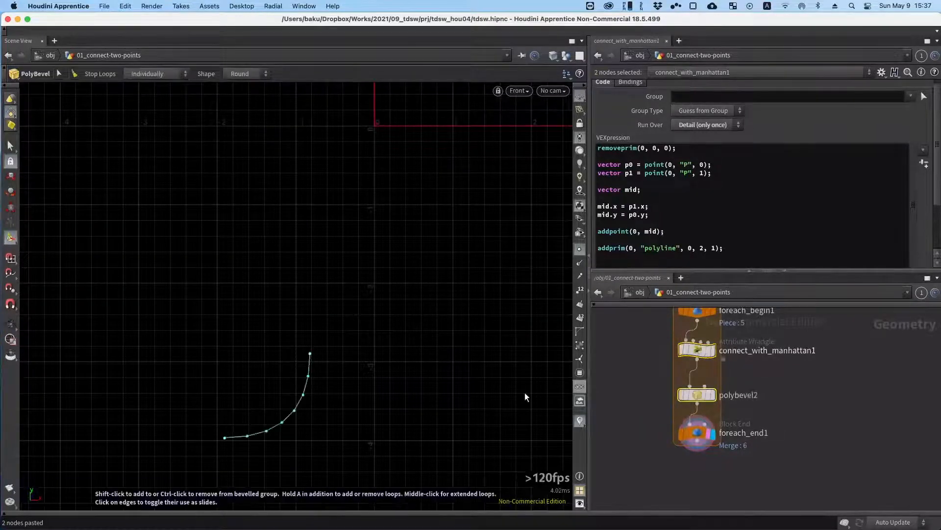
Turn off Single Pass on foreach_end1 so every primitive is processed.
left_click(644, 447)
scroll(649, 434, "down", 3)
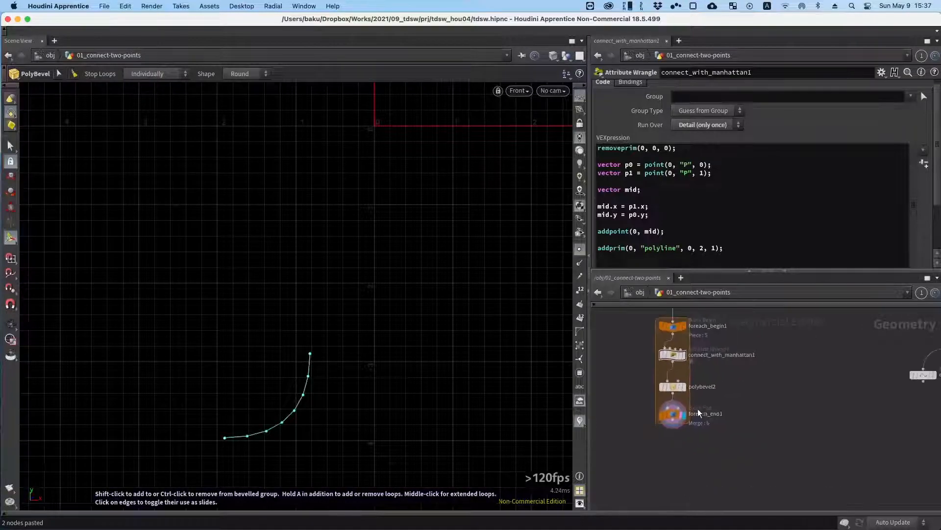
left_click(674, 414)
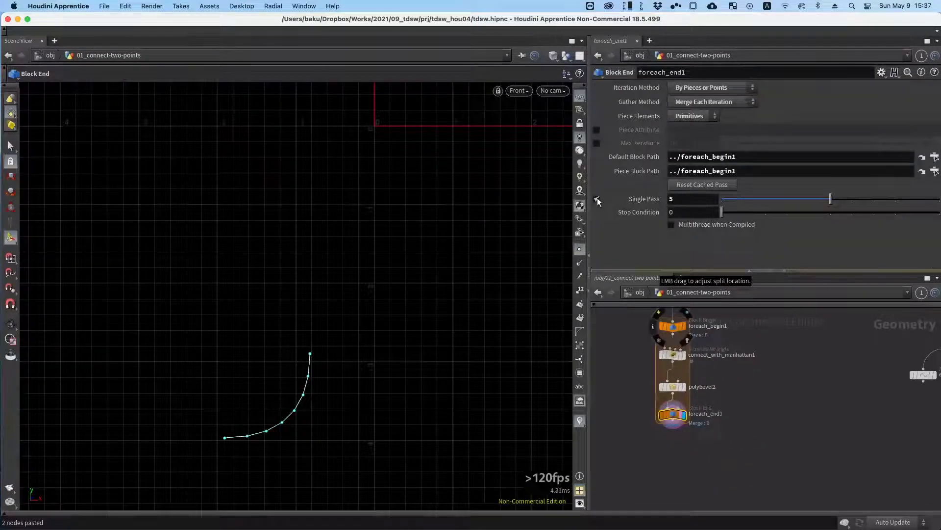
left_click(597, 200)
Hide the point markers and frame the whole network of rounded connections.
key("Escape")
scroll(85, 254, "up", 3)
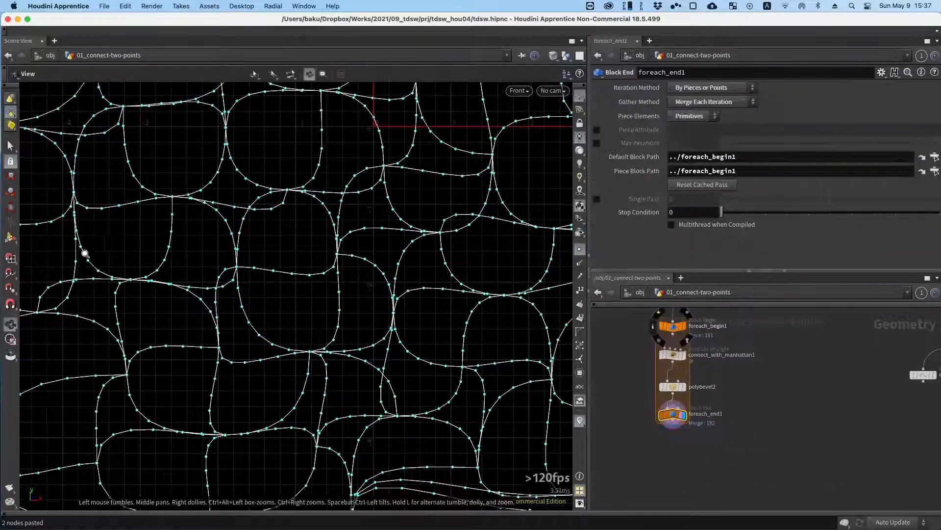
right_click_drag(85, 253, 397, 137)
middle_click_drag(398, 137, 341, 236)
left_click(579, 249)
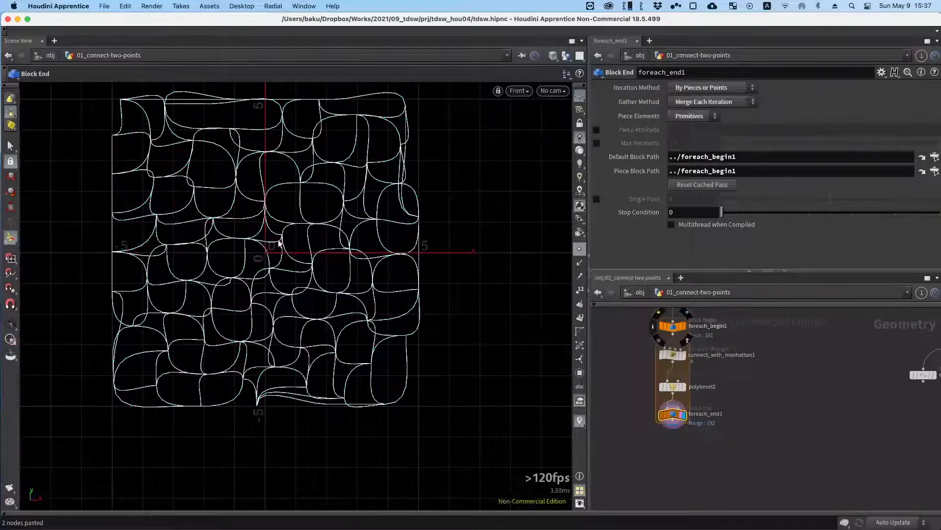
right_click_drag(279, 223, 298, 170)
middle_click_drag(299, 170, 329, 226)
Compare convertline2's straight lines with foreach_end1's rounded connections by displaying each in turn.
middle_click_drag(638, 405, 652, 456)
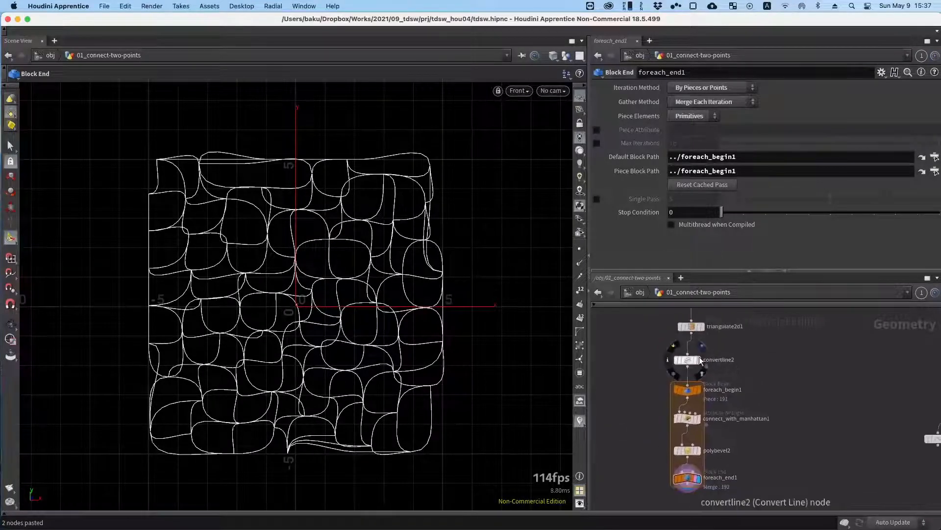
left_click(699, 360)
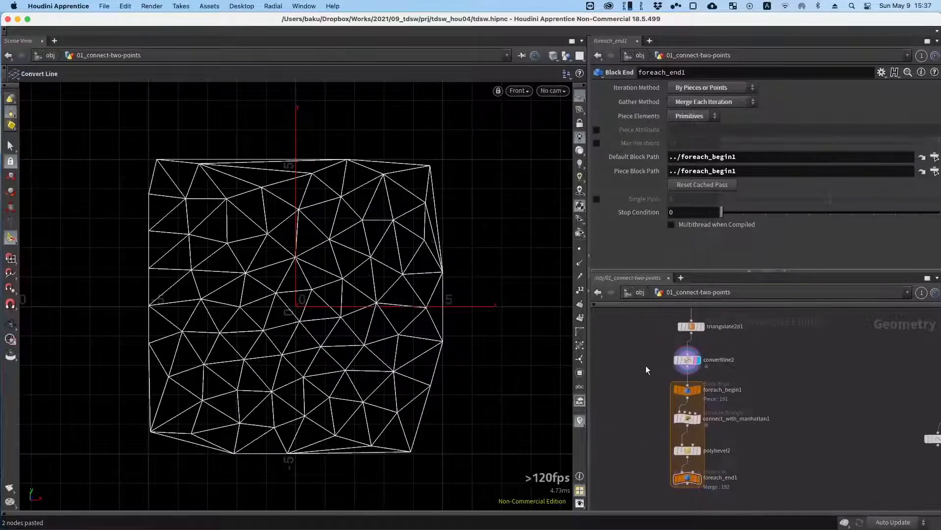
left_click(698, 478)
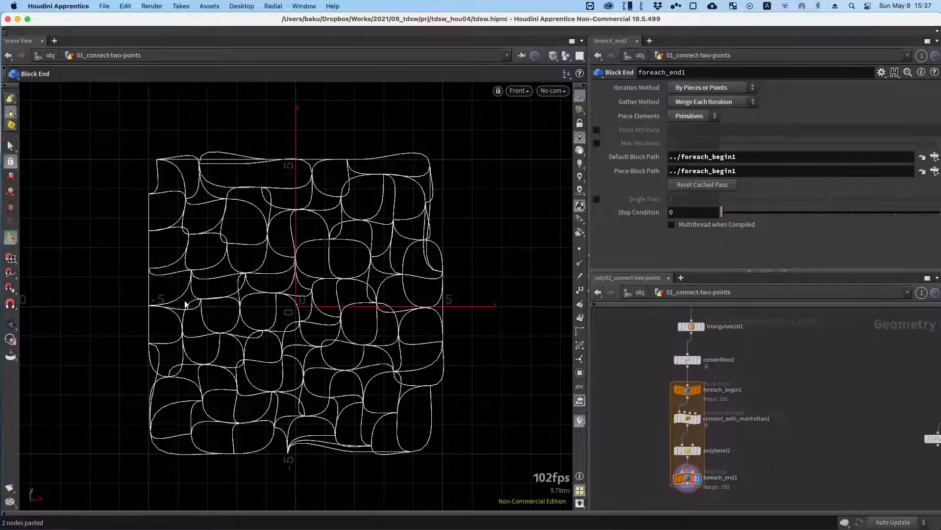
right_click_drag(273, 274, 731, 467, "alt")
Reduce the number of points generated by scatter2.
middle_click_drag(659, 331, 654, 407, "alt")
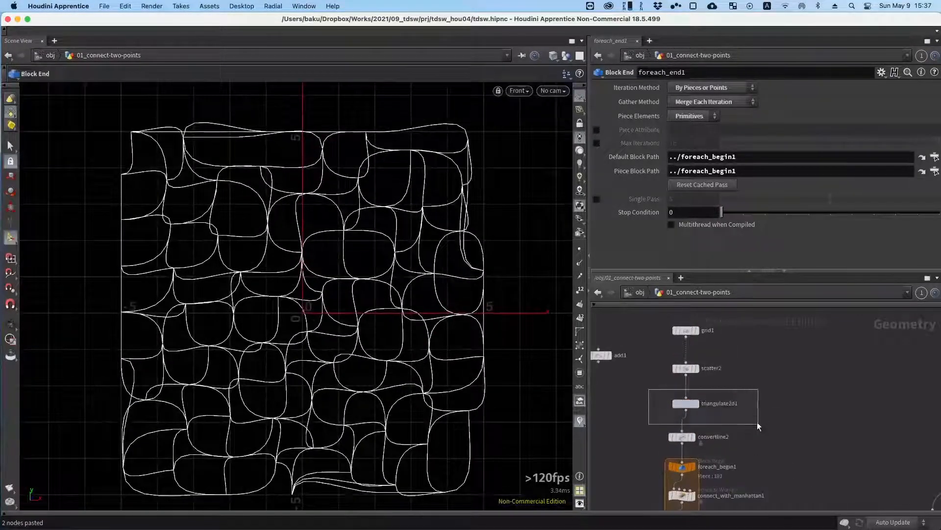
left_click_drag(757, 421, 757, 422)
left_click(686, 368)
mouse_move(788, 193)
left_mouse_down()
mouse_move(753, 195)
mouse_move(782, 196)
mouse_move(758, 194)
mouse_move(773, 198)
left_mouse_up()
Move foreach_end1 lower to leave space below polybevel2, and display polybevel2's output.
left_click_drag(766, 462, 722, 370, "alt")
scroll(702, 397, "up", 5)
left_click_drag(647, 446, 761, 378)
left_click_drag(697, 401, 697, 435)
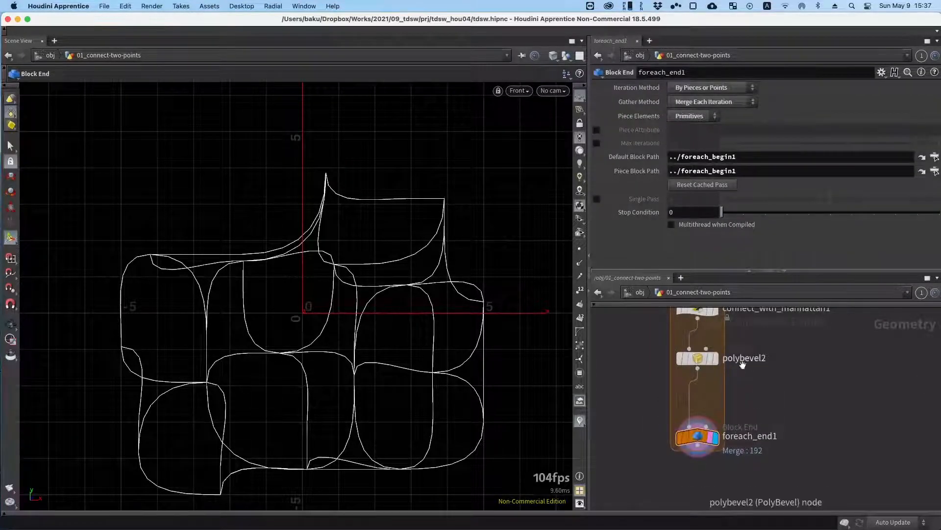
middle_click_drag(741, 363, 738, 371)
left_click(711, 366)
left_click_drag(671, 384, 684, 356, "alt")
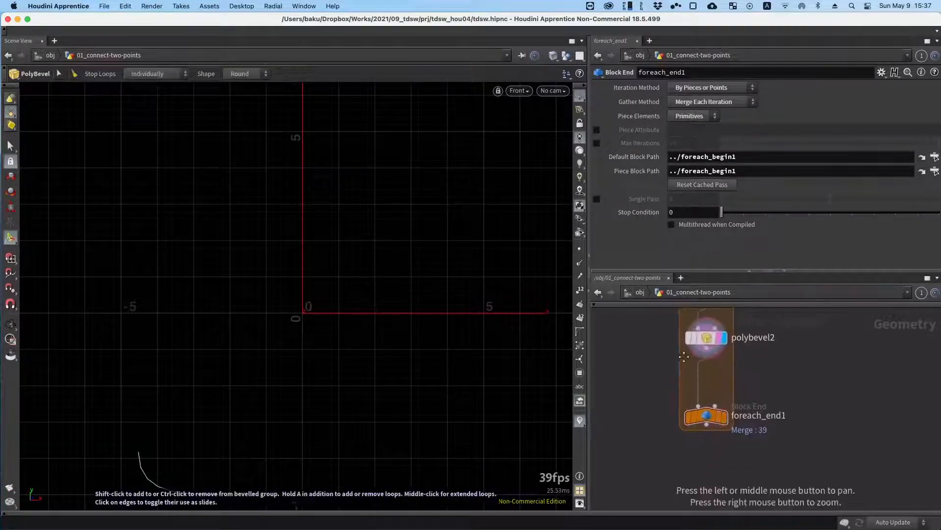
Move the foreach_end1 node closer beneath the polybevel2 node.
middle_click_drag(201, 371, 222, 235, "alt")
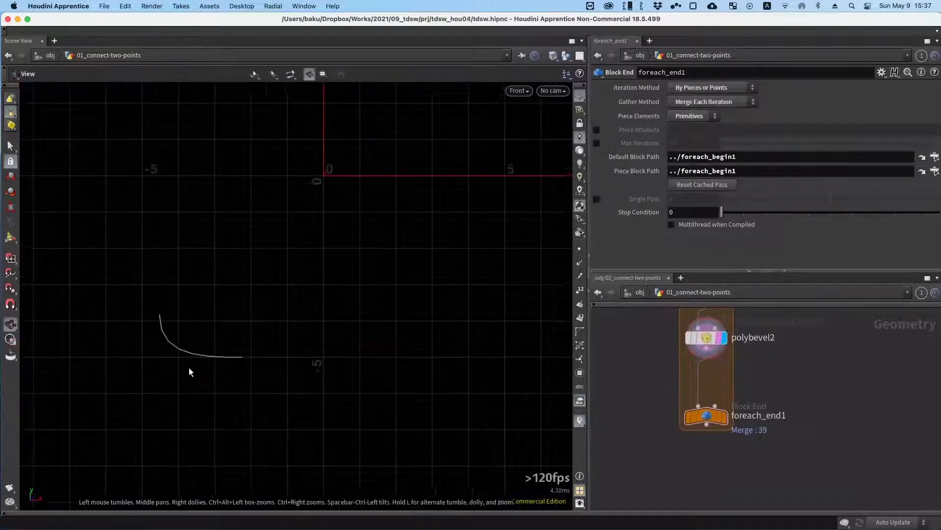
right_click_drag(164, 361, 279, 181, "alt")
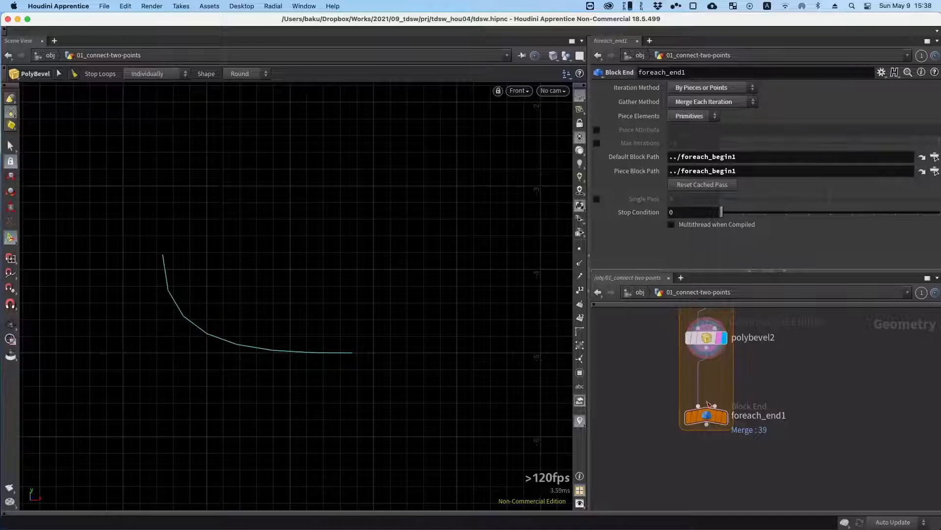
left_click_drag(640, 367, 636, 405, "alt")
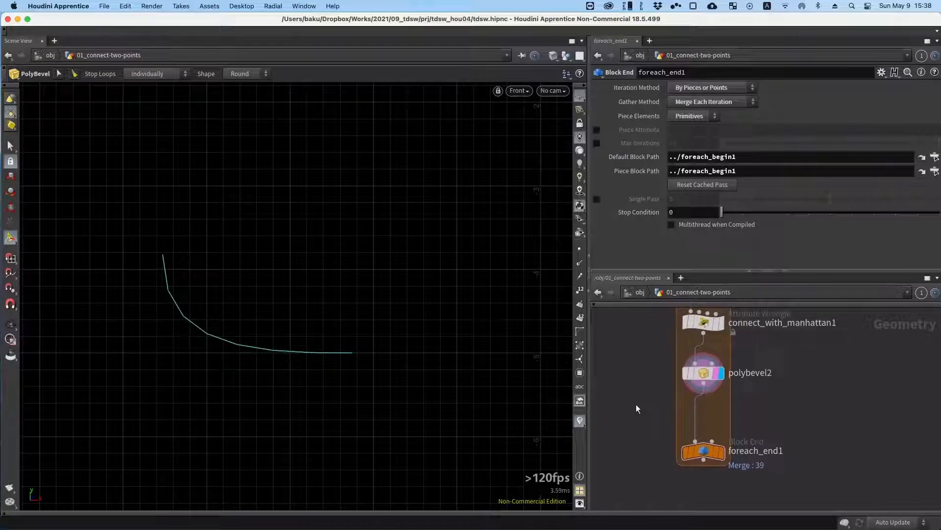
mouse_move(657, 385)
left_mouse_down("alt")
mouse_move(637, 393)
mouse_move(651, 396)
mouse_move(647, 409)
mouse_move(668, 395)
left_mouse_up("alt")
left_click_drag(715, 435, 714, 409)
left_click_drag(659, 372, 656, 401, "alt")
Add a Round Corners node below the for-each block.
key("Tab")
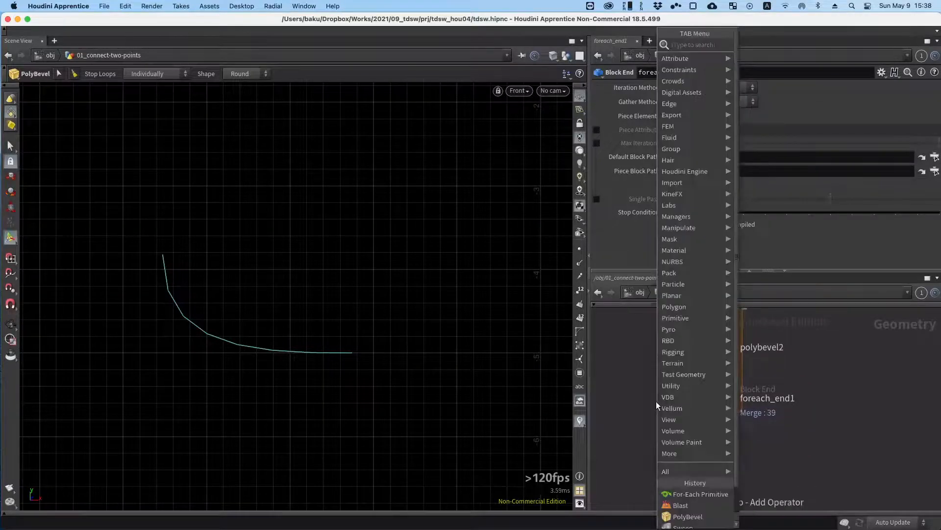
key("Escape")
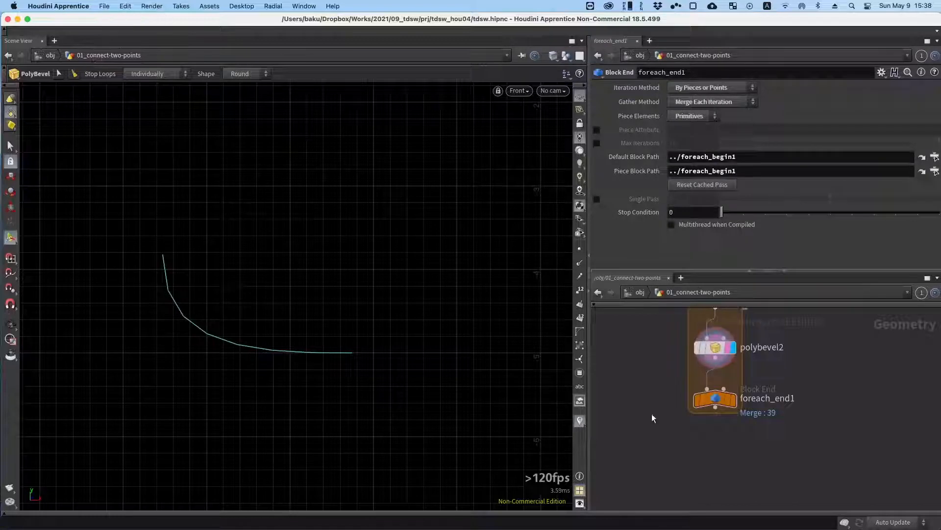
left_click_drag(666, 440, 673, 438, "alt")
key("Tab")
type("r")
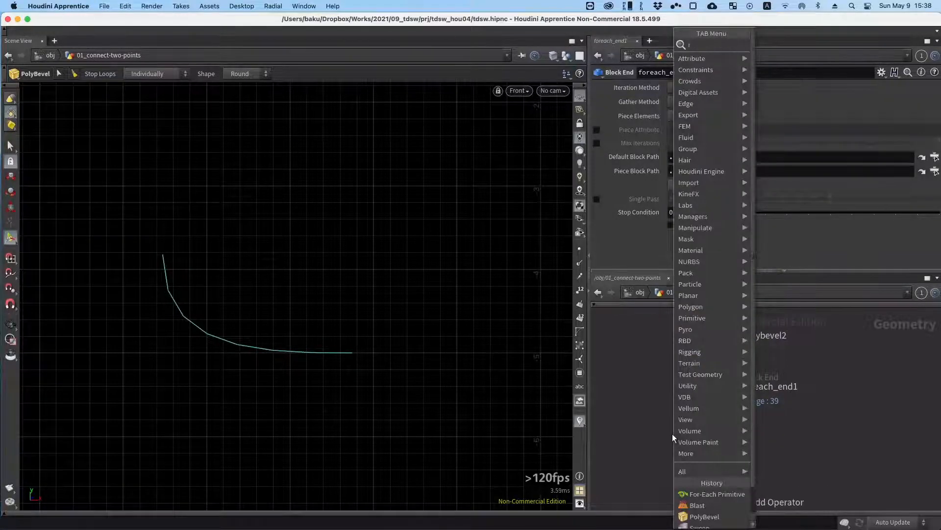
type("esam")
key("Return")
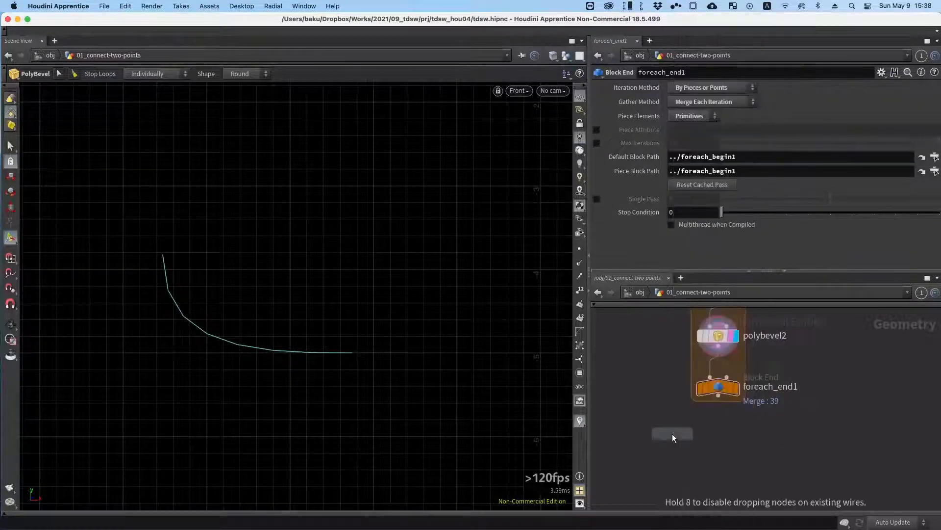
left_click(672, 433)
Delete polybevel2 from the for-each loop and move foreach_end1 up beneath connect_with_manhattan1.
left_click_drag(690, 454, 709, 413, "alt")
left_click_drag(649, 362, 657, 438, "alt")
left_click_drag(660, 396, 778, 378)
key("Delete")
left_click_drag(709, 428, 710, 382)
Move the round_corners1 node up near the for-each block and display the foreach_end1 output.
left_click_drag(714, 441, 714, 432, "alt")
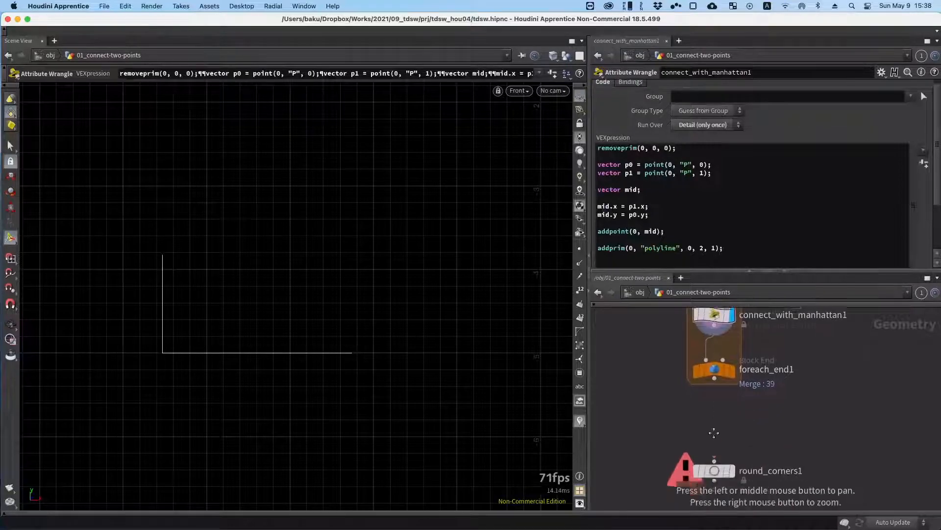
left_click_drag(715, 471, 714, 431)
left_click(725, 367)
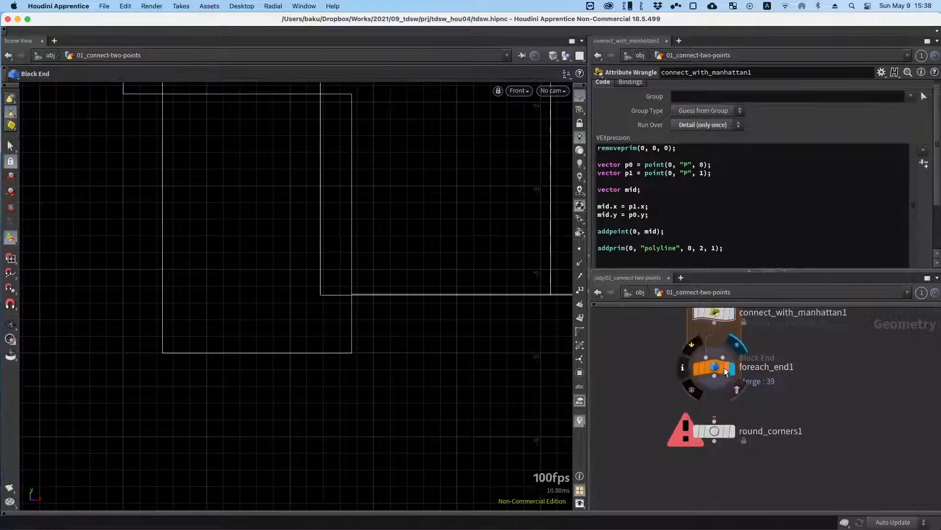
right_click_drag(340, 240, 345, 216, "alt")
mouse_move(345, 216)
middle_mouse_down("alt")
mouse_move(352, 215)
mouse_move(344, 221)
middle_mouse_up("alt")
Connect foreach_end1 to the round_corners1 input, then display and select round_corners1.
middle_click_drag(735, 395, 700, 414)
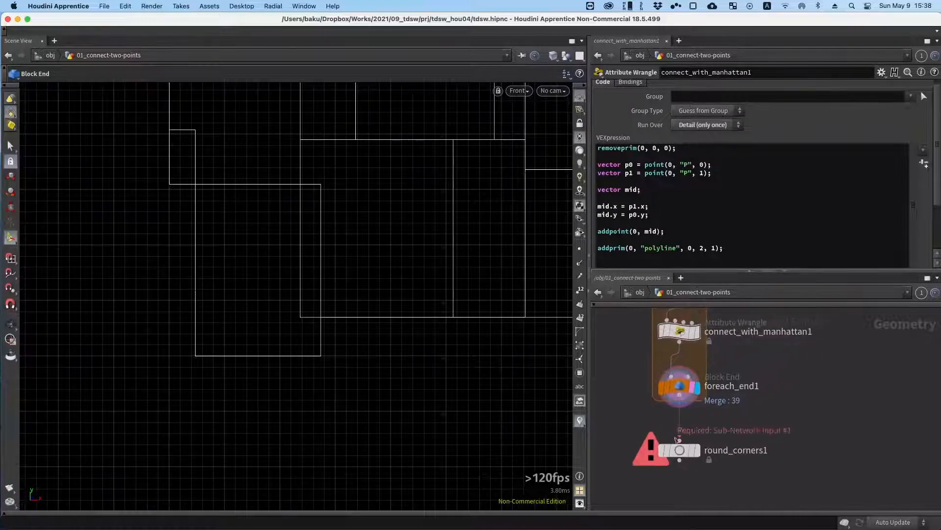
left_click(693, 452)
left_click(681, 450)
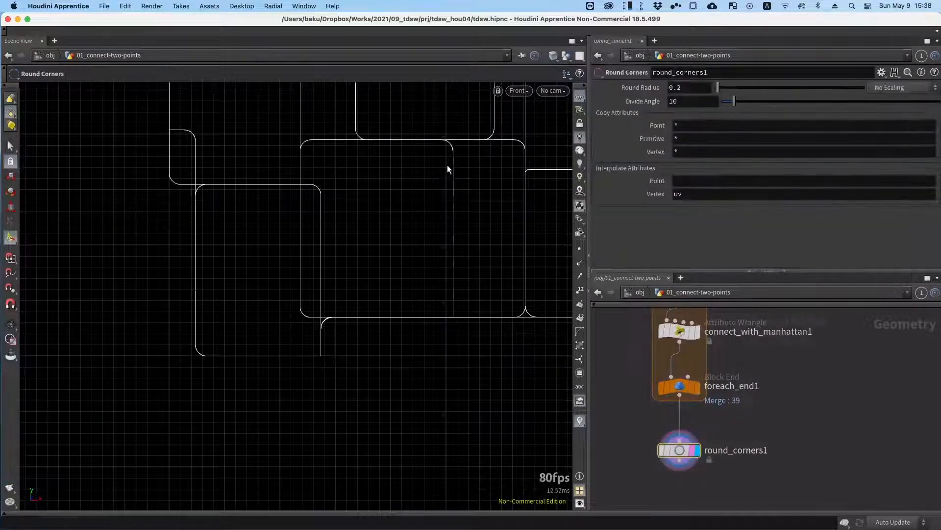
Set the Round Radius of round_corners1 to 2.79.
right_click_drag(331, 292, 332, 204, "alt")
middle_click_drag(449, 132, 300, 273, "alt")
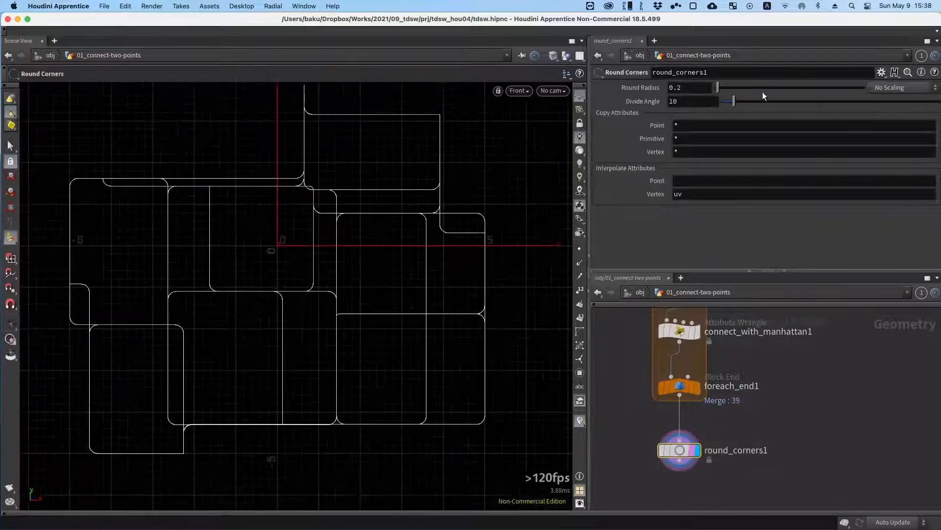
left_click_drag(719, 87, 755, 93)
Add a PolyBevel node beside round_corners1, connect foreach_end1 to it, and display it.
key("Tab")
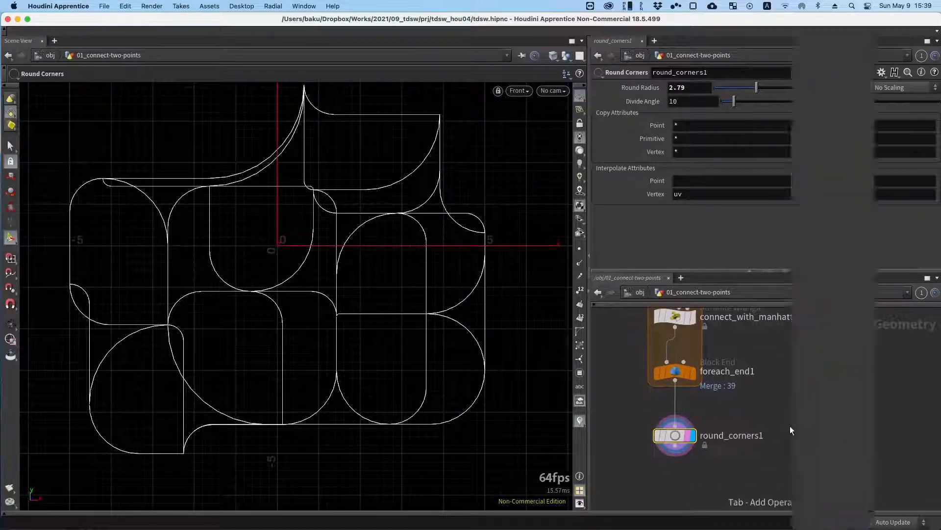
type("palyb")
key("Return")
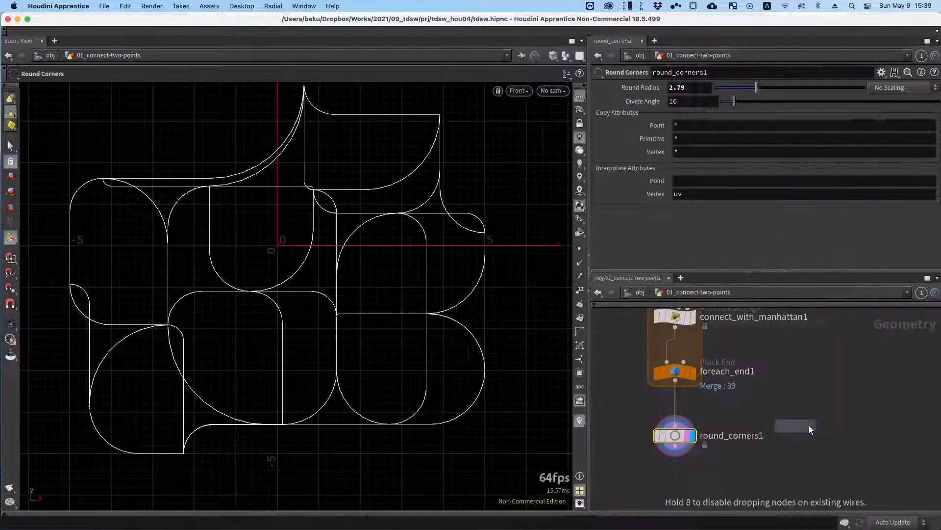
left_click(814, 428)
left_click(676, 381)
left_click(806, 416)
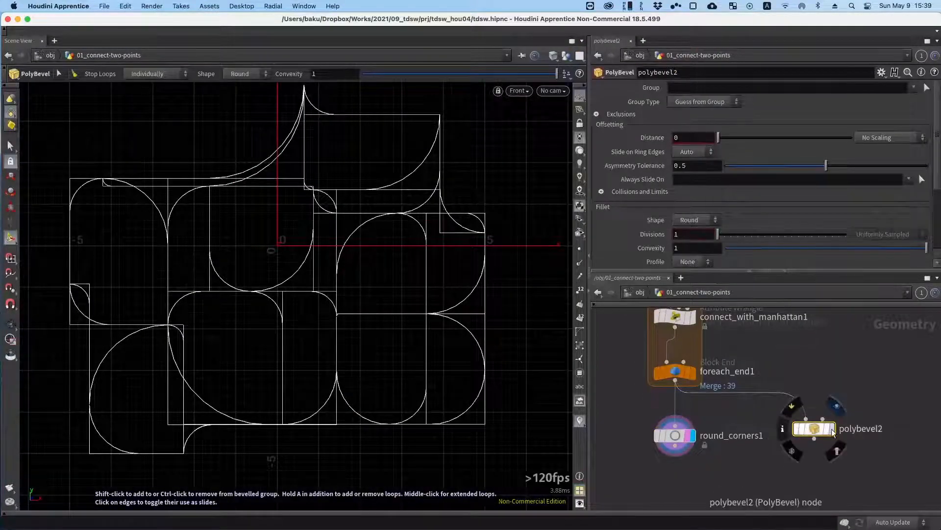
left_click(832, 428)
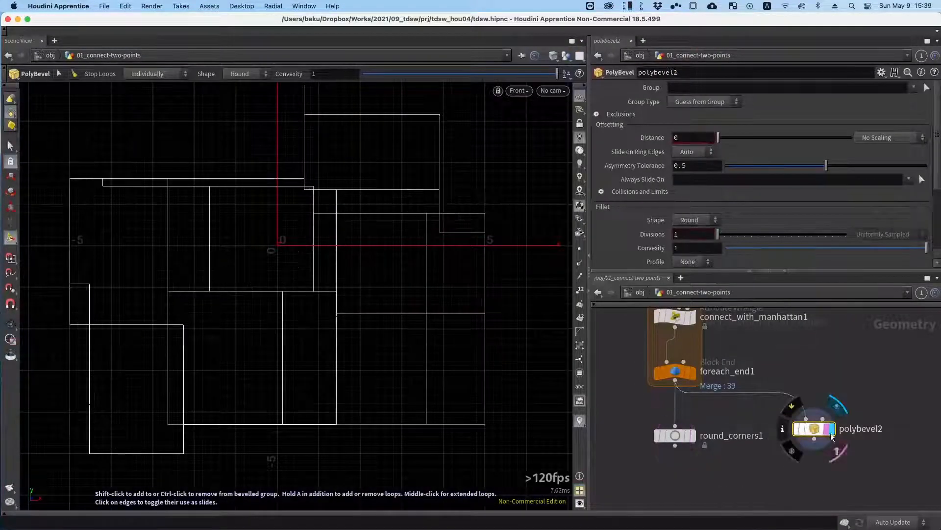
Set the PolyBevel group type to Points, the distance to 1 and the divisions to 12, and inspect the beveled corners.
left_click(693, 102)
left_click(706, 128)
left_click_drag(718, 138, 807, 138)
left_click_drag(718, 221, 773, 222)
left_click_drag(807, 138, 853, 139)
right_click(369, 329)
key("Escape")
right_click_drag(356, 316, 513, 106, "alt")
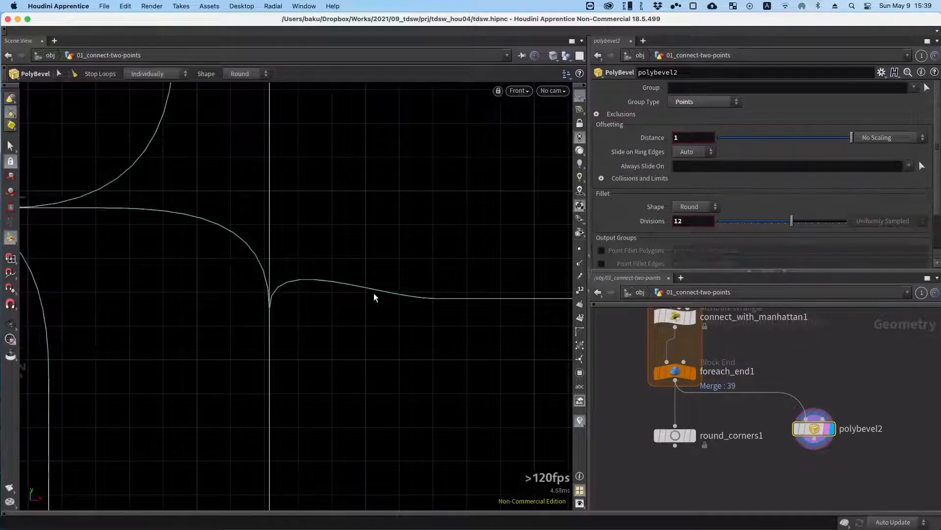
right_click_drag(353, 269, 31, 330, "alt")
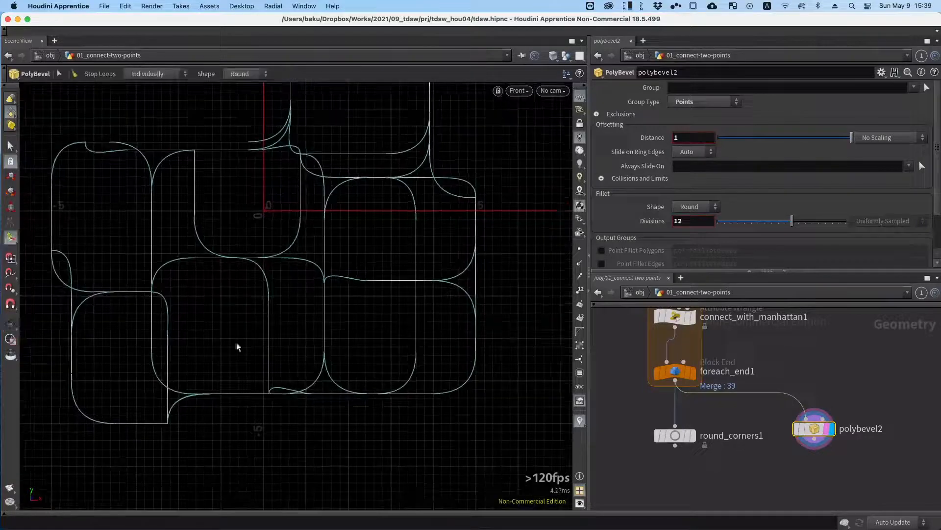
Display and select round_corners1 again and set its Round Radius to 1.38.
left_click(691, 435)
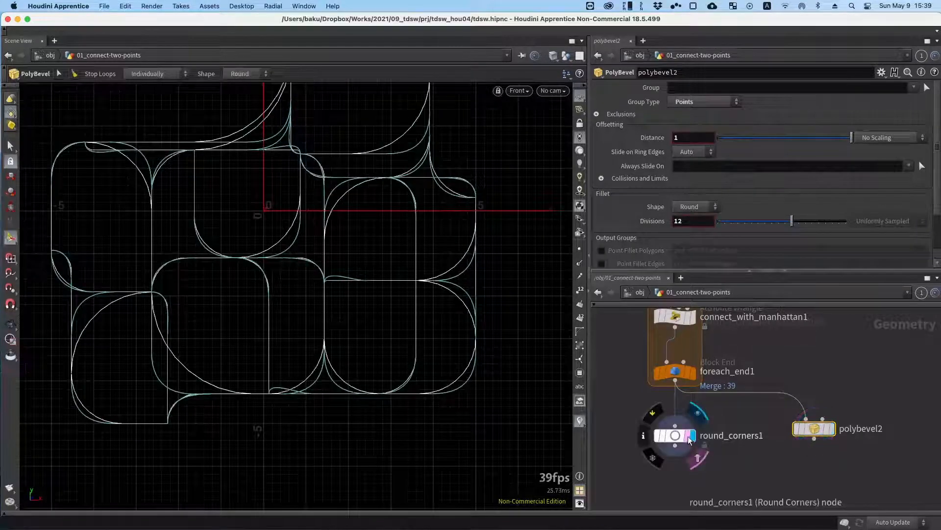
left_click_drag(713, 473, 631, 422)
middle_click_drag(633, 432, 653, 440, "alt")
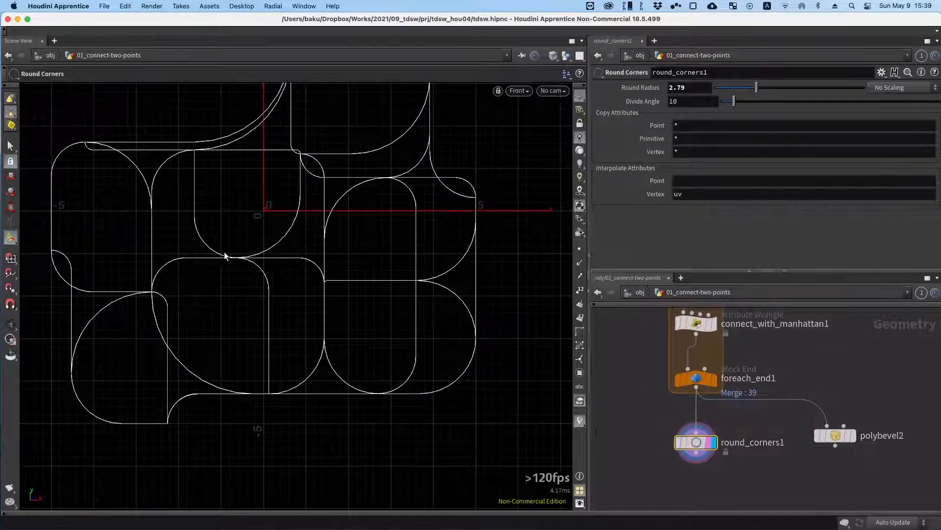
right_click_drag(291, 169, 245, 177, "alt")
middle_click_drag(264, 177, 318, 226, "alt")
right_click_drag(319, 227, 292, 229, "alt")
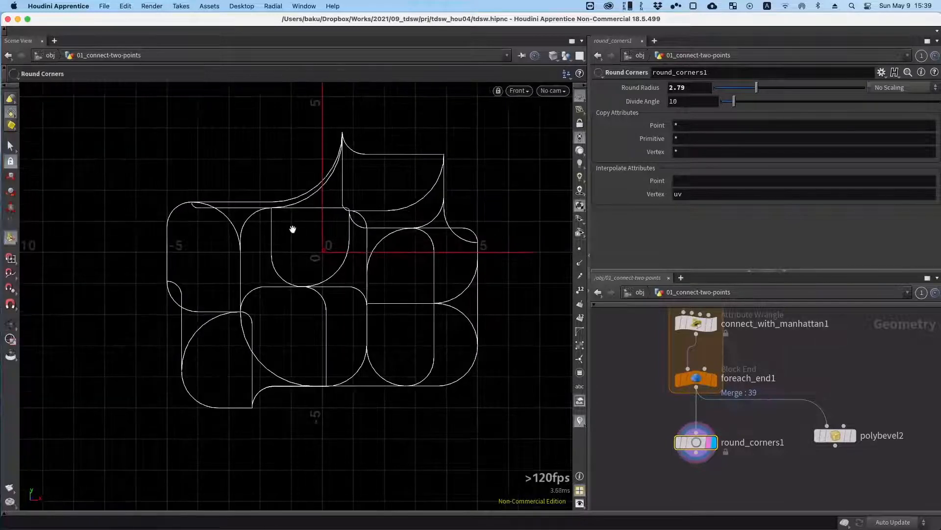
left_click_drag(756, 90, 736, 88)
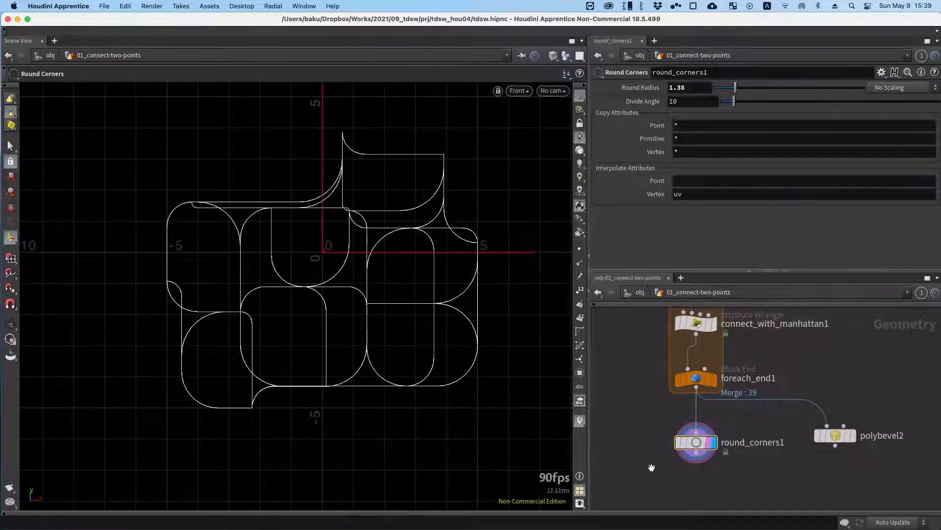
Add a Sweep node fed by round_corners1 and place it a little below.
left_click_drag(651, 467, 690, 400, "alt")
left_click(670, 385)
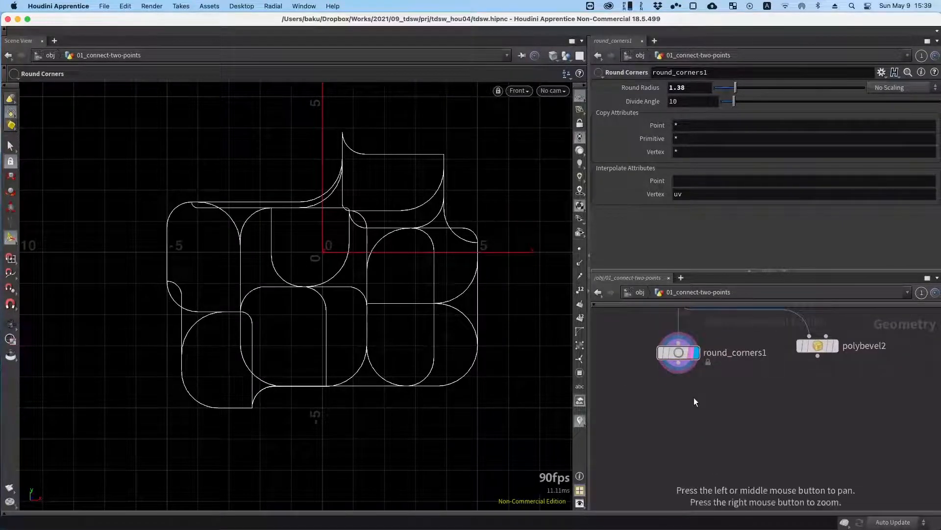
key("Tab")
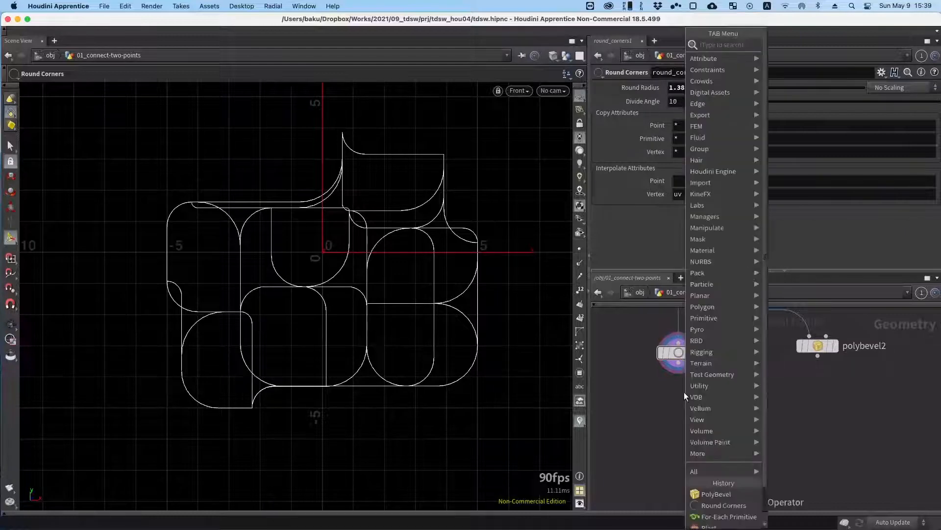
type("sweep")
key("Return")
left_click(685, 396)
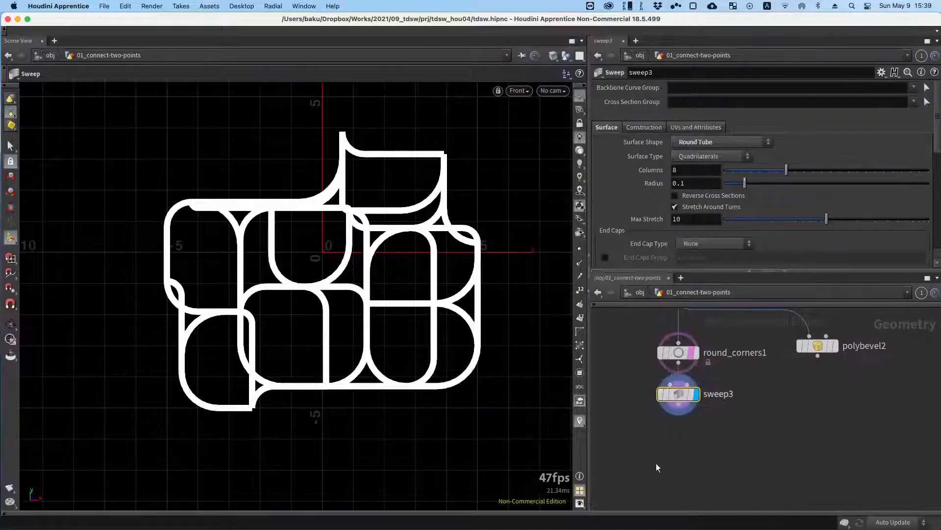
left_click_drag(680, 395, 680, 413)
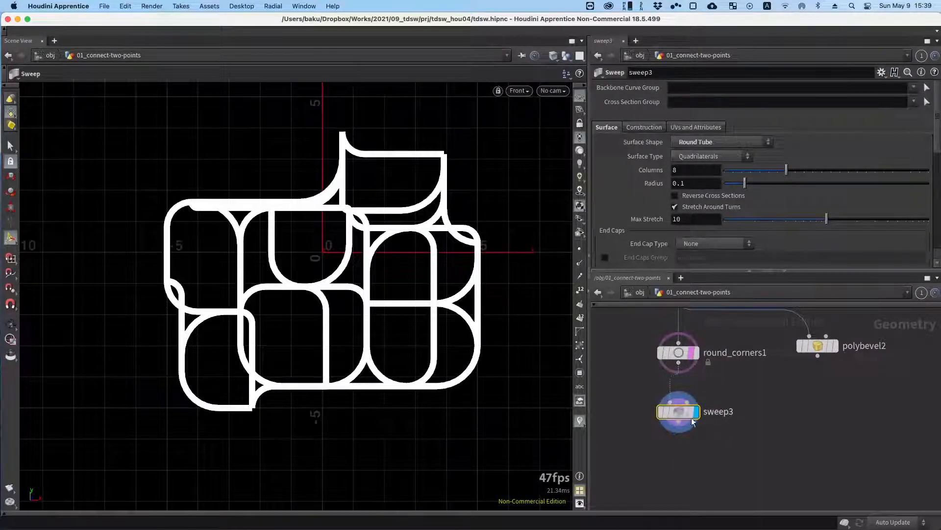
Set the sweep's Surface Shape to Second Input Cross Sections and make sweep3 the displayed output.
left_click(698, 142)
left_click(717, 154)
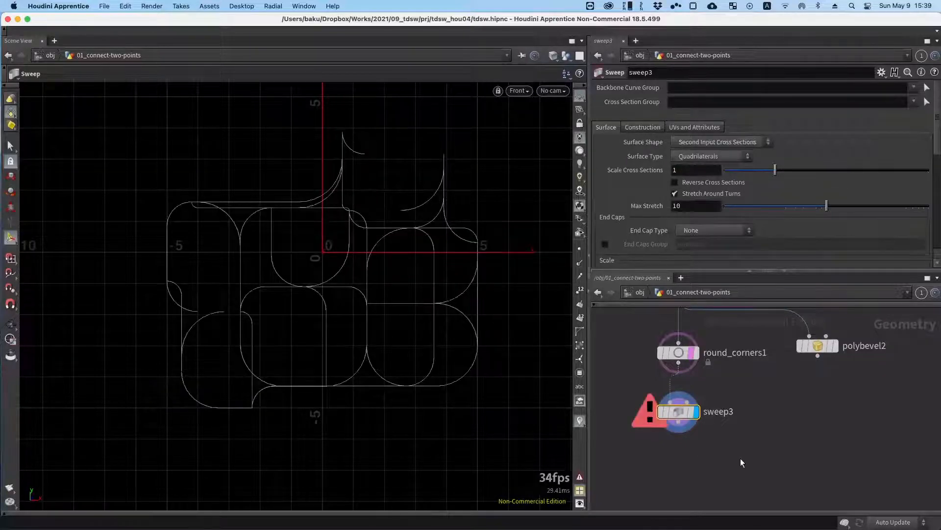
scroll(612, 417, "up", 4)
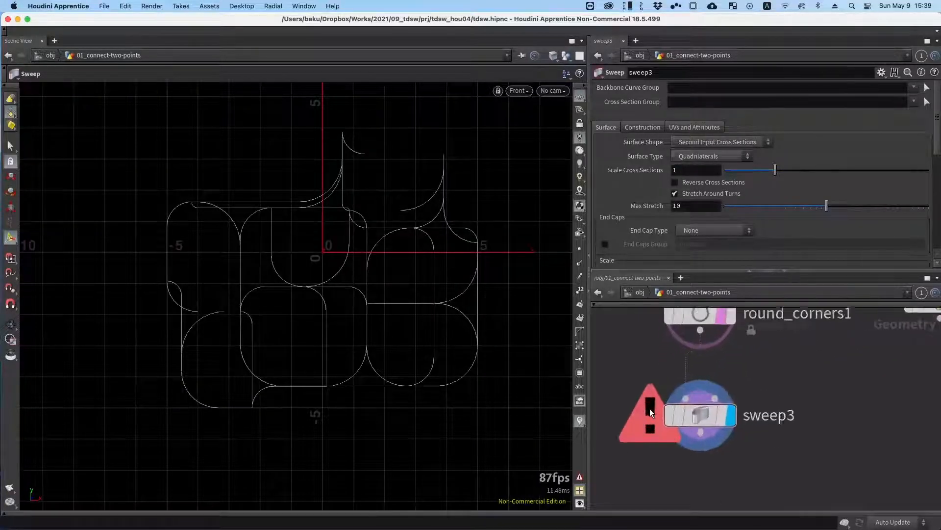
middle_click_drag(667, 359, 673, 350, "alt")
left_click_drag(674, 358, 785, 440)
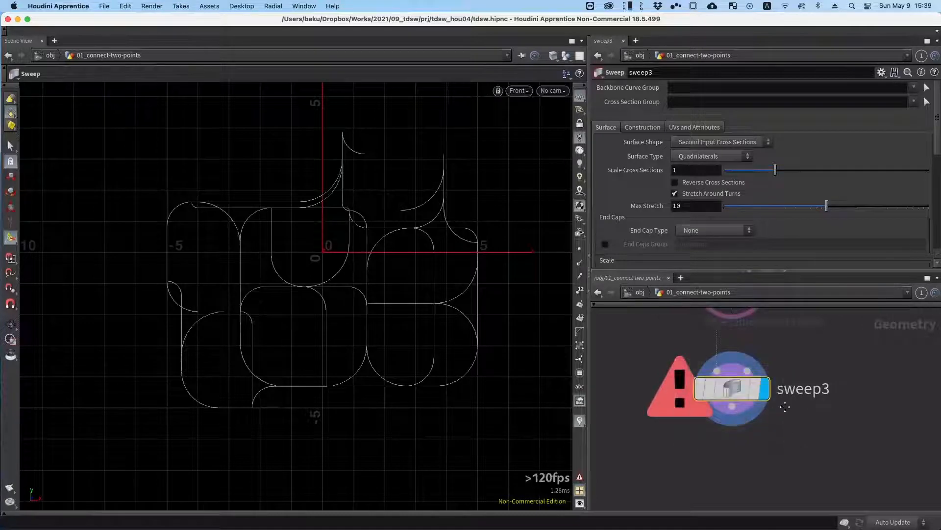
middle_click_drag(770, 408, 757, 439, "alt")
scroll(756, 439, "down", 2)
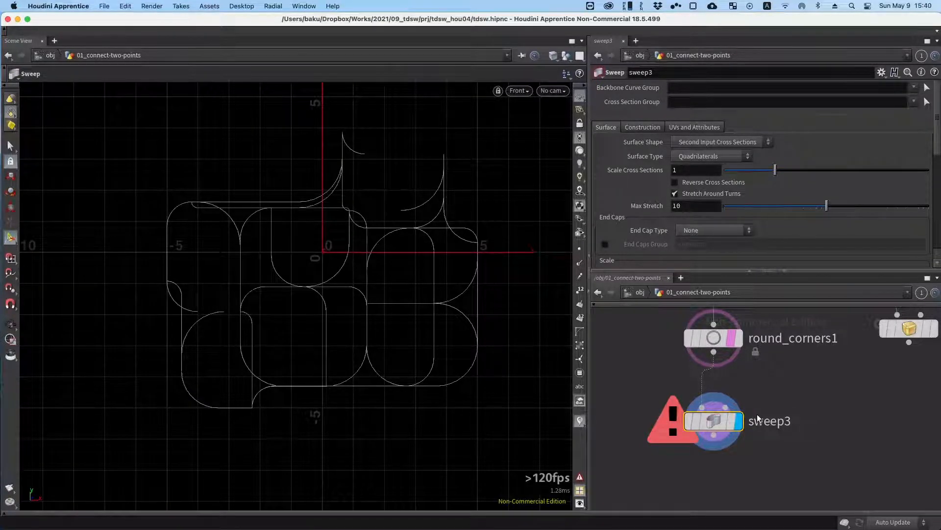
mouse_move(724, 411)
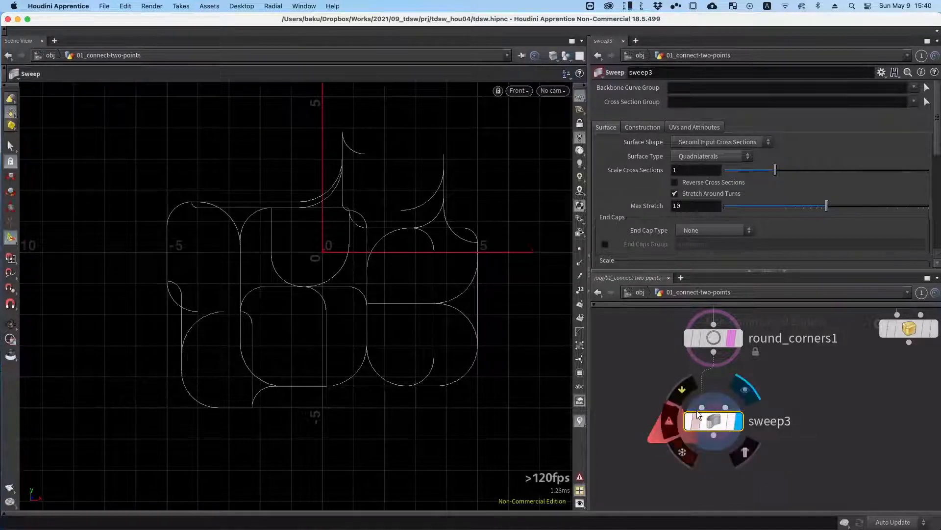
mouse_move(701, 424)
left_mouse_down("alt")
mouse_move(665, 422)
mouse_move(698, 425)
left_mouse_up("alt")
mouse_move(687, 424)
left_click(709, 449)
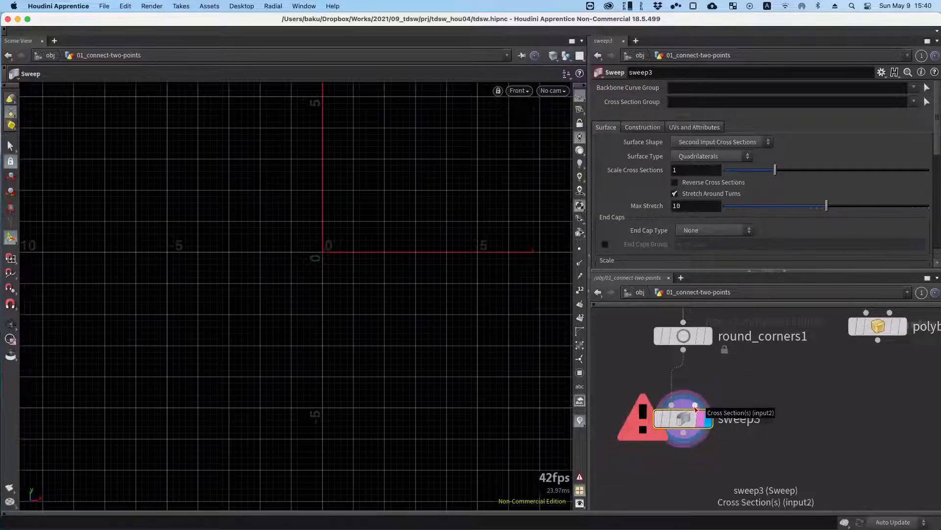
Set the Surface Shape of sweep3 to Round Tube and frame the tube network in the front view.
middle_click_drag(217, 208, 206, 188, "alt")
right_click_drag(288, 185, 303, 168, "alt")
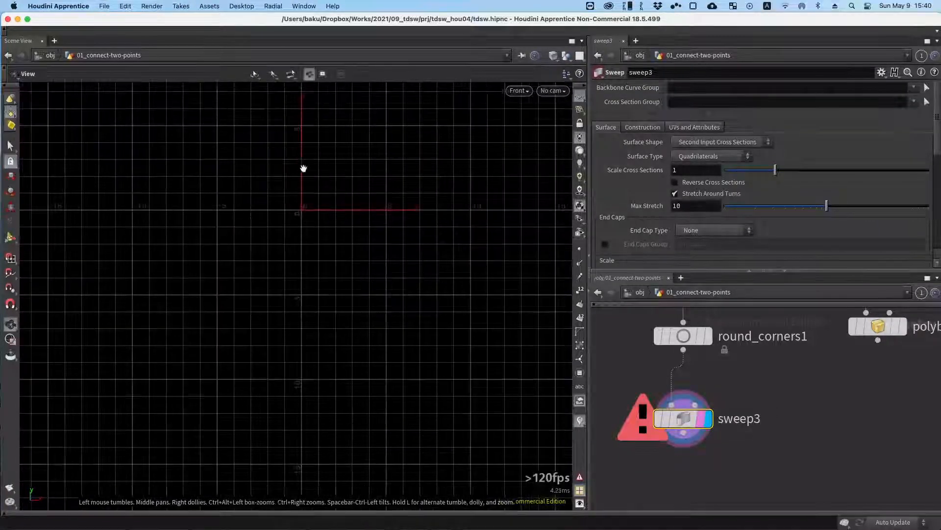
middle_click_drag(304, 168, 309, 252, "alt")
right_click_drag(309, 252, 352, 211, "alt")
mouse_move(351, 211)
middle_mouse_down("alt")
mouse_move(311, 227)
mouse_move(358, 213)
middle_mouse_up("alt")
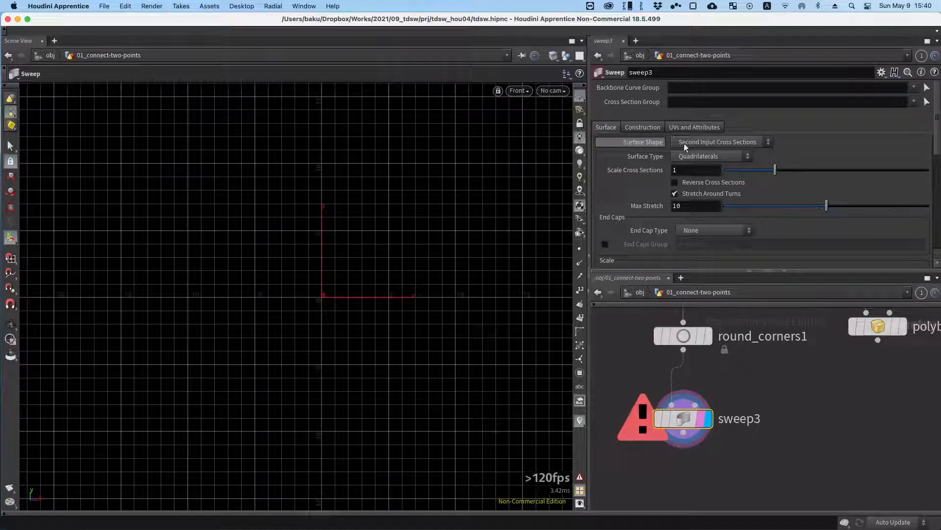
left_click(697, 141)
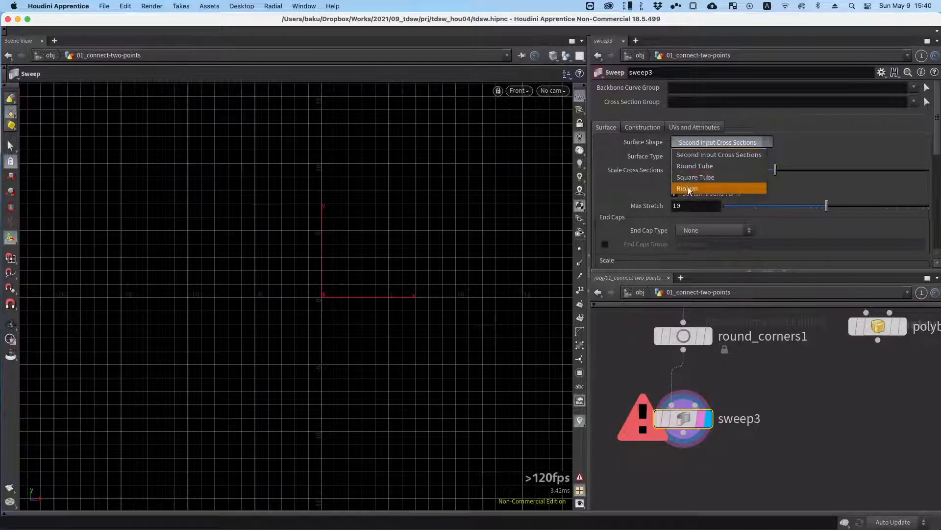
left_click(695, 167)
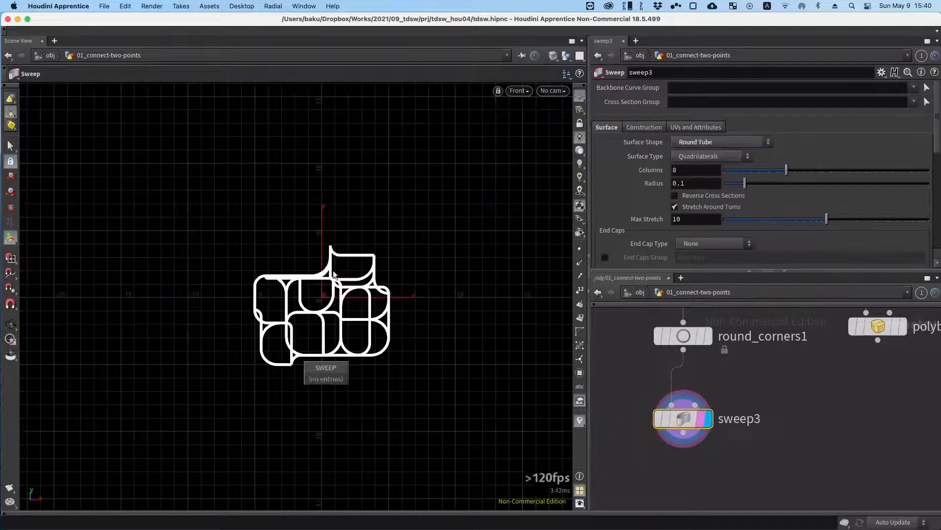
key("Escape")
scroll(339, 255, "up", 5)
scroll(343, 259, "up", 3)
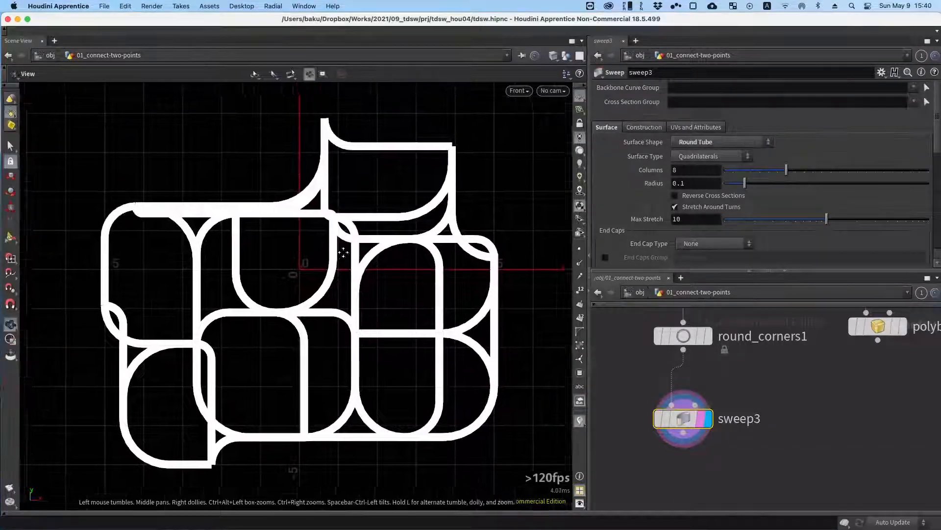
key("Return")
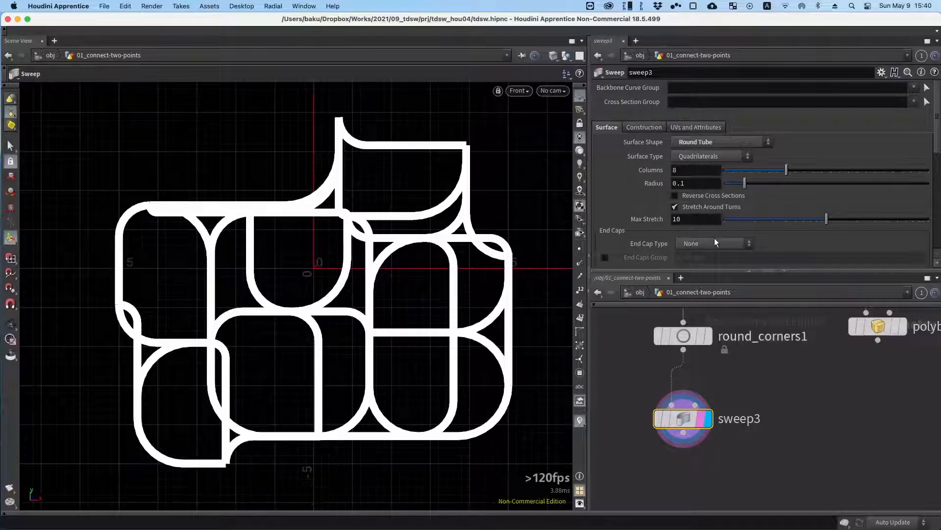
Close the open tube ends of sweep3 by setting its End Cap Type to Grid.
middle_click_drag(746, 401, 755, 393)
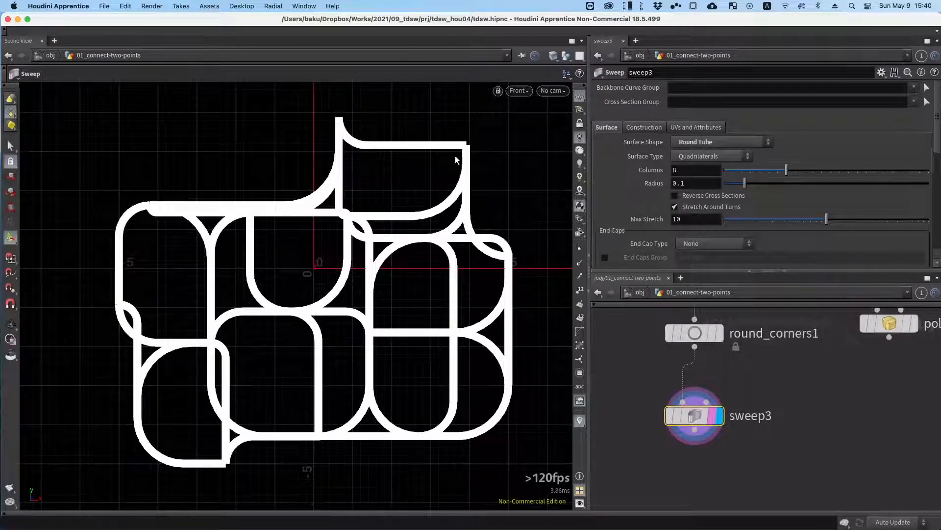
right_click_drag(429, 187, 477, 133, "alt")
middle_click_drag(466, 175, 361, 300, "alt")
right_click_drag(385, 262, 473, 139, "alt")
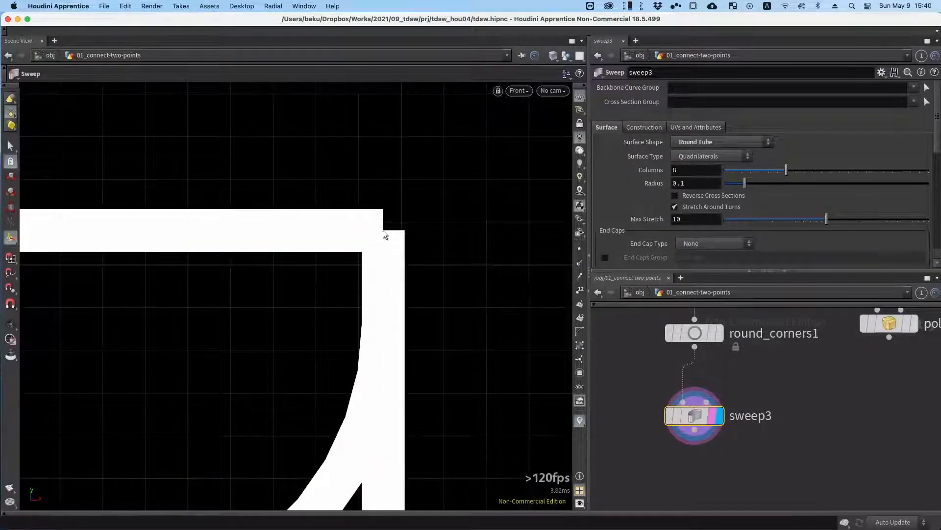
right_click_drag(383, 230, 260, 262, "alt")
middle_click_drag(218, 329, 412, 171, "alt")
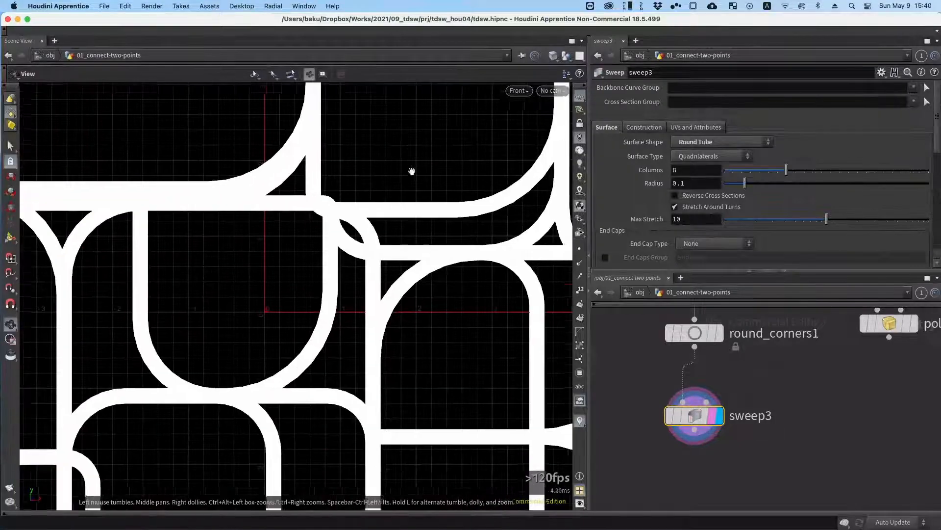
right_click_drag(412, 171, 271, 267, "alt")
middle_click_drag(342, 238, 290, 250, "alt")
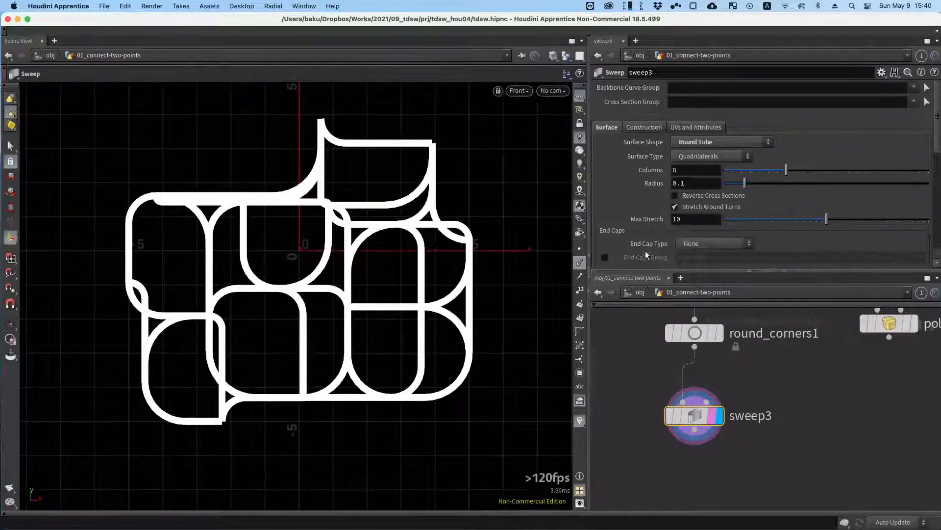
left_click(691, 242)
left_click(694, 281)
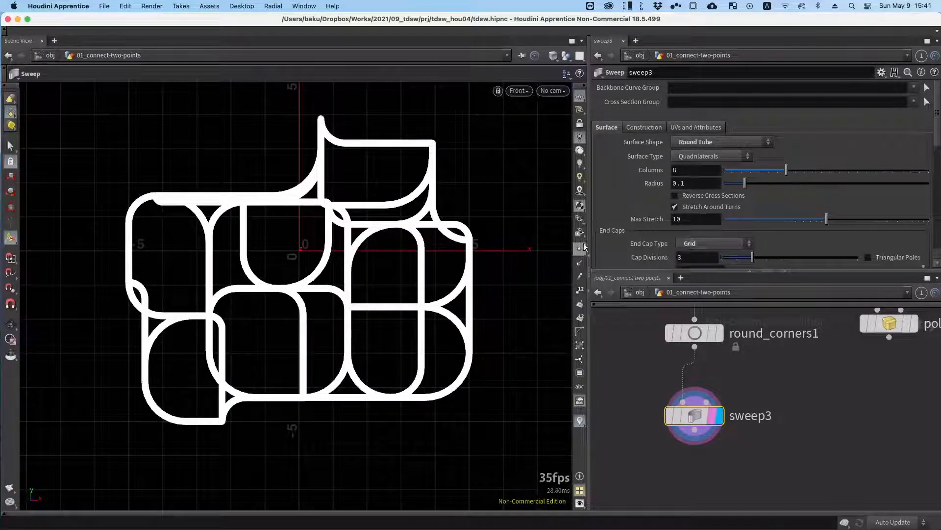
Examine the capped tube ends and corners up close with the wireframe overlay shown, and return to plain shading.
key("Escape")
scroll(444, 129, "up", 10)
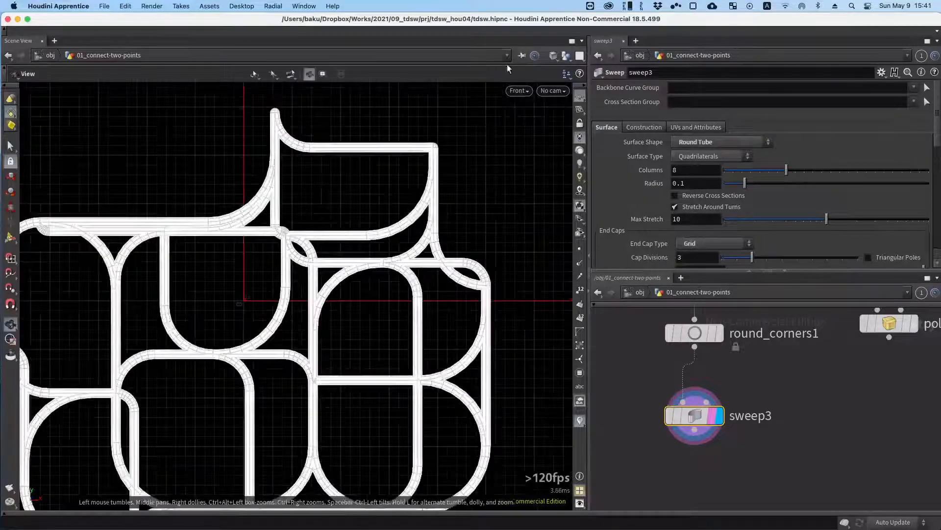
key("Return")
scroll(343, 188, "up", 6)
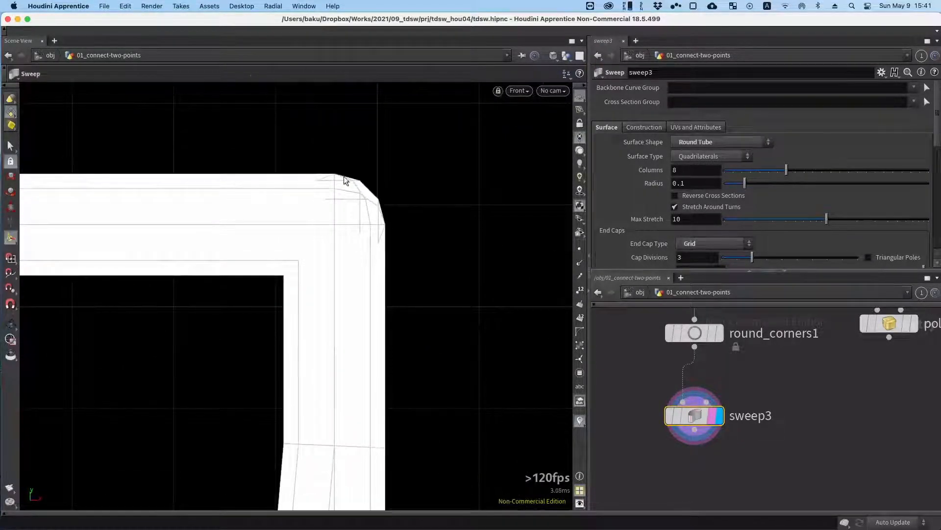
key("Escape")
scroll(198, 252, "down", 12)
right_click_drag(134, 298, 129, 302, "alt")
middle_click_drag(276, 261, 439, 171, "alt")
right_click_drag(346, 228, 254, 289, "alt")
key("shift+w")
middle_click_drag(325, 287, 334, 274, "alt")
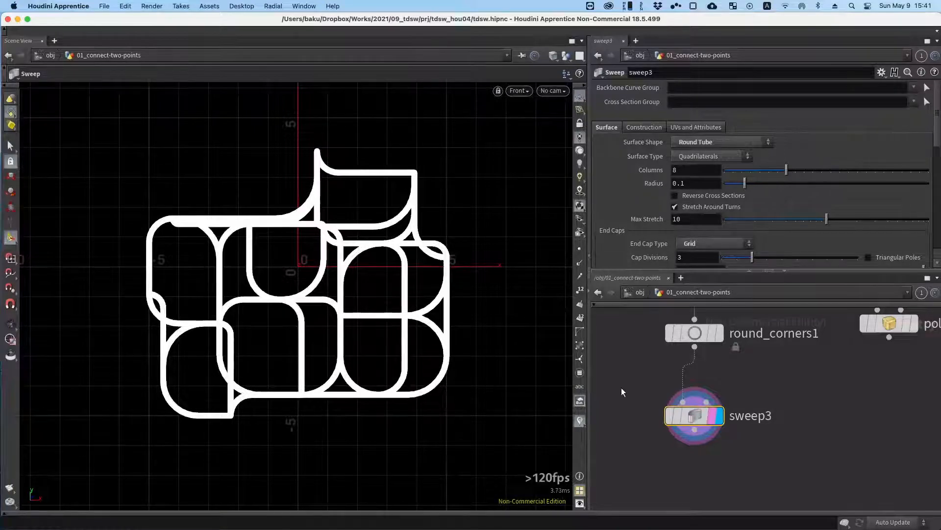
Set the round tube radius of sweep3 to 0.077.
scroll(625, 234, "down", 4)
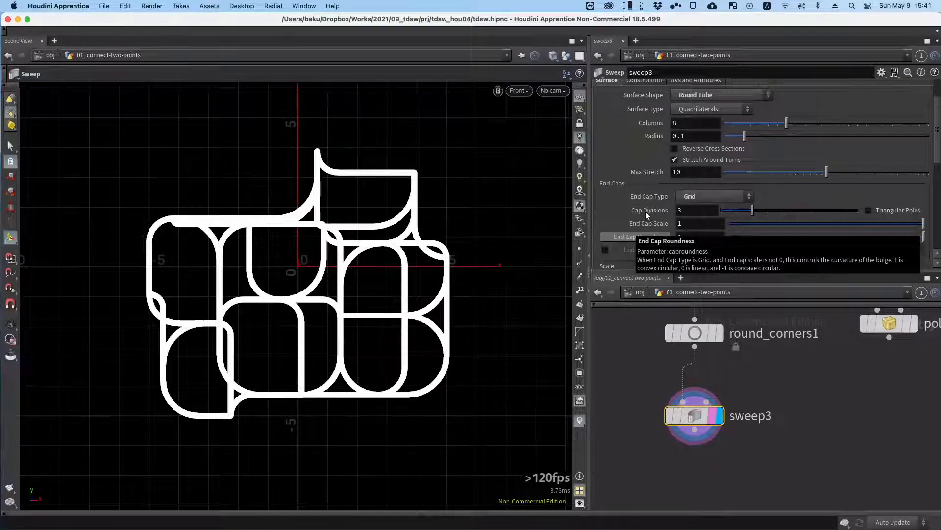
scroll(646, 212, "down", 8)
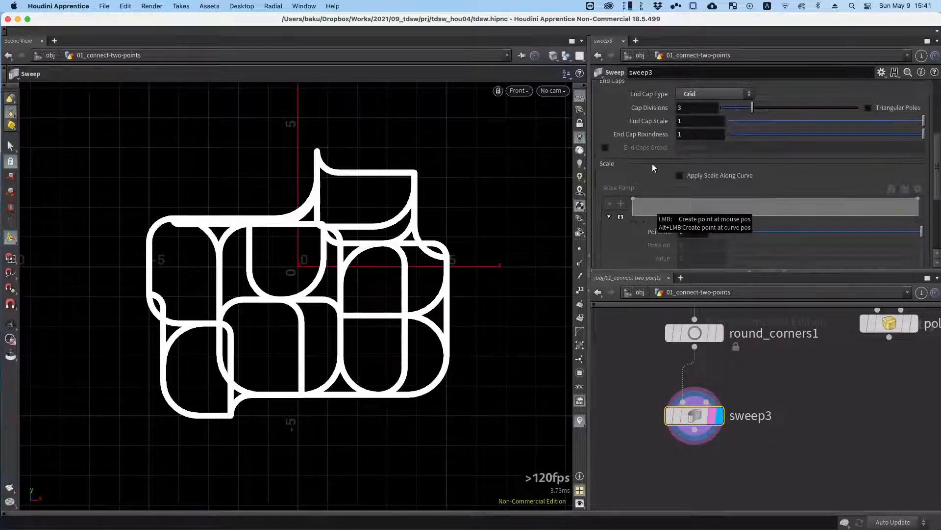
scroll(649, 162, "up", 7)
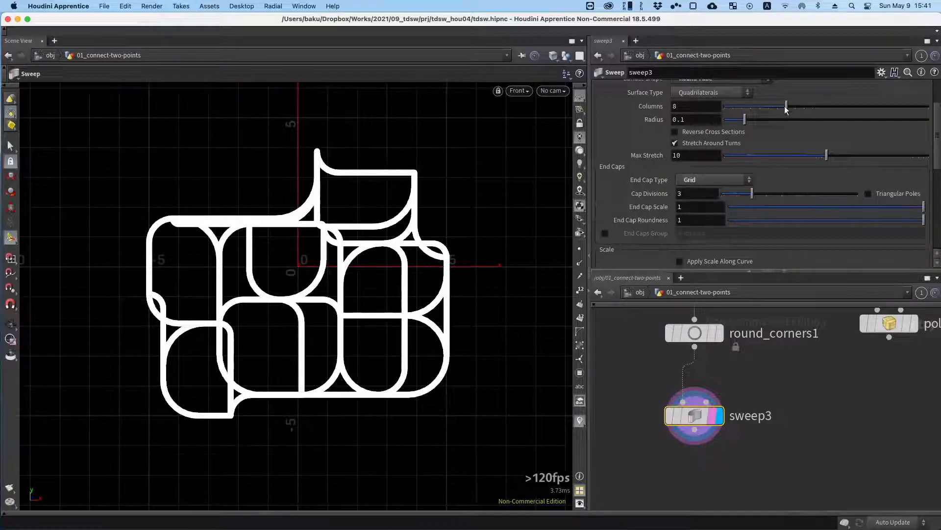
left_click_drag(745, 119, 742, 126)
mouse_move(733, 124)
left_mouse_down()
mouse_move(751, 123)
mouse_move(739, 125)
left_mouse_up()
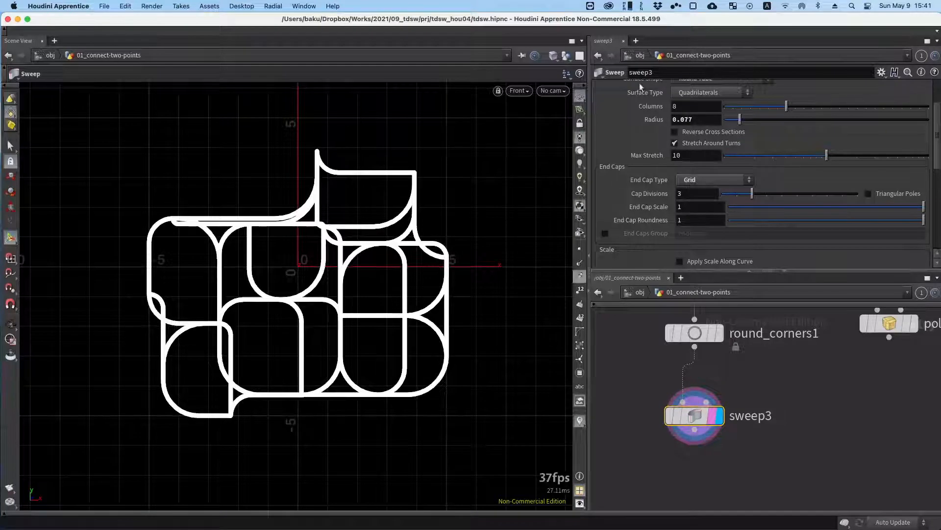
Enable Apply Scale Along Curve on sweep3 and expand the scale ramp to its large graph.
scroll(640, 131, "down", 1)
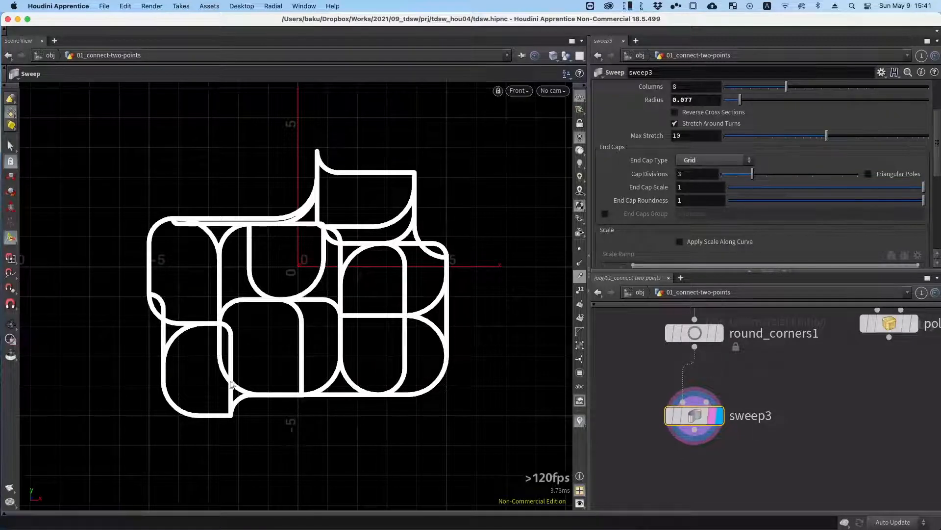
scroll(619, 170, "down", 3)
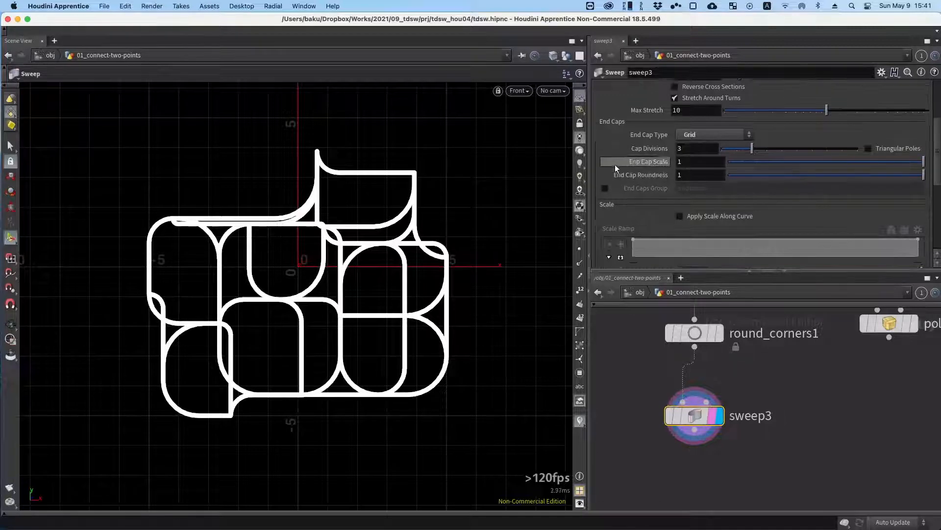
scroll(624, 171, "down", 1)
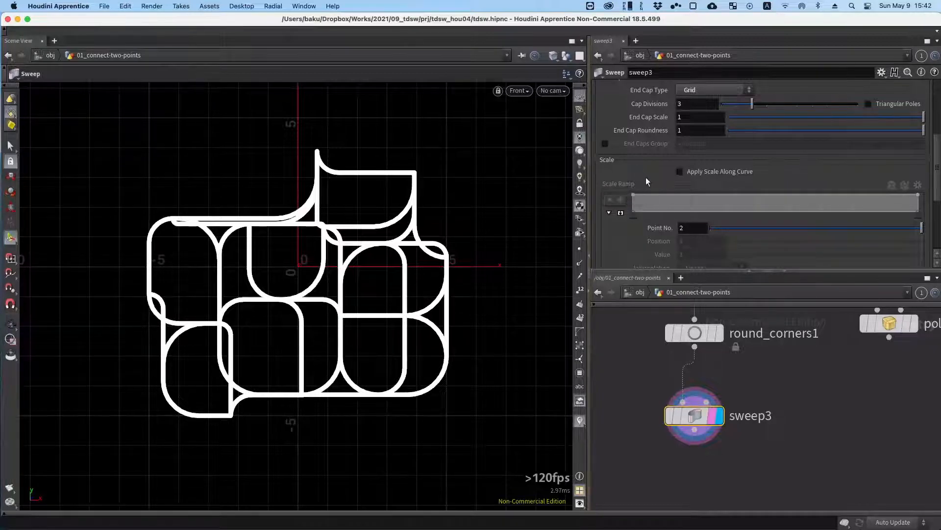
scroll(646, 176, "up", 1)
scroll(645, 170, "up", 2)
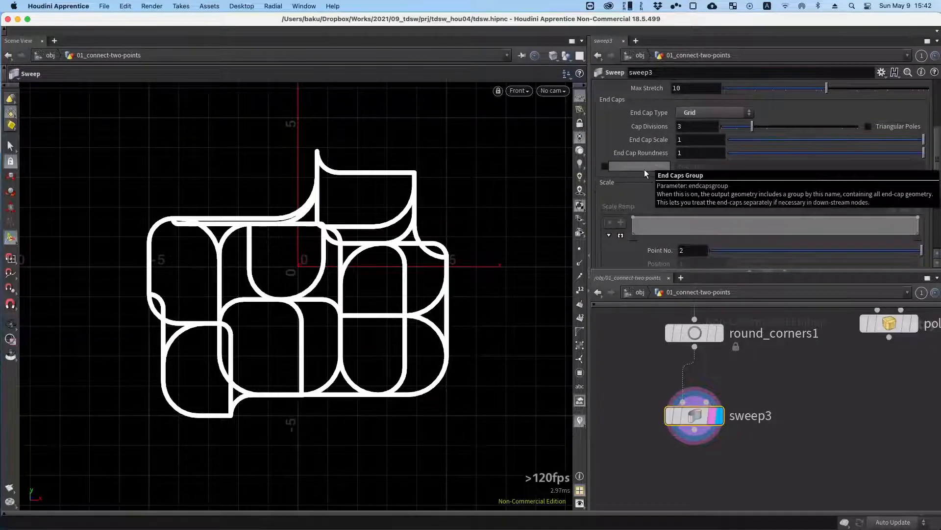
scroll(632, 172, "down", 2)
scroll(621, 171, "up", 8)
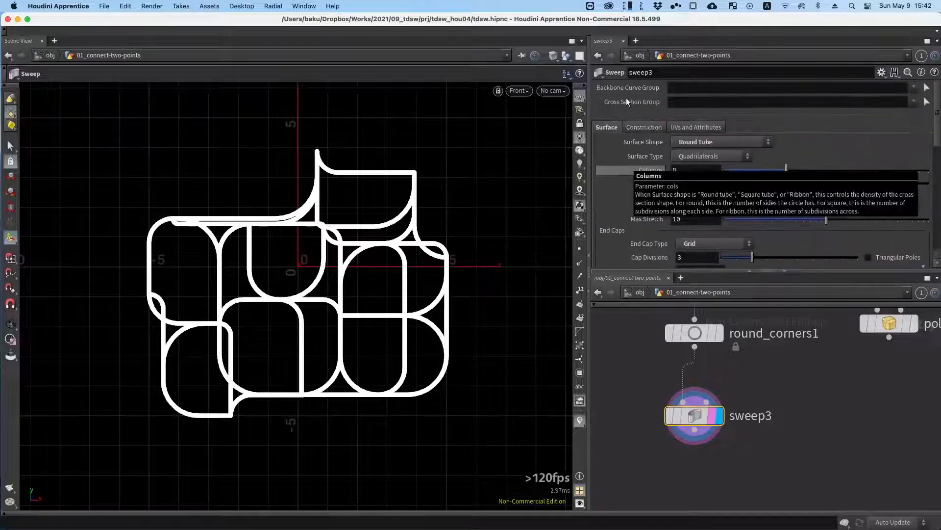
scroll(632, 147, "down", 8)
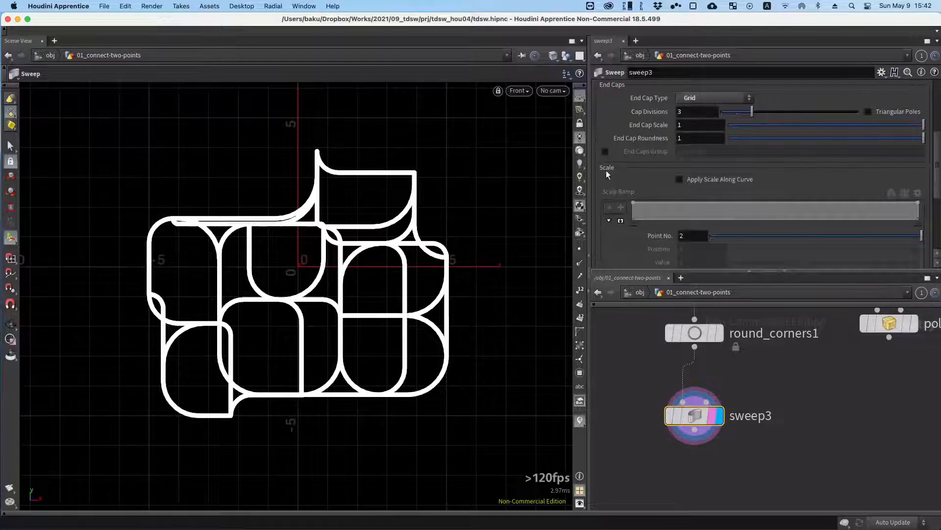
left_click(680, 179)
scroll(646, 155, "down", 2)
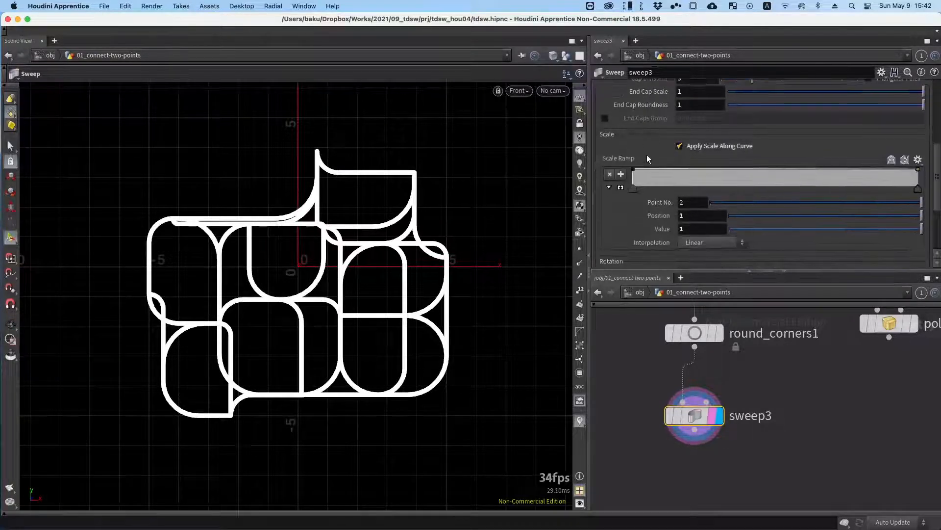
left_click(621, 187)
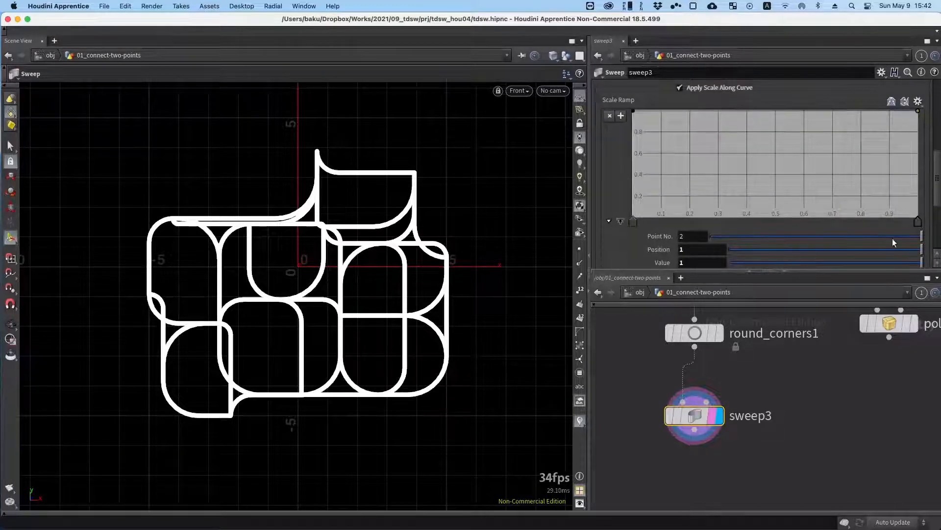
Set the value of the scale ramp's end point to 0.038 and inspect how the tubes taper.
left_click_drag(893, 261, 737, 270)
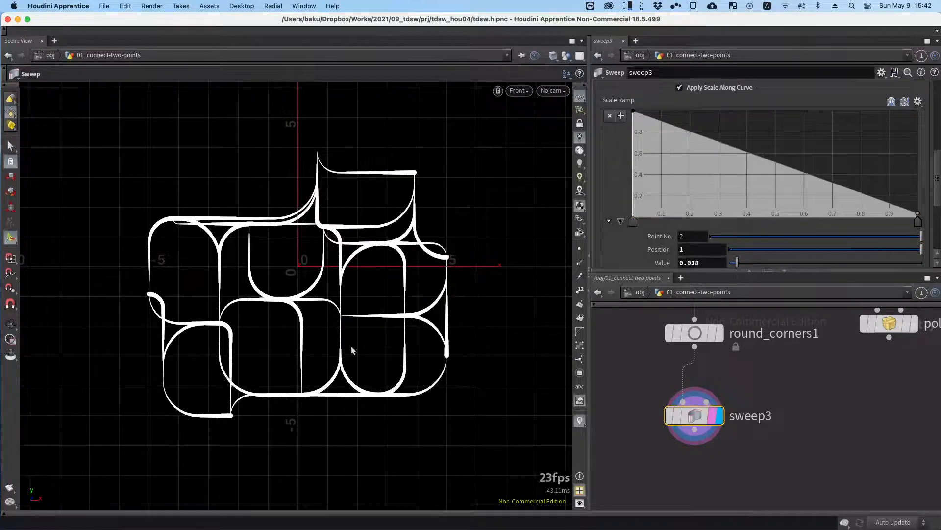
right_click_drag(303, 274, 333, 204, "alt")
middle_click_drag(346, 204, 342, 195, "alt")
right_click_drag(341, 195, 351, 193, "alt")
middle_click_drag(351, 193, 333, 204, "alt")
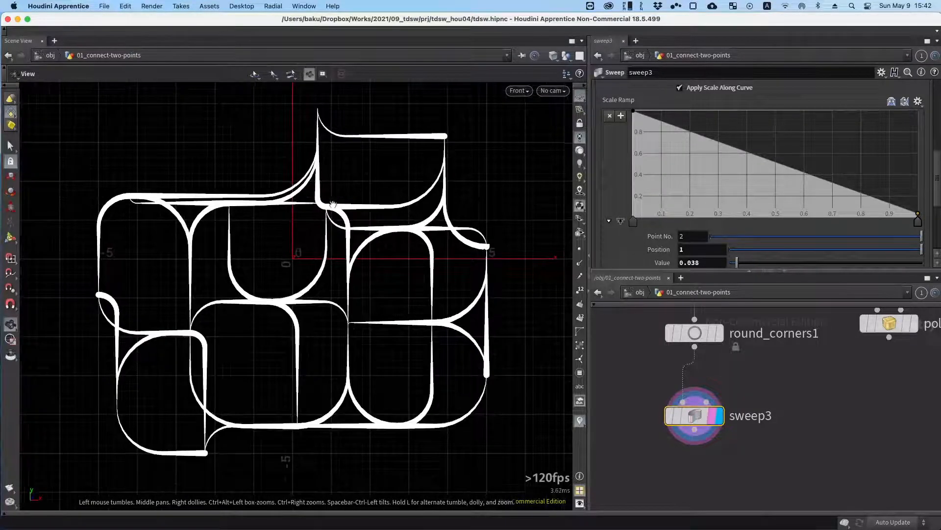
right_click_drag(333, 204, 339, 203, "alt")
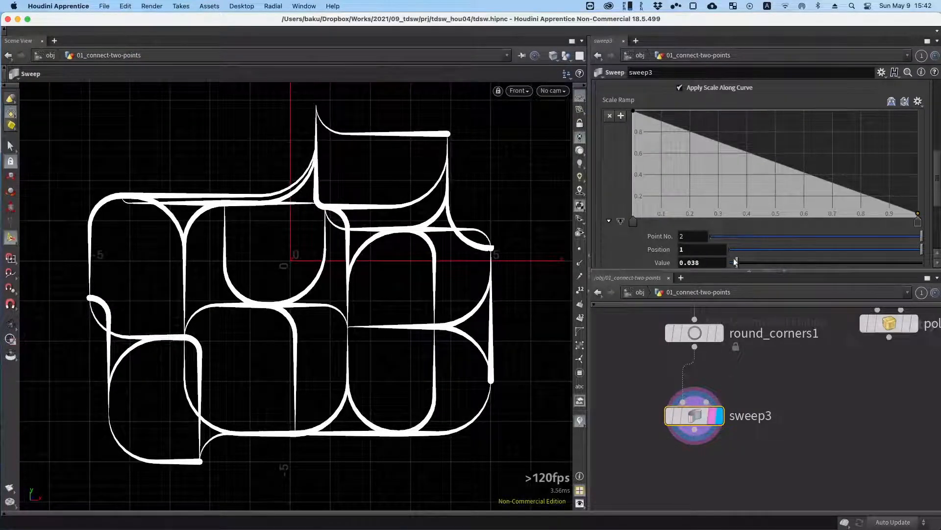
Set the value of the scale ramp's end point back to 1 and select the ramp's first point.
left_click_drag(733, 260, 904, 262)
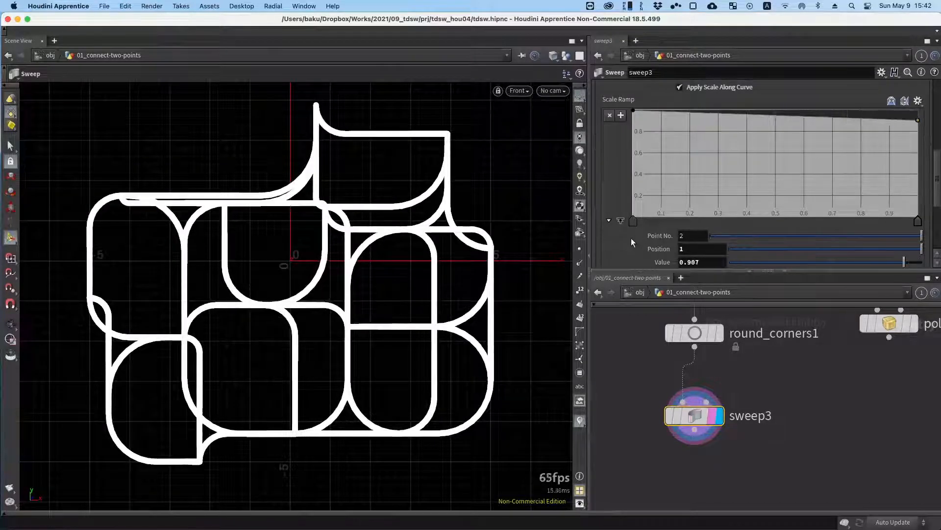
middle_click_drag(631, 237, 633, 240)
left_click(712, 266)
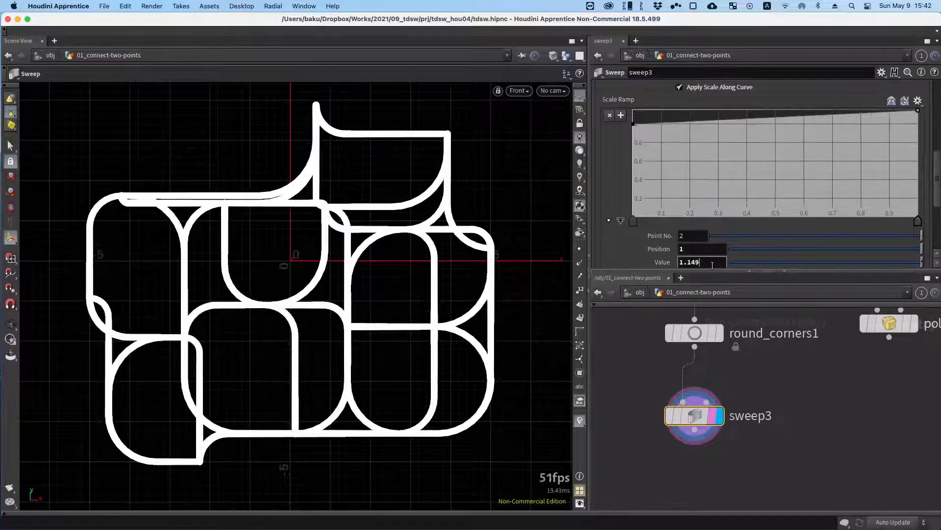
double_click(713, 266)
type("1")
key("Return")
left_click(633, 223)
scroll(624, 251, "down", 1)
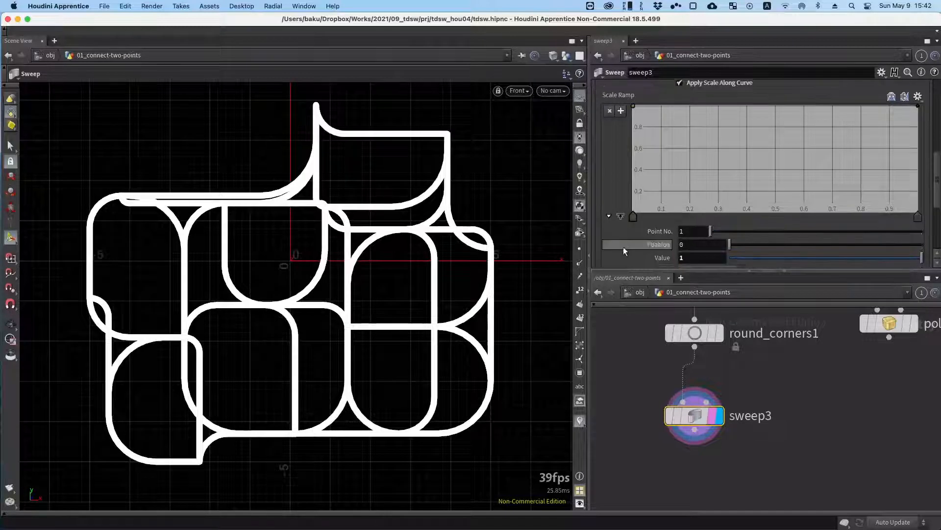
Try a mid-ramp scale point at position about 0.49 with a value of about 0.106, and undo it.
scroll(623, 247, "down", 2)
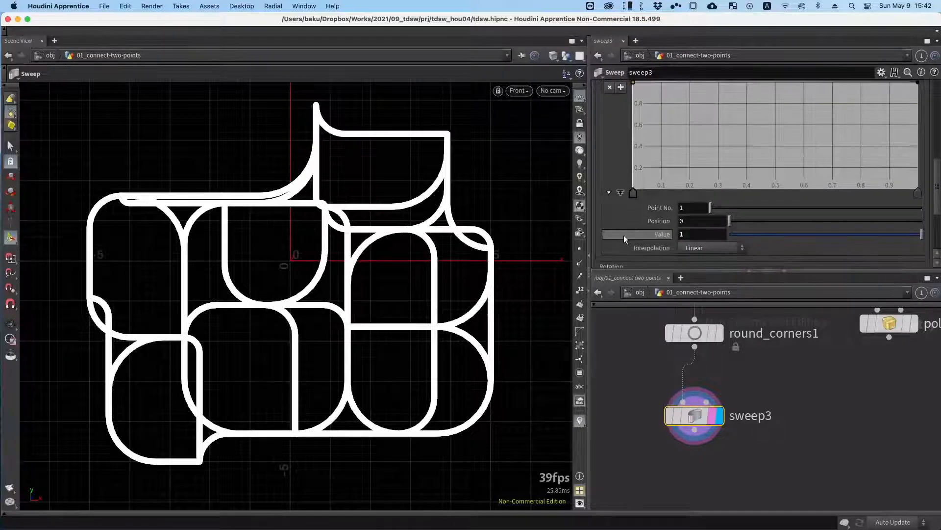
scroll(624, 235, "up", 1)
left_click_drag(777, 118, 773, 188)
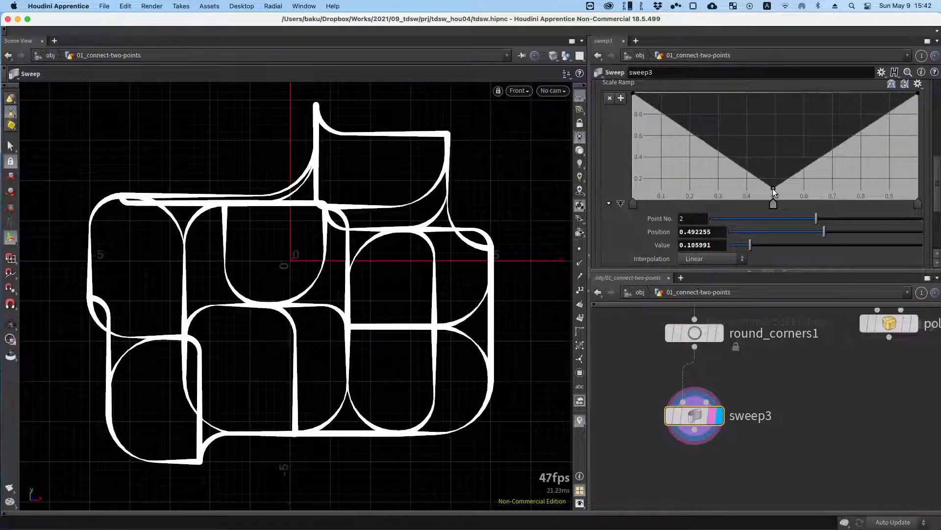
key("super+z")
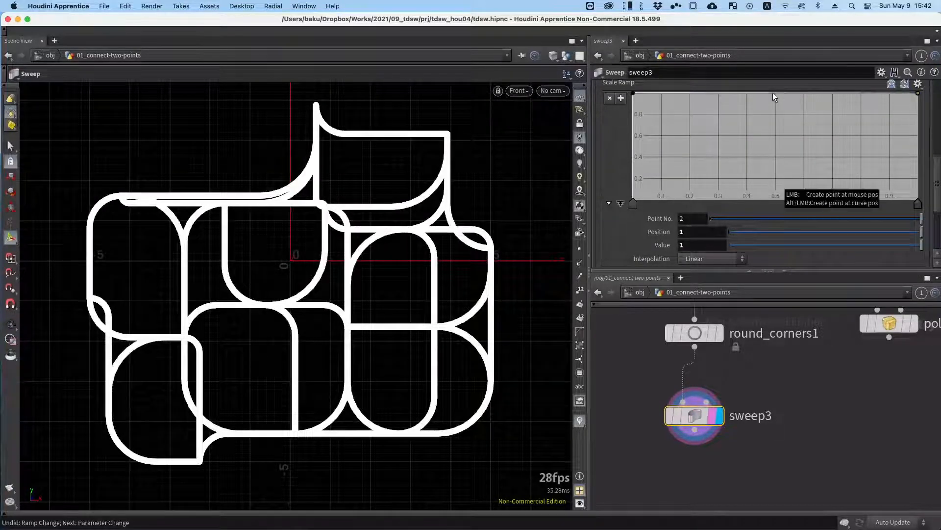
left_click_drag(721, 96, 716, 111)
left_click_drag(803, 104, 761, 140)
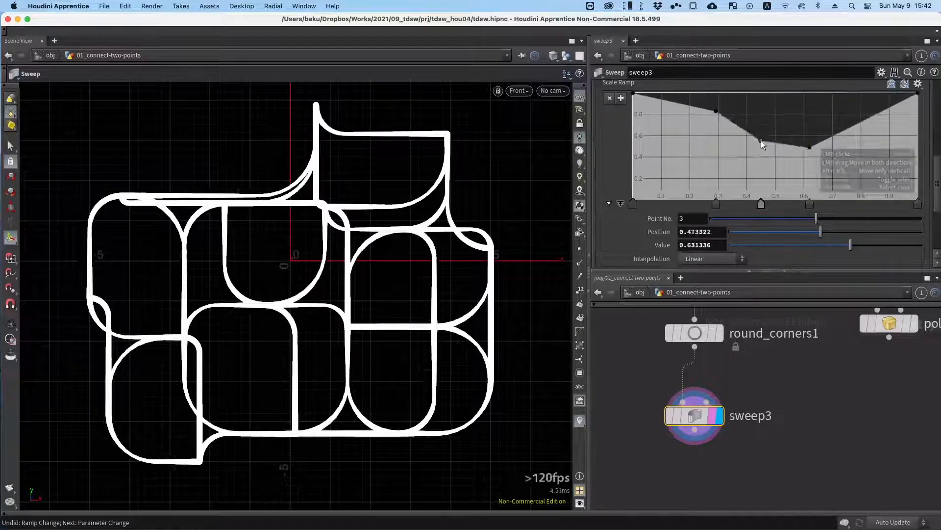
key("super+z")
key("super+z")
key("super+z")
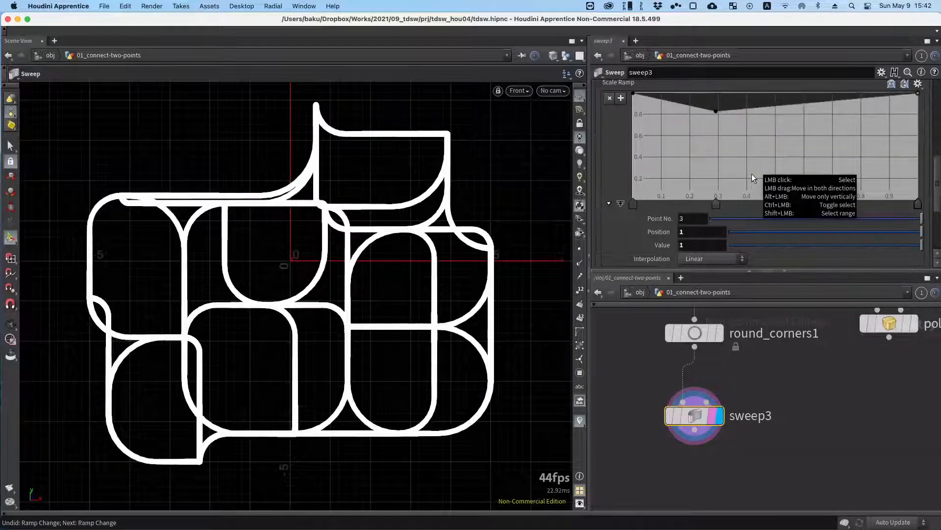
left_click_drag(715, 111, 746, 154)
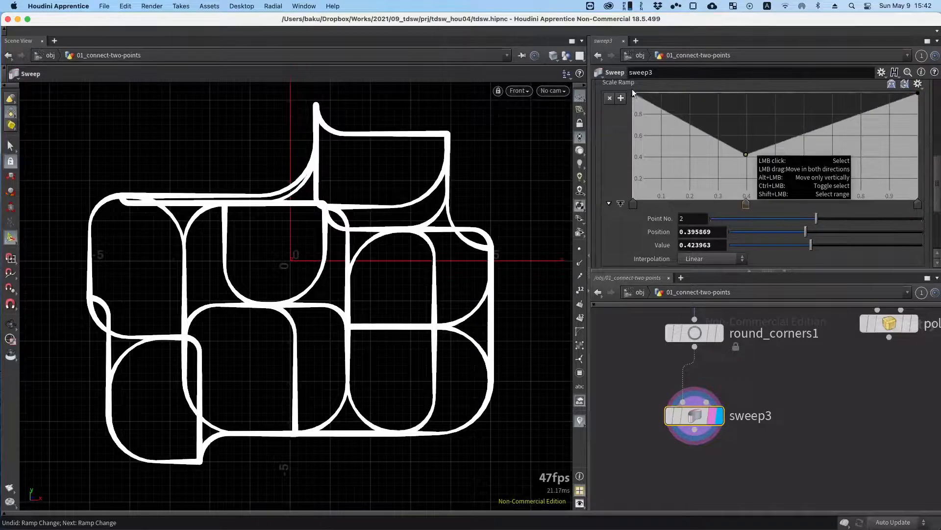
left_click(746, 204, "ctrl")
Set the interpolation of the scale ramp's first point to B-Spline.
left_click(633, 203)
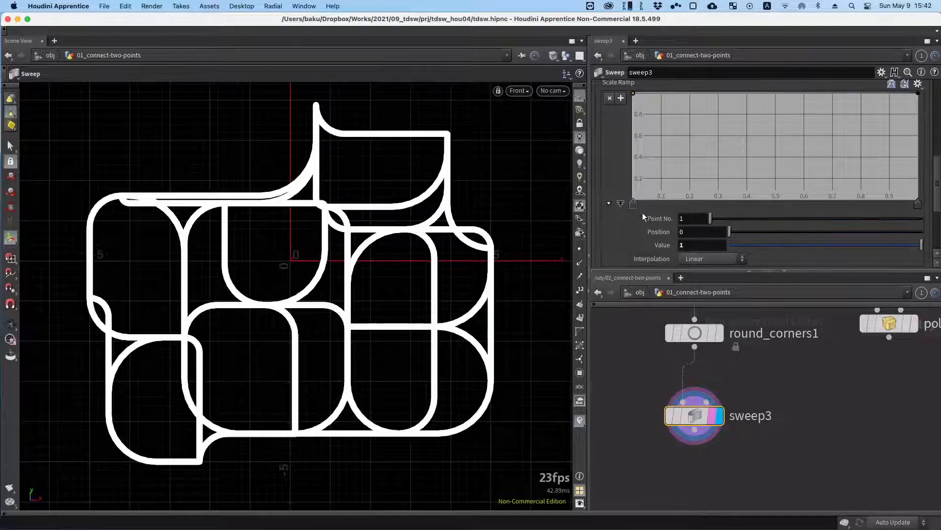
left_click(703, 259)
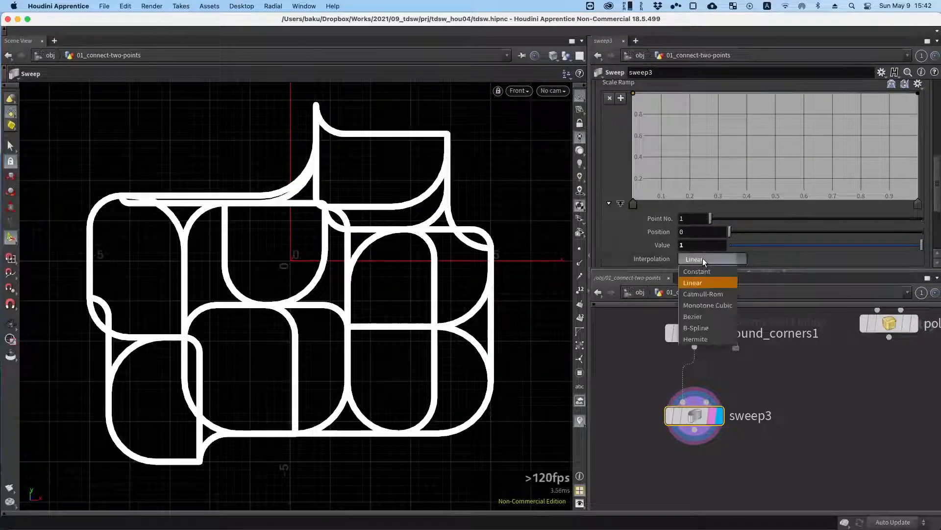
left_click(708, 327)
Shape the scale ramp into a smooth dip with points at full scale near 0.16 and 0.79 and low points near 0.45 and 0.56.
left_click(680, 94)
left_click(763, 182)
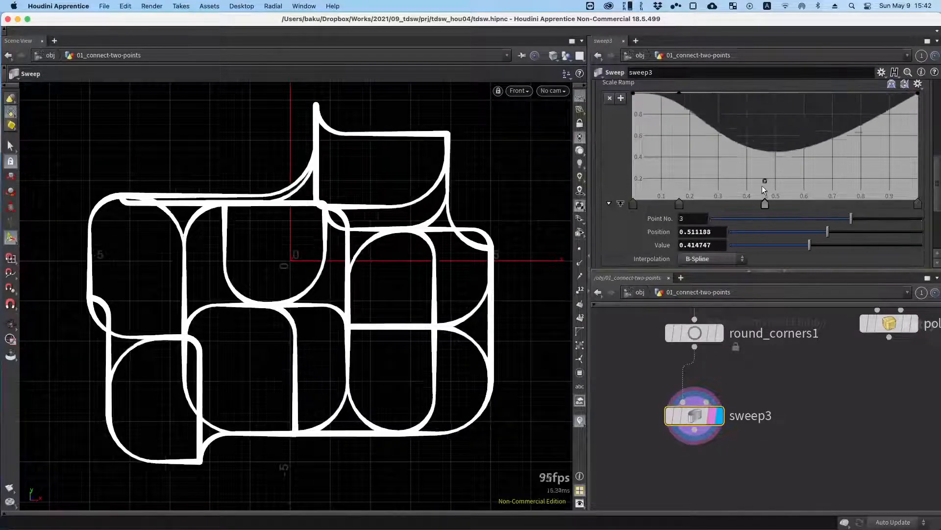
left_click_drag(763, 183, 762, 199)
left_click(794, 191)
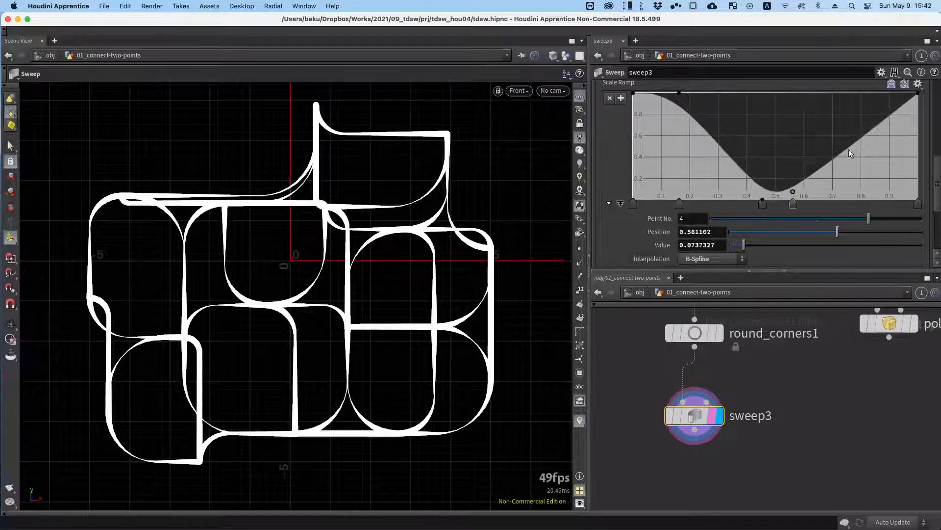
left_click_drag(848, 149, 858, 91)
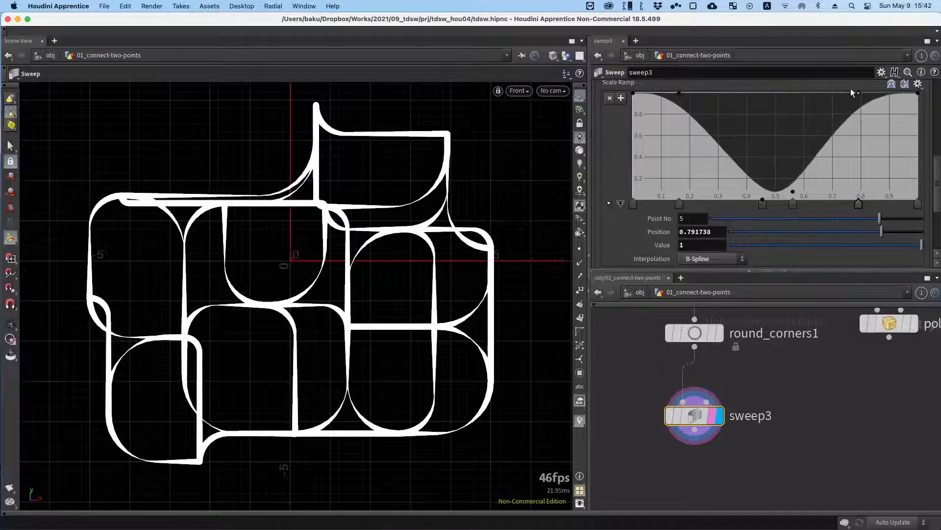
Display round_corners1 with its points shown and examine the point spacing along the curves.
left_click_drag(747, 373, 710, 398, "alt")
left_click(716, 347)
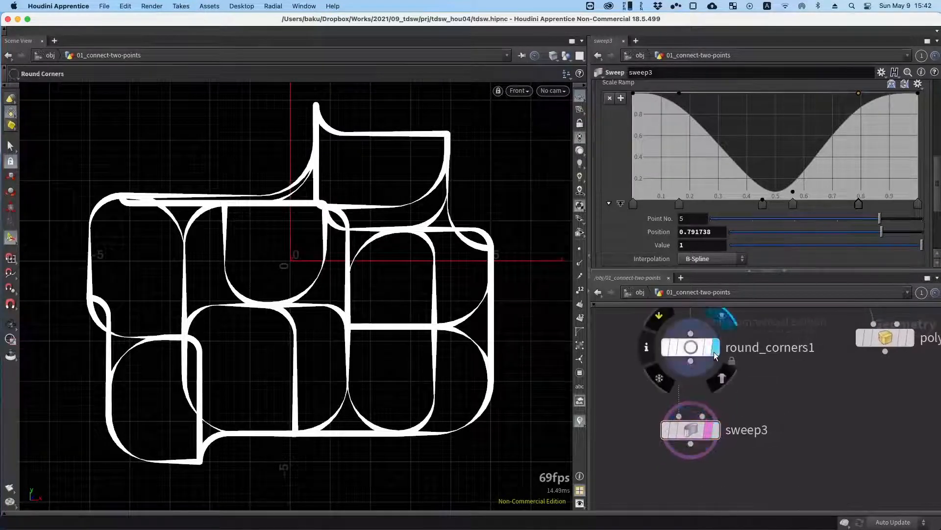
left_click(579, 248)
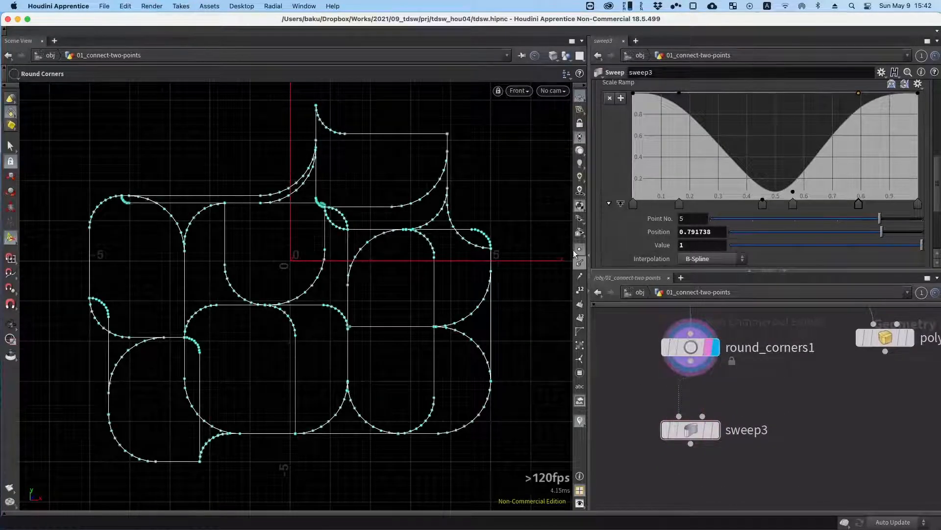
right_click_drag(371, 155, 431, 79, "alt")
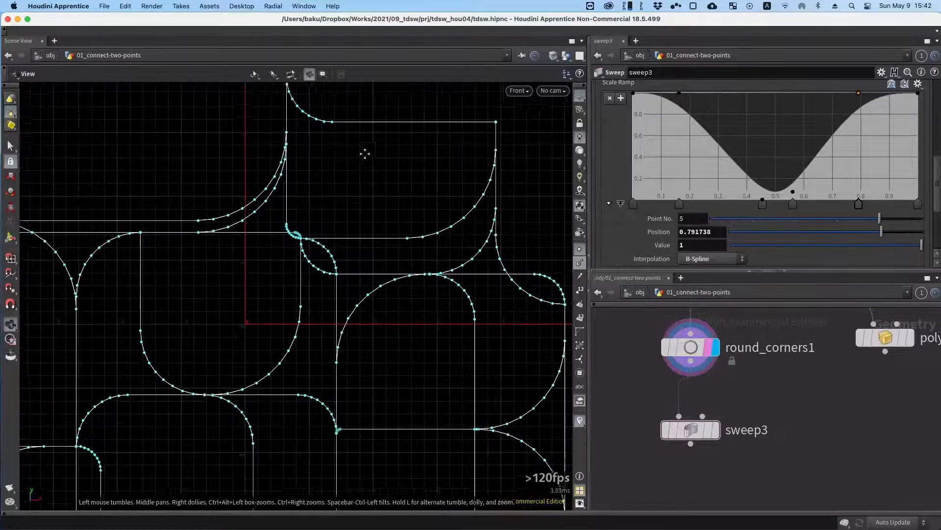
middle_click_drag(363, 153, 299, 211, "alt")
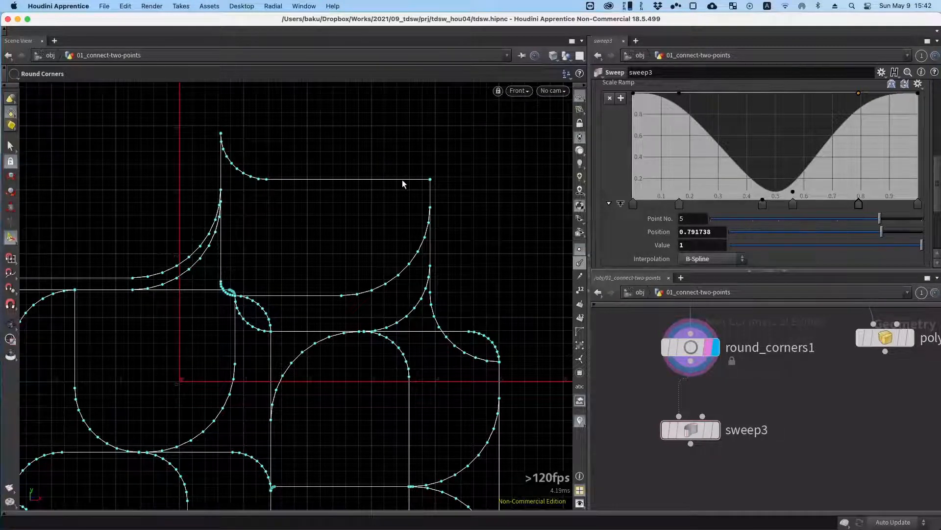
Insert a Resample node between round_corners1 and sweep3, moving sweep3 down to make room, and display its output.
left_click_drag(634, 410, 645, 386, "alt")
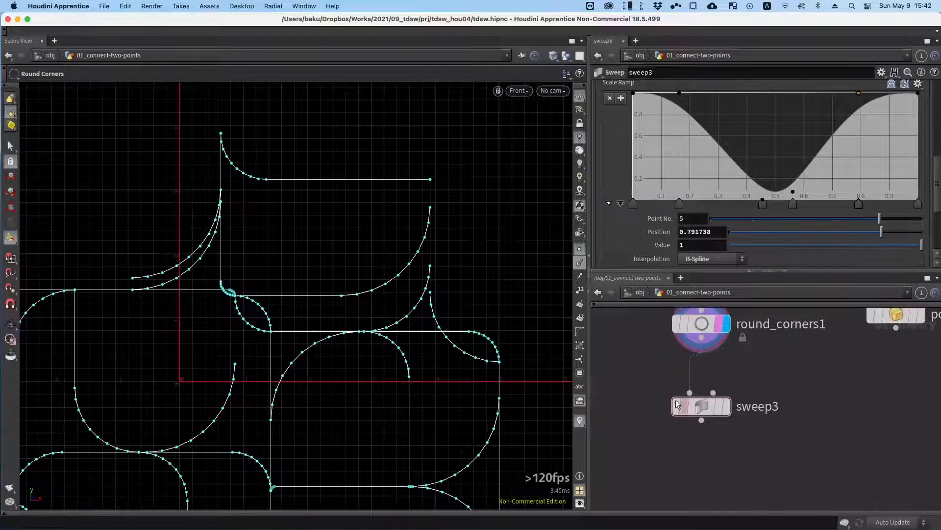
left_click_drag(700, 410, 701, 449)
key("Tab")
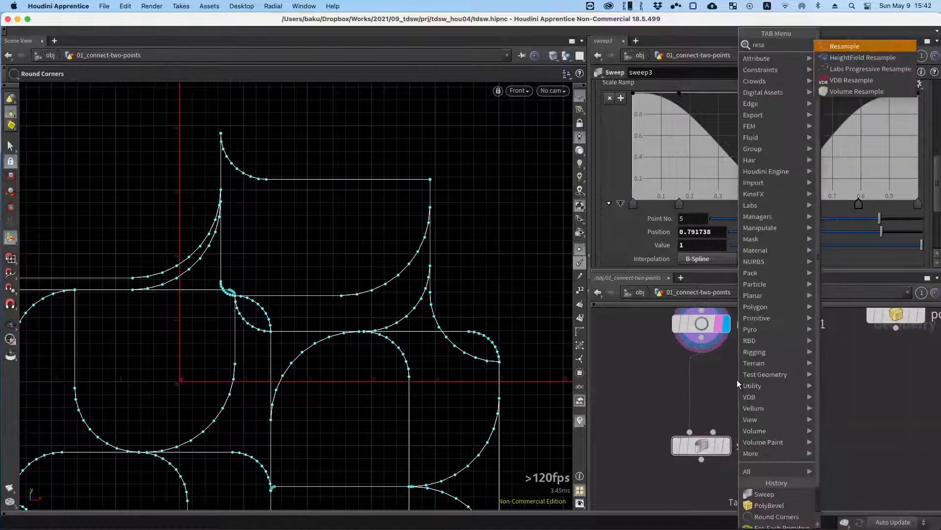
key("Escape")
left_click(692, 377)
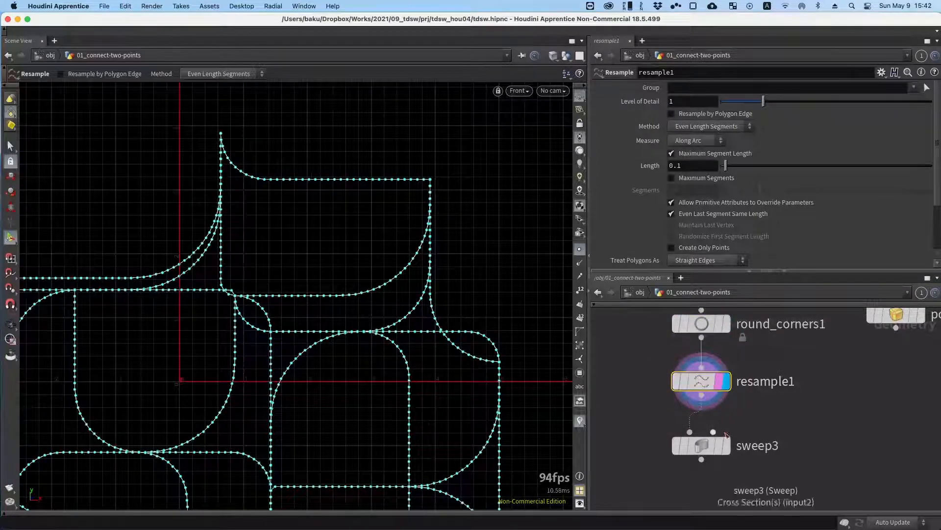
Display sweep3 again, hide the point markers and check the tapered tubes up close.
left_click(725, 446)
left_click(704, 445)
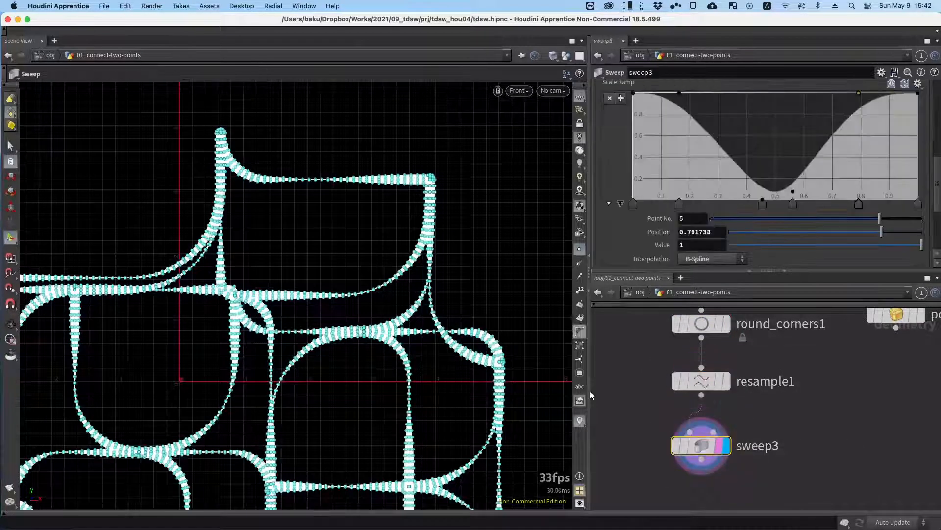
left_click(580, 249)
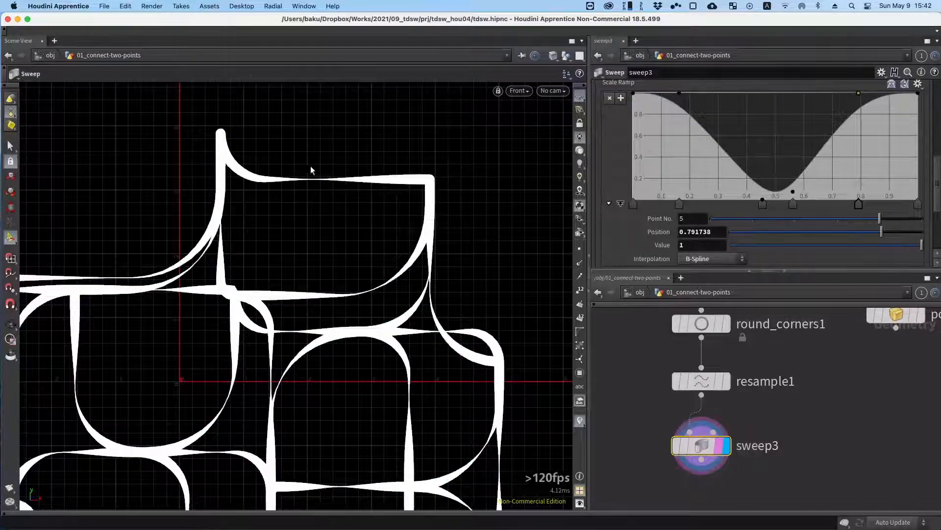
right_click_drag(310, 167, 339, 128, "alt")
Toggle the bypass of resample1 repeatedly to compare the tubes with and without resampling, and reselect sweep3.
left_click(701, 381)
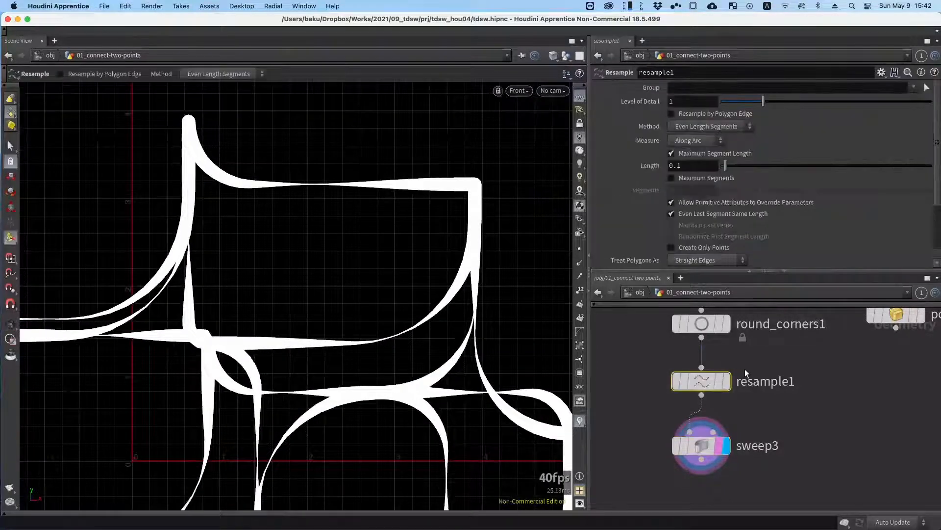
key("q")
key("q")
key("q")
key("q")
key("q")
left_click(684, 444)
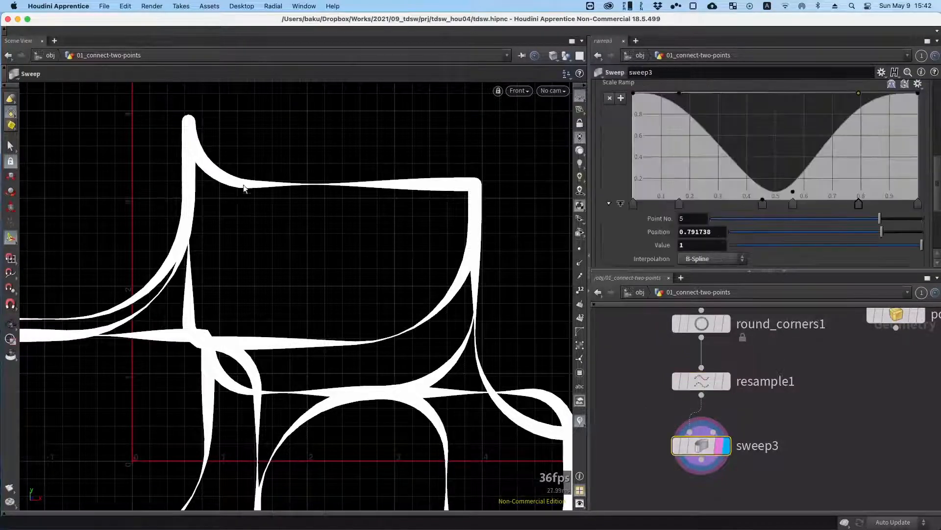
Set the sweep3 tube radius to 0.149 and its columns to 11.
right_click_drag(162, 225, 156, 197, "alt")
middle_click_drag(233, 295, 334, 235, "alt")
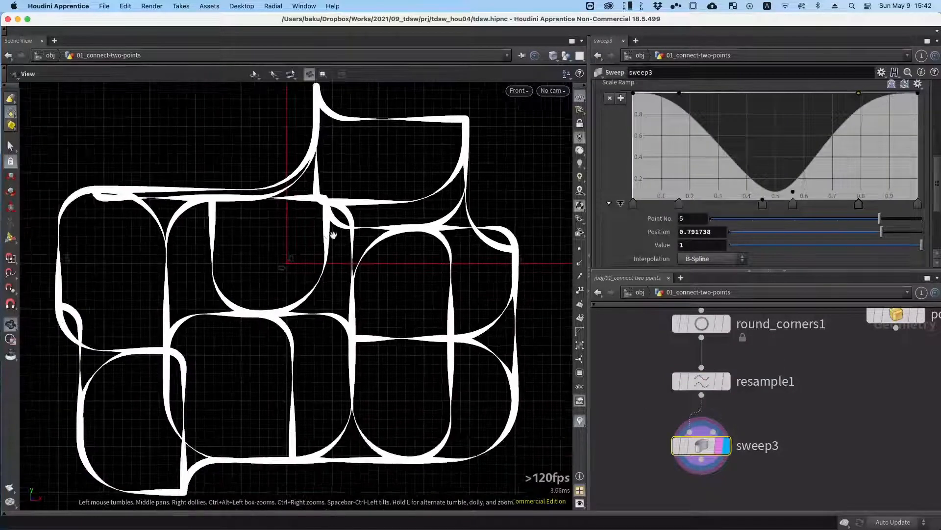
right_click_drag(334, 235, 286, 265, "alt")
scroll(613, 156, "up", 10)
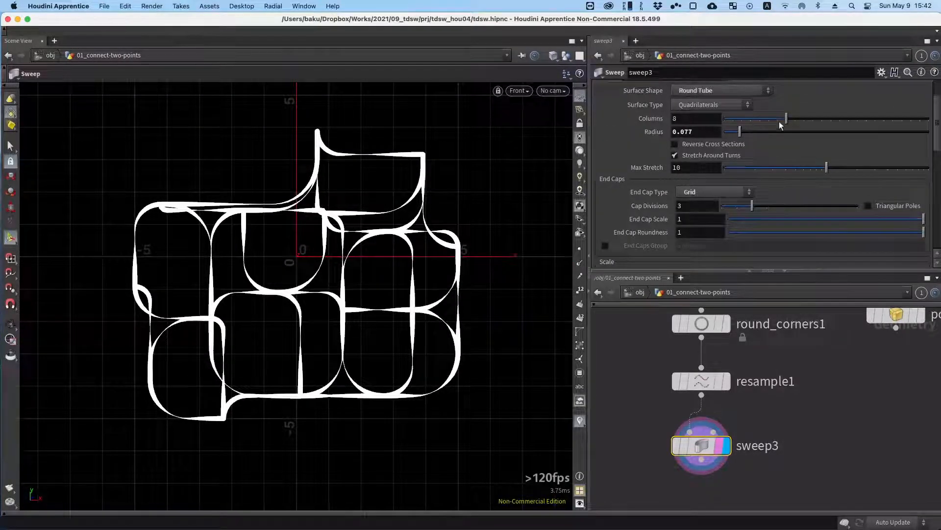
left_click_drag(746, 129, 813, 117)
scroll(327, 169, "down", 5)
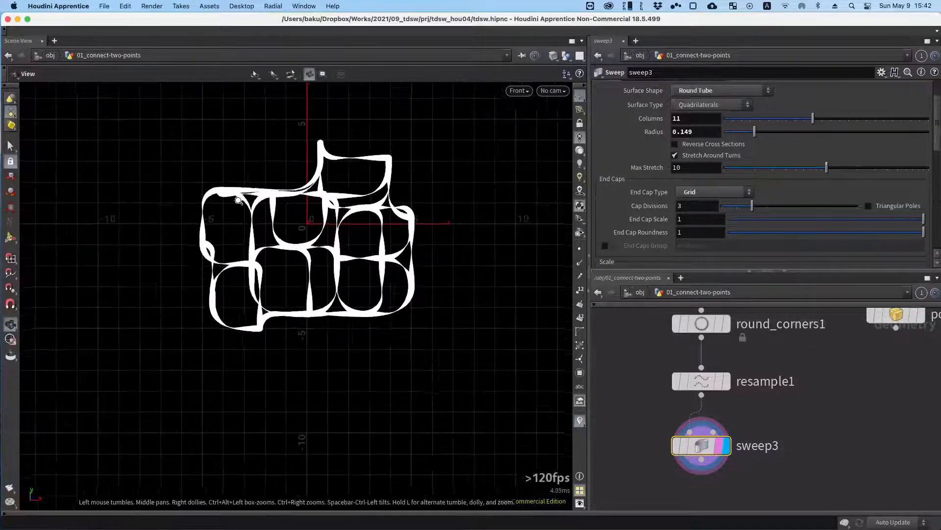
Switch the viewport to a perspective view and inspect the swept tube mesh at an angle.
middle_click_drag(325, 168, 282, 191, "alt")
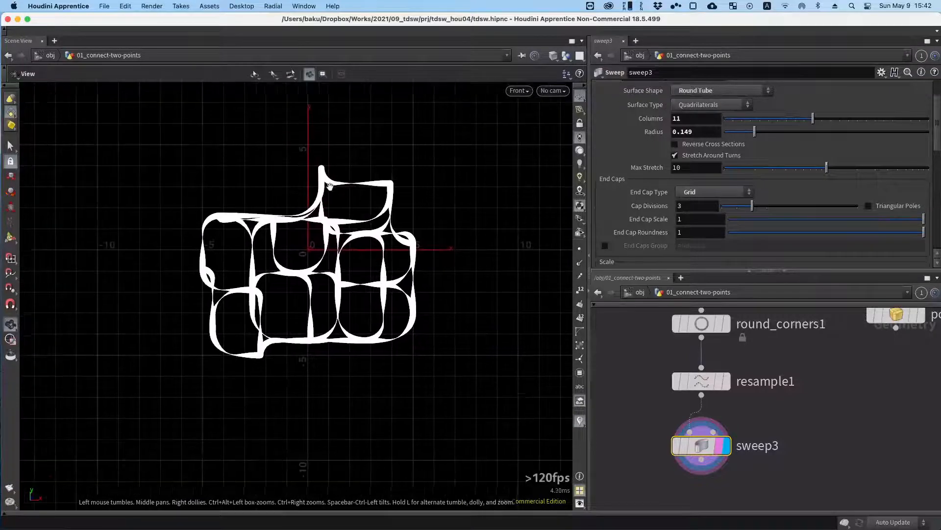
key("Escape")
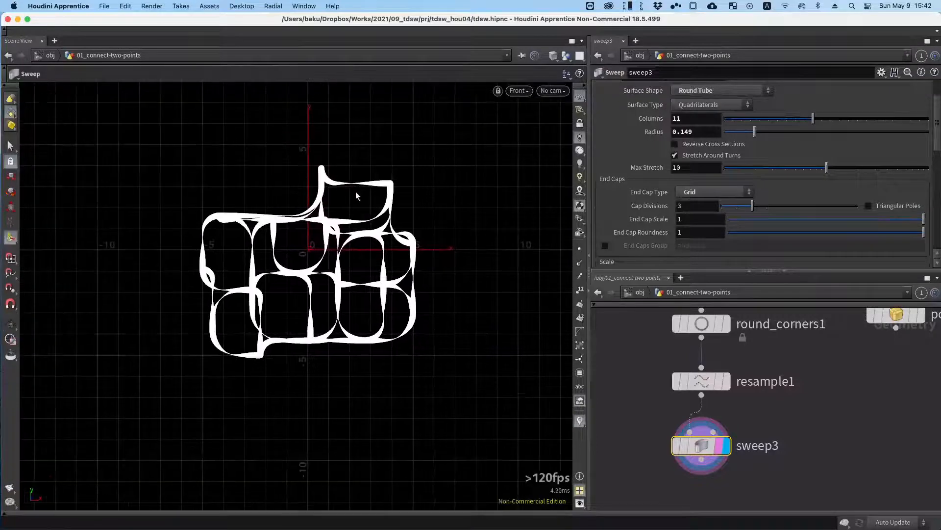
key("Escape")
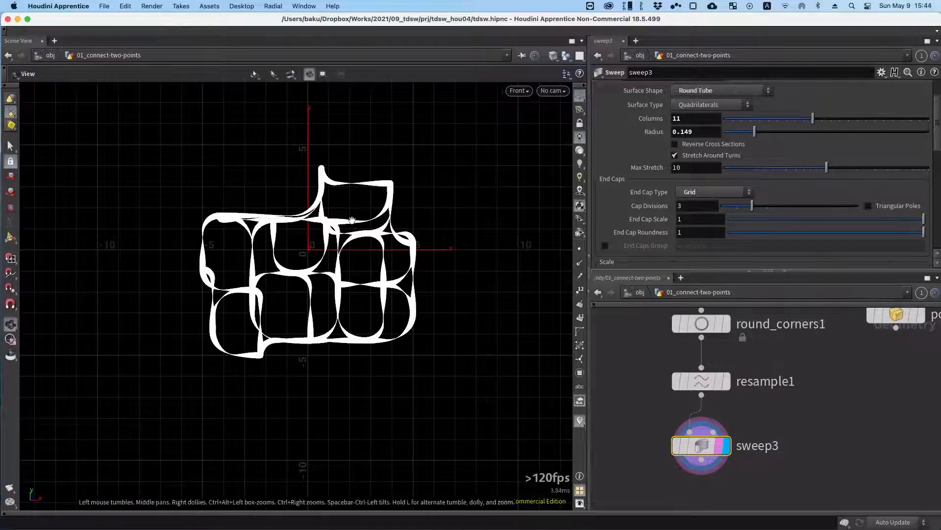
mouse_move(337, 229)
left_mouse_down()
mouse_move(244, 243)
mouse_move(294, 230)
mouse_move(204, 258)
mouse_move(405, 257)
mouse_move(352, 291)
mouse_move(273, 310)
mouse_move(322, 269)
mouse_move(304, 275)
mouse_move(315, 248)
left_mouse_up()
key("Return")
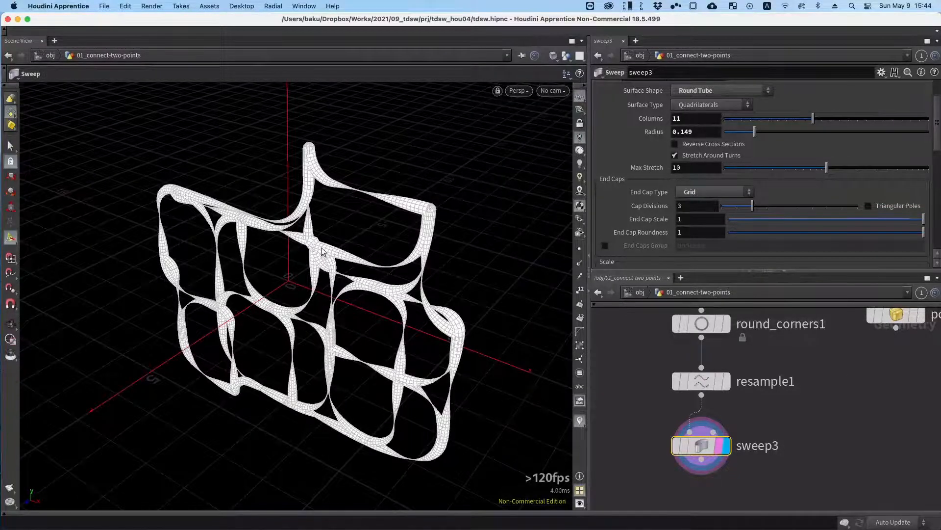
Switch to the presentation board and examine its Principles list.
key("ctrl+Right")
scroll(323, 250, "up", 1)
scroll(322, 250, "up", 1)
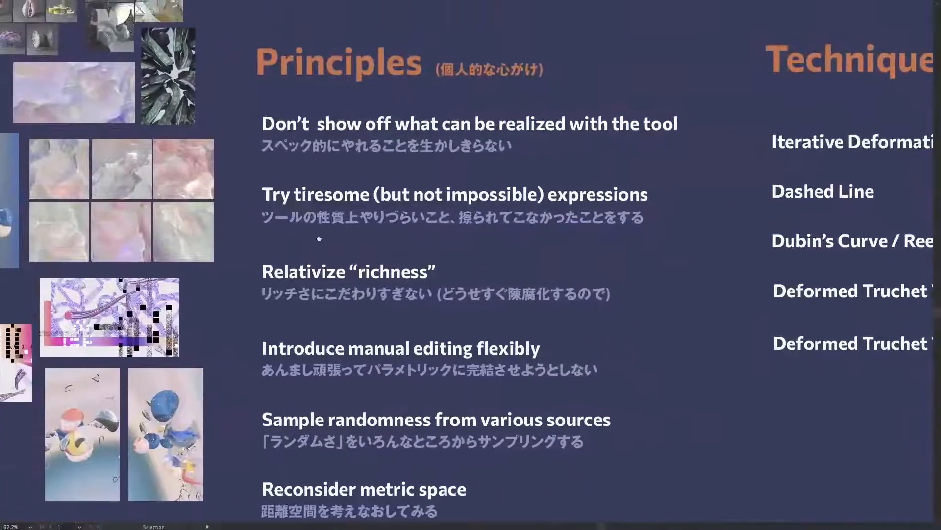
left_click(495, 128)
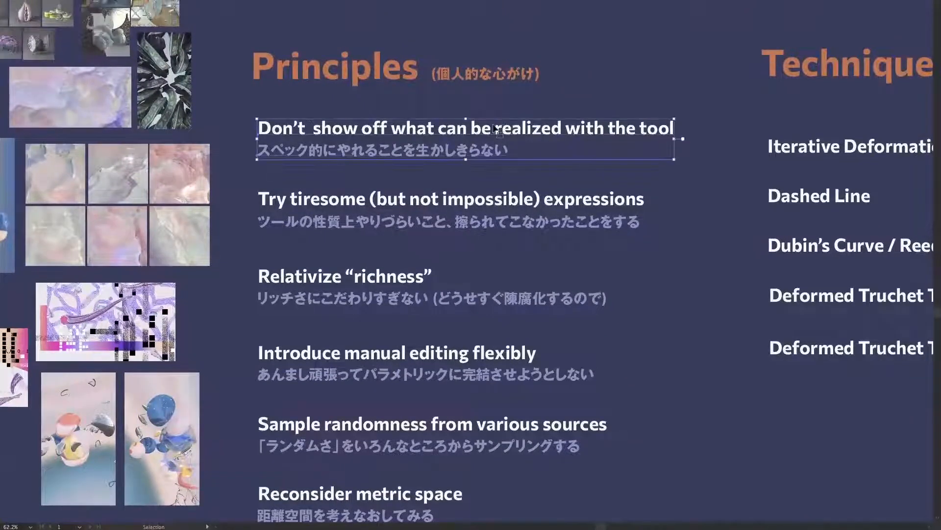
scroll(407, 179, "right", 1)
scroll(407, 178, "up", 1)
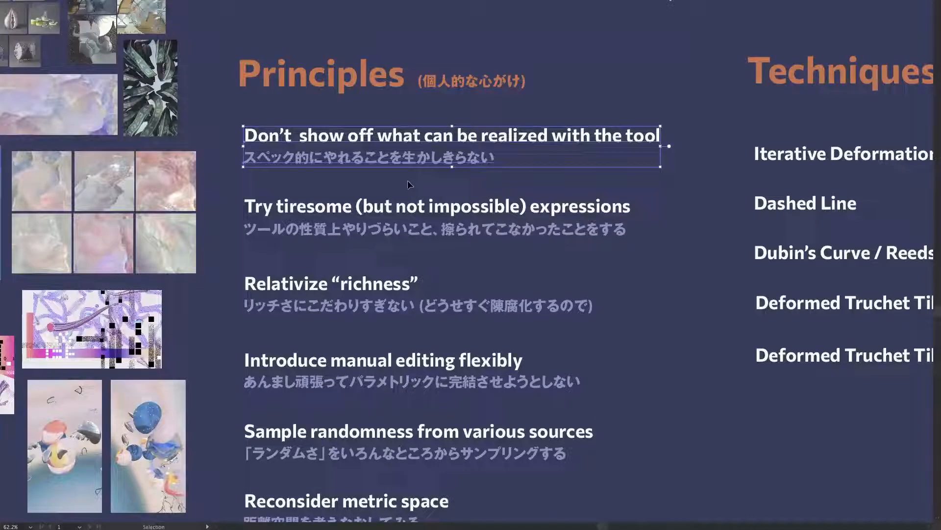
left_click(408, 182)
key("space")
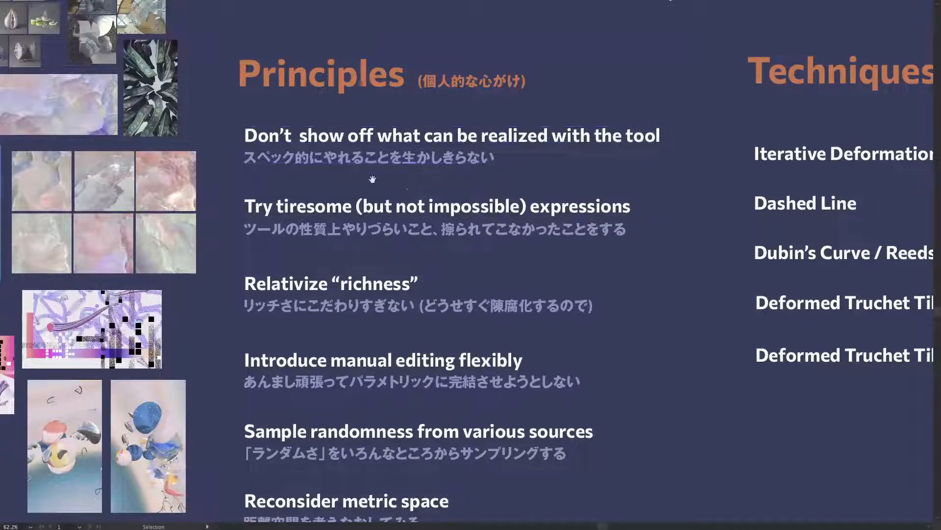
left_click_drag(349, 180, 358, 185)
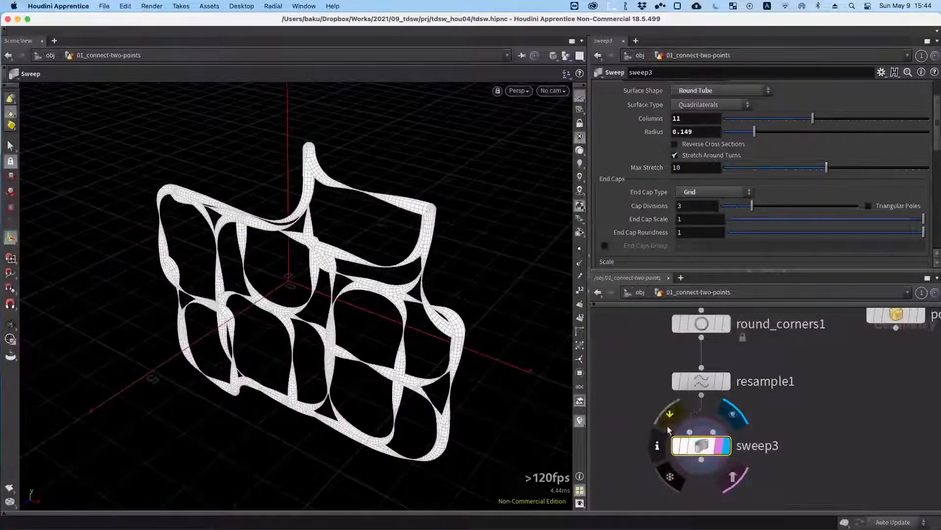
Return to Houdini and examine the sweep3 tubes from different angles in the perspective view.
left_click(679, 445)
left_click(678, 446)
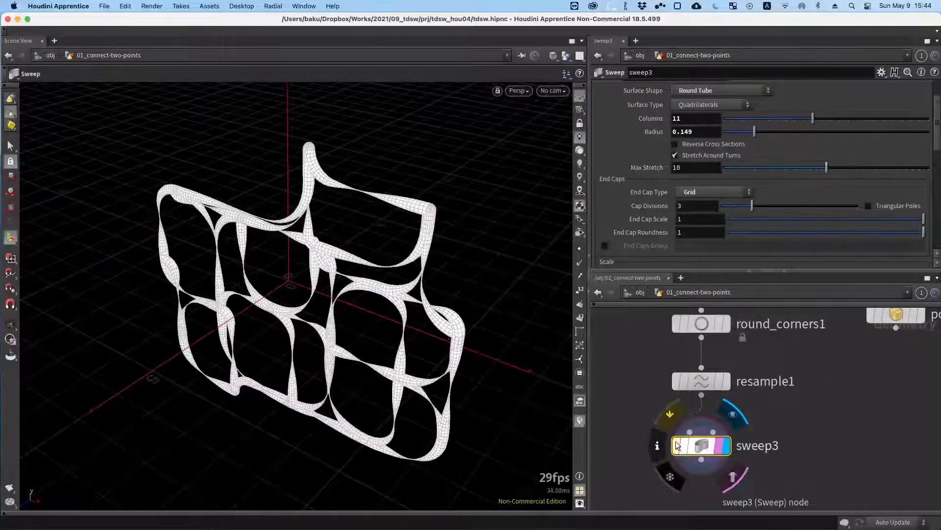
right_click(351, 196)
left_click(287, 219)
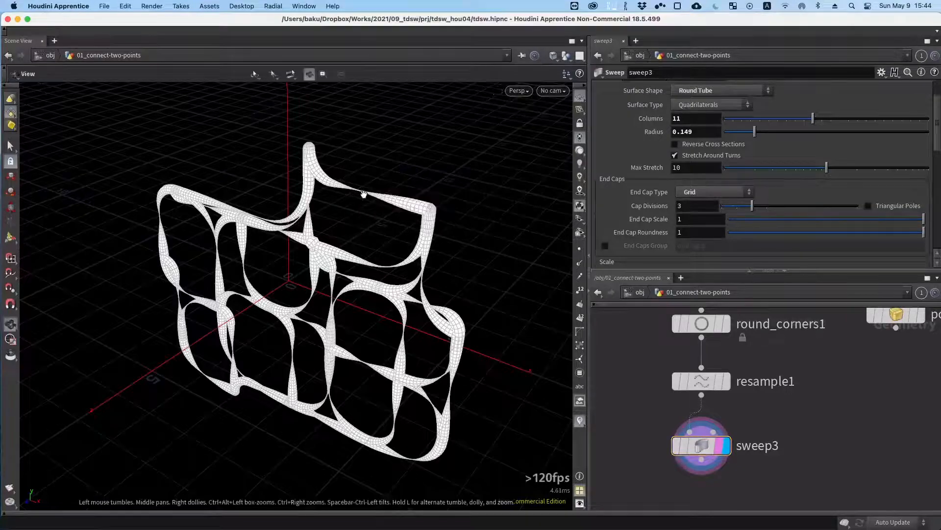
right_click_drag(361, 194, 315, 234, "alt")
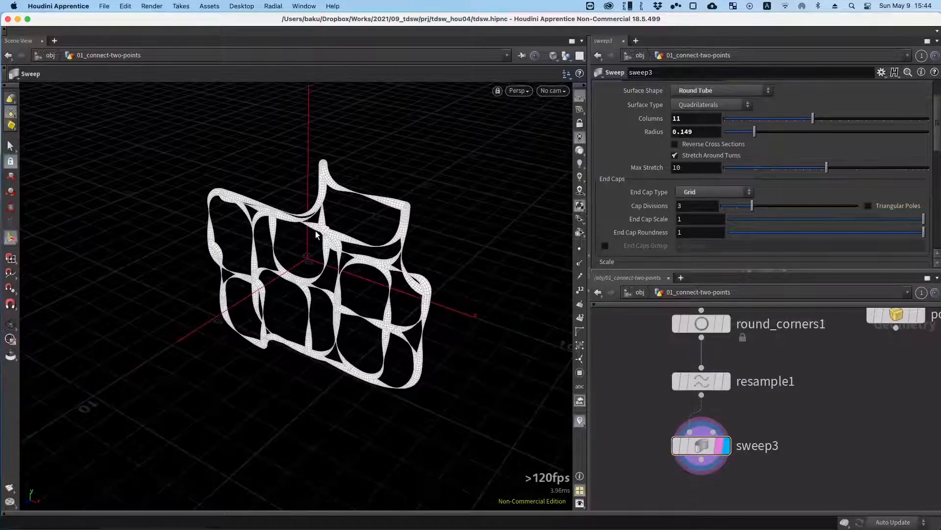
left_click_drag(331, 251, 333, 238, "alt")
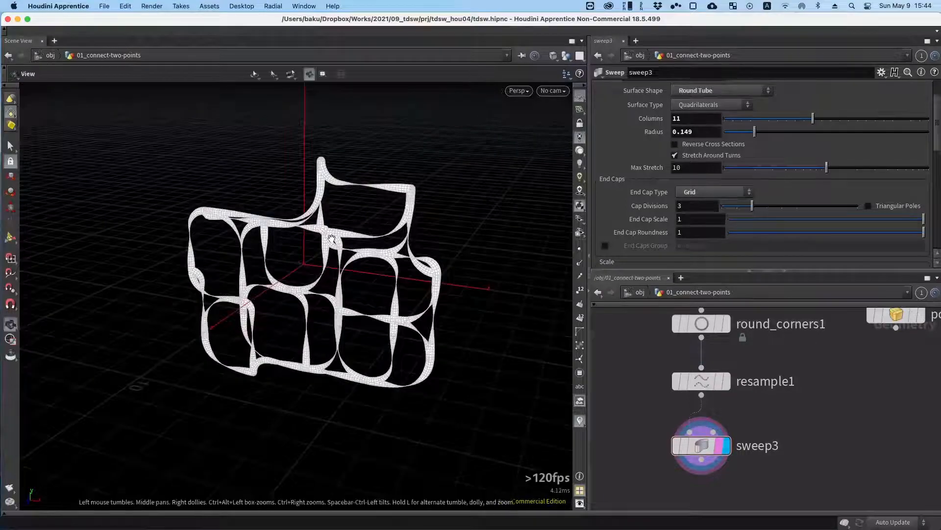
Switch the viewport to the front view and show the swept tubes shaded without the wireframe overlay.
key("space+3")
right_click_drag(417, 122, 414, 126, "alt")
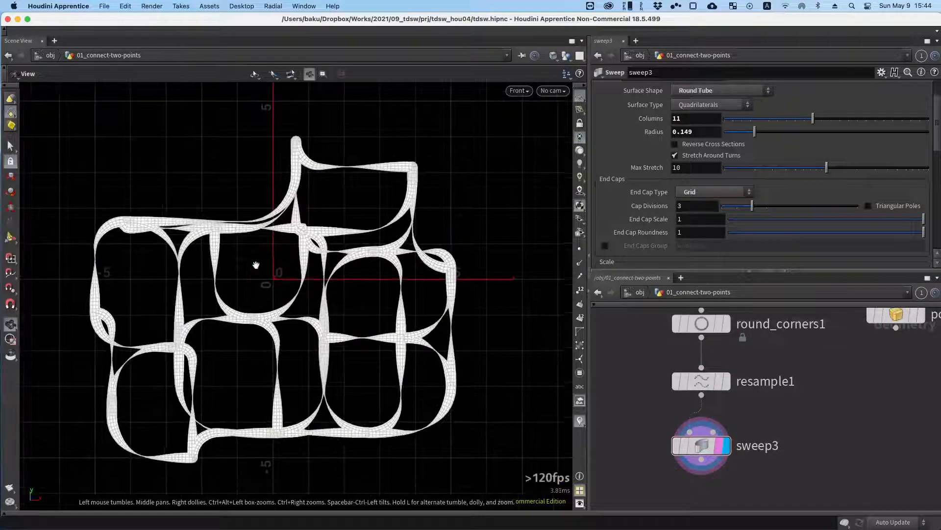
middle_click_drag(255, 265, 293, 237, "alt")
key("shift+w")
key("shift+w")
key("shift+w")
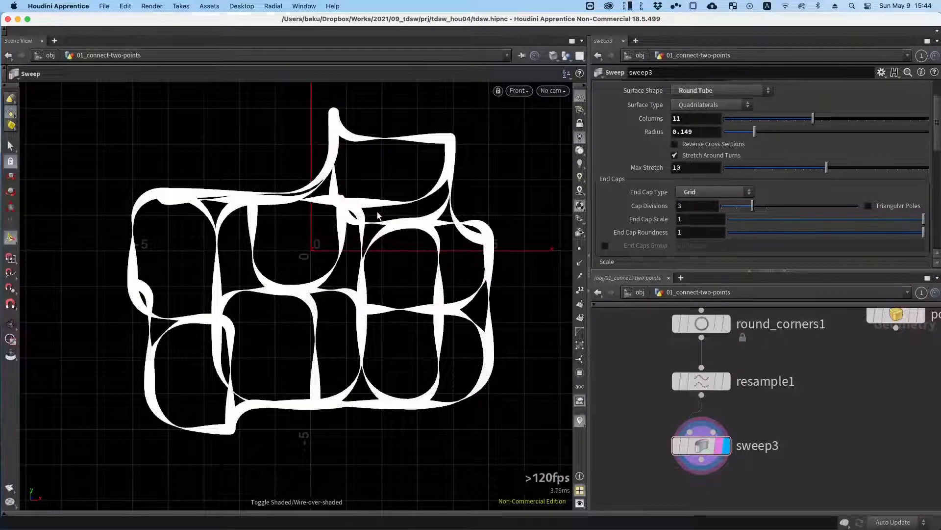
key("shift+w")
key("shift+w")
Thin the sweep3 tubes by setting their radius to 0.038.
mouse_move(382, 279)
right_mouse_down("alt")
mouse_move(391, 224)
mouse_move(383, 278)
right_mouse_up("alt")
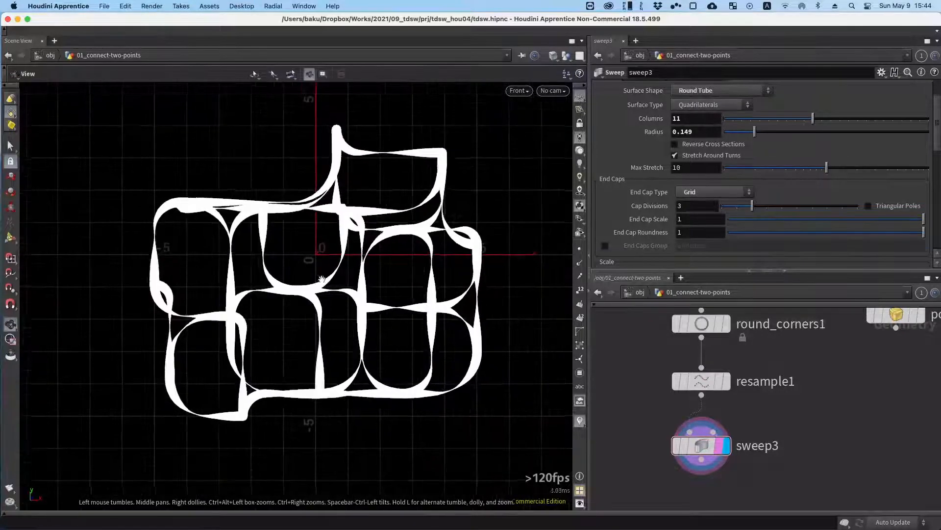
middle_click_drag(383, 277, 378, 268, "alt")
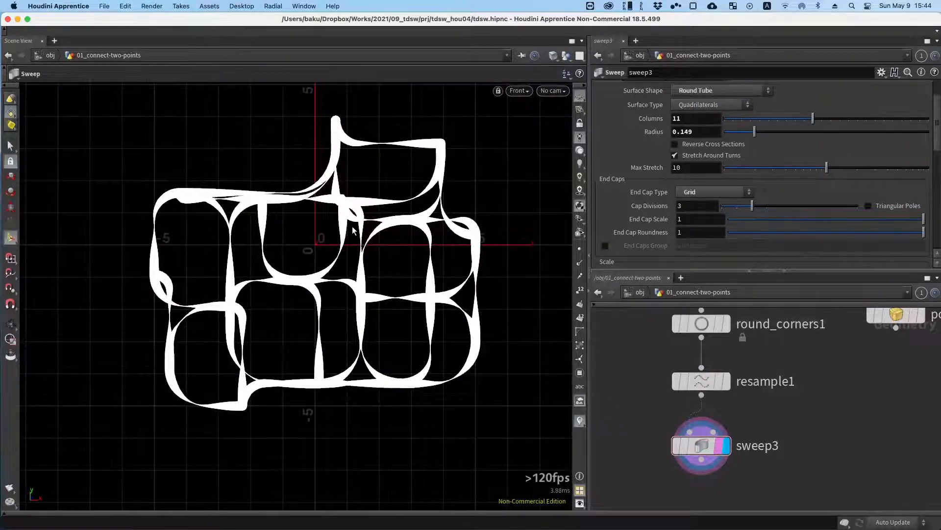
right_click_drag(383, 222, 307, 212, "alt")
middle_click_drag(364, 183, 326, 197, "alt")
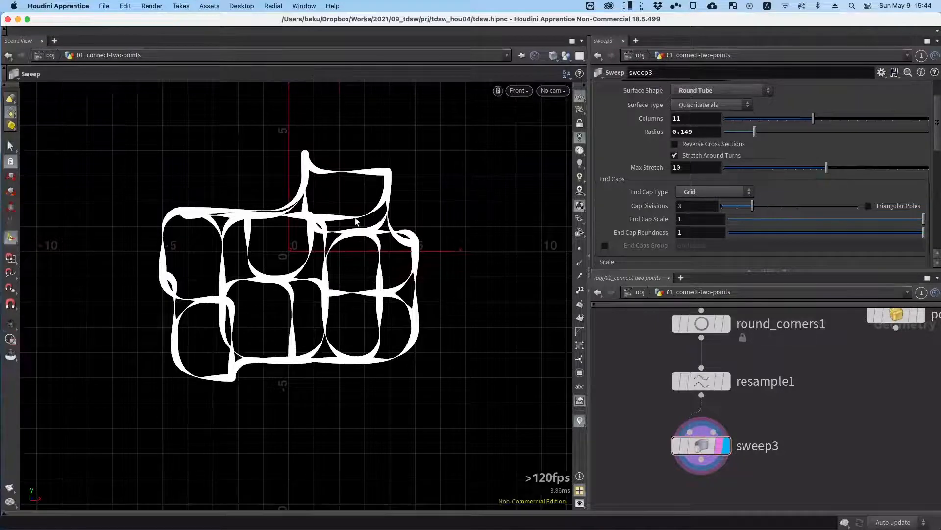
mouse_move(347, 219)
right_mouse_down("alt")
mouse_move(334, 206)
mouse_move(333, 220)
right_mouse_up("alt")
middle_click_drag(306, 190, 320, 205, "alt")
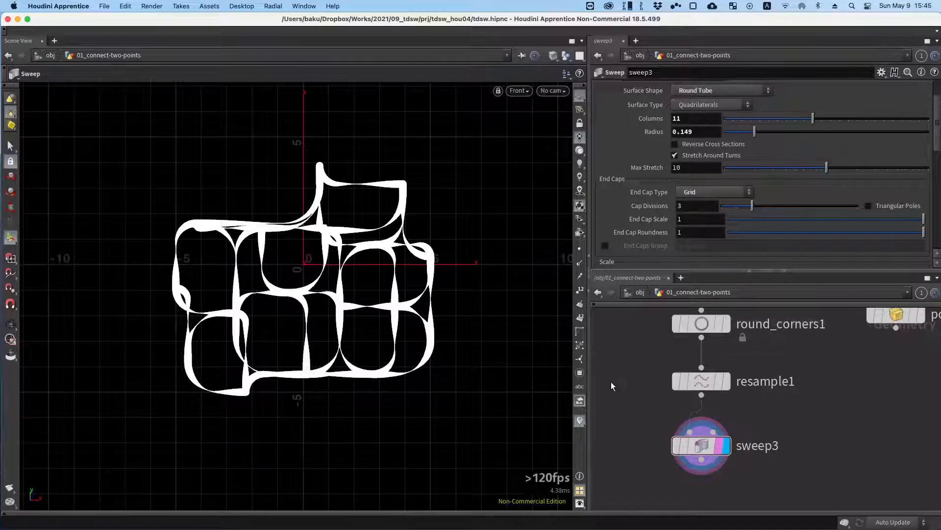
middle_click_drag(637, 381, 648, 428, "alt")
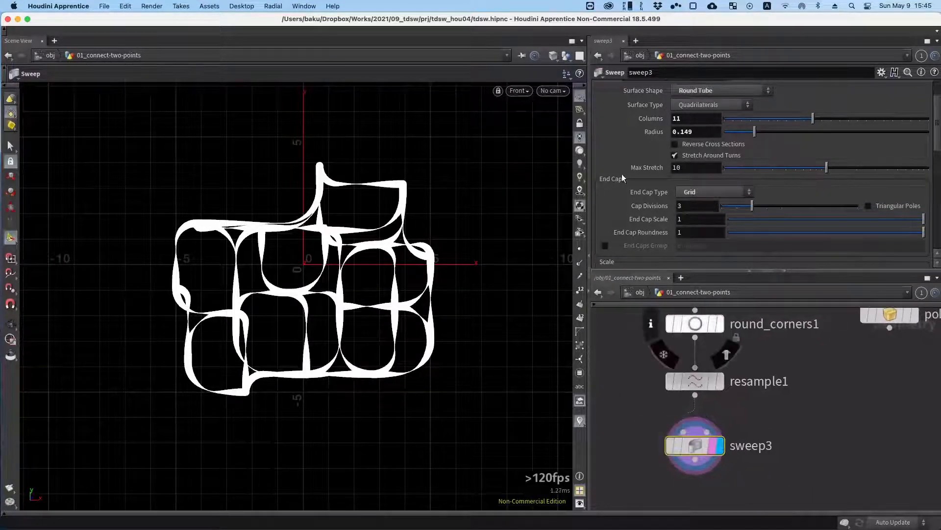
left_click_drag(755, 131, 731, 133)
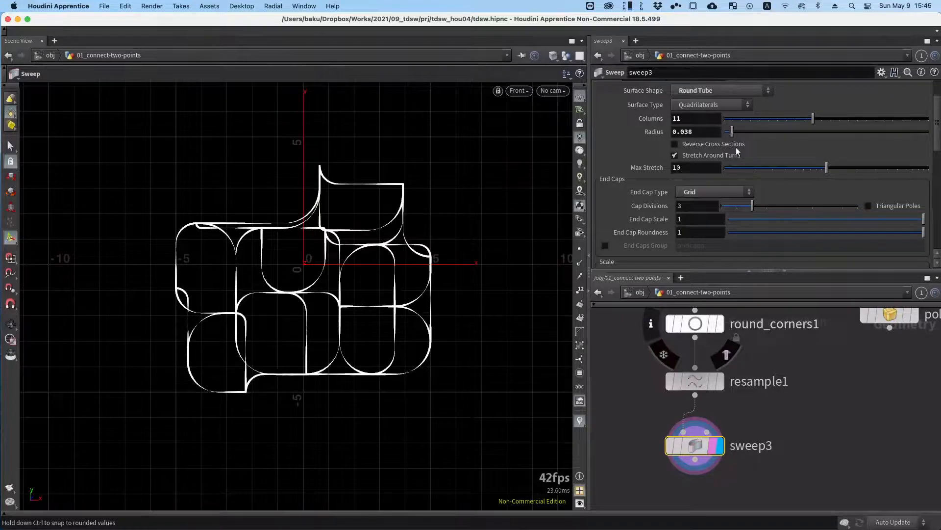
Return to the network branches below the TWO_POINTS null and save the scene file tdsw.hipnc.
left_click_drag(839, 396, 768, 386)
scroll(768, 386, "down", 10)
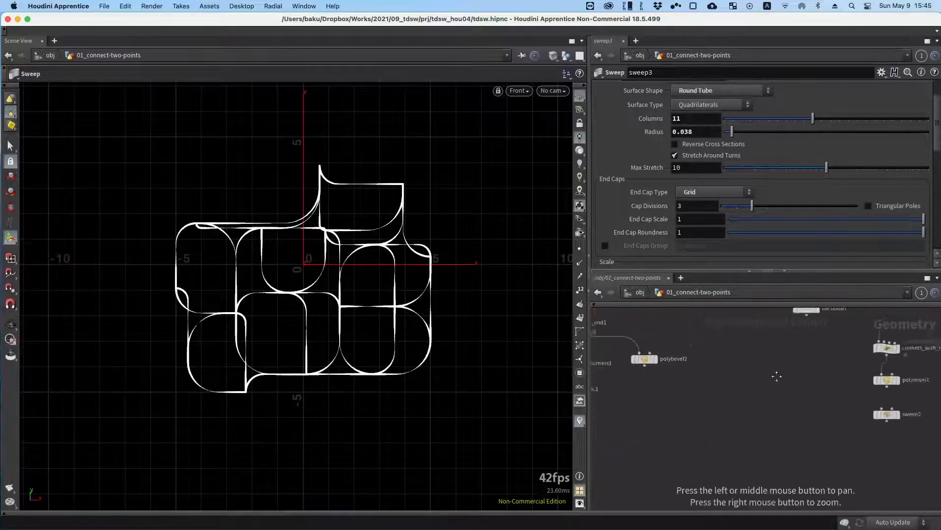
left_click_drag(719, 357, 679, 410)
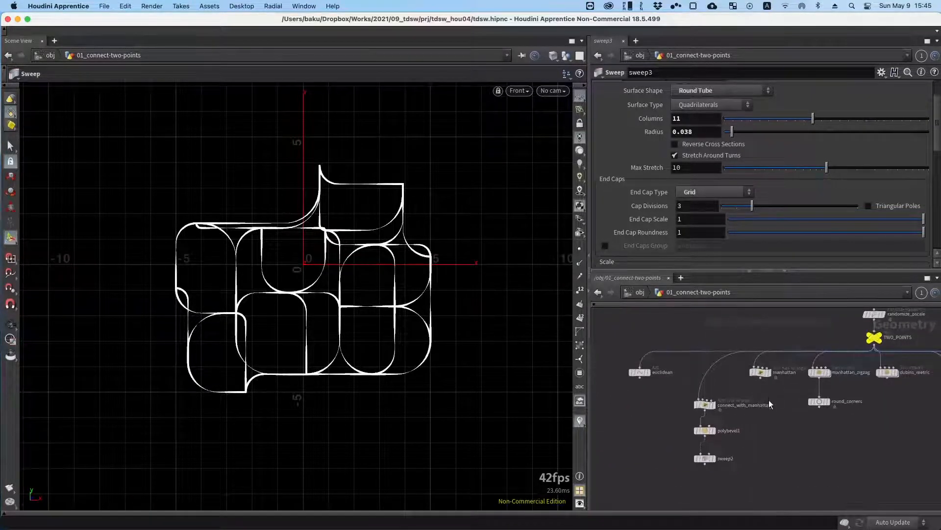
left_click_drag(774, 398, 701, 401)
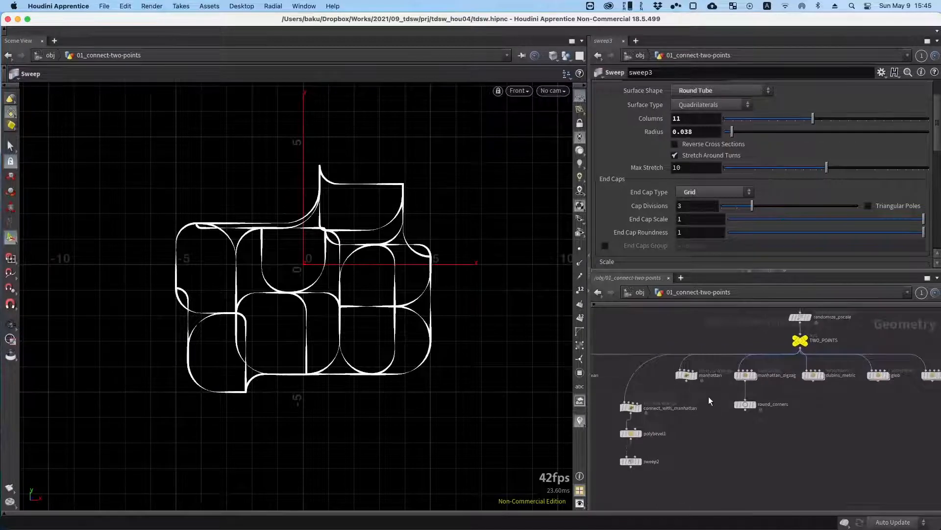
left_click_drag(803, 388, 695, 400)
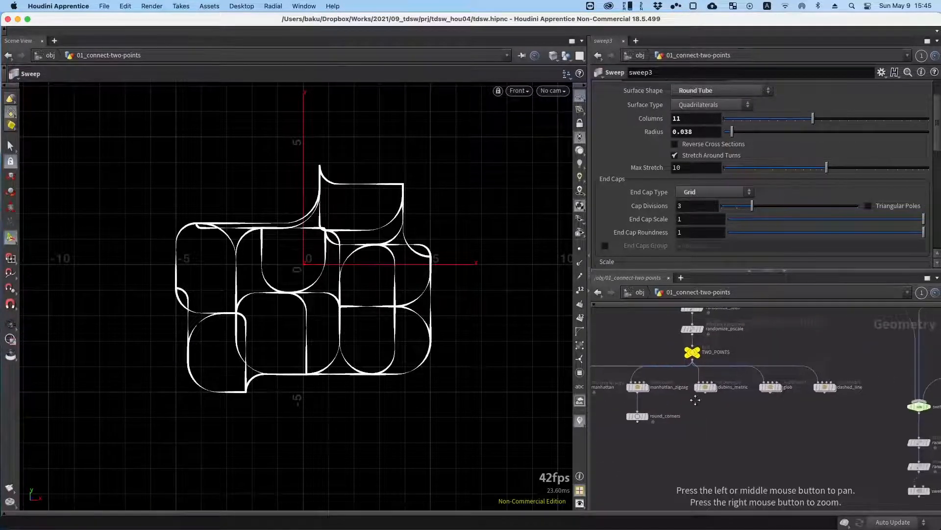
scroll(699, 397, "up", 2)
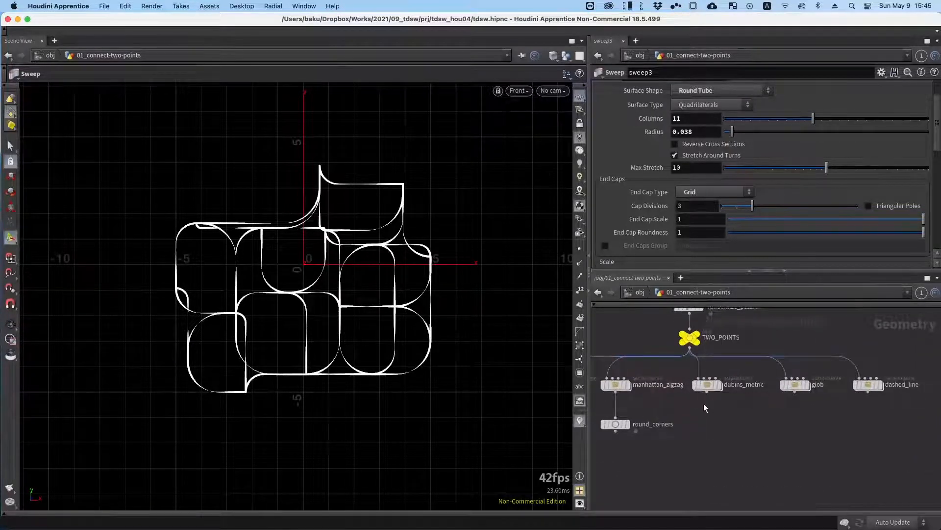
left_click_drag(702, 405, 734, 390)
key("super+s")
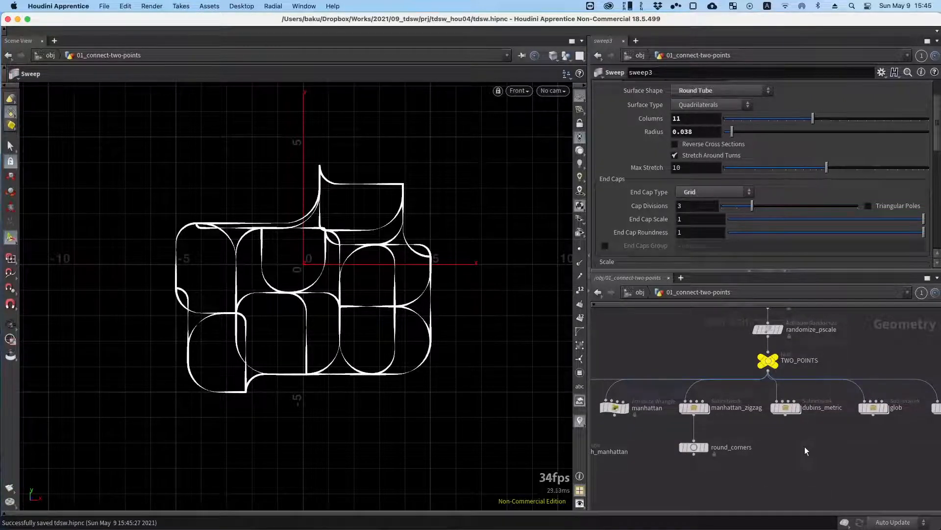
Display the connect_with_manhattan wrangle's output and examine its complete VEX code.
left_click_drag(801, 433, 778, 447)
scroll(780, 429, "up", 3)
left_click_drag(793, 387, 780, 394)
scroll(753, 418, "up", 1)
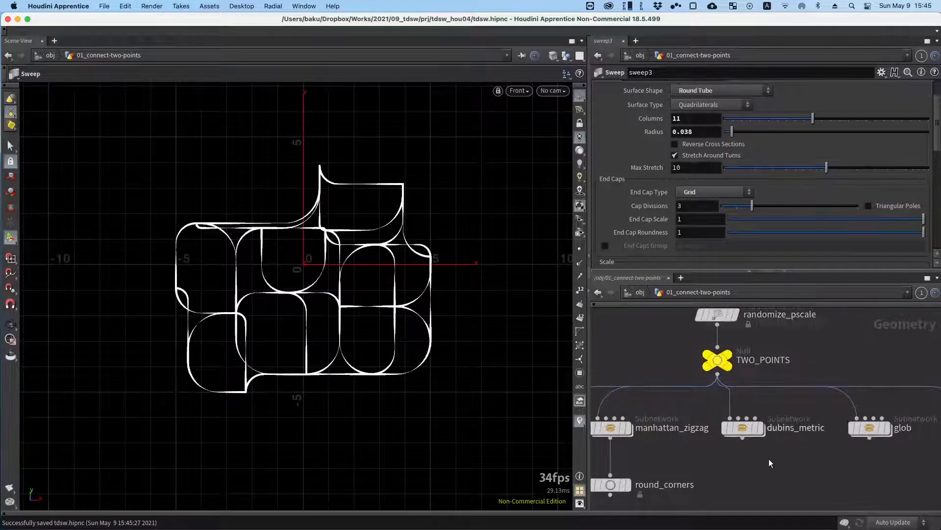
left_click_drag(715, 458, 833, 438)
left_click_drag(633, 445, 651, 385)
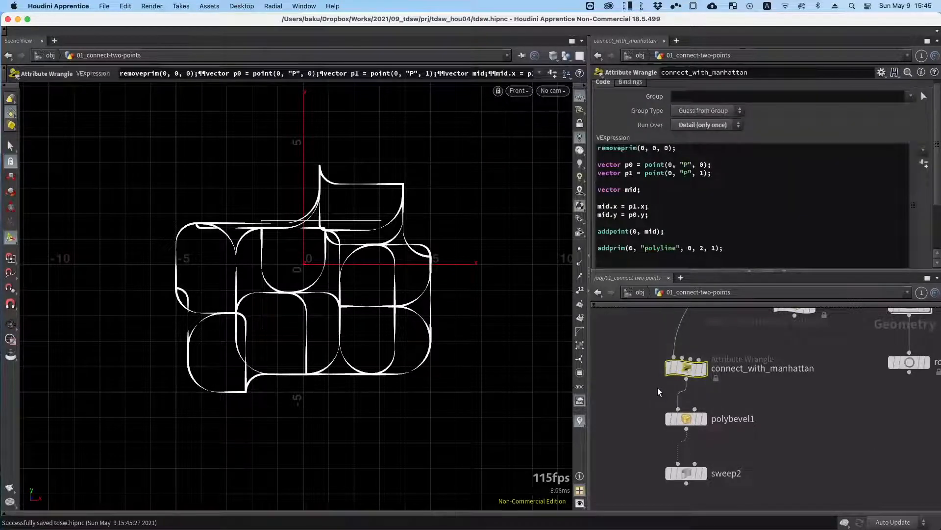
left_click(706, 373)
left_click_drag(738, 249, 600, 147)
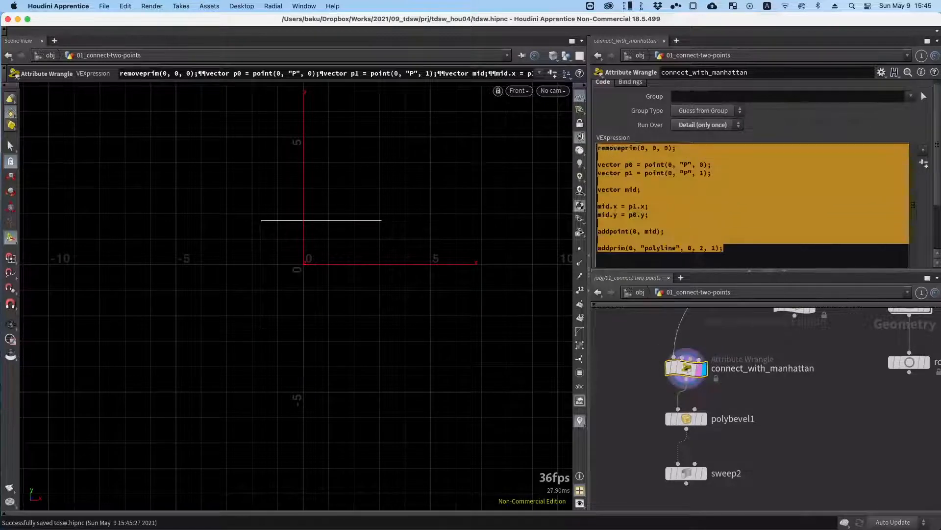
key("super+Tab")
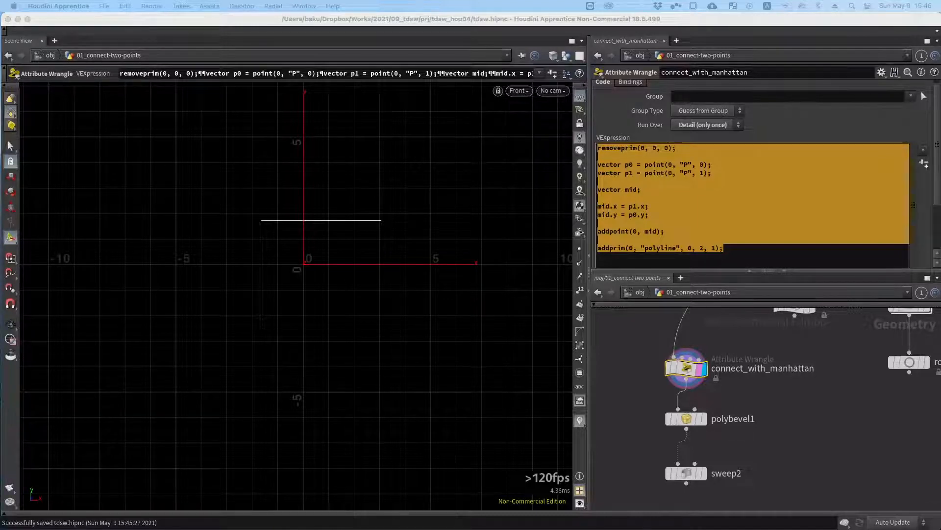
left_click(842, 435)
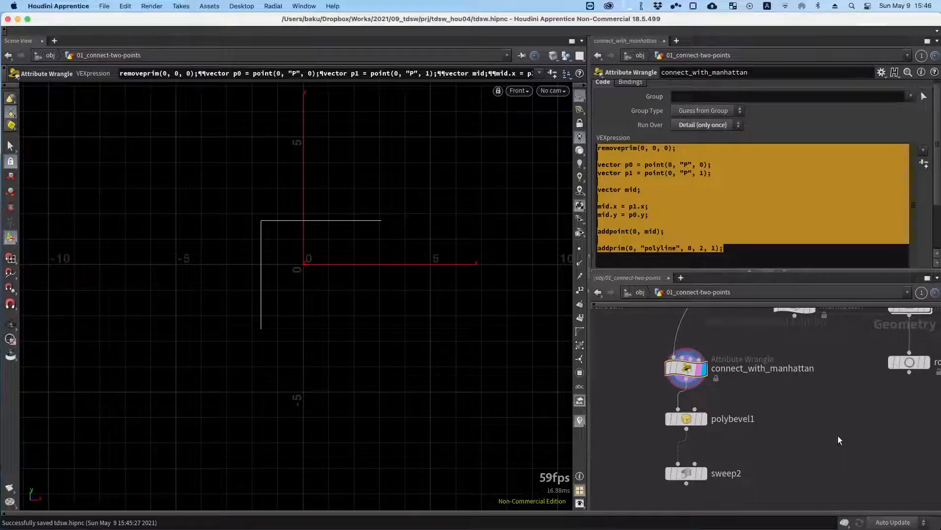
left_click(738, 234)
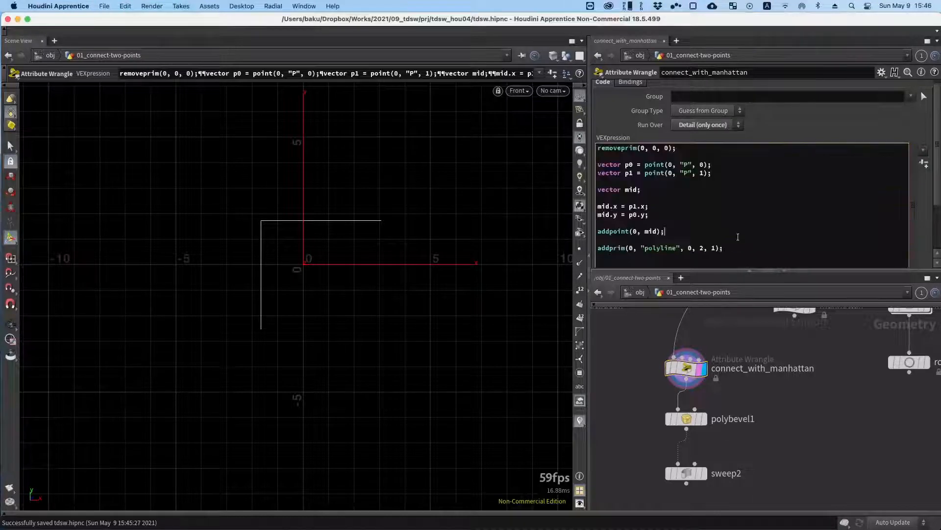
Select the neighbouring manhattan wrangle and examine its VEX code for the mid point and polyline.
left_click(833, 381)
scroll(835, 379, "down", 3)
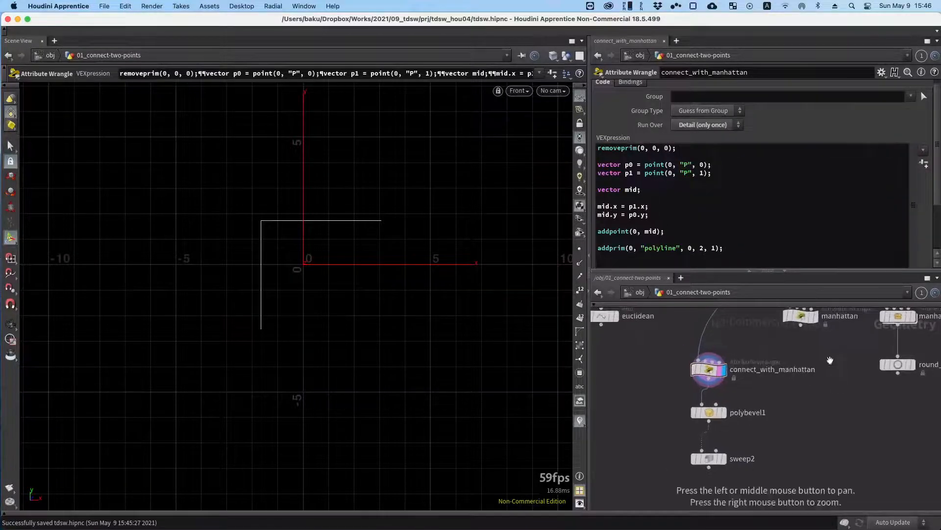
left_click_drag(830, 359, 792, 380, "alt")
mouse_move(732, 386)
left_mouse_down("alt")
mouse_move(782, 365)
mouse_move(750, 370)
mouse_move(770, 363)
mouse_move(763, 382)
left_mouse_up("alt")
scroll(779, 345, "down", 4)
left_click(778, 360)
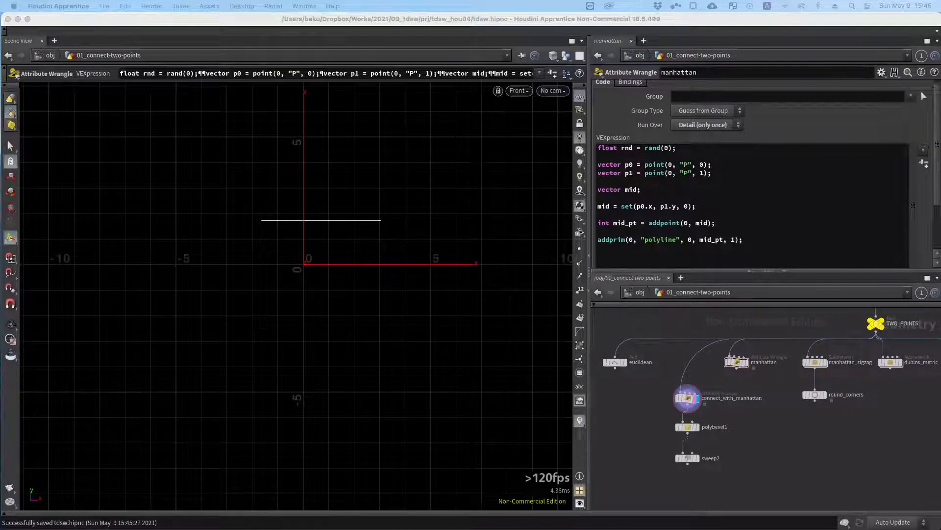
left_click(770, 447)
middle_click_drag(768, 440, 730, 429)
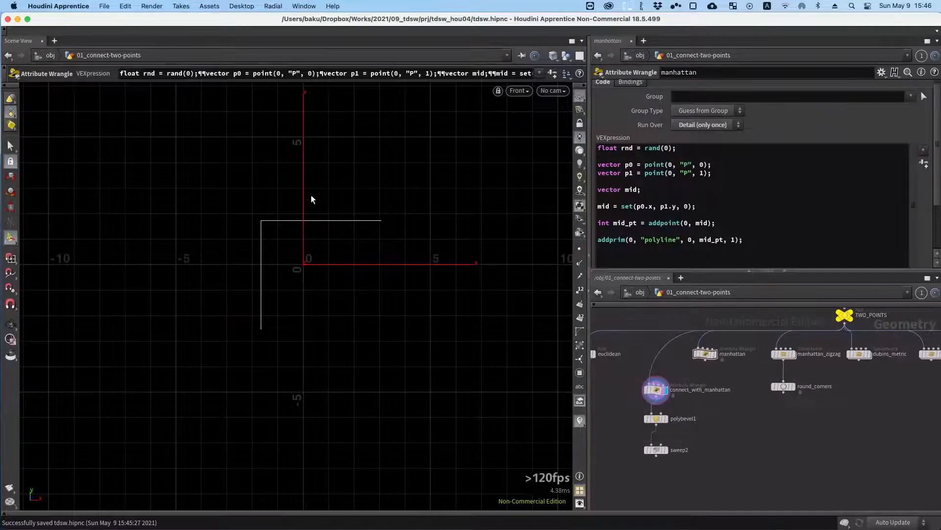
middle_click_drag(688, 370, 660, 397)
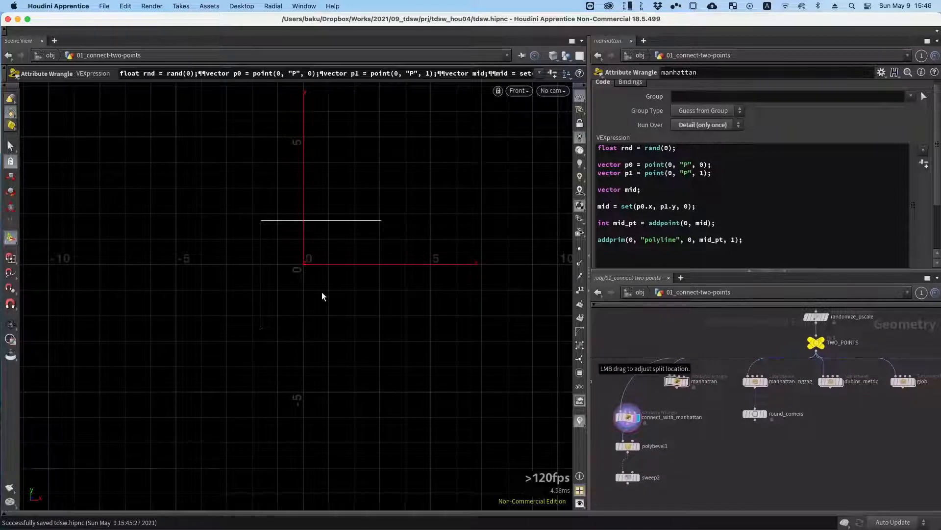
scroll(696, 400, "up", 3)
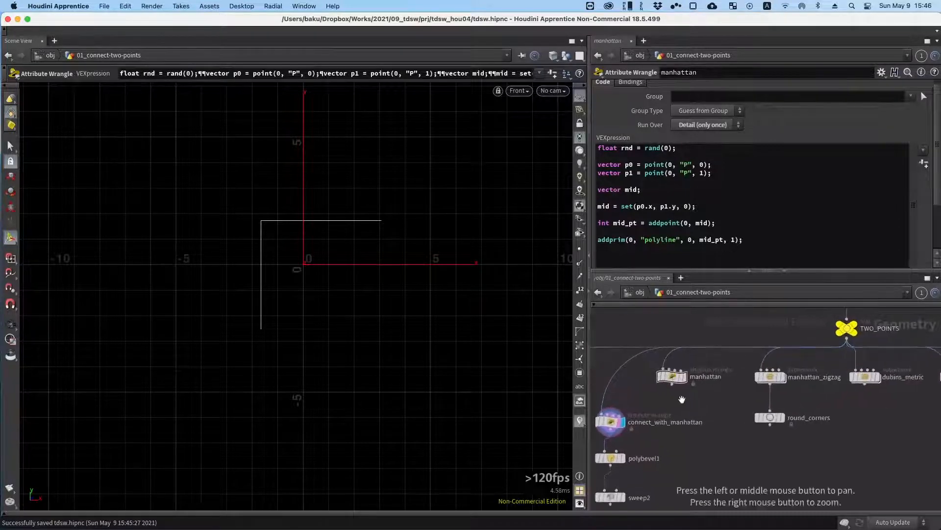
middle_click_drag(681, 397, 704, 394)
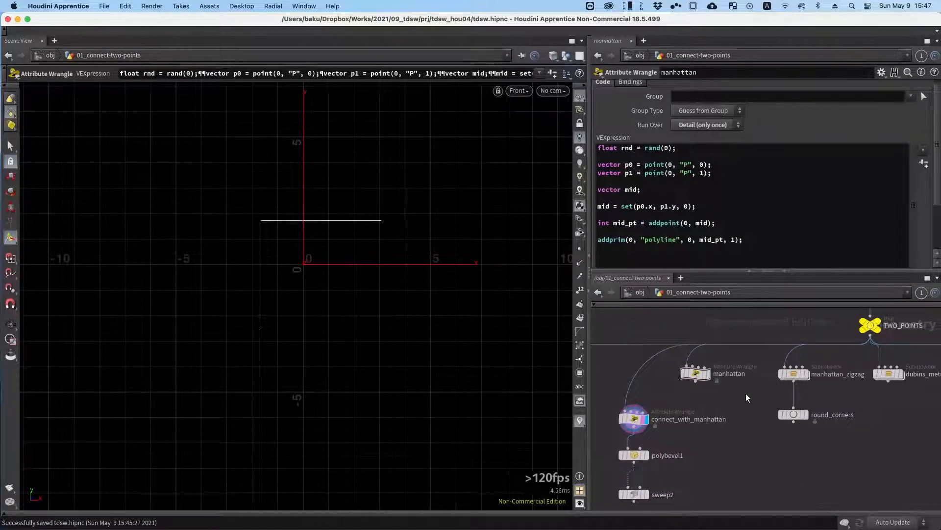
Display the manhattan_zigzag subnetwork's result and go inside that subnetwork.
middle_click_drag(746, 393, 670, 378)
left_click(758, 377)
scroll(697, 388, "up", 3)
double_click(705, 378)
scroll(717, 341, "up", 3)
scroll(675, 411, "up", 3)
scroll(681, 357, "up", 3)
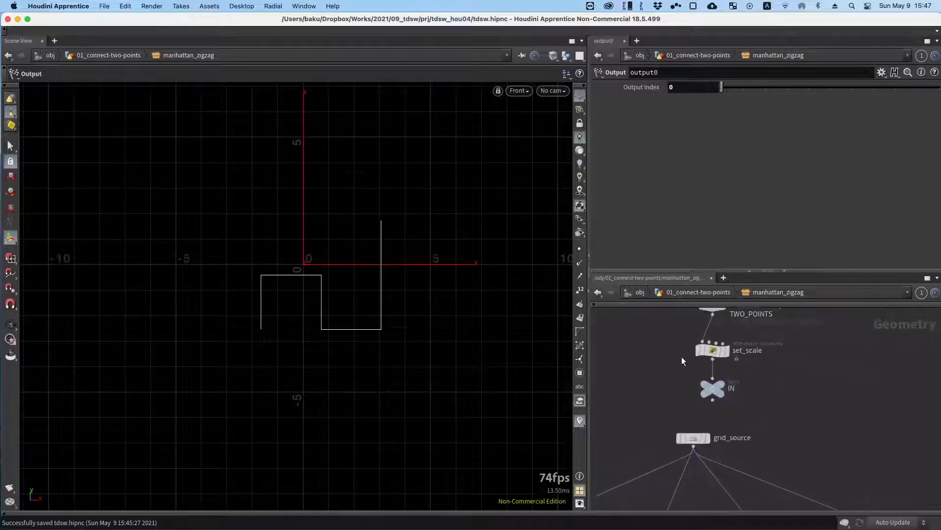
Display the IN null inside manhattan_zigzag to view the incoming two-point line.
middle_click_drag(664, 346, 704, 403)
scroll(717, 407, "down", 3)
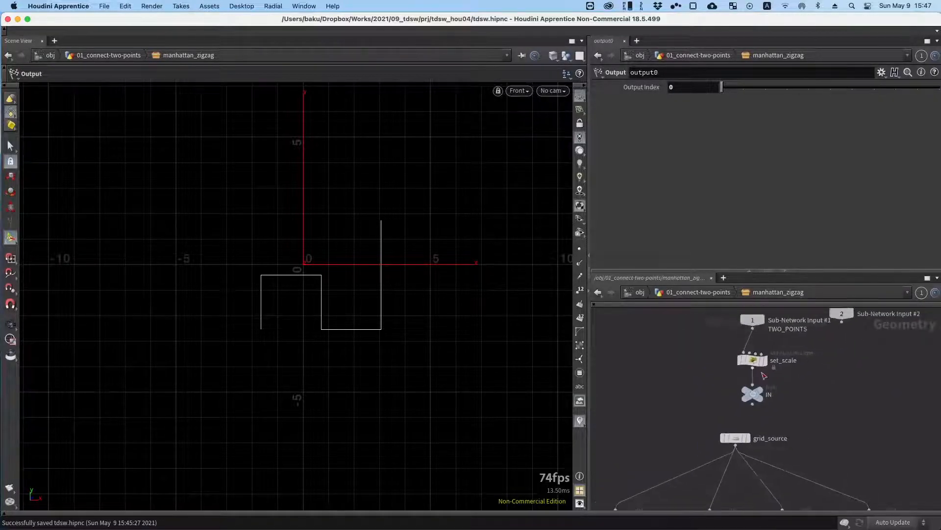
left_click(760, 391)
left_click(755, 395)
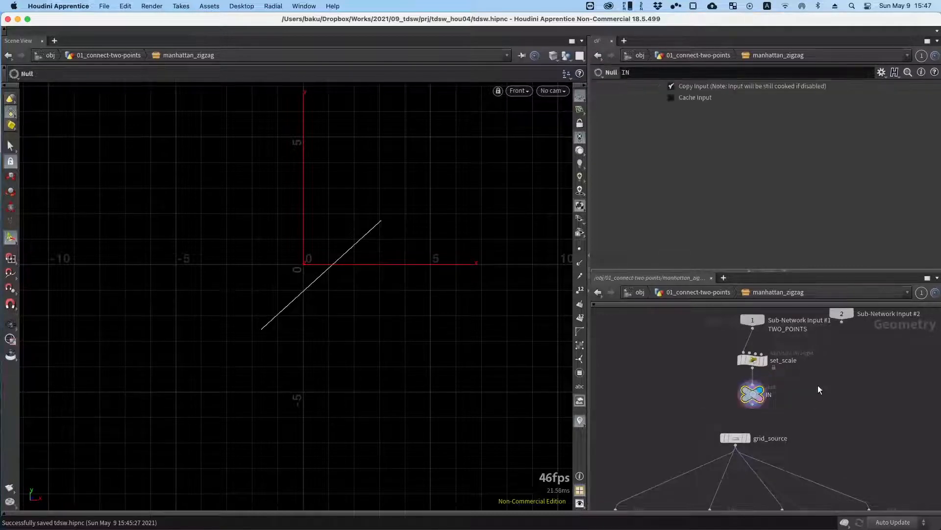
scroll(343, 225, "up", 2)
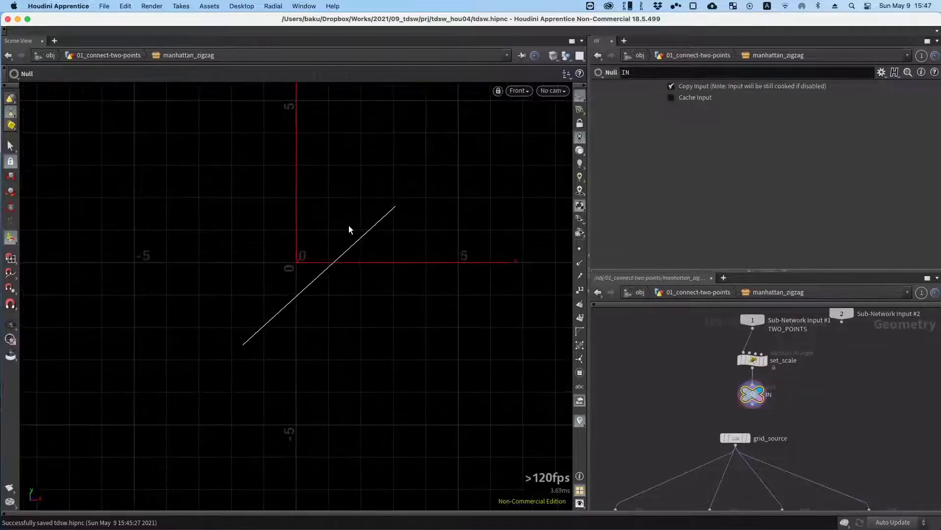
Display the grid_source node's numbered points and examine its size and center values and expressions.
middle_click_drag(753, 445, 757, 370)
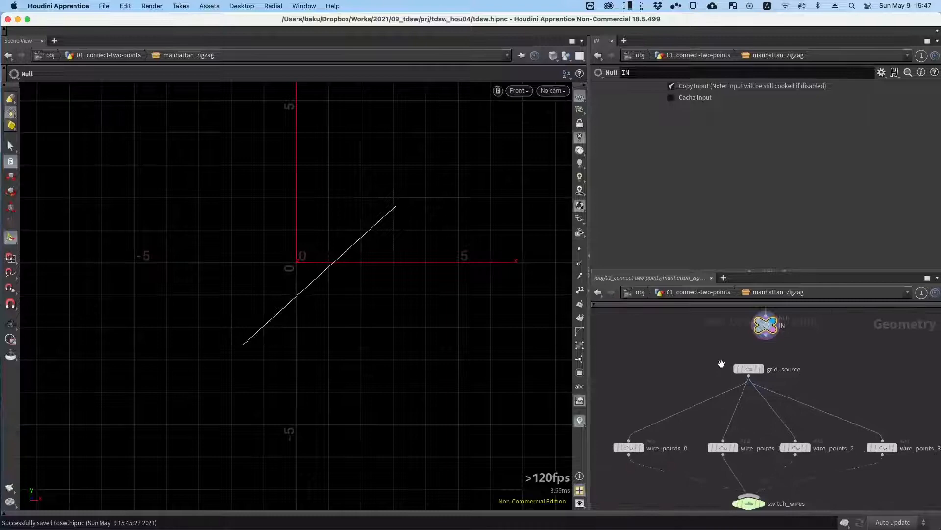
left_click(759, 370)
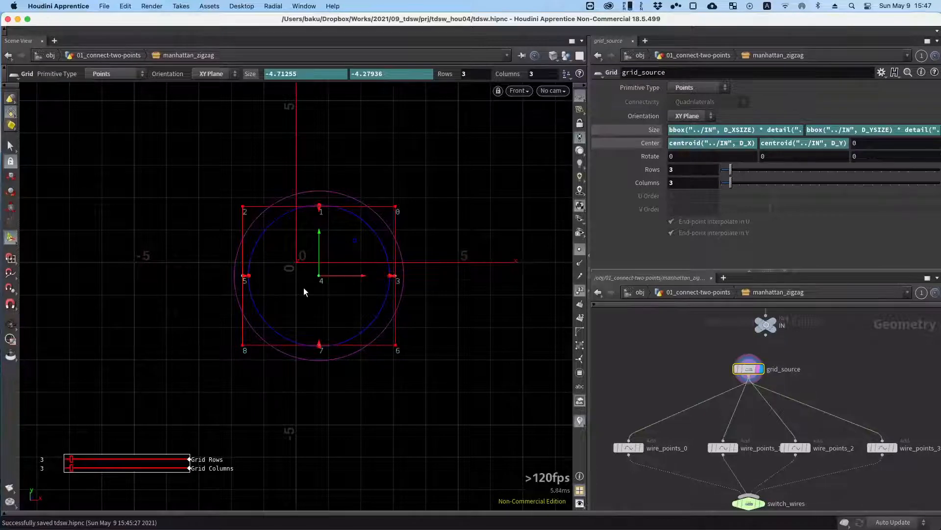
key("Escape")
middle_click_drag(334, 257, 335, 263)
left_click(654, 140)
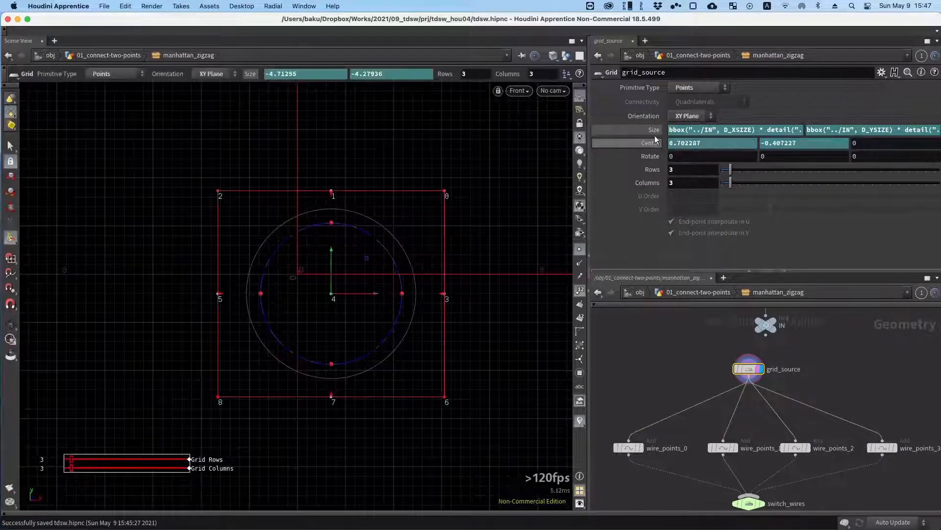
left_click(650, 142)
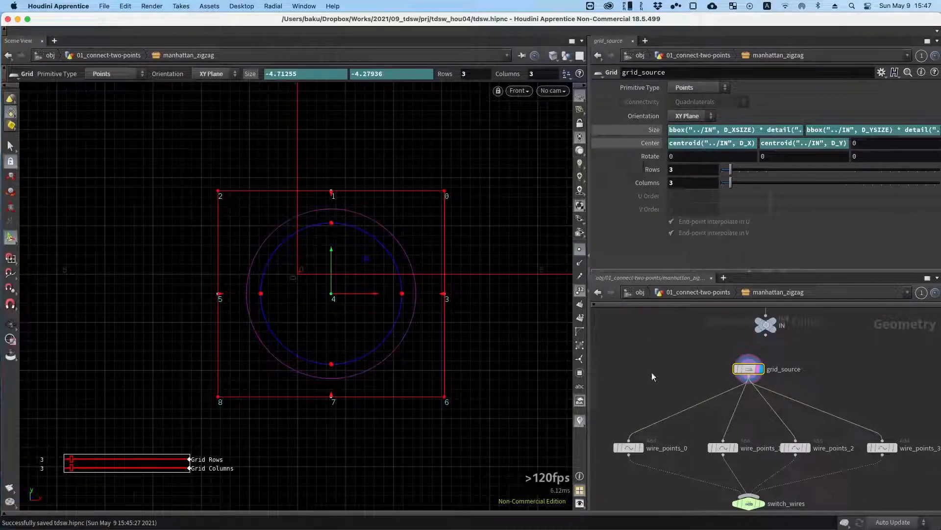
left_click_drag(680, 354, 695, 369, "alt")
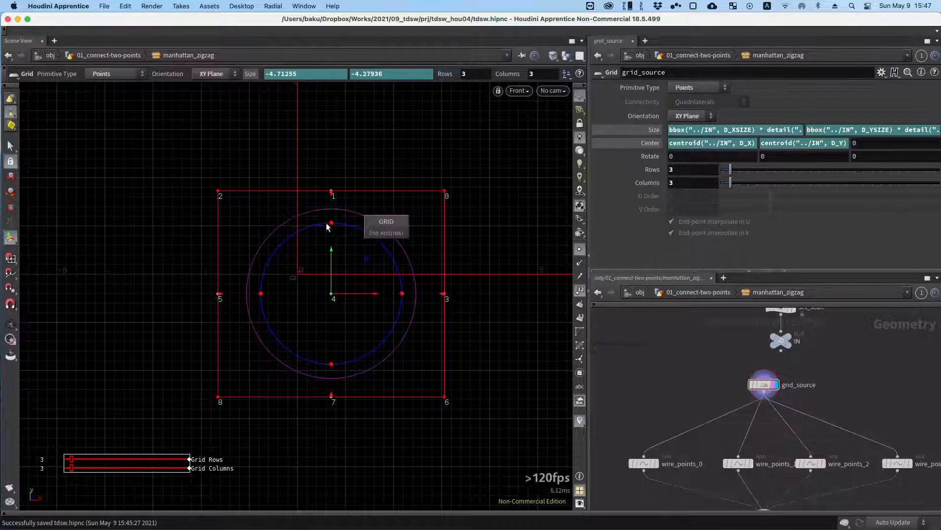
Display the wire_points_0 node's result and examine which grid points its polygon pattern connects.
key("alt")
left_click_drag(662, 382, 662, 333, "alt")
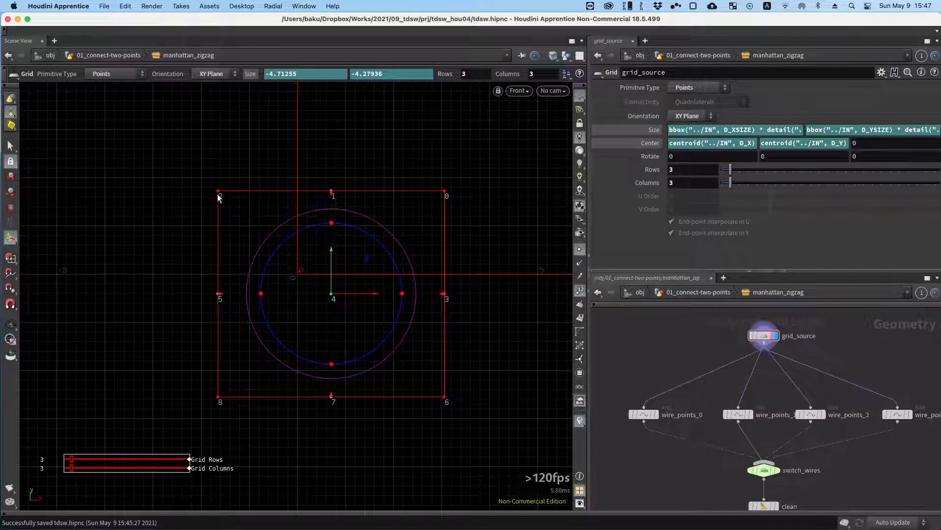
left_click_drag(648, 378, 651, 316, "alt")
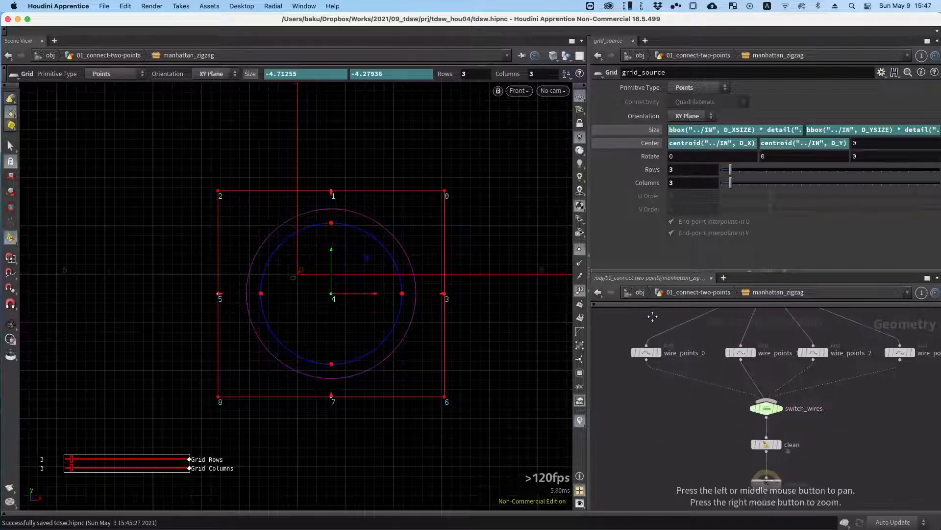
left_click(659, 354)
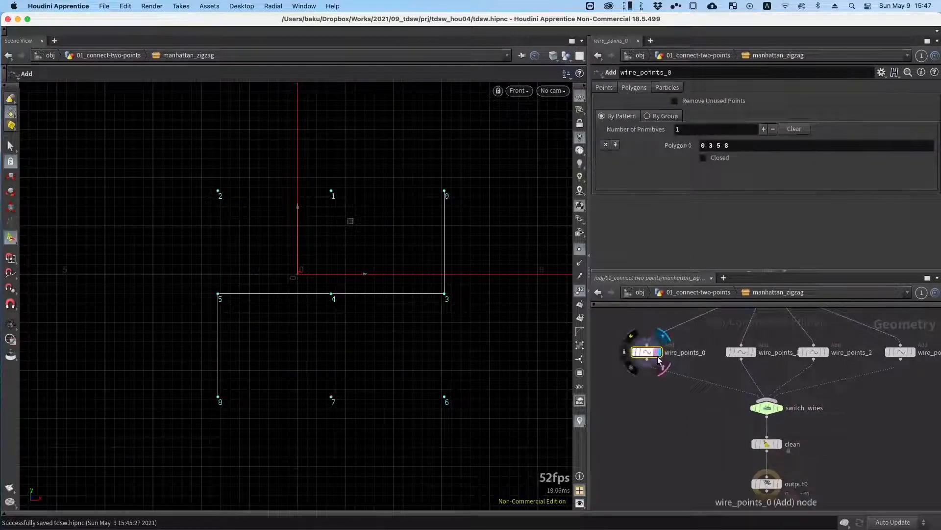
middle_click_drag(640, 373, 640, 378)
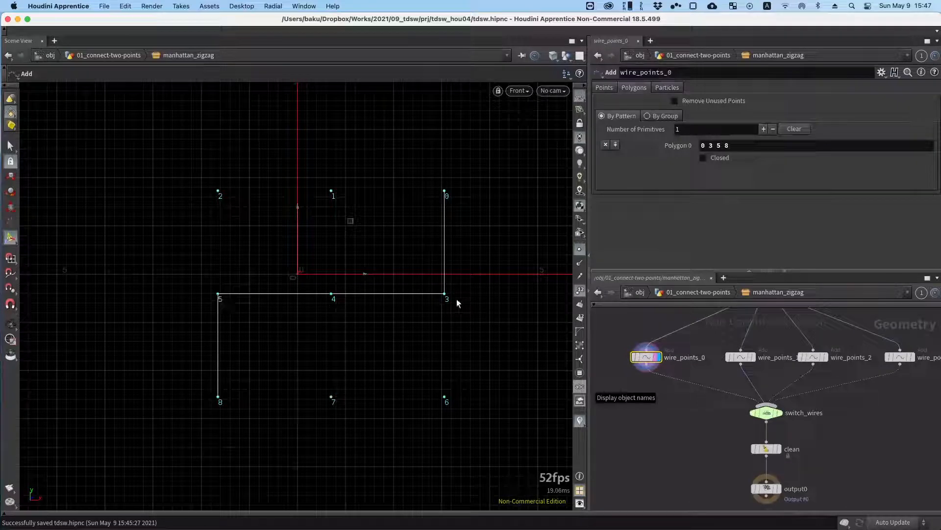
middle_click_drag(725, 342, 686, 343)
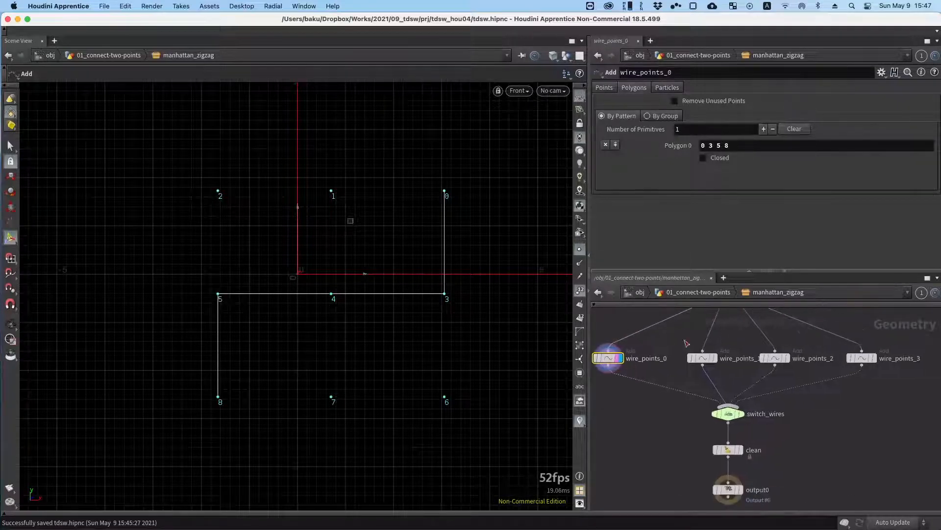
Display the wire_points_1 node's result and examine its polygon pattern against the numbered grid points.
left_click(714, 357)
left_click(706, 358)
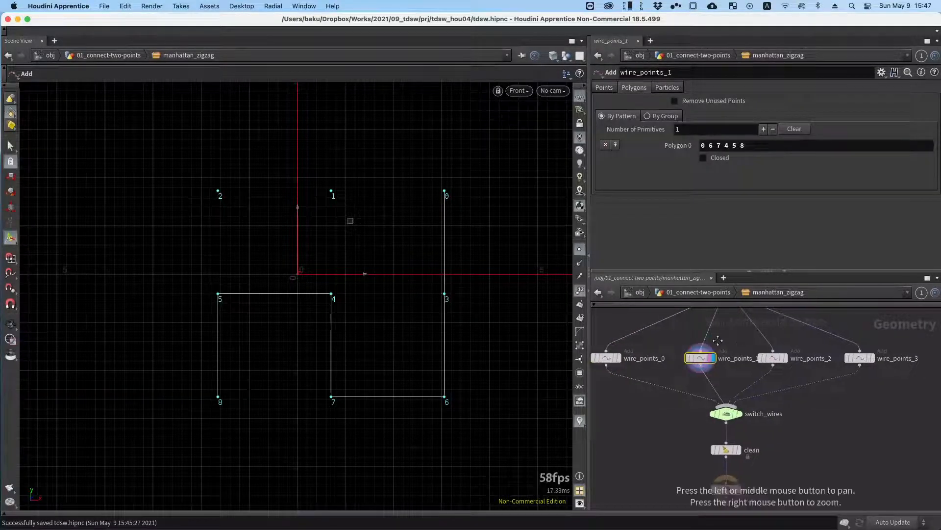
middle_click_drag(706, 346, 668, 346)
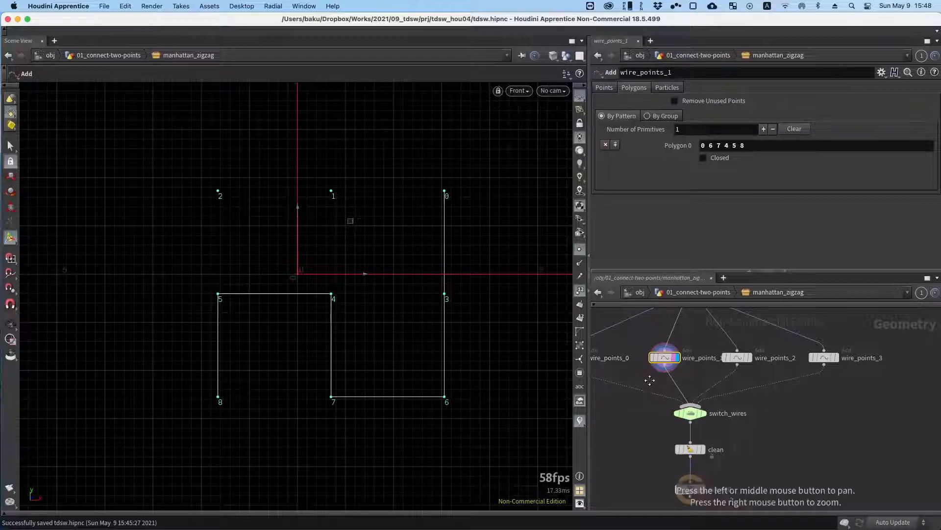
left_click_drag(651, 381, 696, 391, "alt")
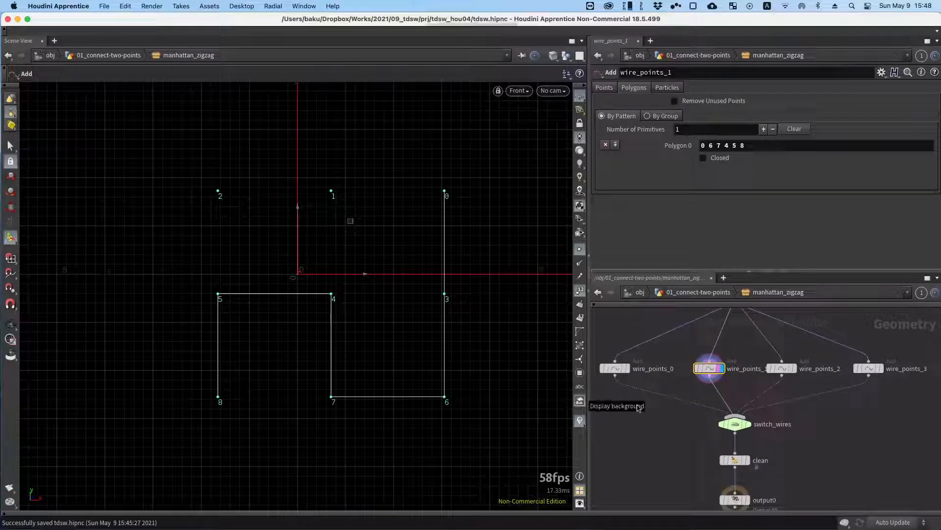
Display grid_source again, followed by wire_points_0, to compare the source points with the first wire path.
left_click_drag(668, 331, 651, 403, "alt")
left_click(727, 360)
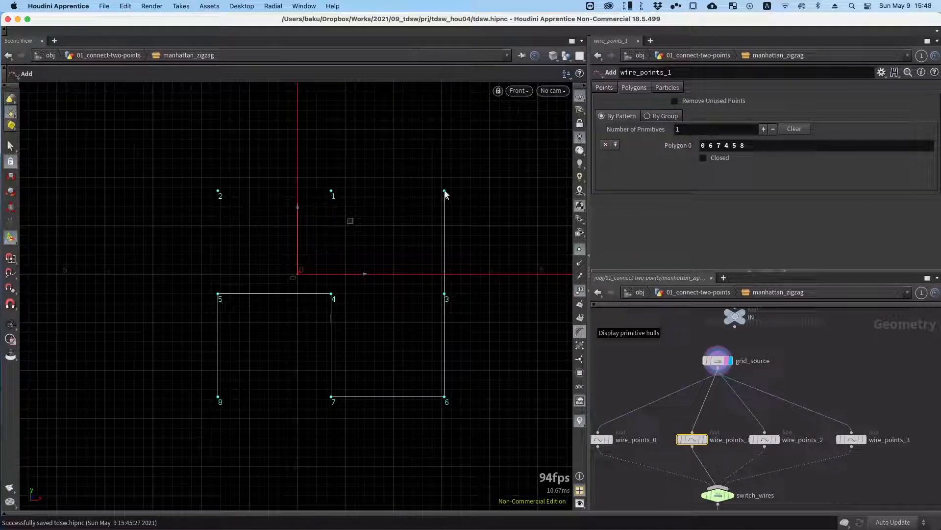
left_click_drag(634, 387, 673, 329, "alt")
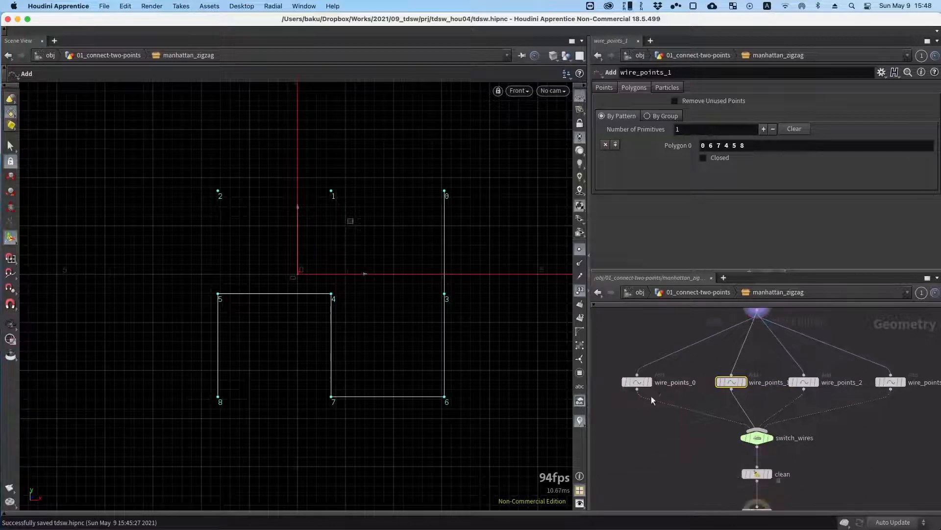
left_click(650, 382)
Display wire_points_1, wire_points_2 and wire_points_3 in turn and compare their zigzag polygon patterns.
left_click_drag(698, 384, 671, 382, "alt")
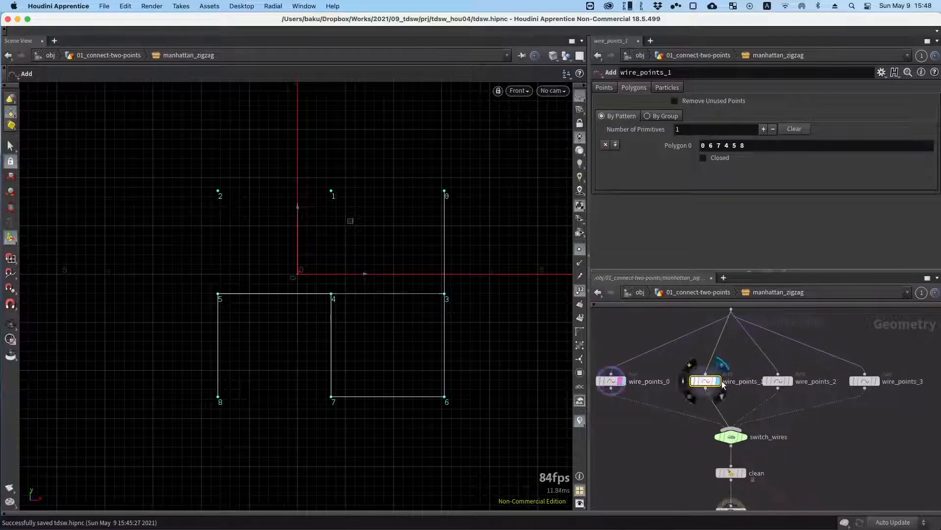
left_click(719, 381)
left_click_drag(732, 383, 663, 401, "alt")
left_click(741, 378)
left_click_drag(732, 390, 696, 388, "alt")
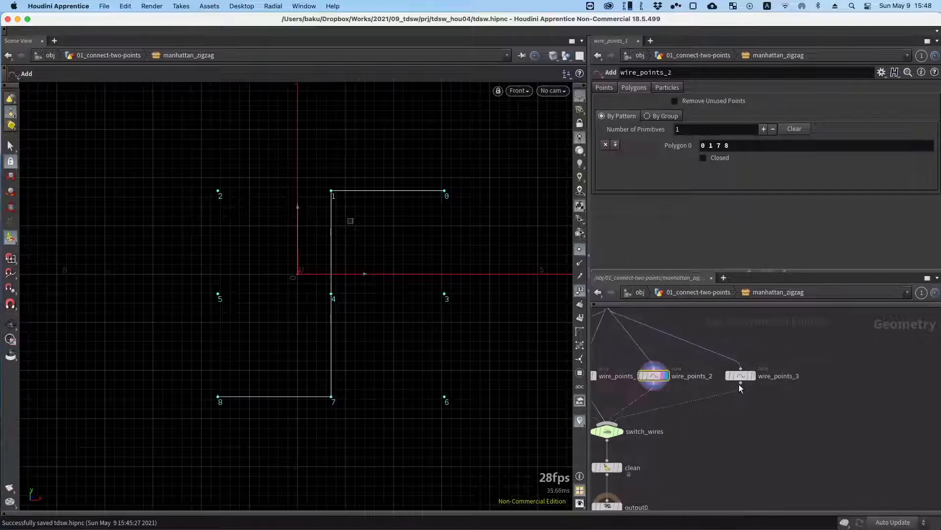
left_click(741, 379)
left_click(756, 376)
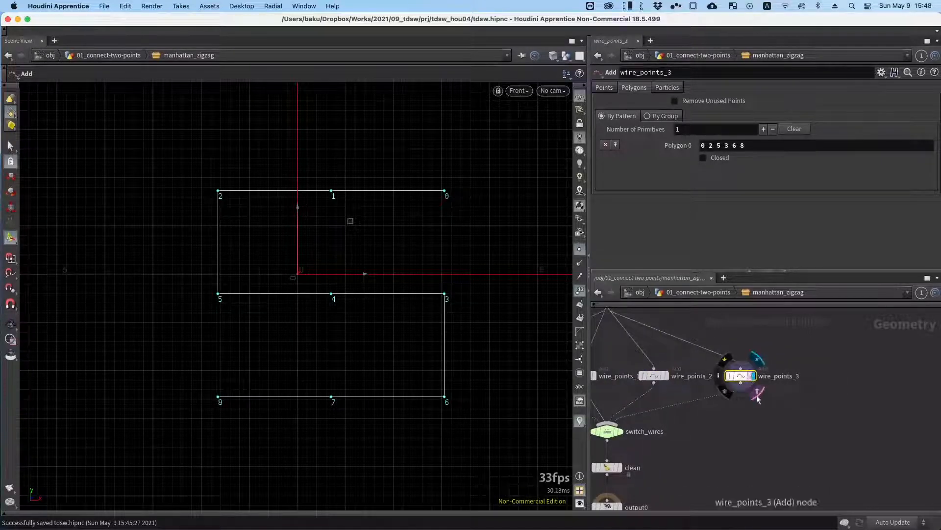
Display the switch_wires node and examine the seed-based expression in its Select Input parameter.
left_click_drag(709, 430, 793, 381)
left_click(705, 382)
left_click(691, 382)
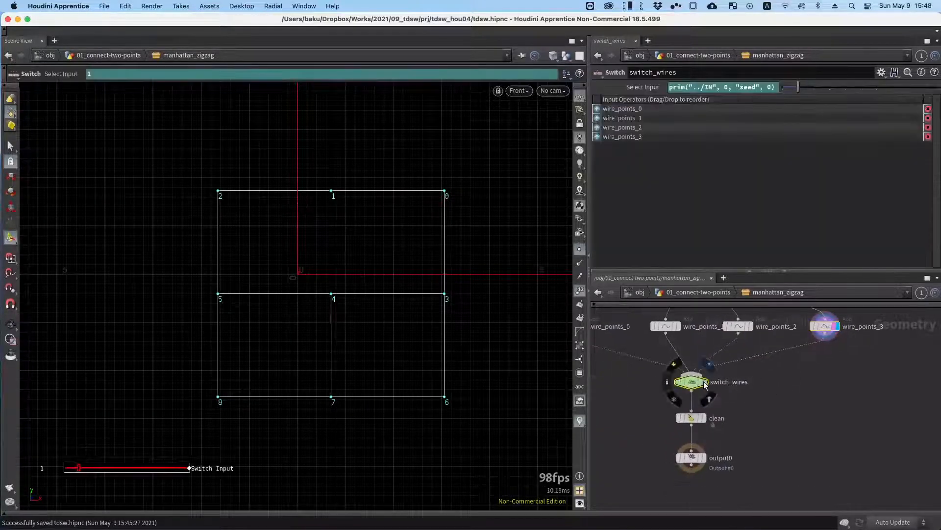
left_click_drag(739, 399, 663, 371)
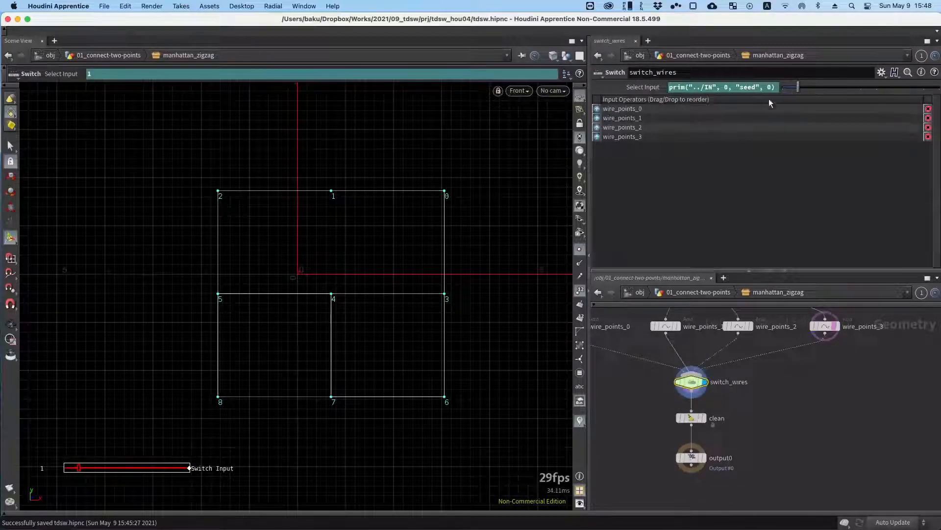
left_click(699, 383)
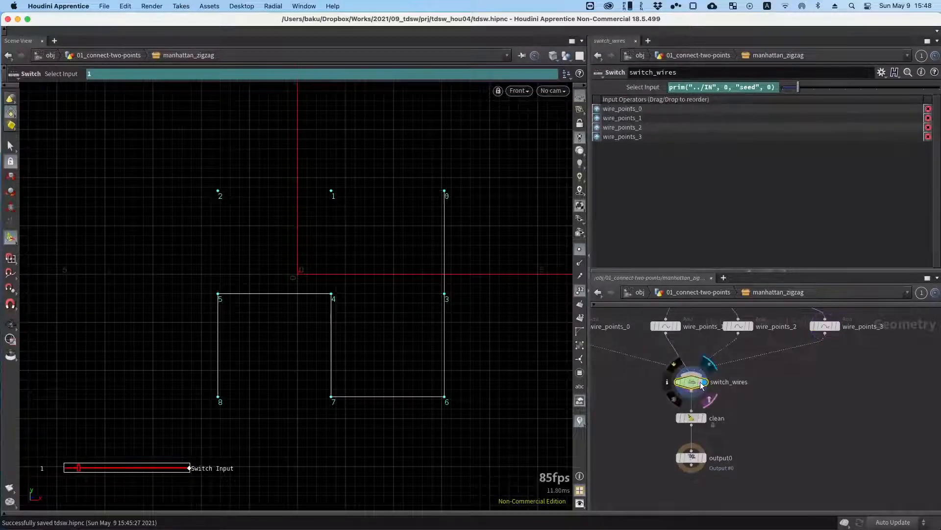
left_click_drag(724, 386, 742, 375)
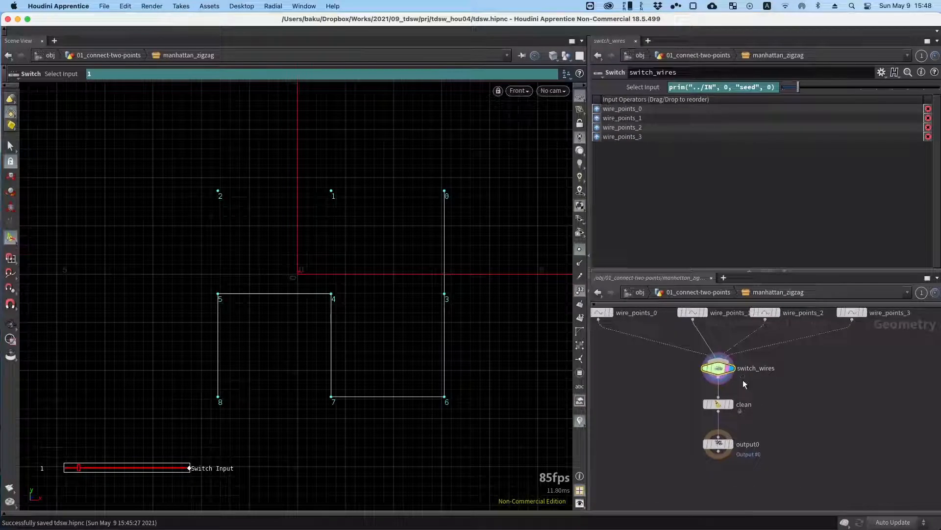
Display the output0 node's cleaned zigzag line and return to the 01_connect-two-points network.
left_click_drag(737, 446, 739, 430, "alt")
left_click(725, 426)
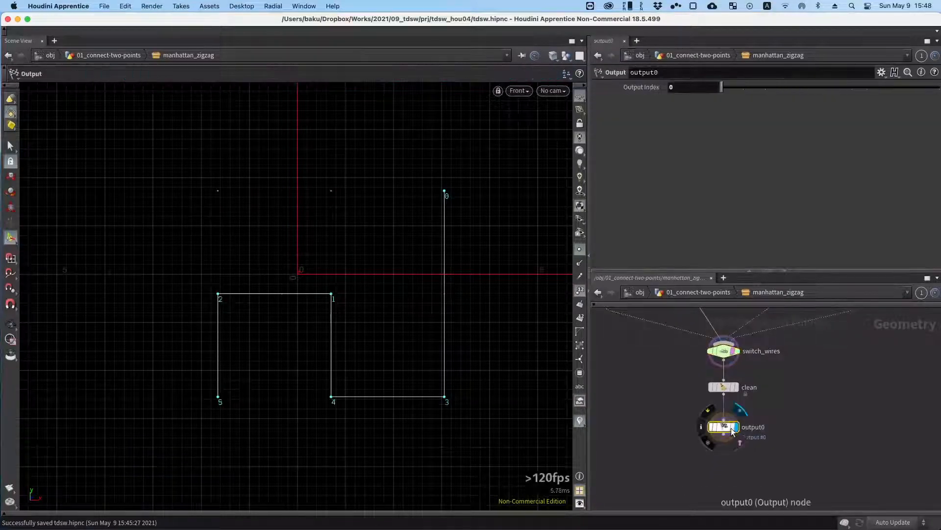
key("u")
left_click(755, 394)
scroll(748, 388, "down", 3)
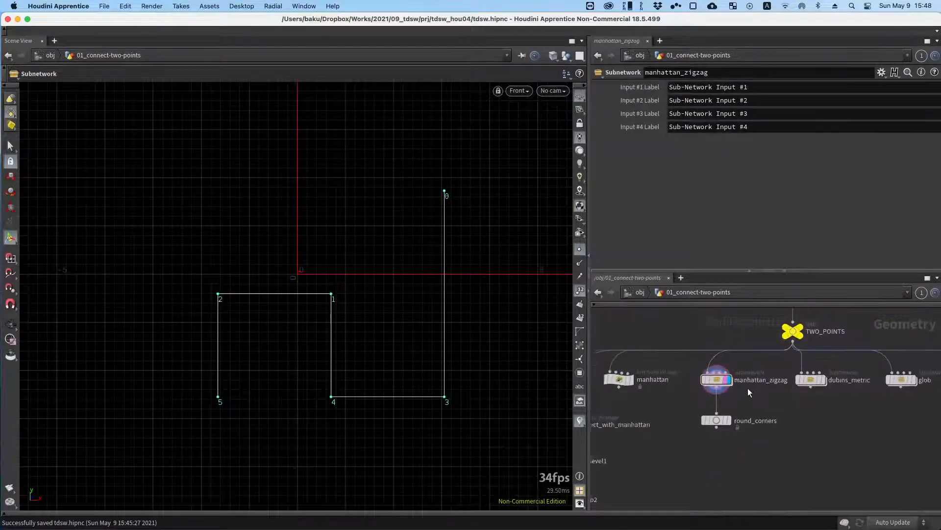
Display the polybevel1 node below connect_with_manhattan and examine its rounded corner and bevel settings.
left_click_drag(748, 387, 799, 405, "alt")
left_click_drag(677, 413, 716, 360, "alt")
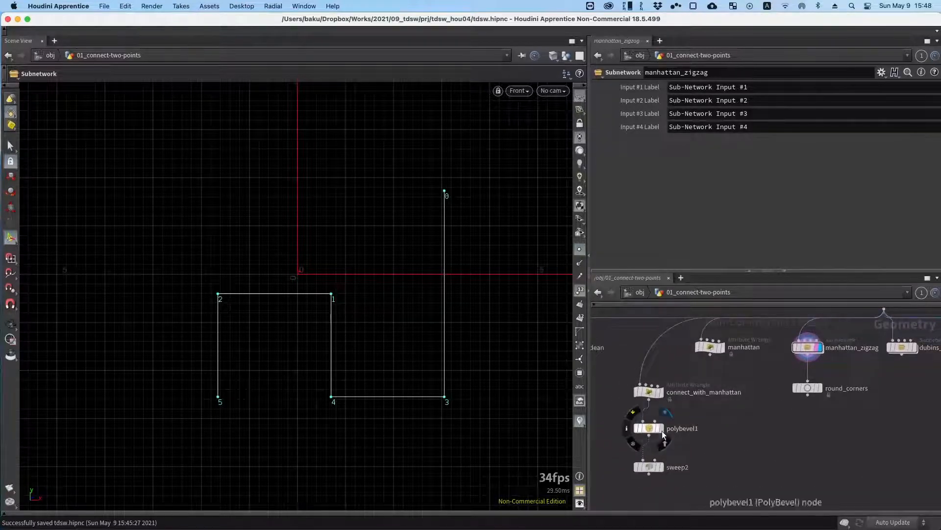
left_click(661, 428)
left_click_drag(687, 421, 682, 434, "alt")
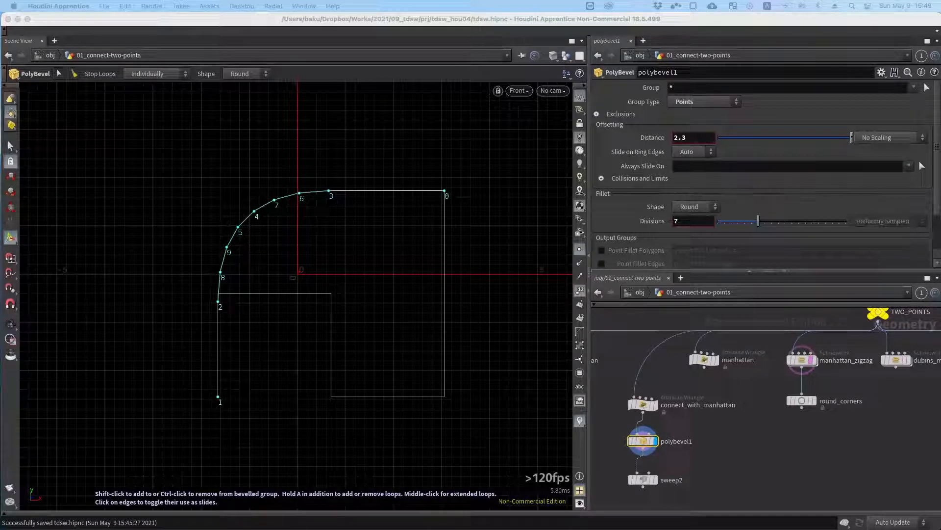
left_click(773, 433)
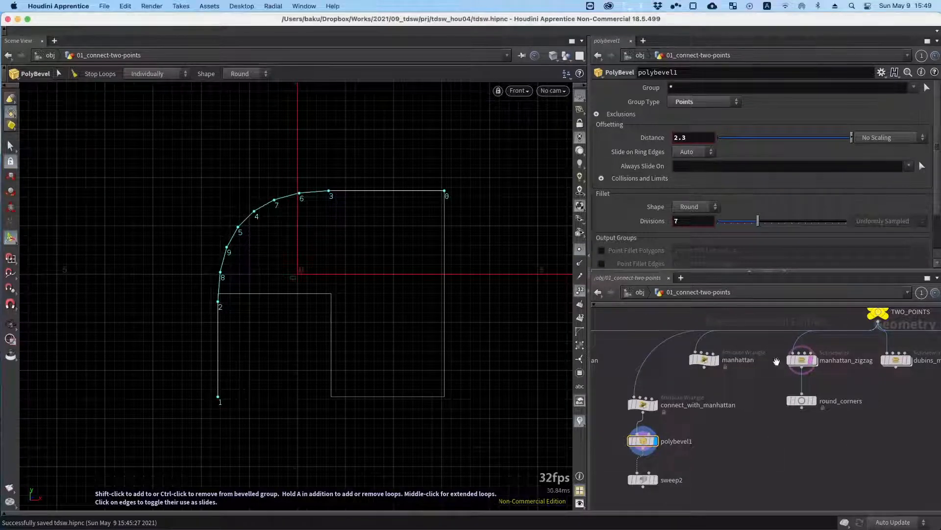
left_click_drag(769, 381, 741, 393)
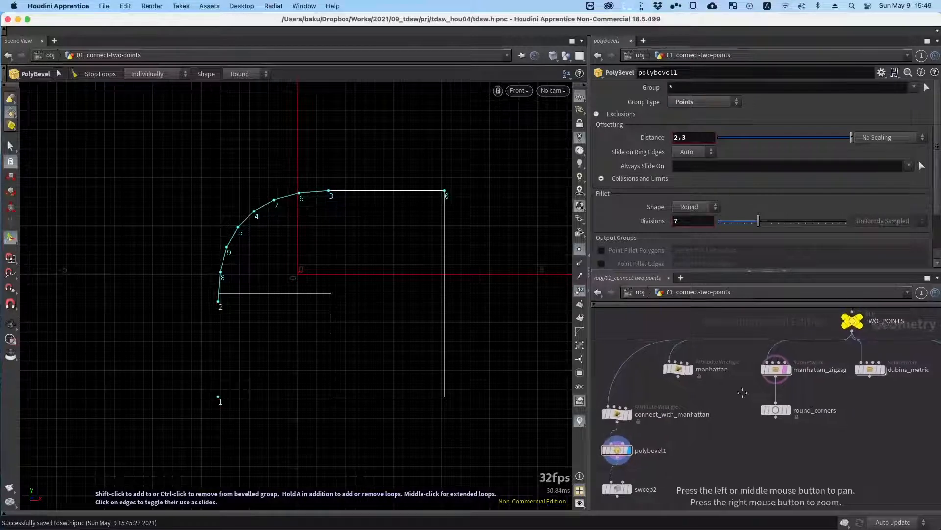
Display the manhattan_zigzag subnetwork's line again to view its sharp corners.
left_click(787, 371)
left_click_drag(795, 379, 719, 409)
scroll(741, 379, "up", 3)
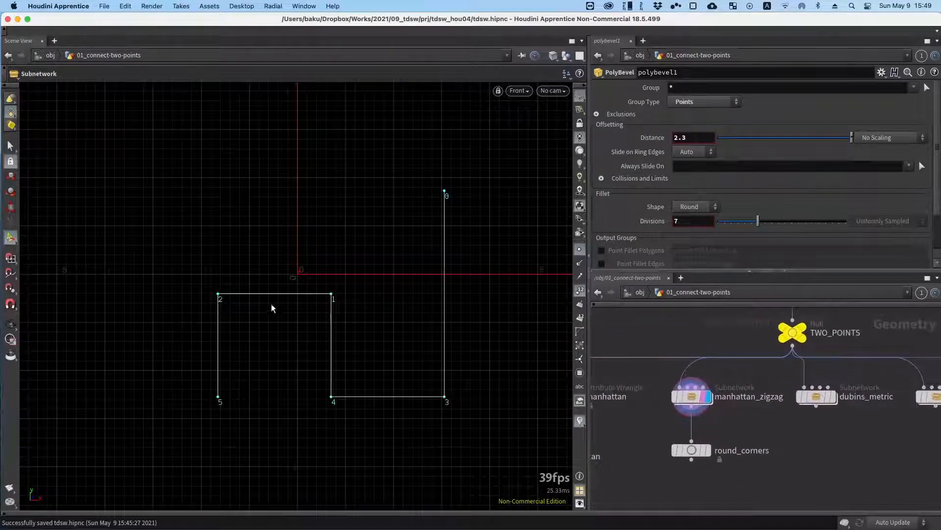
Display the round_corners node's result and hide the points and point numbers in the viewport.
left_click_drag(663, 428, 708, 391)
left_click(755, 417)
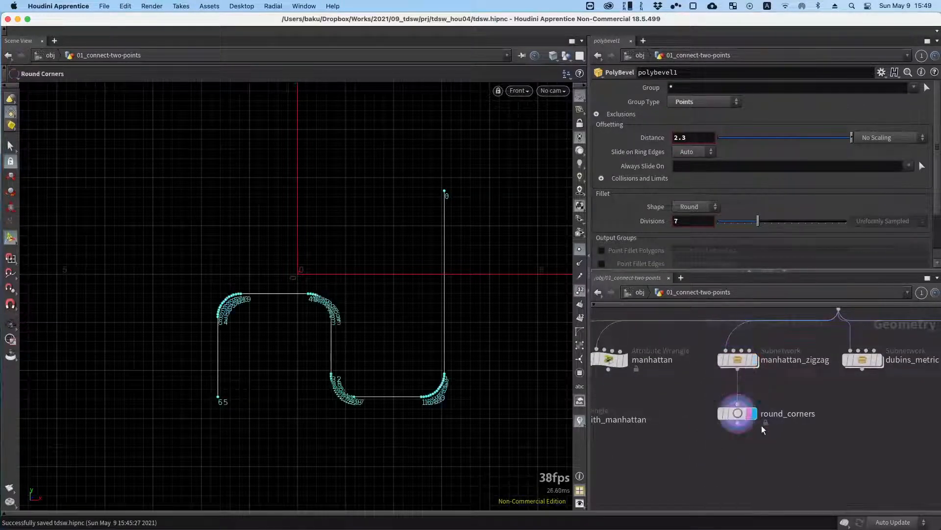
left_click(580, 250)
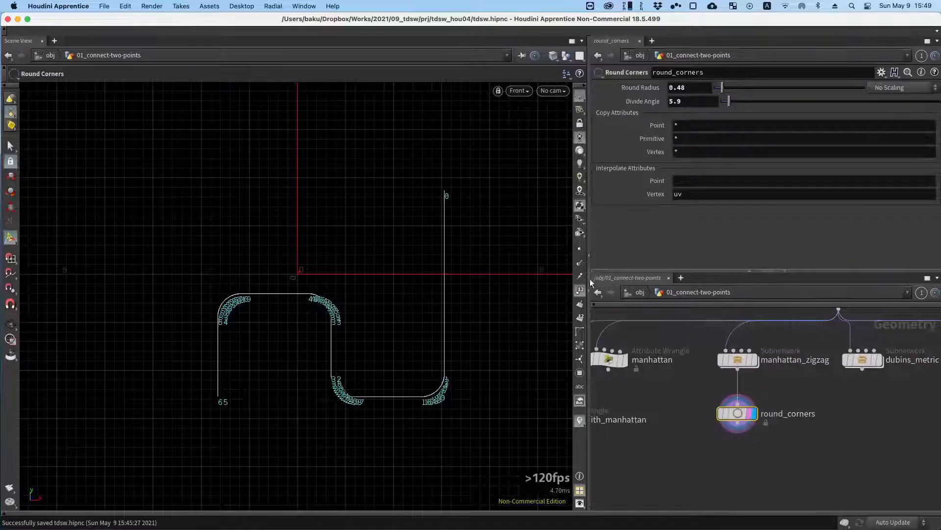
left_click(579, 293)
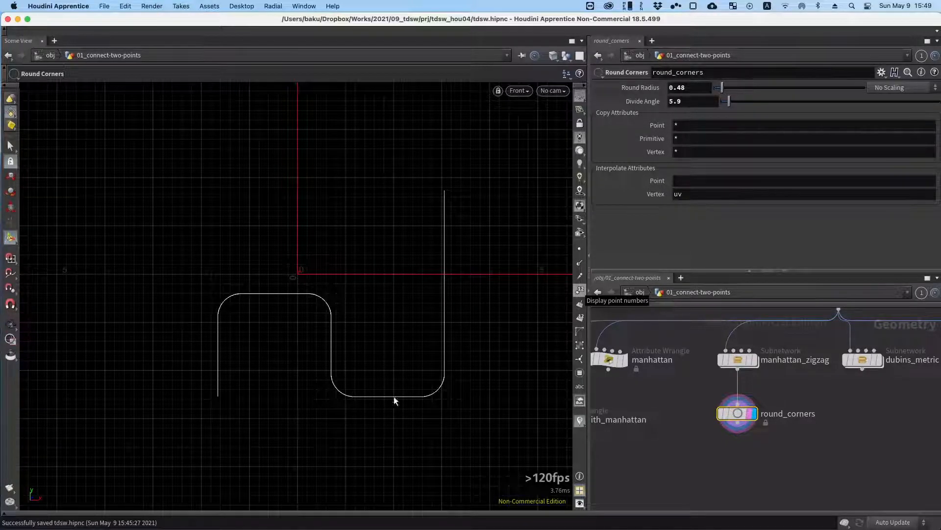
Go inside manhattan_zigzag, examine the set_scale wrangle's VEX code, and return to the parent network.
middle_click_drag(671, 386, 595, 393)
double_click(662, 369)
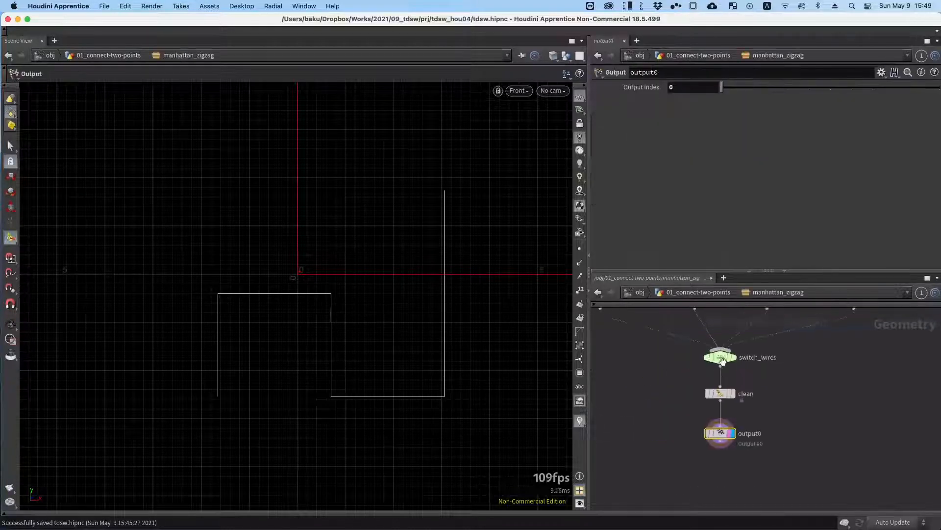
left_click(698, 379)
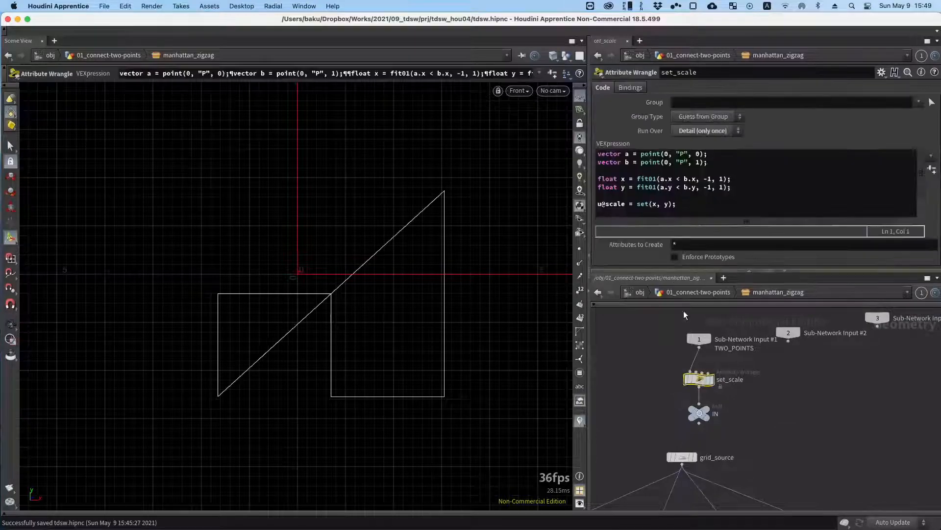
key("u")
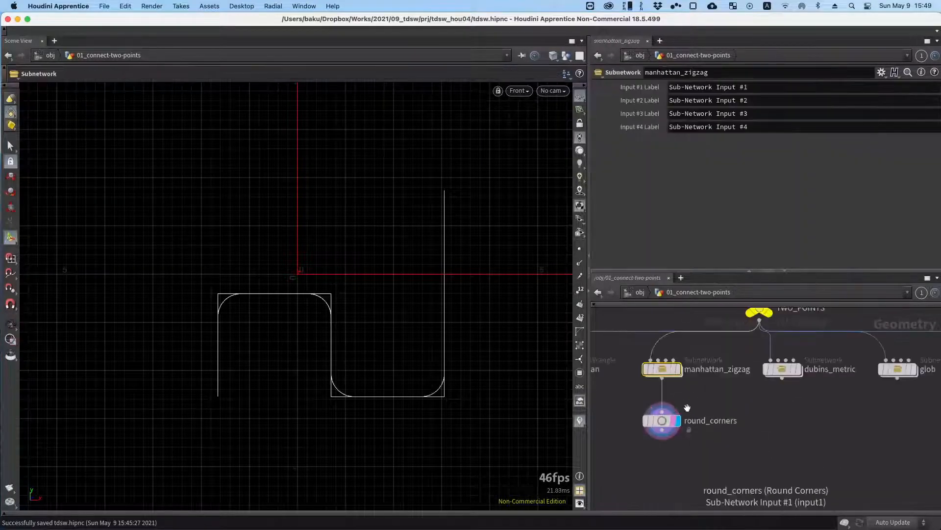
Display the dubins_metric subnetwork's curve between the two points and select that node.
middle_click_drag(676, 428, 638, 451)
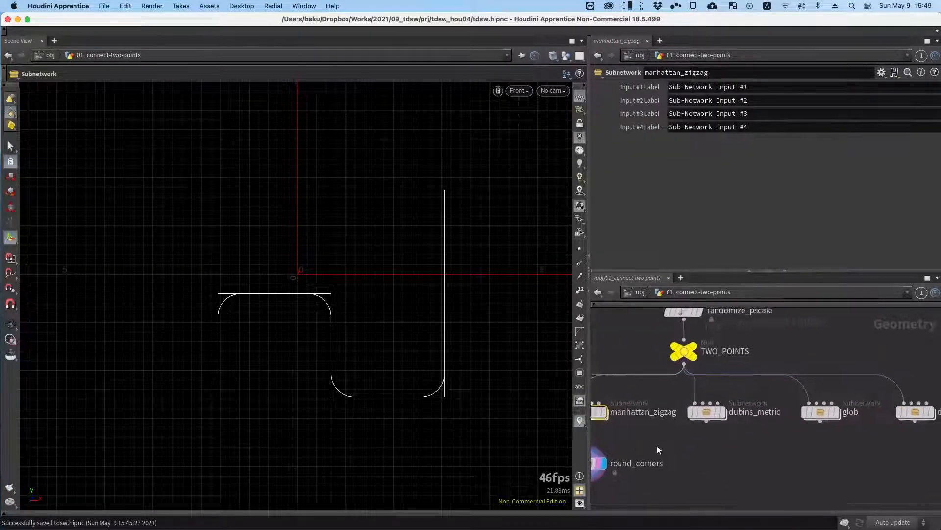
right_click_drag(657, 446, 653, 445)
mouse_move(653, 445)
middle_mouse_down()
mouse_move(696, 424)
mouse_move(716, 437)
mouse_move(671, 443)
mouse_move(662, 437)
mouse_move(675, 427)
mouse_move(660, 451)
middle_mouse_up()
left_click(661, 441)
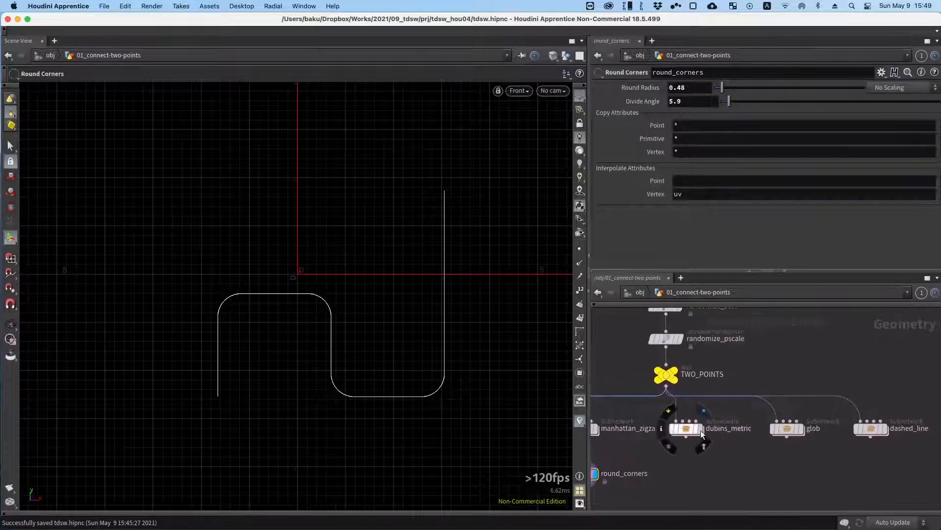
left_click(700, 430)
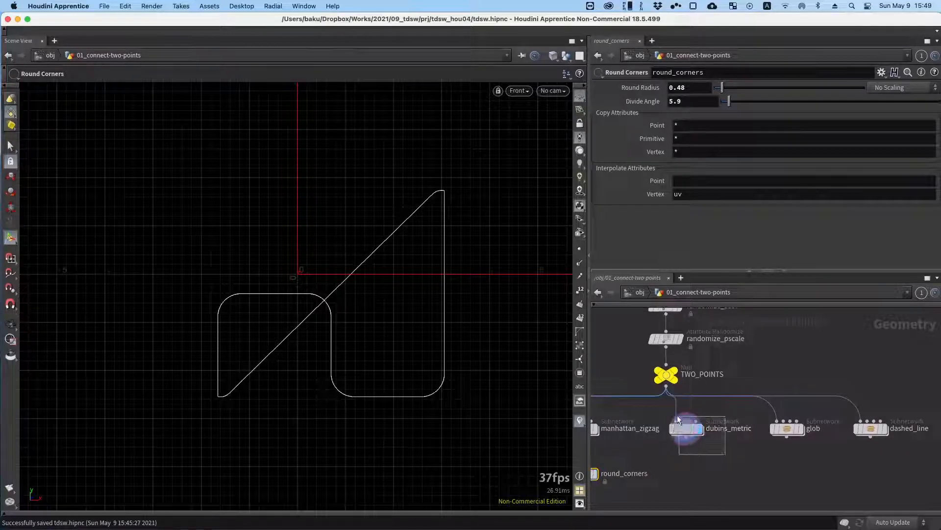
left_click(670, 419)
Set the dubins_metric subnetwork's Radius to 1.64.
middle_click_drag(675, 446, 715, 450)
scroll(700, 449, "up", 1)
scroll(700, 449, "up", 1)
left_click_drag(728, 87, 759, 89)
right_click_drag(288, 178, 252, 191, "alt")
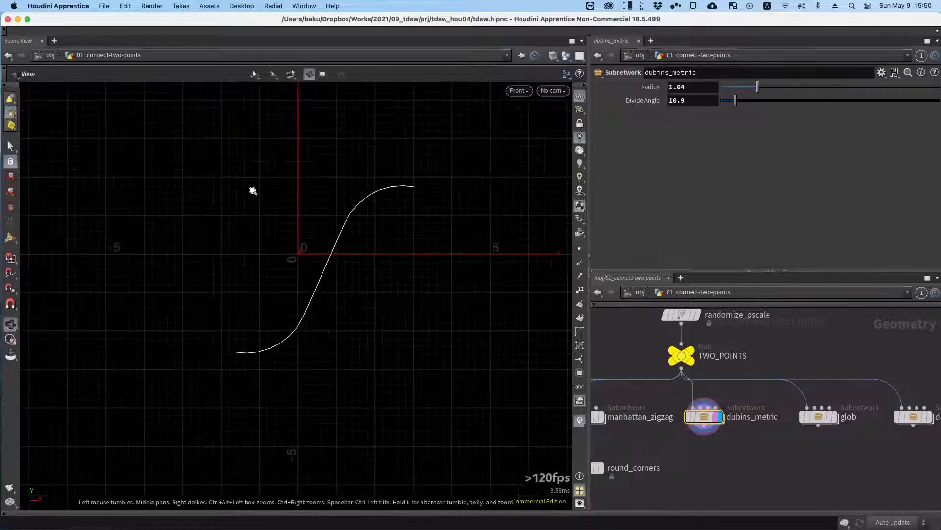
middle_click_drag(302, 189, 269, 230, "alt")
middle_click_drag(743, 340, 723, 401, "alt")
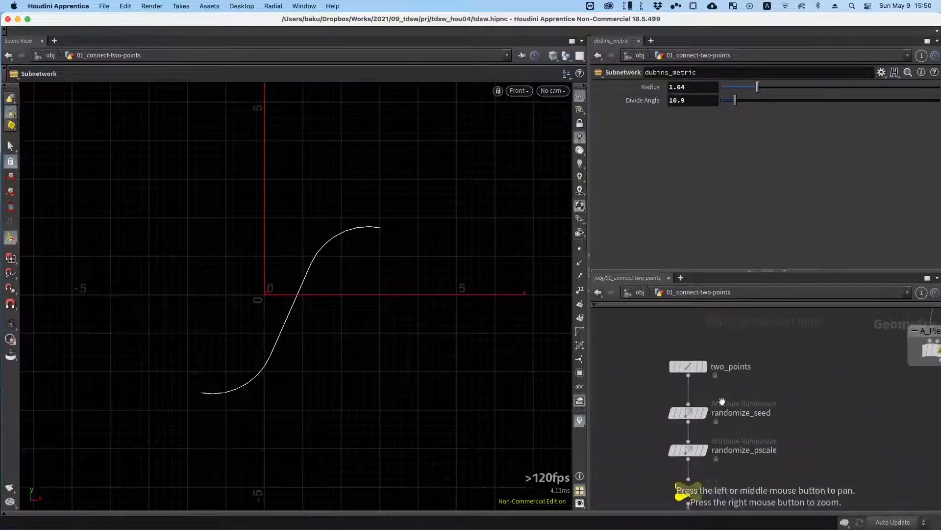
Display the two_points result, turn on point normals in the viewport, and display and select the TWO_POINTS null.
left_click(705, 368)
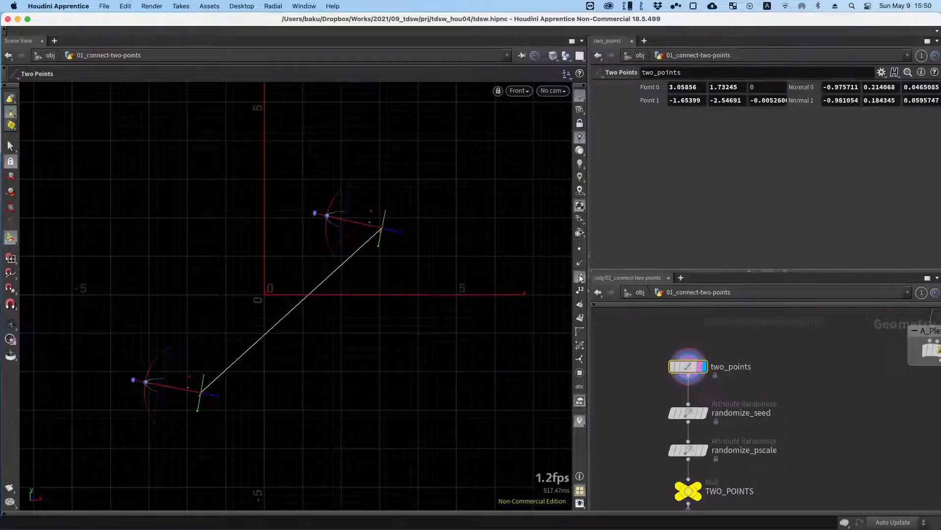
scroll(708, 424, "down", 3)
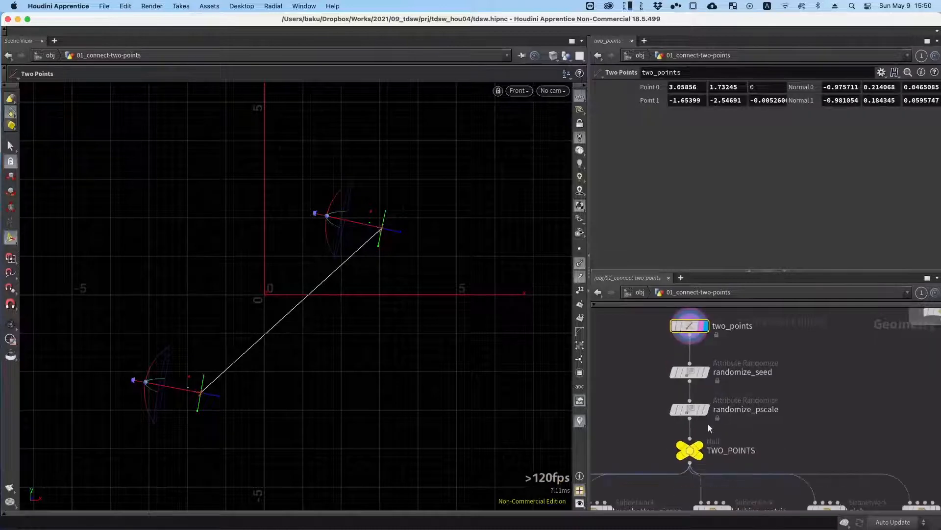
mouse_move(700, 446)
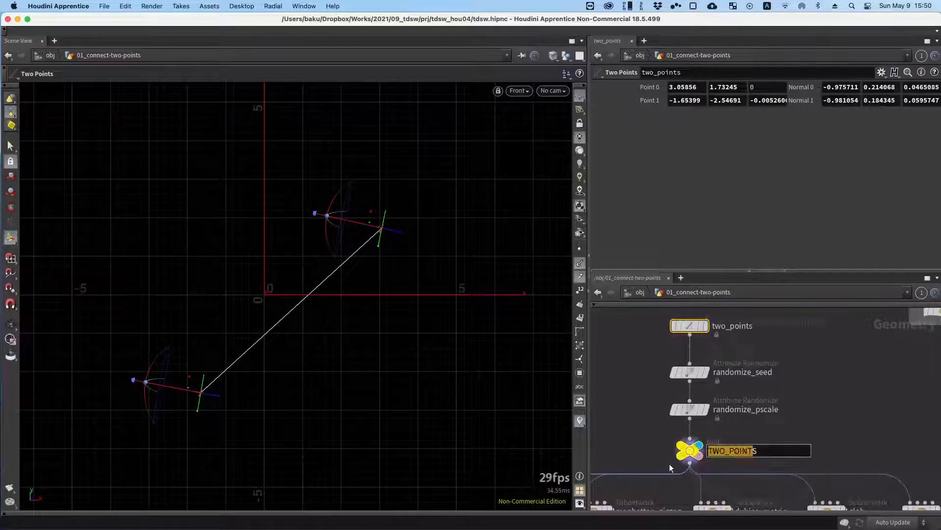
left_click(691, 448)
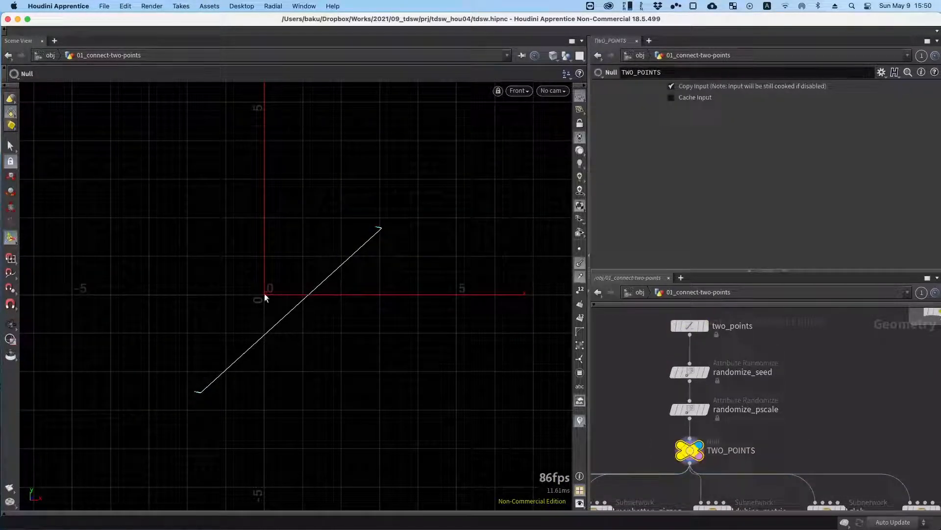
right_click_drag(193, 392, 416, 253, "alt")
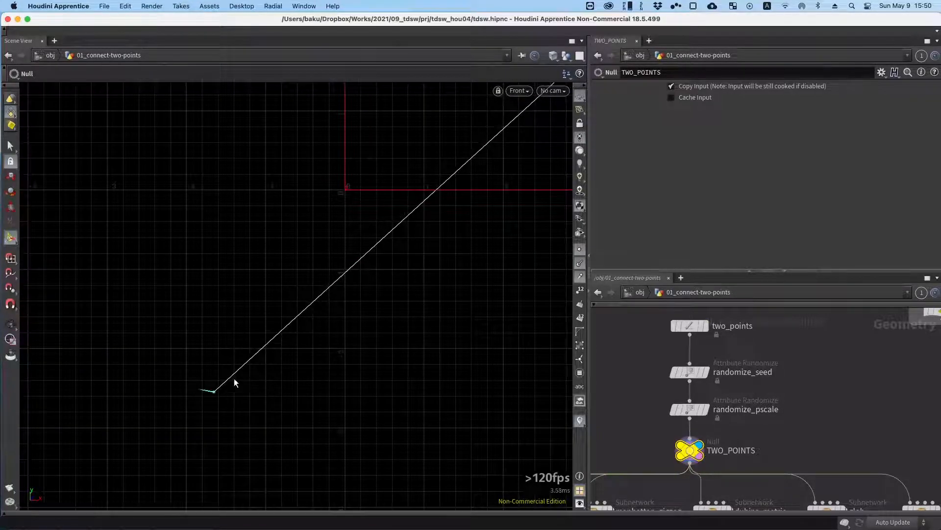
Set the viewport guides' Scale Vectors to 5.49 in the display options.
left_click(579, 503)
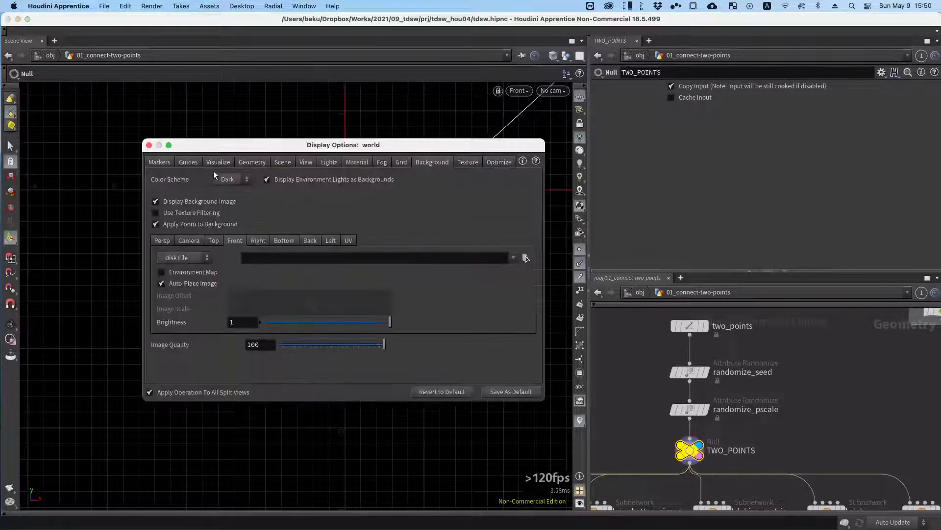
left_click(196, 164)
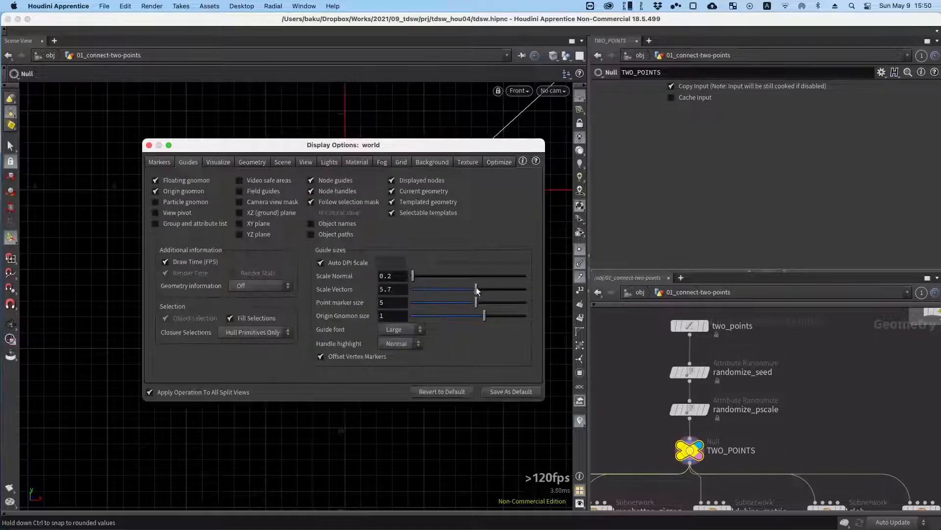
left_click(149, 145)
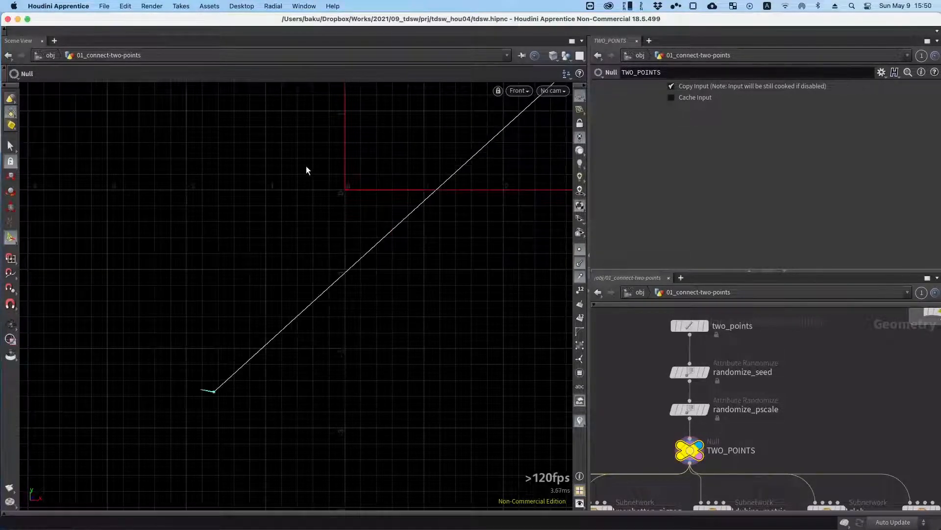
right_click_drag(309, 162, 294, 158)
middle_click_drag(415, 160, 339, 264)
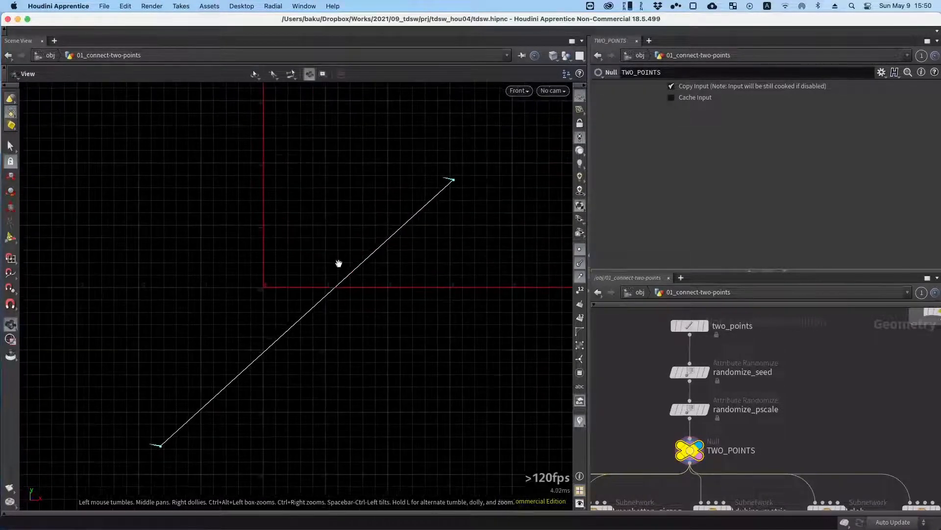
Lengthen the displayed normals by setting the viewport guides' Scale Normal to 2.09.
left_click(580, 503)
left_click_drag(408, 149, 752, 150)
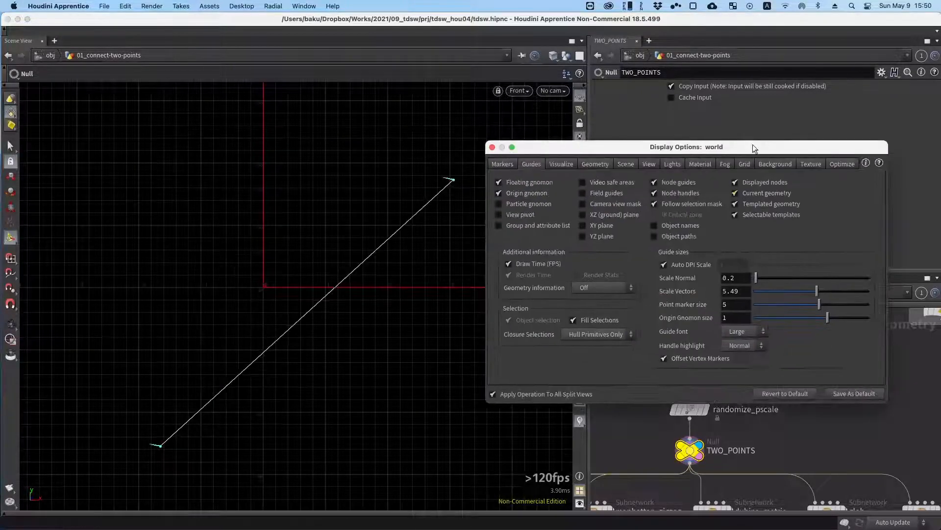
left_click_drag(763, 277, 778, 277)
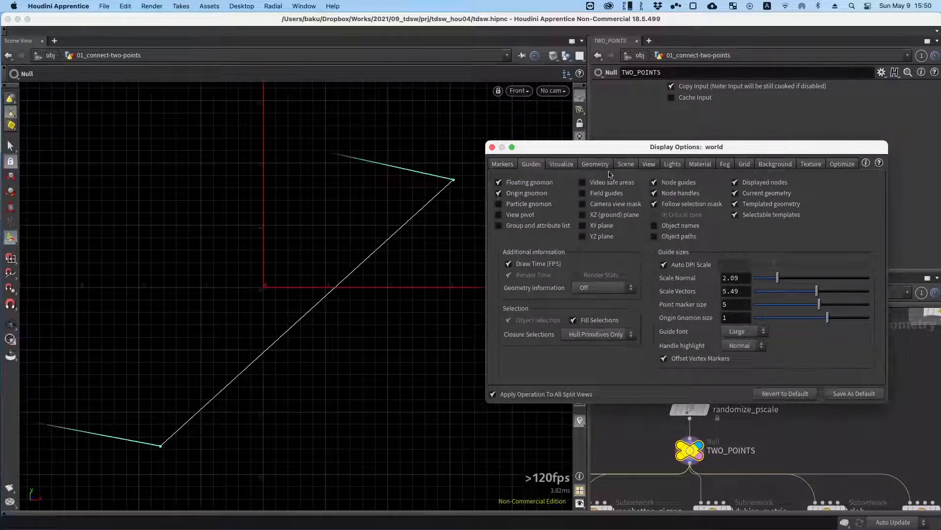
left_click(492, 147)
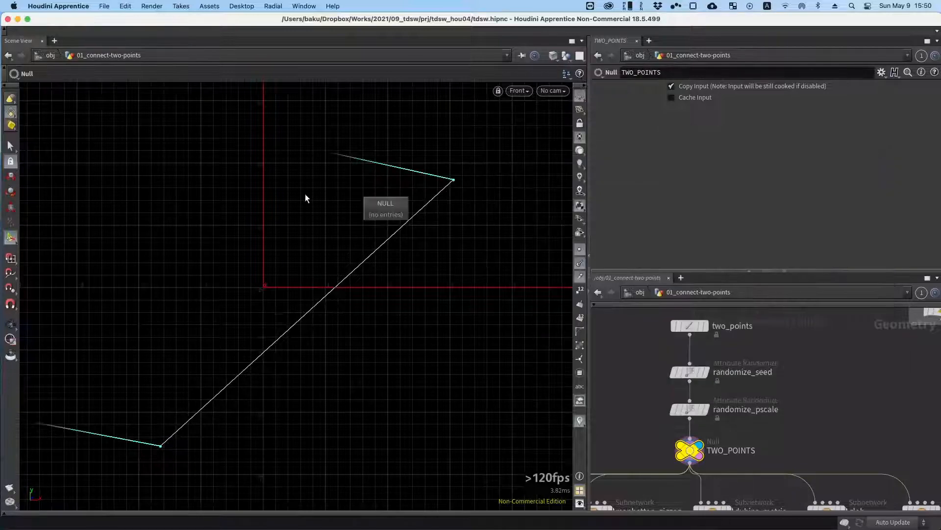
right_click_drag(332, 165, 288, 186, "alt")
middle_click_drag(306, 177, 367, 193, "alt")
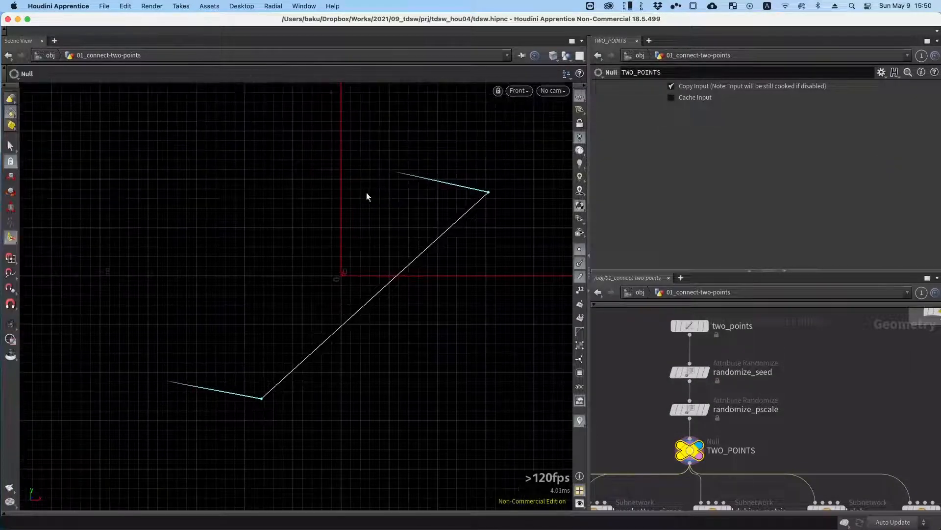
Rotate the normal of point 0 on the two_points node to about 0.404, -0.903, 0.147.
middle_click_drag(642, 354, 649, 364)
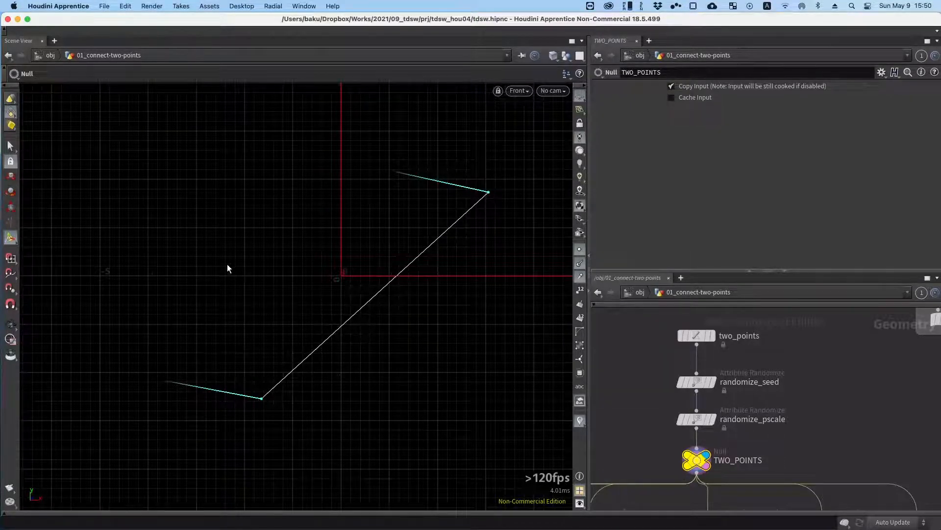
right_click_drag(228, 264, 255, 285, "alt")
middle_click_drag(280, 315, 250, 312, "alt")
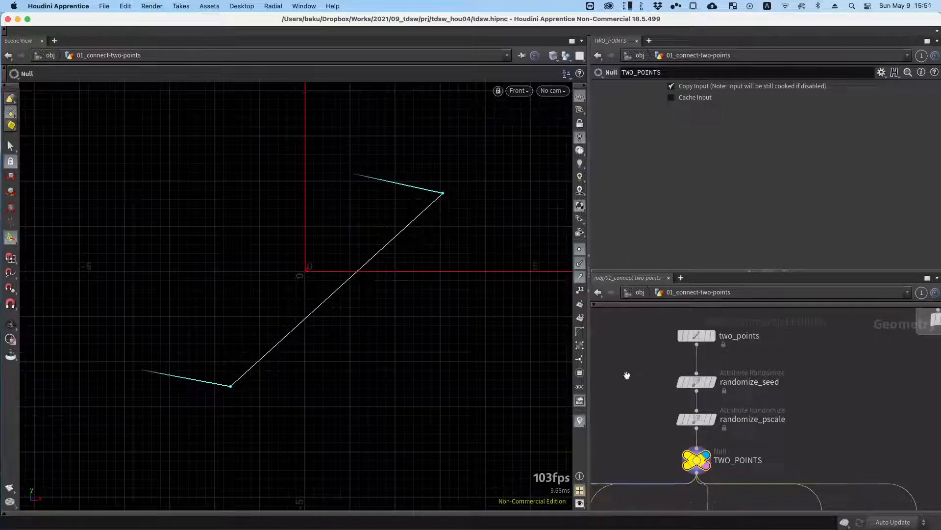
scroll(638, 392, "down", 2)
left_click_drag(626, 335, 626, 342, "alt")
left_click(688, 331)
left_click_drag(397, 165, 460, 265)
left_click_drag(630, 428, 626, 414, "alt")
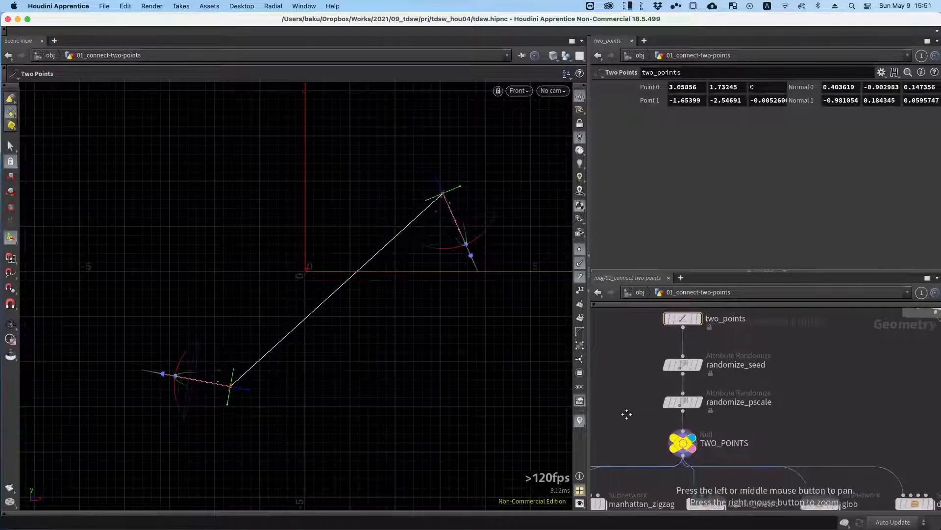
Display the dubins_metric curve, and return the display to TWO_POINTS while keeping the curve as a ghosted reference.
left_click(684, 443)
left_click_drag(742, 469, 718, 403, "alt")
left_click_drag(742, 451, 705, 436, "alt")
left_click(661, 425)
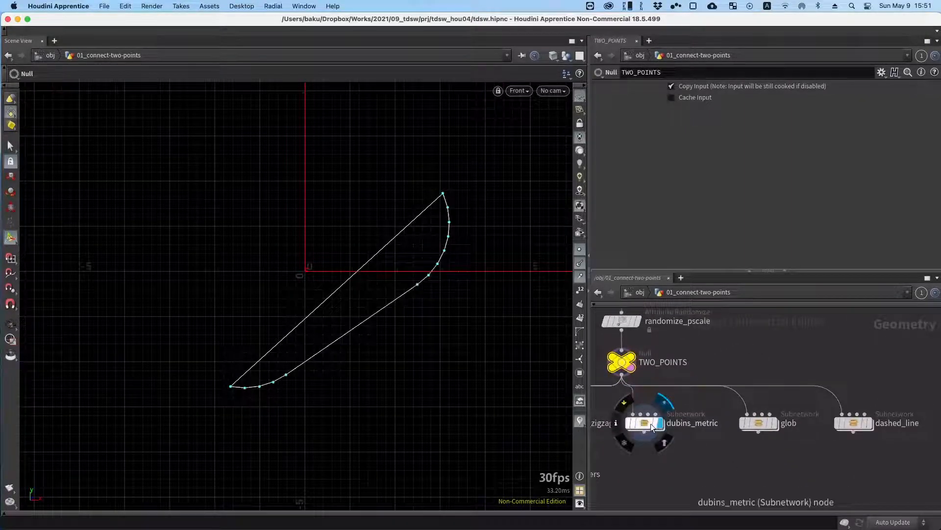
left_click_drag(655, 423, 676, 443, "alt")
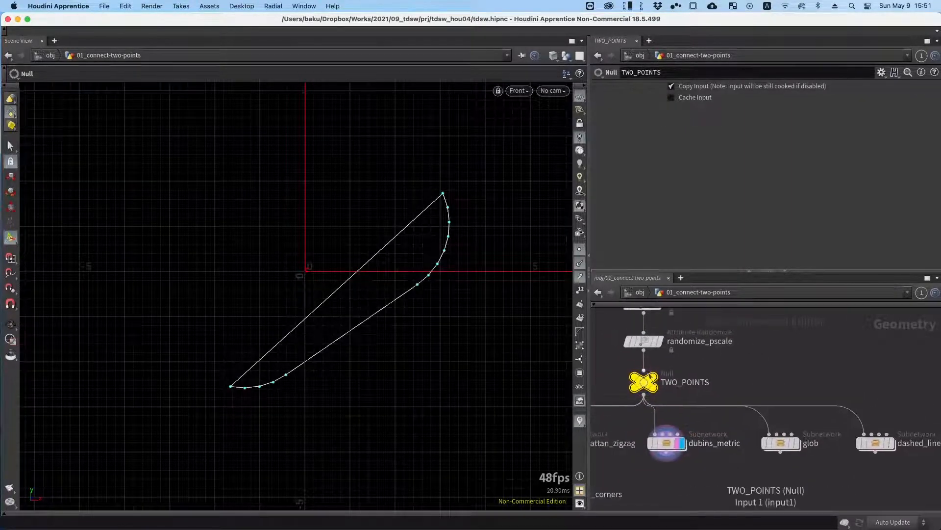
left_click(654, 378)
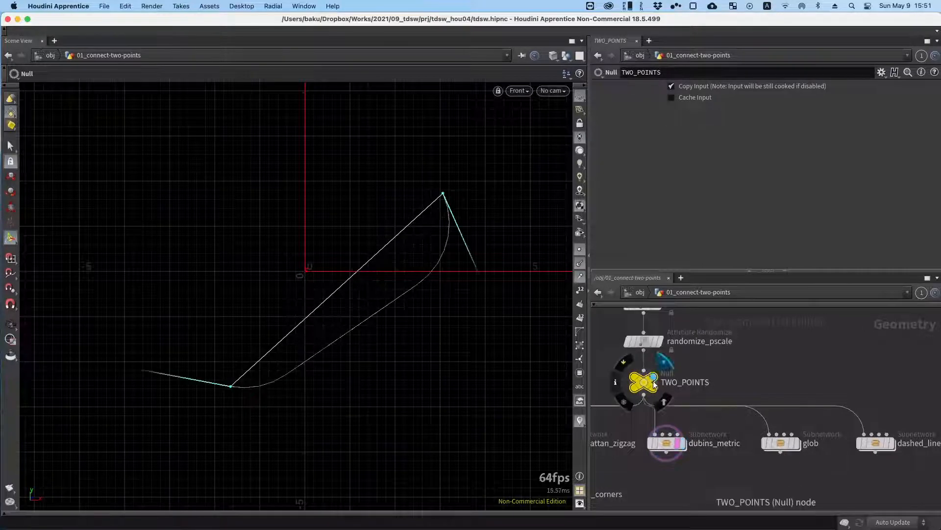
Show point numbers in the viewport, view them along the dubins_metric curve, and display TWO_POINTS again.
left_click(581, 291)
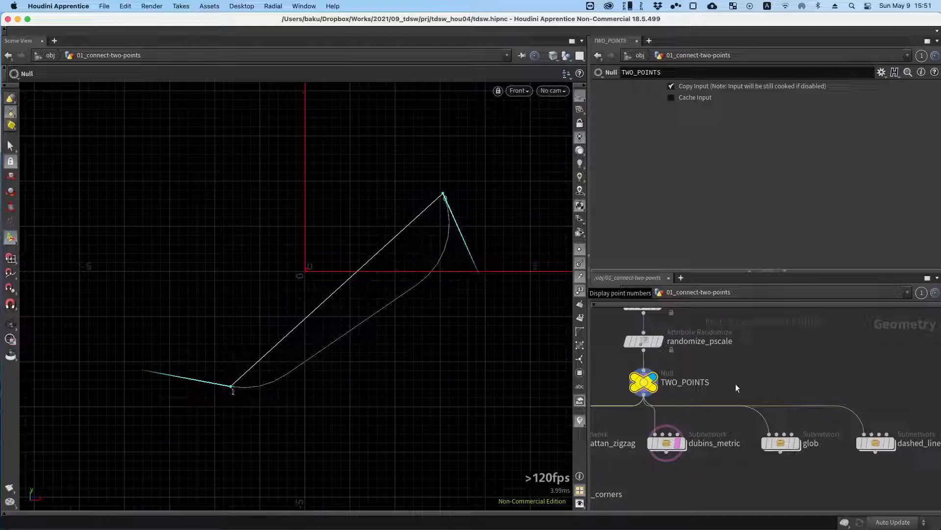
left_click_drag(745, 374, 758, 358, "alt")
left_click_drag(732, 428, 753, 424, "alt")
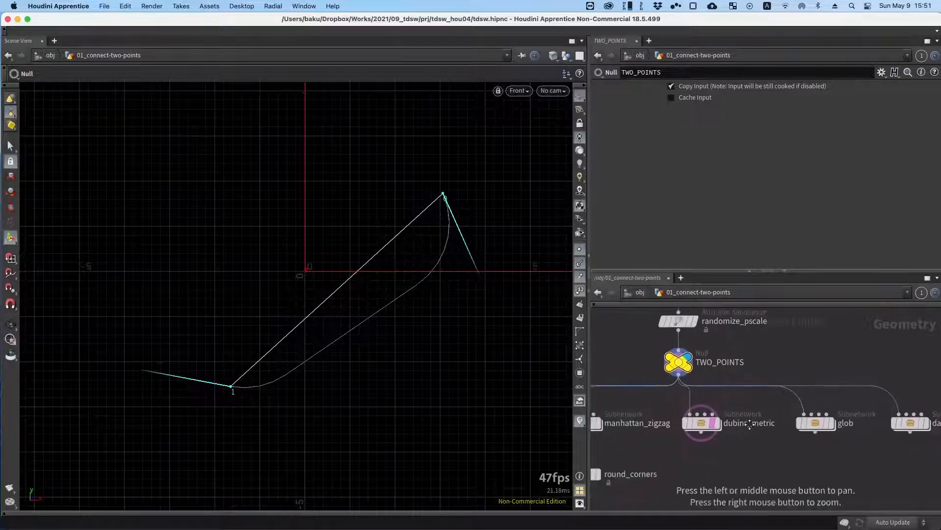
left_click_drag(710, 449, 732, 462, "alt")
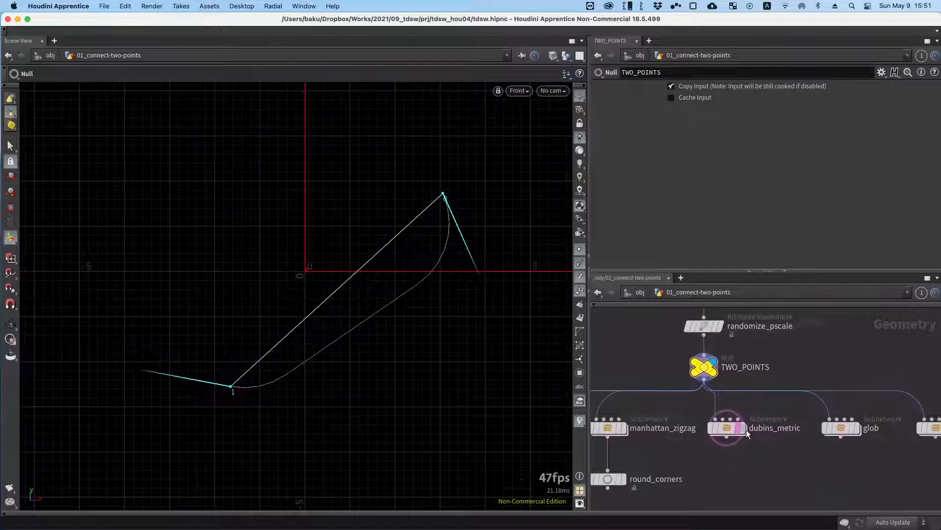
left_click(742, 425)
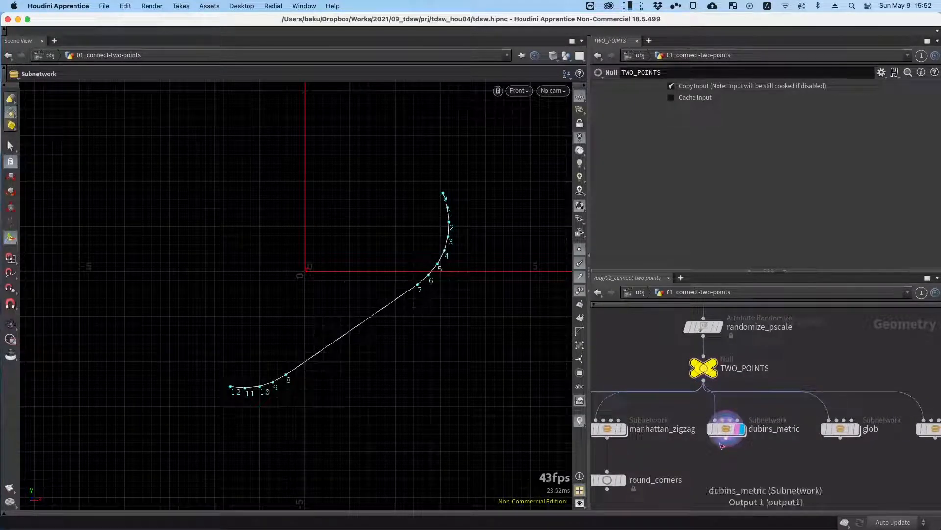
left_click_drag(707, 408, 708, 422, "alt")
left_click(718, 379)
left_click_drag(745, 363, 748, 406, "alt")
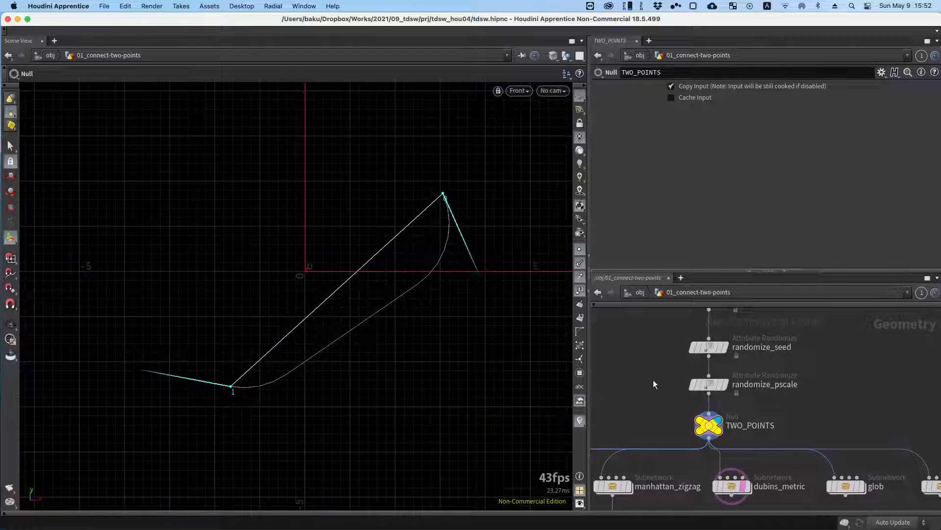
Rotate the two_points normals to about 0.893, 0.229, -0.387 for point 0 and 0.987, 0.112, -0.112 for point 1.
mouse_move(656, 372)
left_mouse_down("alt")
mouse_move(653, 386)
mouse_move(653, 370)
mouse_move(663, 378)
mouse_move(659, 359)
left_mouse_up("alt")
left_click_drag(668, 389, 668, 421, "alt")
left_click(691, 327)
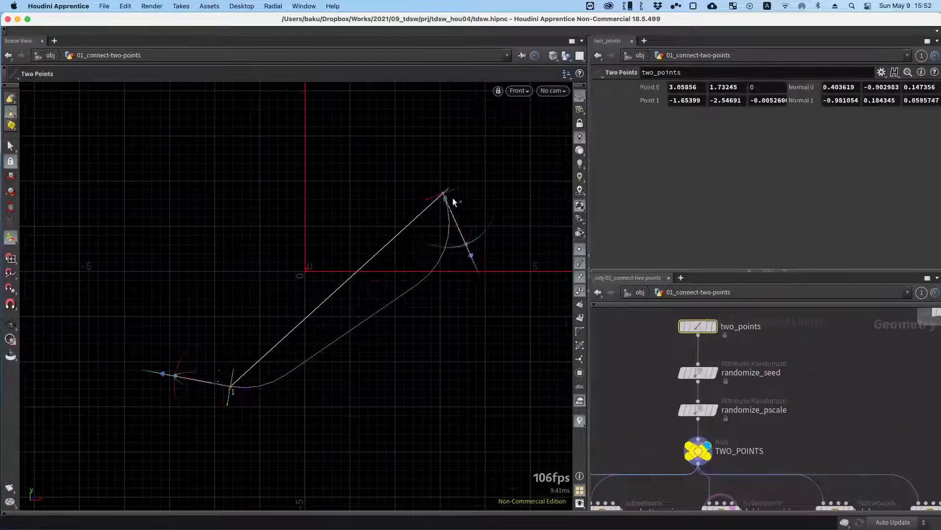
left_click_drag(474, 237, 487, 175)
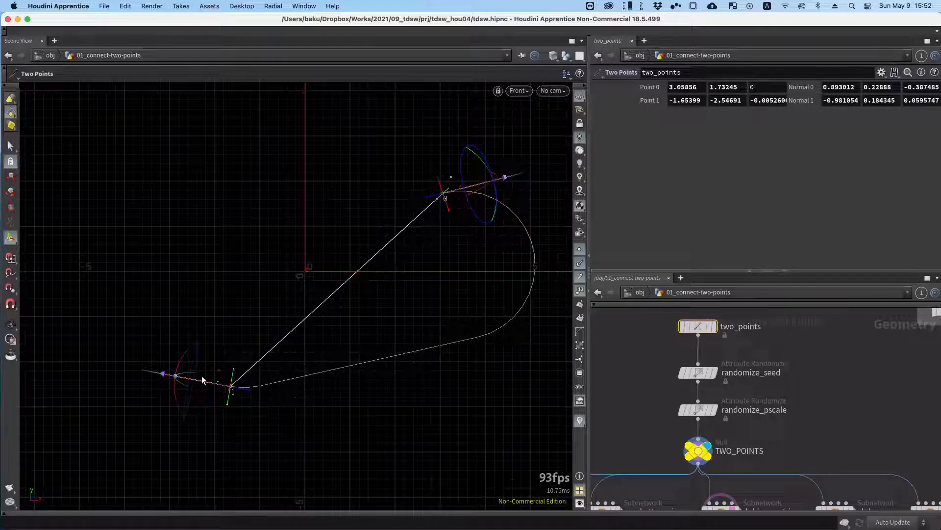
left_click_drag(183, 352, 309, 416)
middle_click_drag(440, 190, 402, 261)
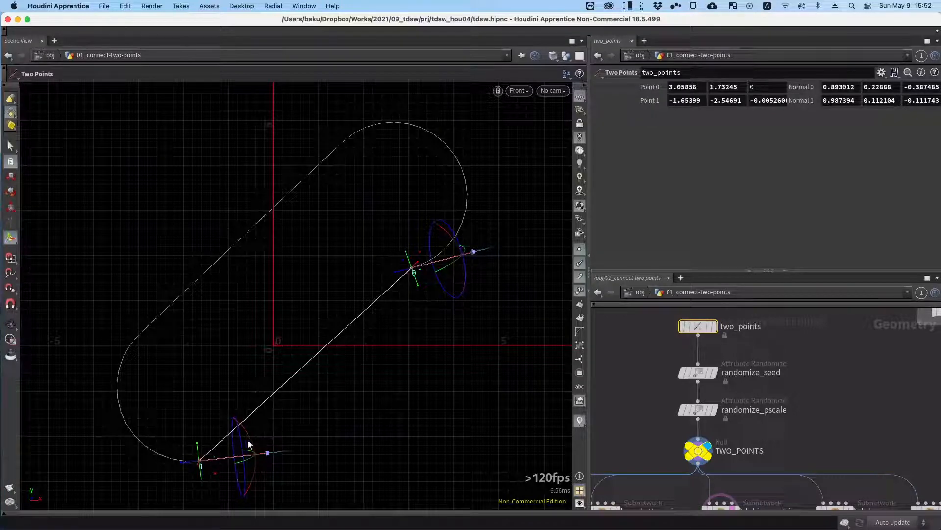
Rotate point 1's normal to about 0.720, -0.692, 0.053 and move point 1 to about -0.58, 0.60, -6.35 and point 0 to 2.45, 1.25, 0.
left_click_drag(248, 443, 227, 475)
middle_click_drag(199, 460, 269, 404)
left_click_drag(170, 174, 256, 325)
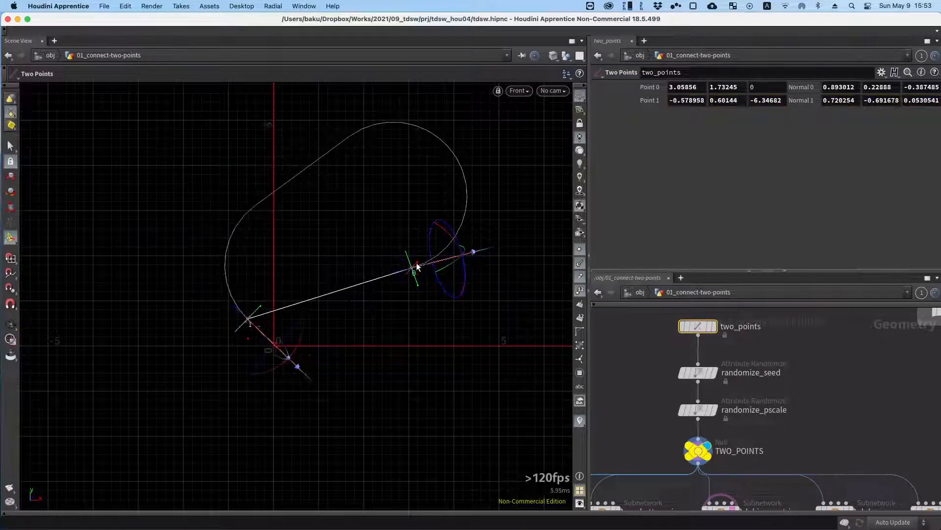
left_click_drag(414, 269, 384, 291)
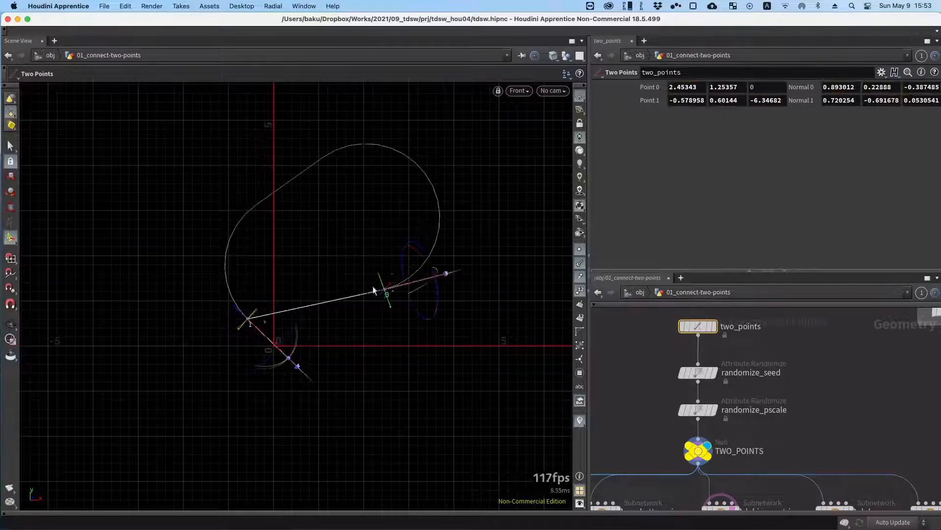
right_click_drag(343, 233, 266, 251, "alt")
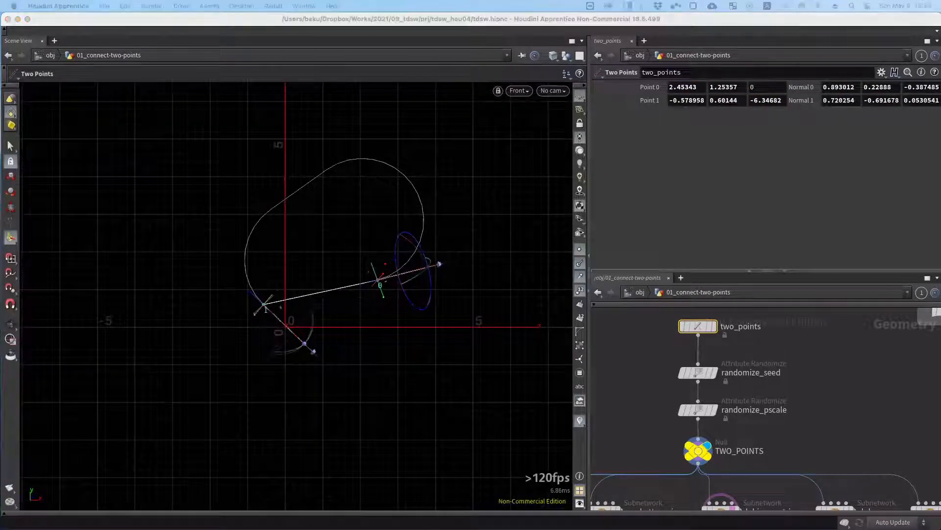
Display the triangulated line network of the convertline2 node above the foreach loop and select that node.
left_click(632, 415)
scroll(645, 414, "down", 4)
middle_click_drag(667, 457, 792, 400, "alt")
middle_click_drag(628, 334, 870, 416, "alt")
middle_click_drag(638, 358, 821, 334, "alt")
middle_click_drag(742, 464, 714, 441, "alt")
left_click(713, 381)
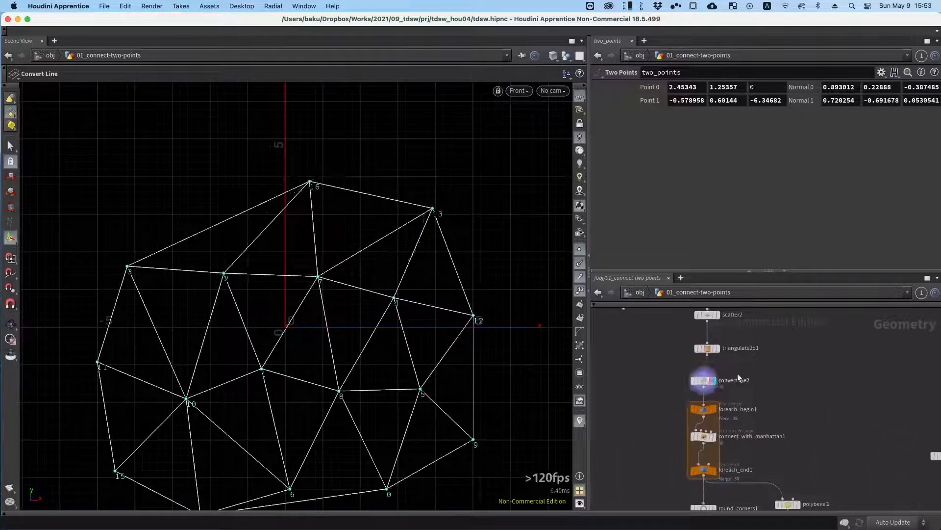
left_click_drag(740, 373, 678, 388)
key("Escape")
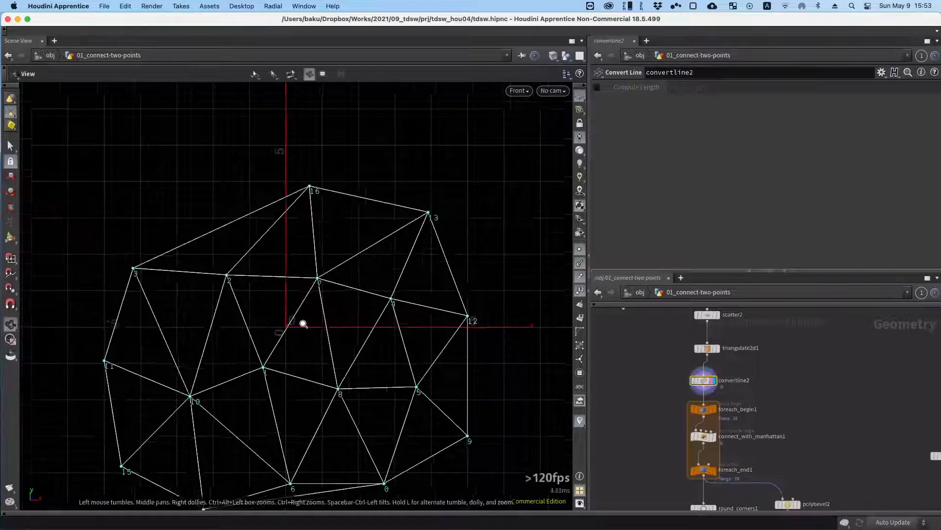
Copy the dubins_metric subnetwork and paste the duplicate beside the foreach_begin1 loop.
scroll(294, 325, "down", 2)
middle_click_drag(835, 433, 760, 407, "alt")
middle_click_drag(851, 449, 704, 394, "alt")
mouse_move(851, 408)
middle_mouse_down("alt")
mouse_move(737, 396)
mouse_move(698, 416)
mouse_move(832, 407)
middle_mouse_up("alt")
left_click_drag(841, 398, 811, 372)
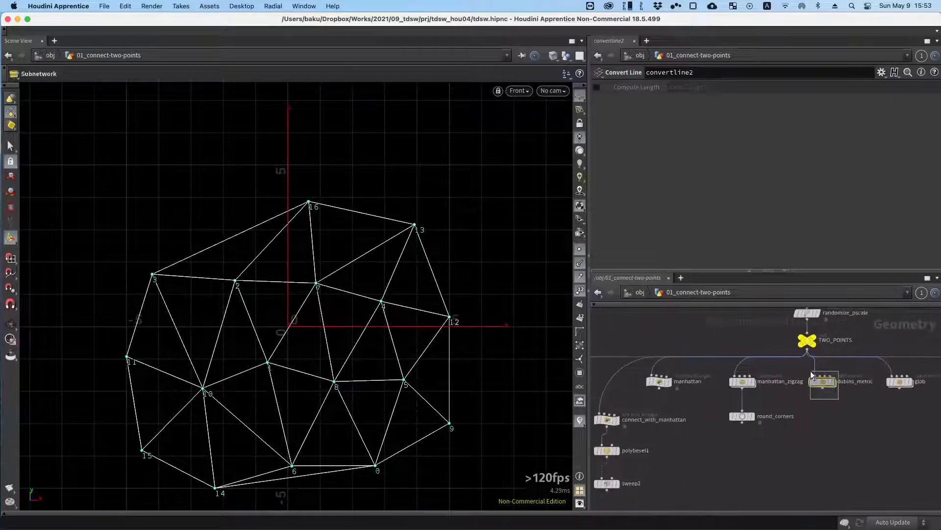
key("super+c")
mouse_move(640, 398)
middle_mouse_down("alt")
mouse_move(758, 386)
mouse_move(883, 393)
middle_mouse_up("alt")
middle_click_drag(606, 379, 754, 385, "alt")
left_click(779, 340)
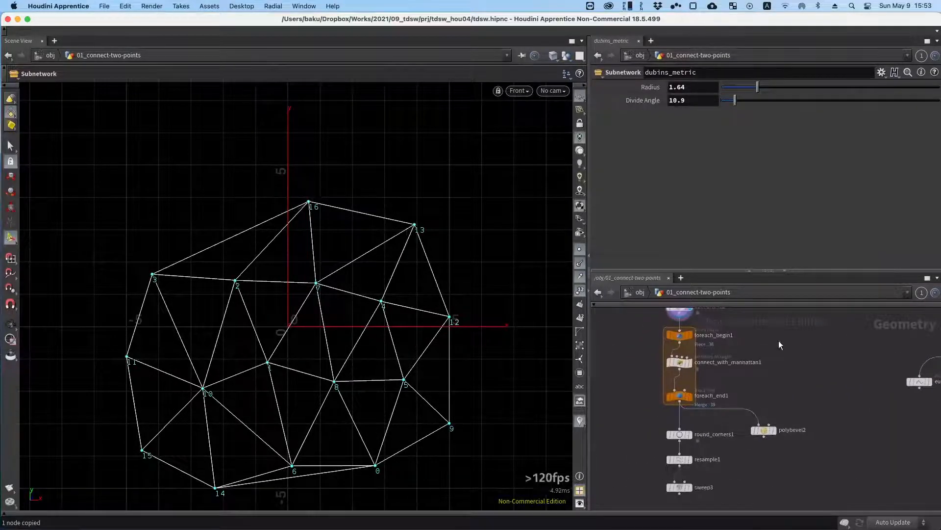
key("super+v")
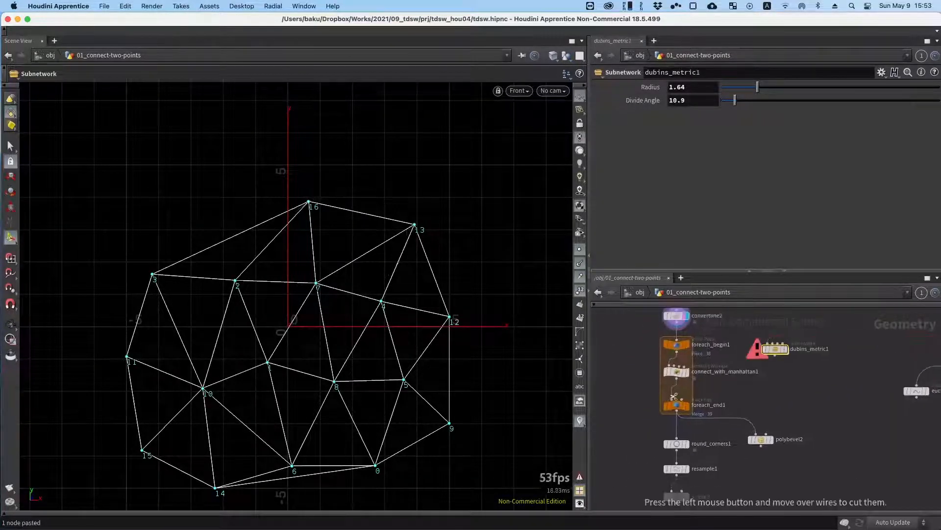
Replace the connect_with_manhattan1 node in the foreach loop with dubins_metric1, wired between foreach_begin1 and foreach_end1.
left_click(693, 375)
key("Delete")
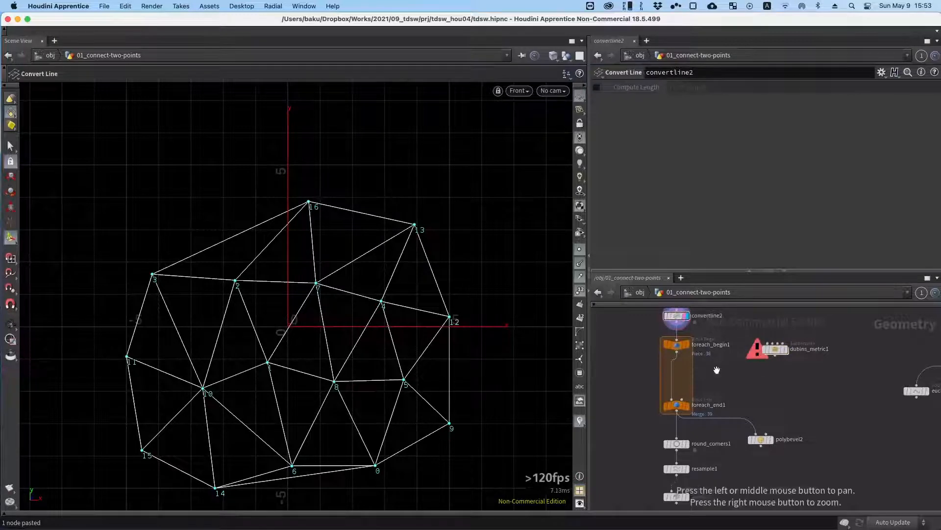
middle_click_drag(774, 348, 789, 396, "alt")
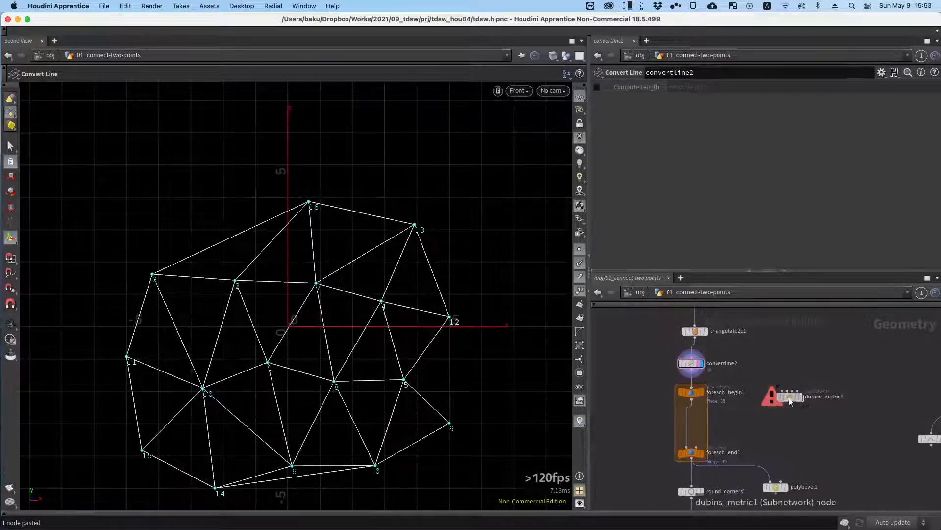
left_click_drag(789, 395, 722, 432)
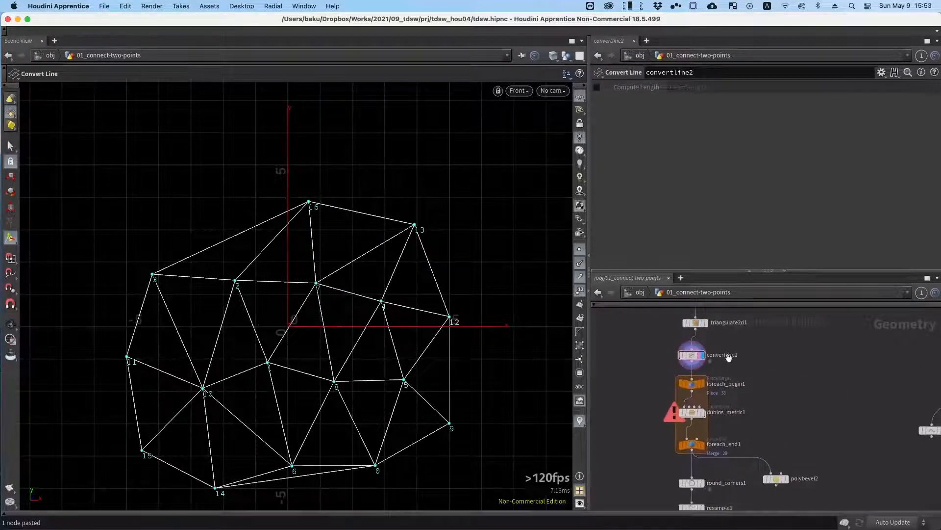
Display the triangulate2d1 surface for comparison, and switch the display back to the convertline2 line network.
left_click_drag(734, 365, 749, 411, "alt")
scroll(735, 410, "up", 2)
left_click_drag(653, 394, 651, 437, "alt")
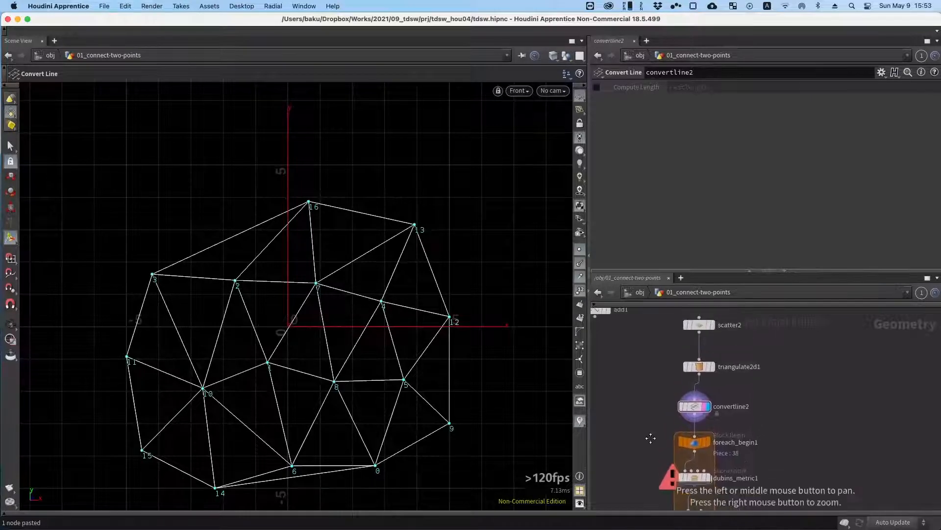
middle_click_drag(723, 377, 719, 383)
left_click(706, 372)
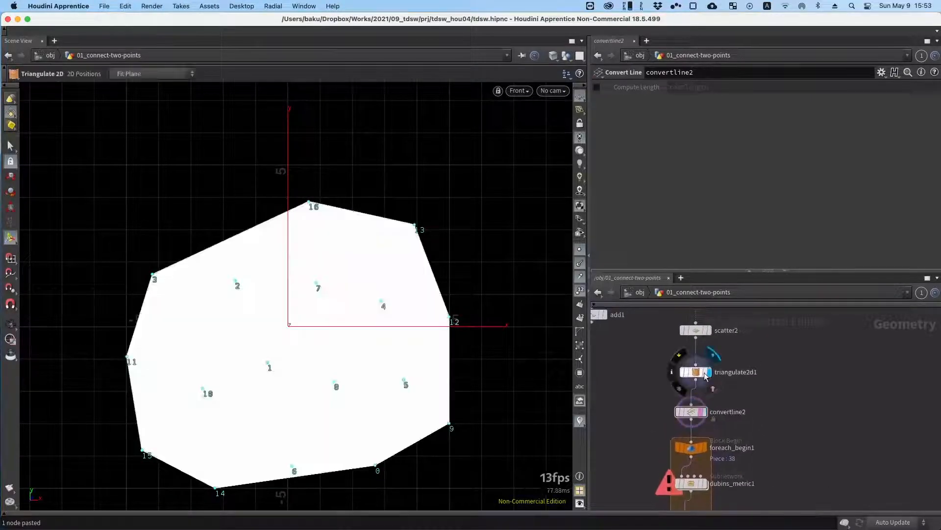
left_click(703, 412)
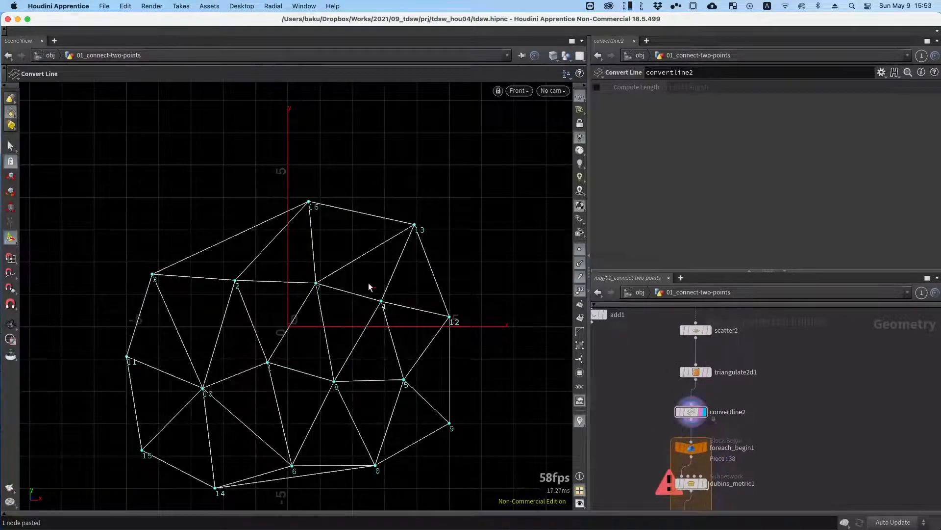
Make room below convertline2 and insert an Attribute Randomize node between it and foreach_begin1.
left_click_drag(692, 413, 691, 380, "shift")
middle_click_drag(665, 403, 681, 363)
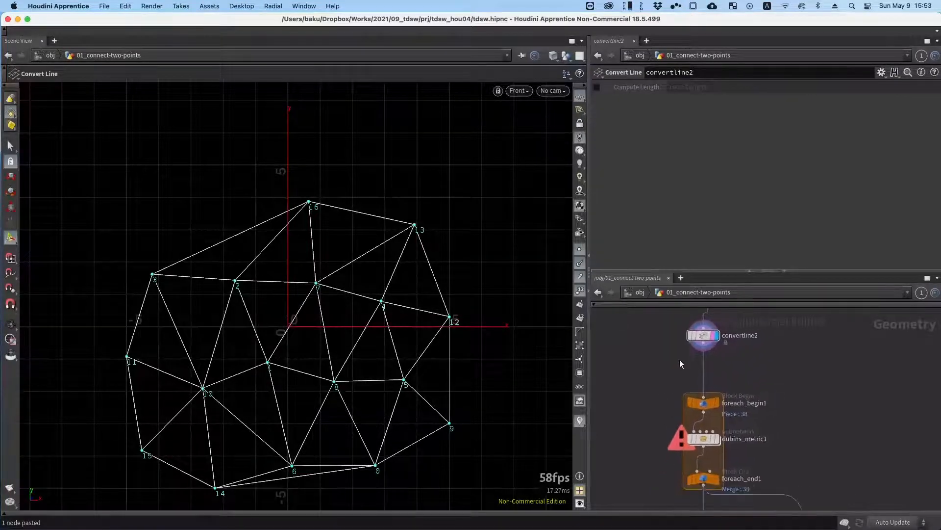
key("Tab")
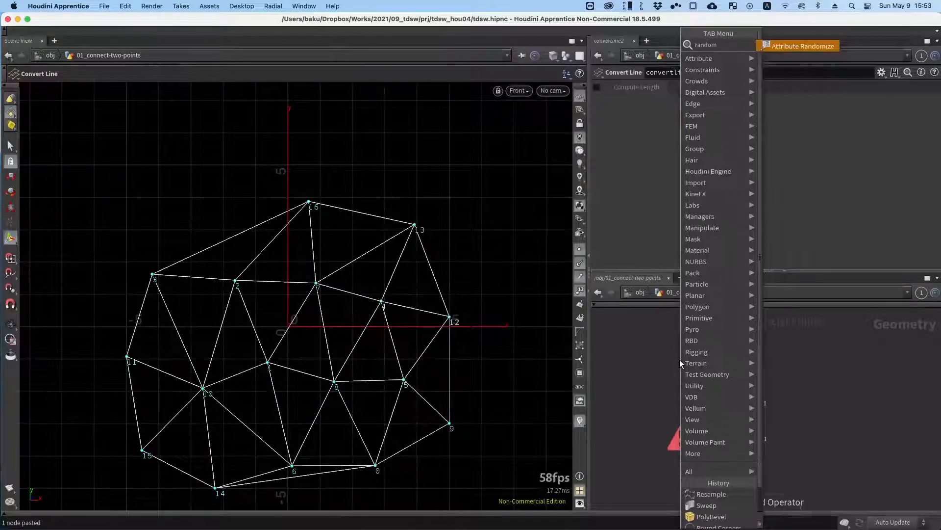
key("Escape")
left_click(634, 367)
mouse_move(638, 367)
middle_mouse_down()
mouse_move(670, 340)
mouse_move(636, 365)
middle_mouse_up()
mouse_move(635, 366)
left_mouse_down()
mouse_move(677, 359)
mouse_move(650, 367)
left_mouse_up()
scroll(652, 370, "up", 4)
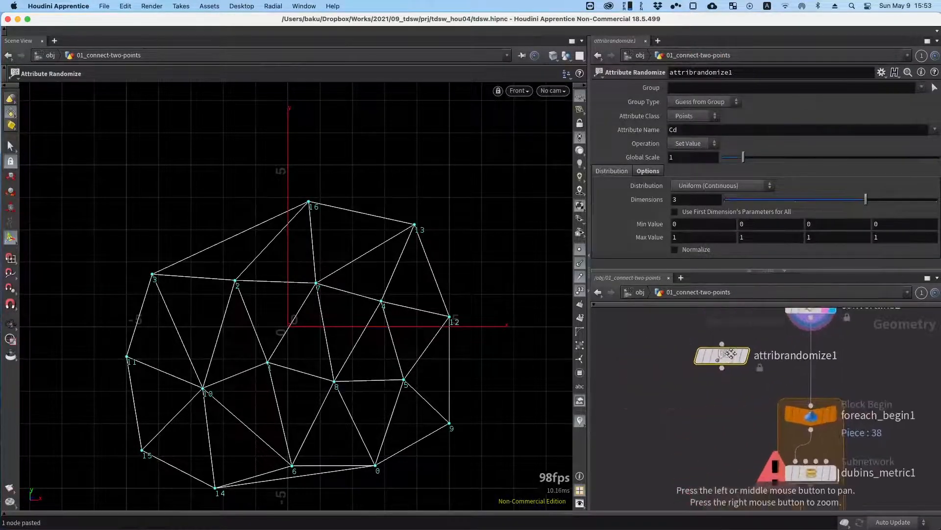
left_click_drag(726, 362, 809, 361)
middle_click_drag(776, 356, 719, 357)
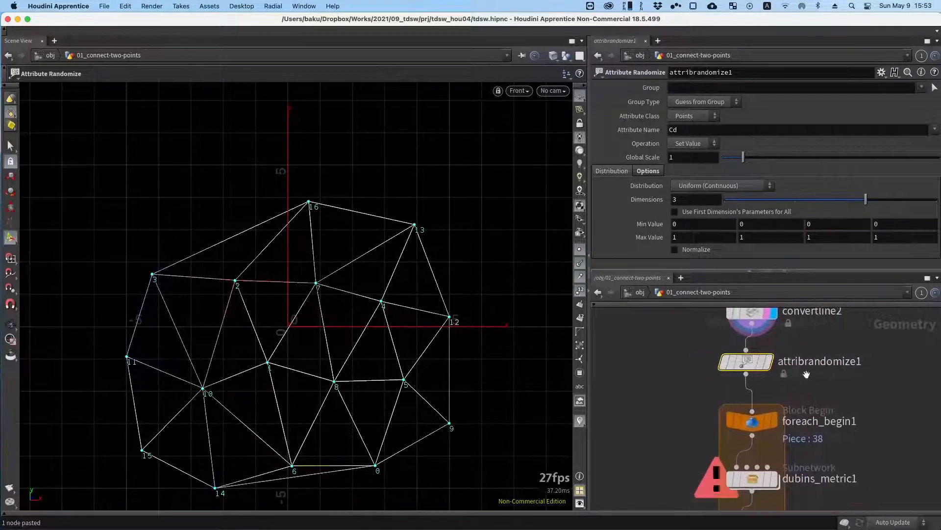
Set the randomized attribute's name to N and display the attribrandomize1 node.
left_click_drag(719, 357, 719, 356)
left_click_drag(671, 130, 728, 134)
type("N")
key("Return")
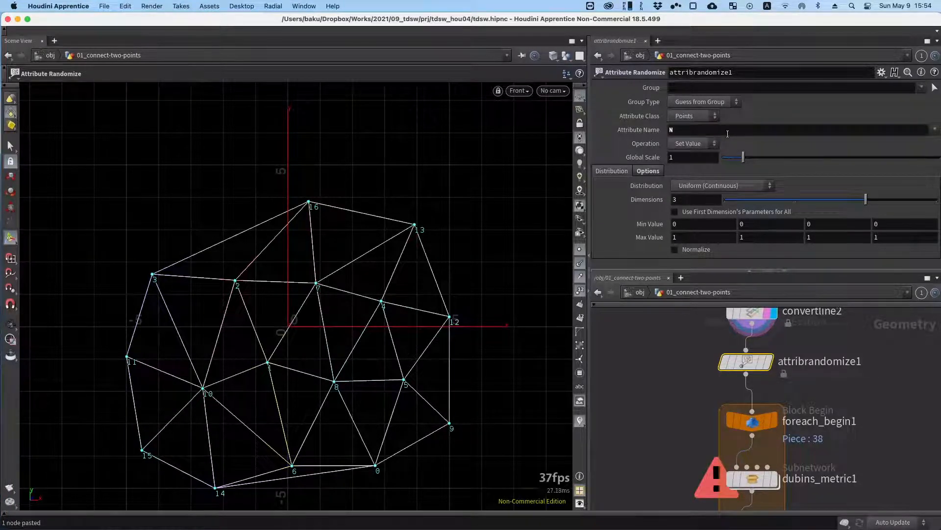
left_click(677, 364)
middle_click_drag(677, 364, 649, 363)
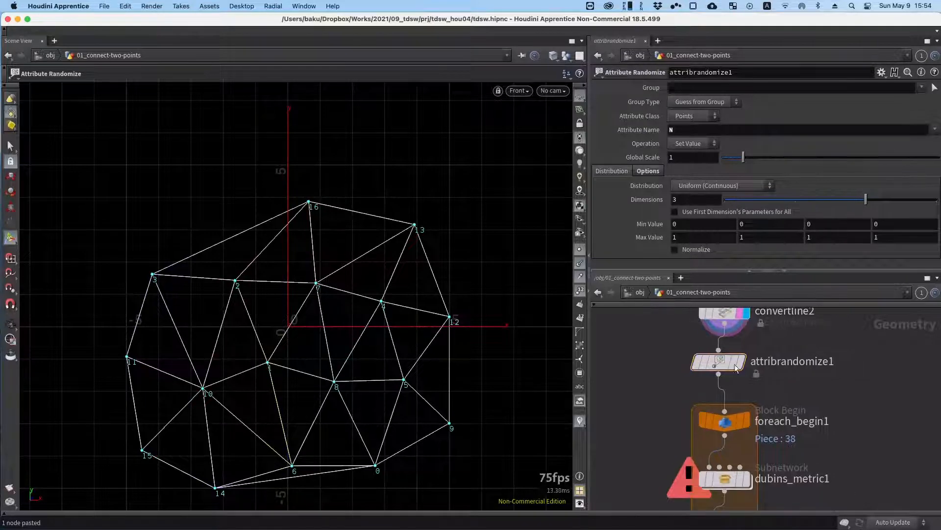
left_click(740, 363)
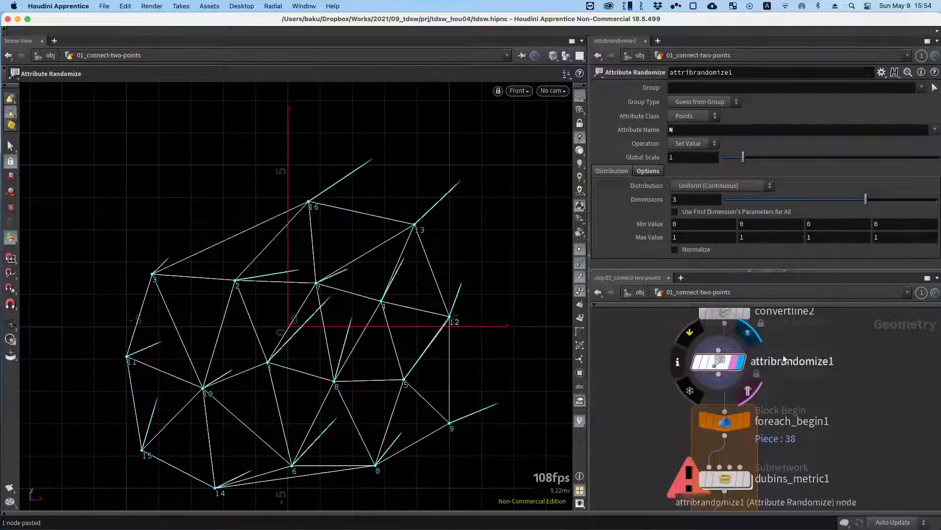
Set the distribution of attribrandomize1 to Normal (Gaussian).
left_click(729, 367)
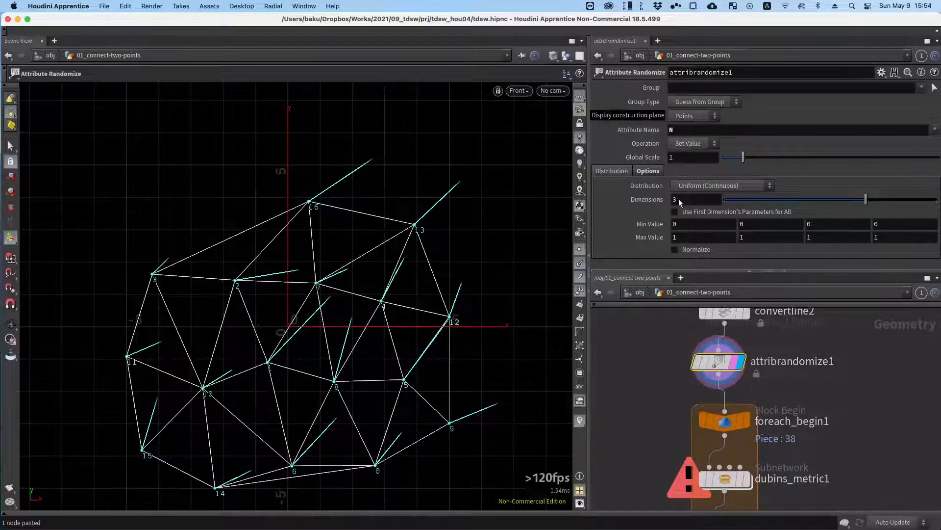
left_click(740, 184)
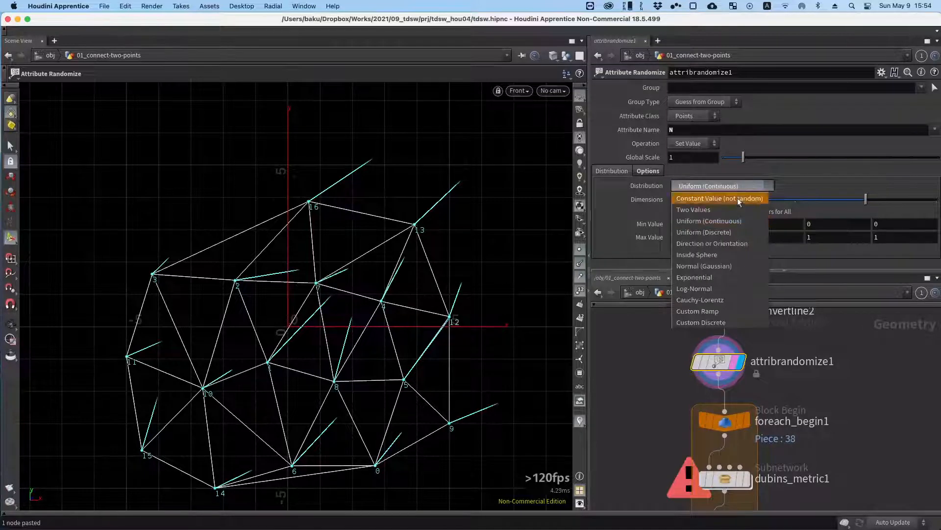
left_click(704, 266)
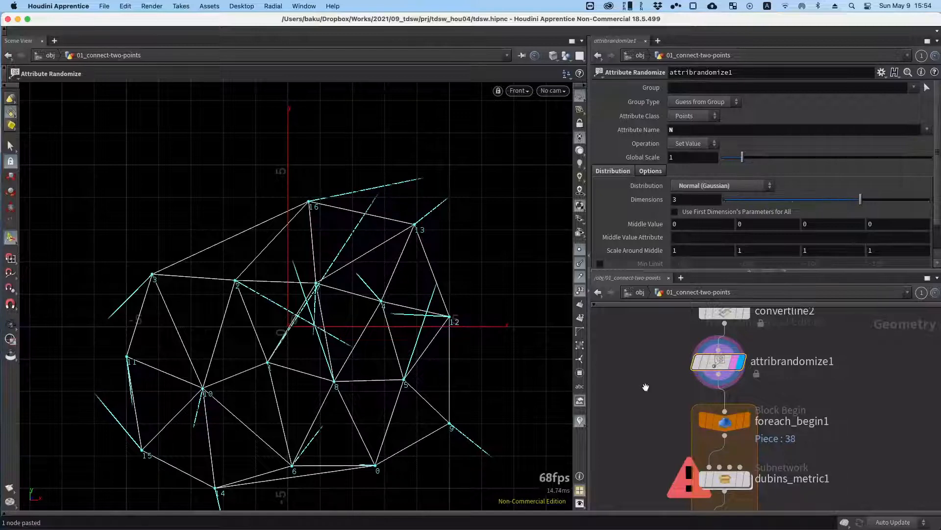
Display the output of the dubins_metric1 node inside the foreach loop.
left_click_drag(674, 469, 650, 350)
scroll(654, 389, "down", 2)
left_click(694, 376)
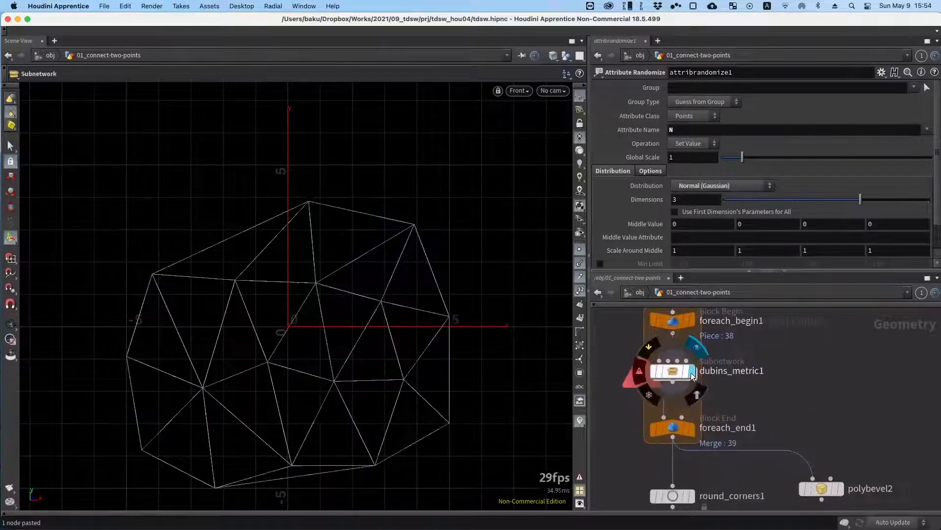
left_click_drag(663, 396, 667, 389)
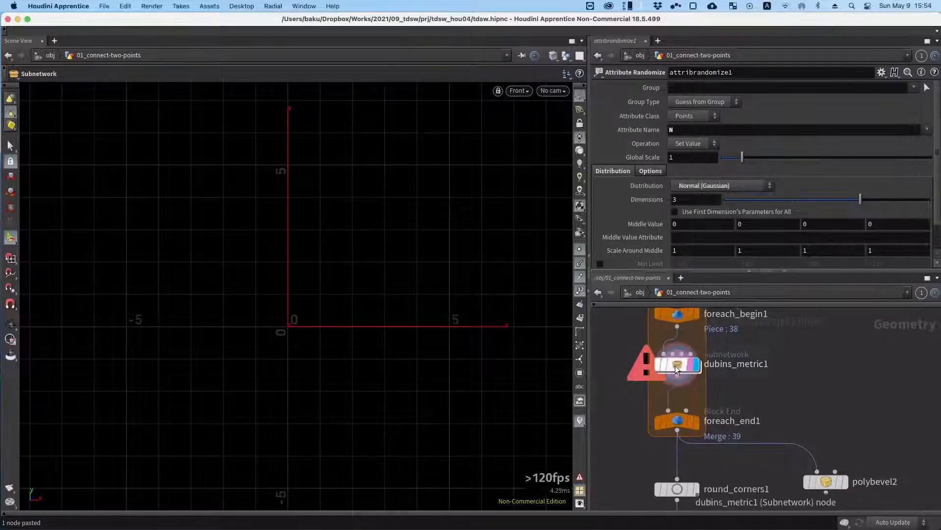
Open the dubins_metric1 subnetwork and examine the error details and code of its inspect_dubins_path Python node.
double_click(675, 365)
scroll(714, 358, "up", 3)
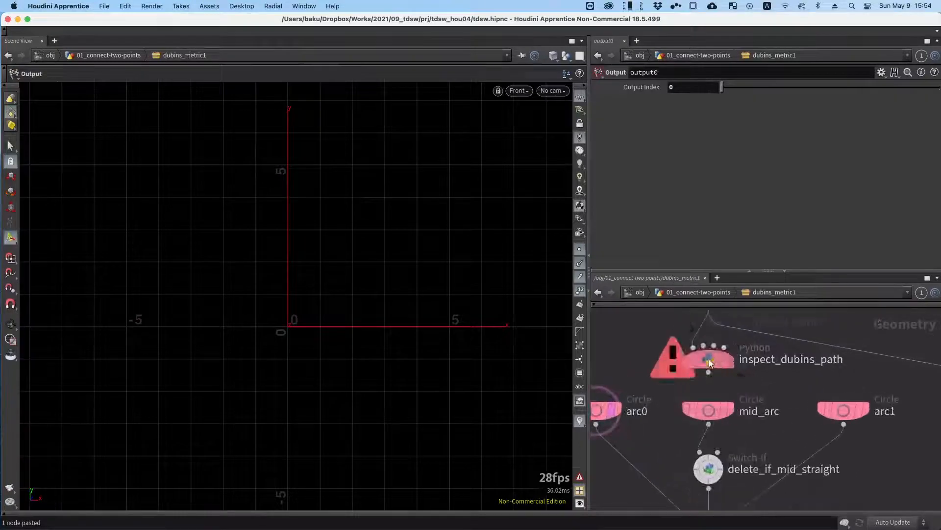
left_click(709, 359)
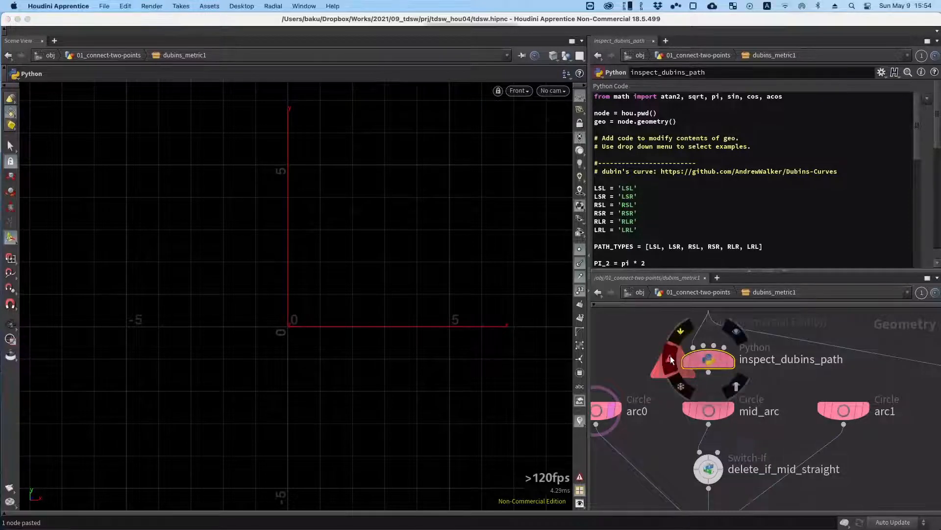
left_click_drag(785, 202, 338, 185)
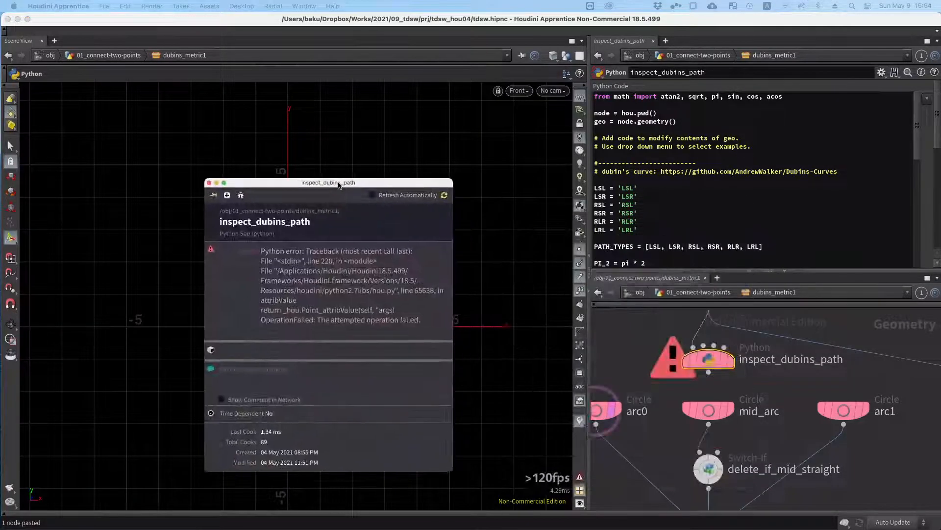
left_click(208, 182)
scroll(734, 197, "down", 10)
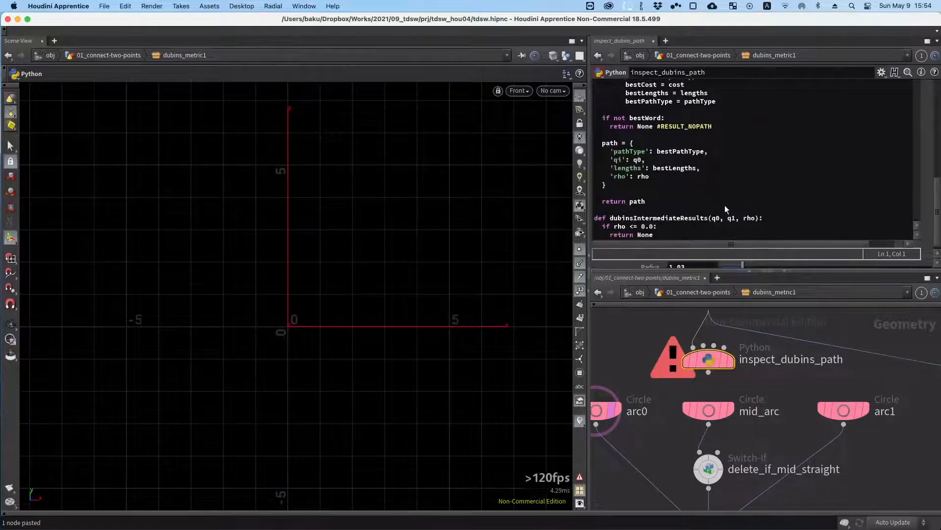
Return to the parent network and check the point attributes in the attribrandomize1 node information.
key("u")
middle_click_drag(720, 362, 736, 395, "alt")
scroll(738, 396, "down", 3)
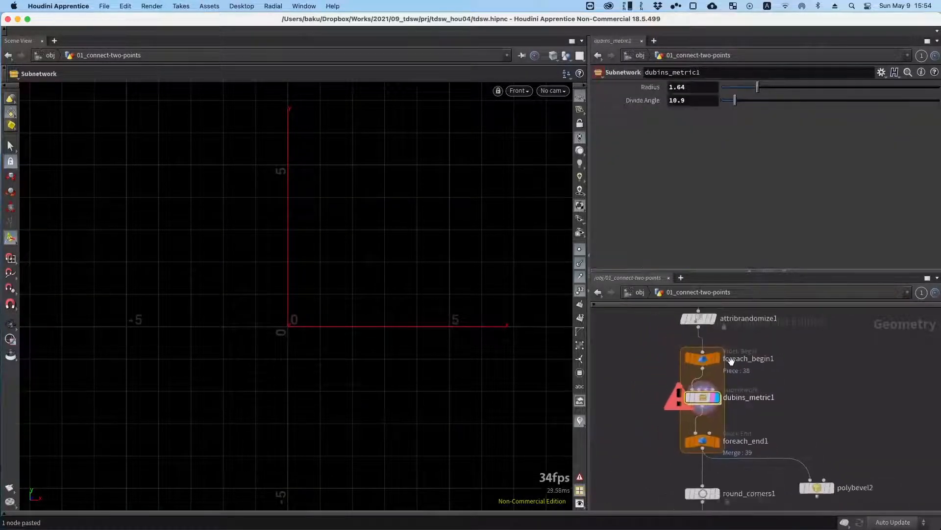
middle_click_drag(739, 330, 725, 383, "alt")
left_click(682, 371)
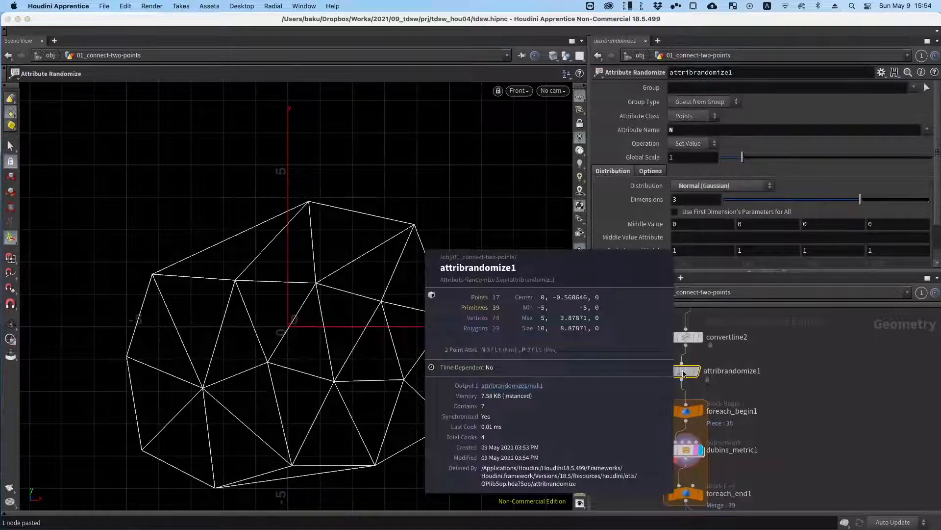
mouse_move(709, 465)
left_mouse_down("alt")
mouse_move(712, 405)
mouse_move(718, 449)
left_mouse_up("alt")
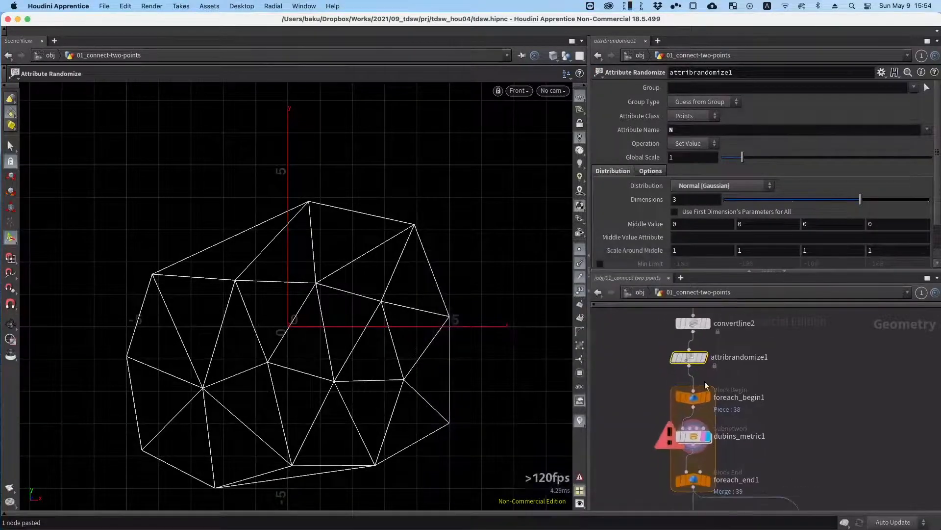
Display the merged loop result of foreach_end1 and select that node.
left_click_drag(729, 379, 735, 388, "alt")
left_click_drag(742, 454, 766, 378, "alt")
scroll(721, 390, "down", 3)
left_click(699, 415)
left_click(700, 416)
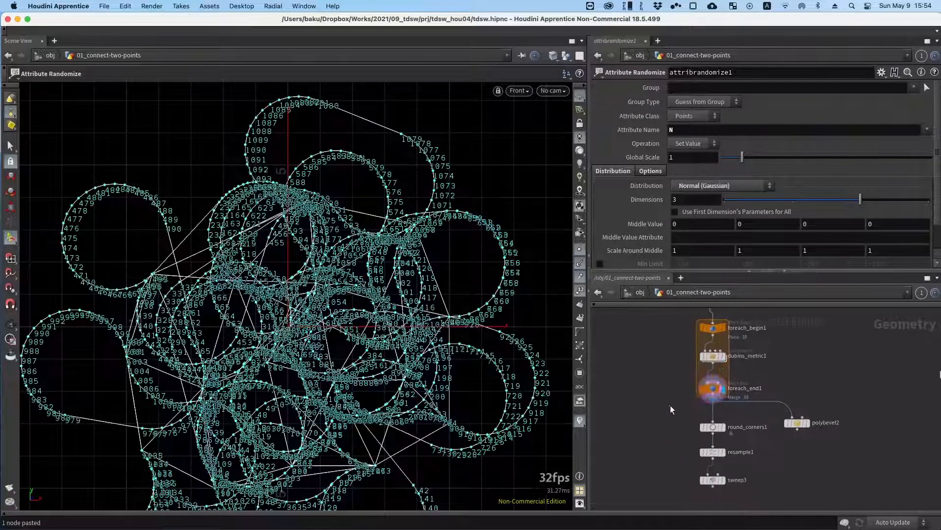
left_click_drag(669, 406, 735, 380)
Hide the point markers and point numbers in the viewport and frame the complete set of curves.
left_click(579, 248)
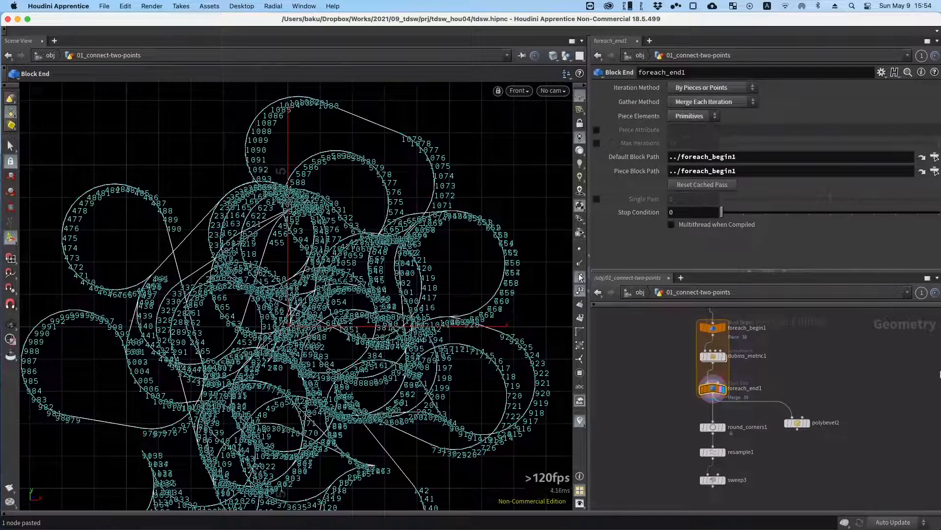
left_click(580, 292)
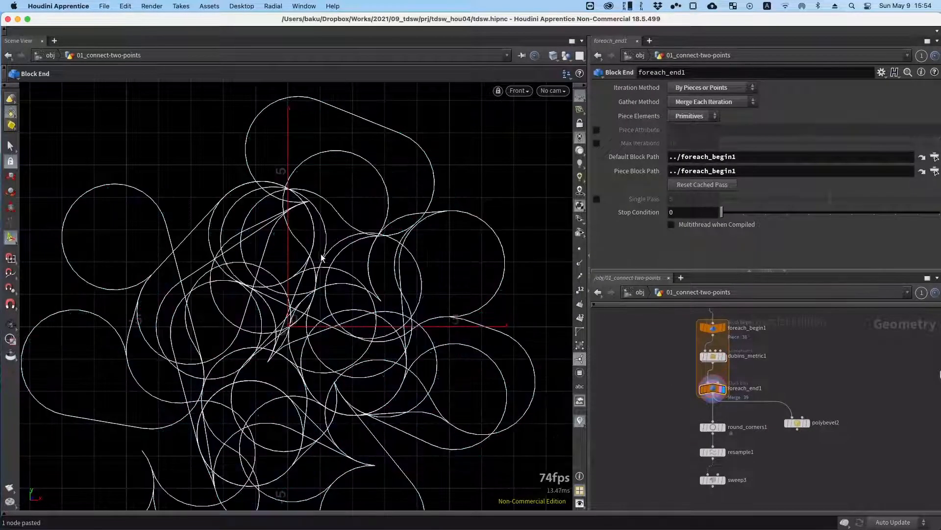
key("Escape")
scroll(248, 248, "down", 2)
right_click_drag(234, 259, 229, 263, "alt")
middle_click_drag(230, 263, 298, 220, "alt")
Select dubins_metric1, try radius values of about 0.36 and 0, and set its Radius to 0.54.
middle_click_drag(673, 376, 663, 390, "alt")
left_click_drag(663, 386, 746, 368)
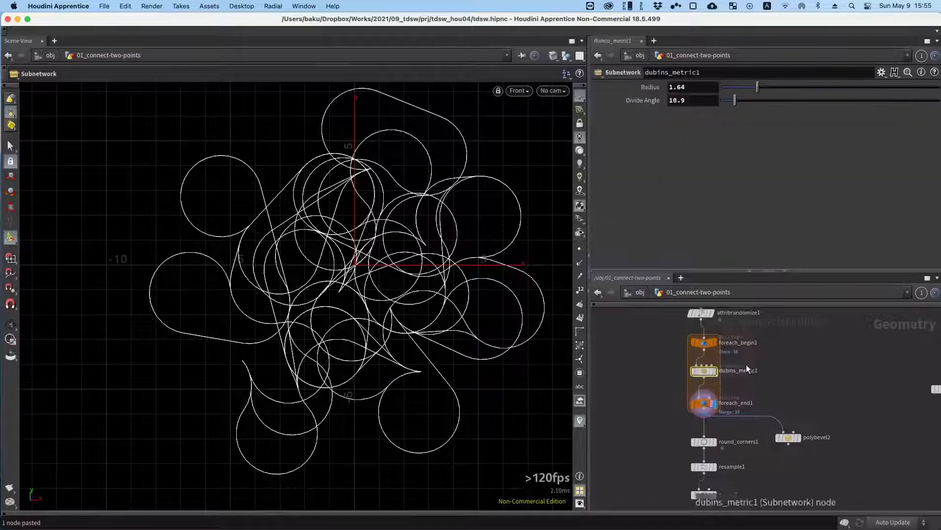
left_click_drag(756, 87, 729, 87)
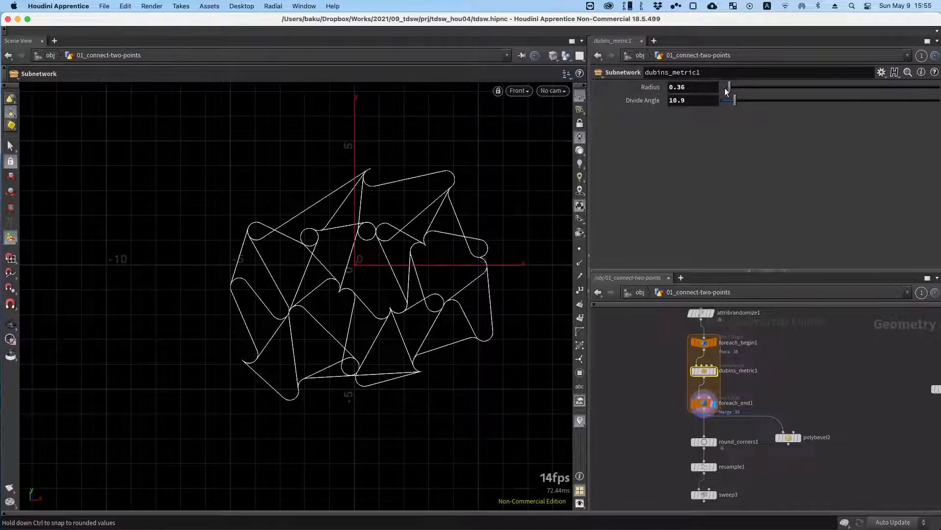
left_click_drag(727, 87, 719, 87)
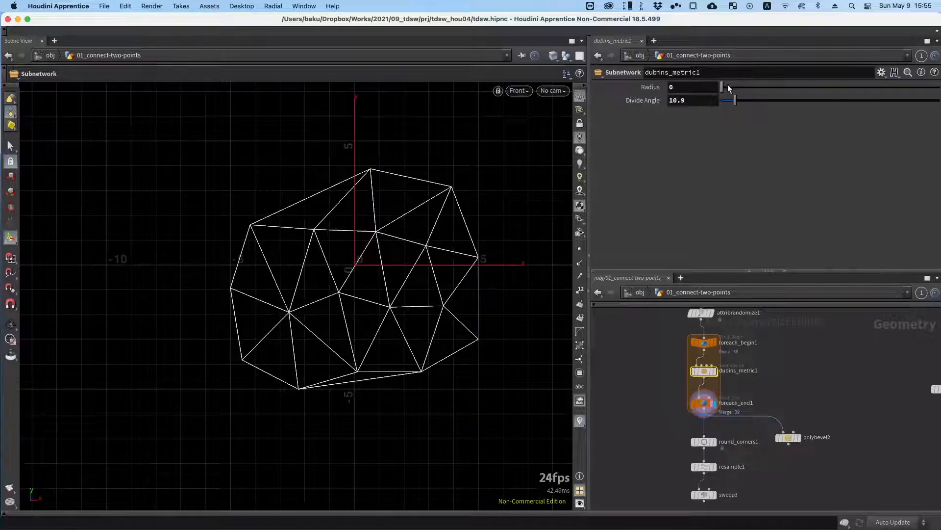
mouse_move(722, 86)
left_mouse_down()
mouse_move(784, 87)
mouse_move(734, 90)
left_mouse_up()
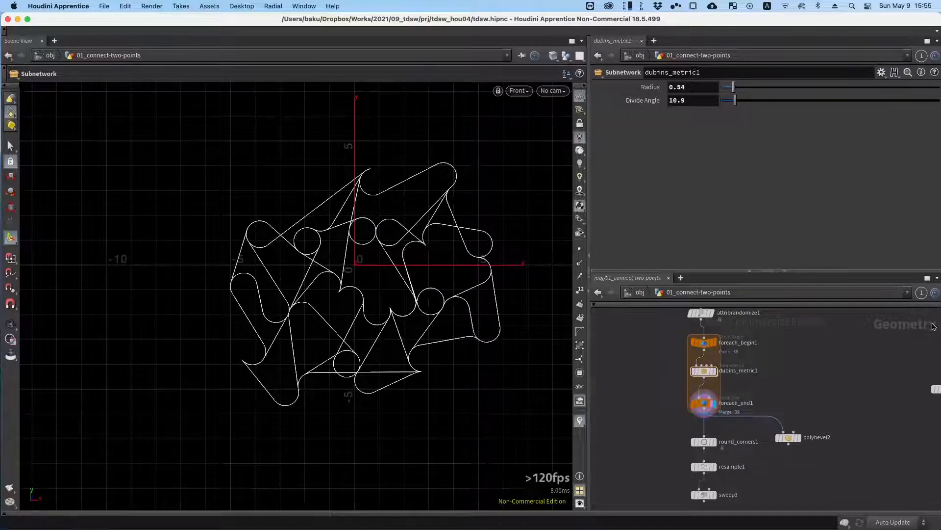
Switch to the presentation board, and select and copy the text "Reeds-Shepp Curve" in the Techniques list.
mouse_move(940, 323)
left_mouse_down()
mouse_move(873, 293)
mouse_move(940, 316)
left_mouse_up()
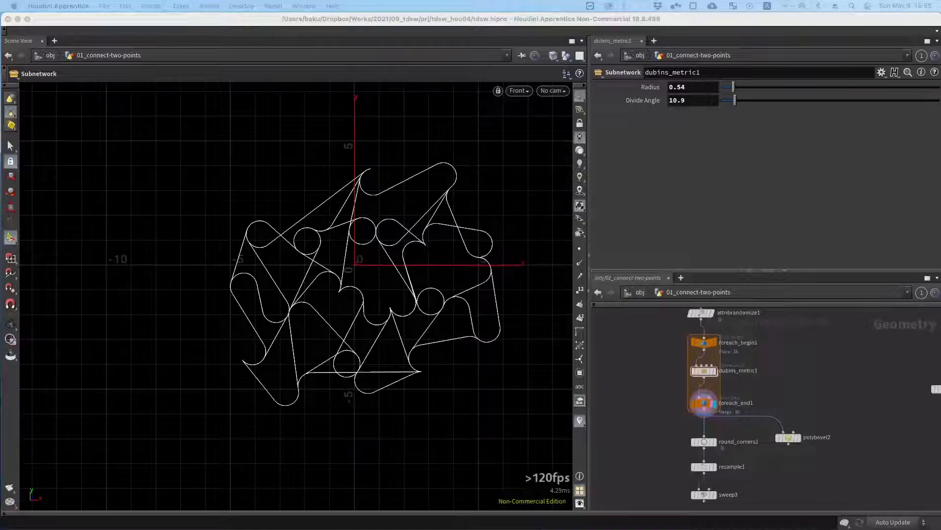
key("super+Tab")
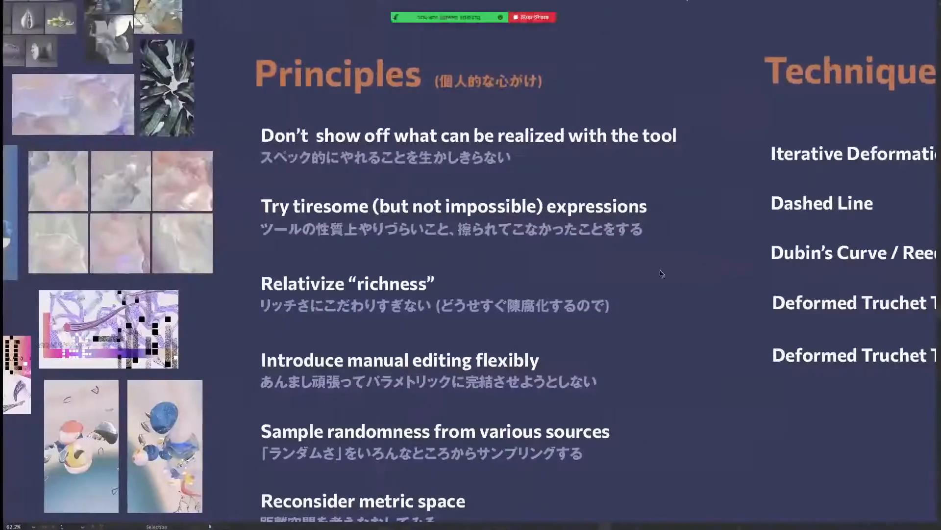
key("space")
left_click_drag(743, 238, 462, 253)
left_click_drag(714, 194, 429, 211)
left_click_drag(313, 269, 638, 245)
key("super+c")
double_click(496, 243)
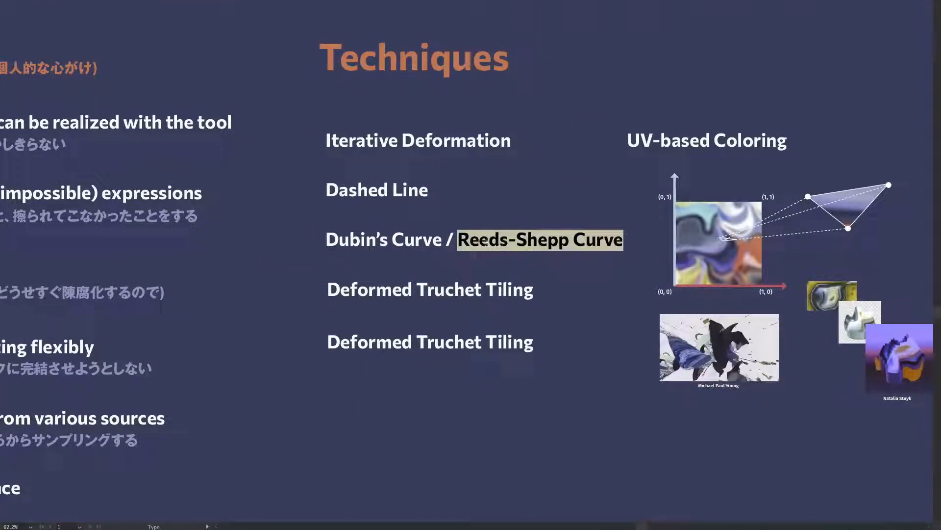
Switch to the Chrome browser and search Google for "Reeds-Shepp Curve".
key("ctrl+Left")
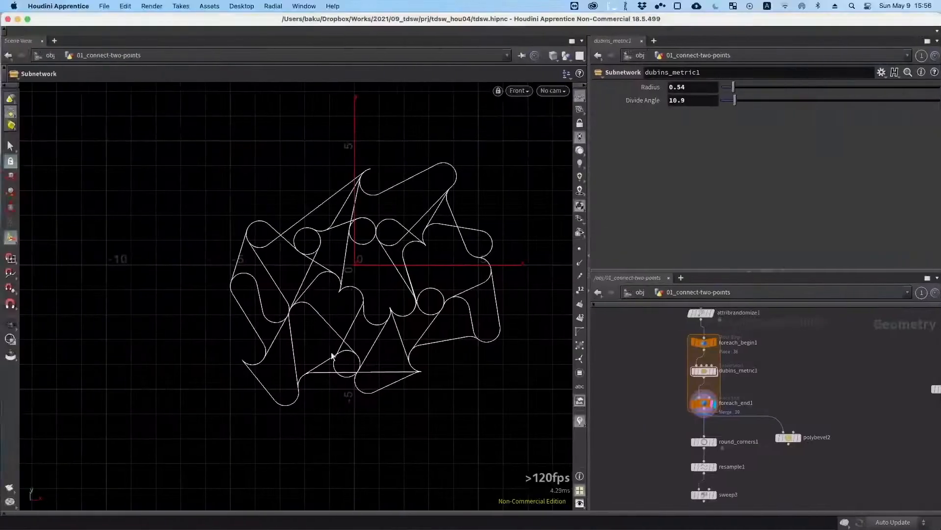
left_click(249, 515)
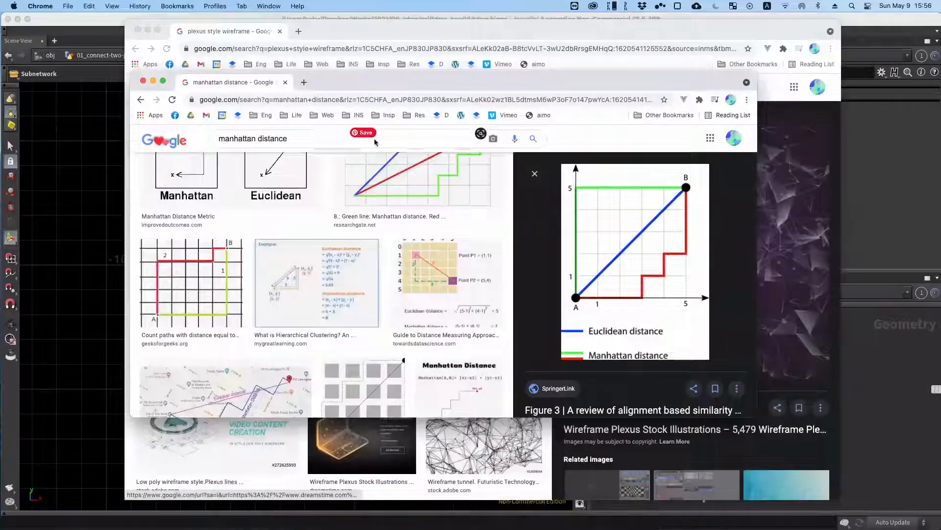
left_click(277, 99)
key("super+v")
key("Return")
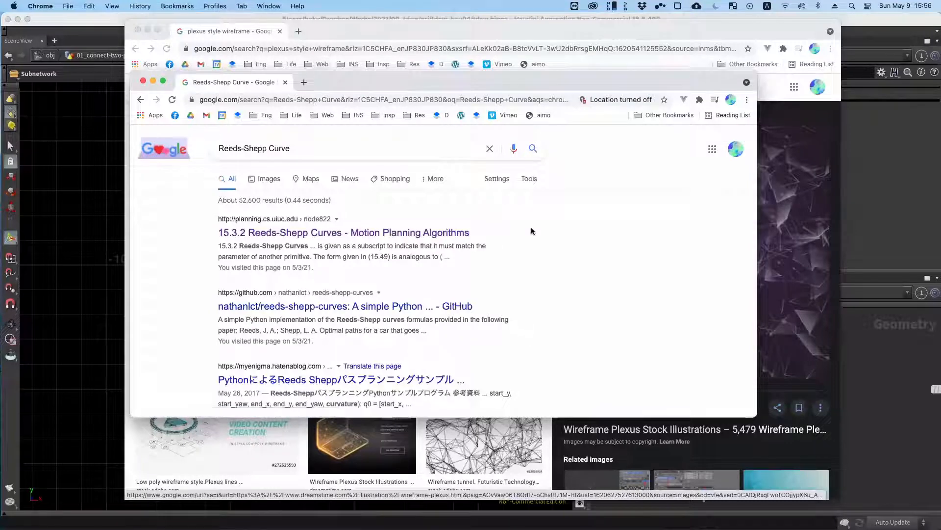
Open the "15.3.2 Reeds-Shepp Curves - Motion Planning Algorithms" search result and enlarge the browser window.
left_click(311, 219)
key("super+grave")
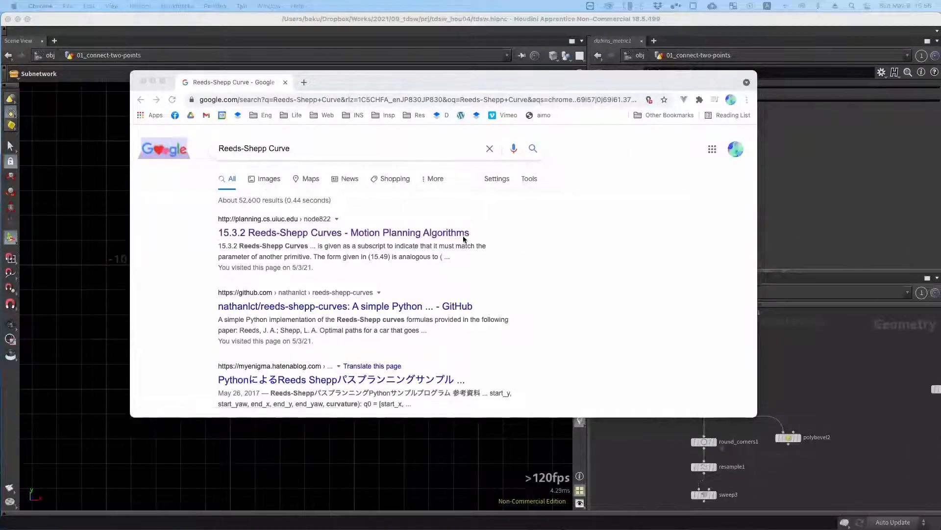
left_click(355, 236)
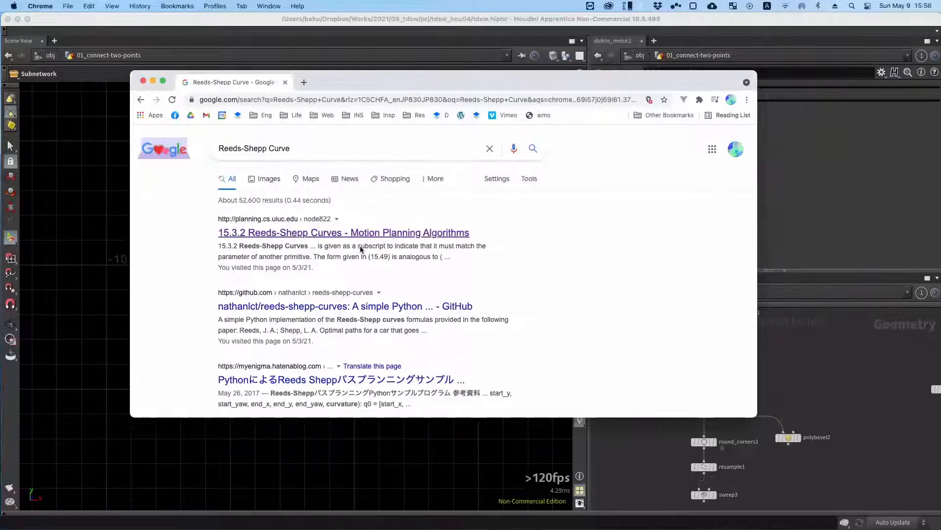
scroll(697, 381, "down", 3)
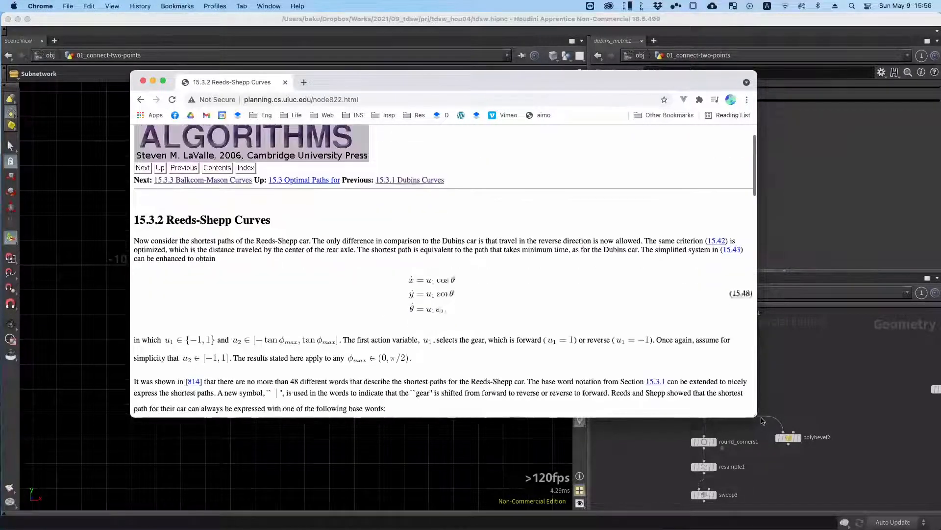
left_click_drag(757, 417, 793, 516)
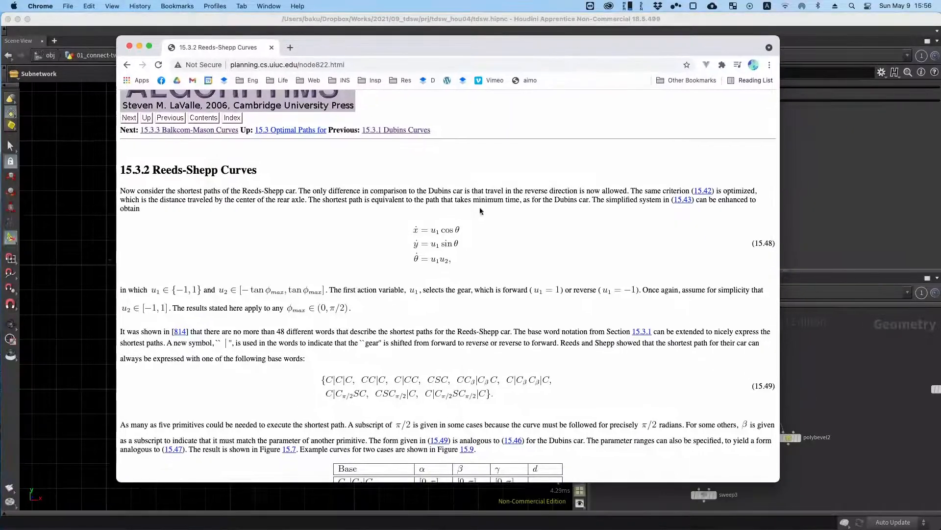
Find Figure 15.9 on the Reeds-Shepp Curves page and enlarge the page to examine the example curve.
scroll(477, 207, "down", 10)
scroll(601, 210, "down", 10)
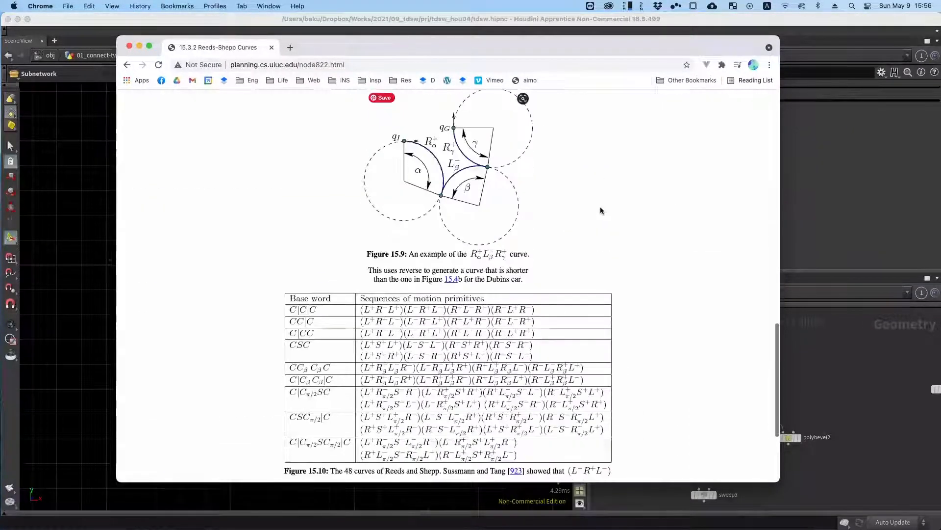
scroll(601, 211, "up", 15)
scroll(601, 211, "down", 5)
key("super+equal")
key("super+equal")
key("super+equal")
key("super+equal")
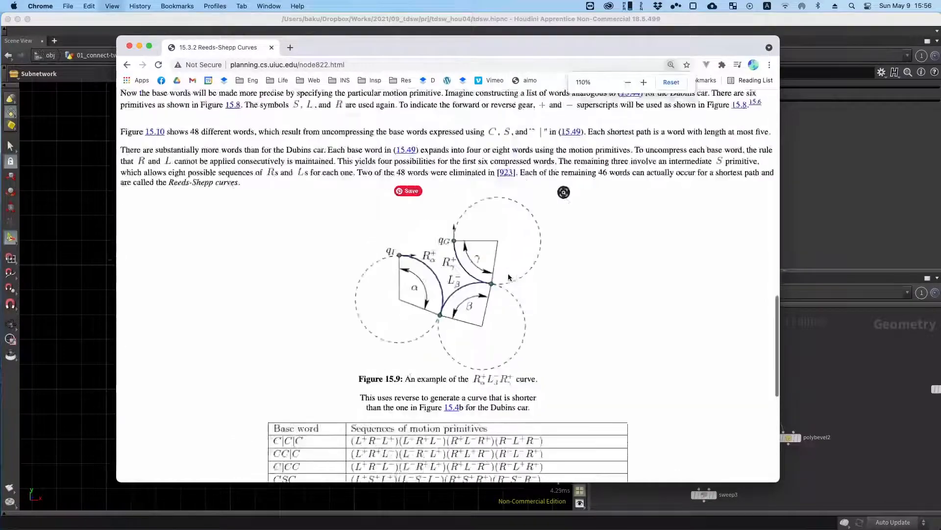
scroll(496, 275, "down", 4)
scroll(494, 272, "up", 4)
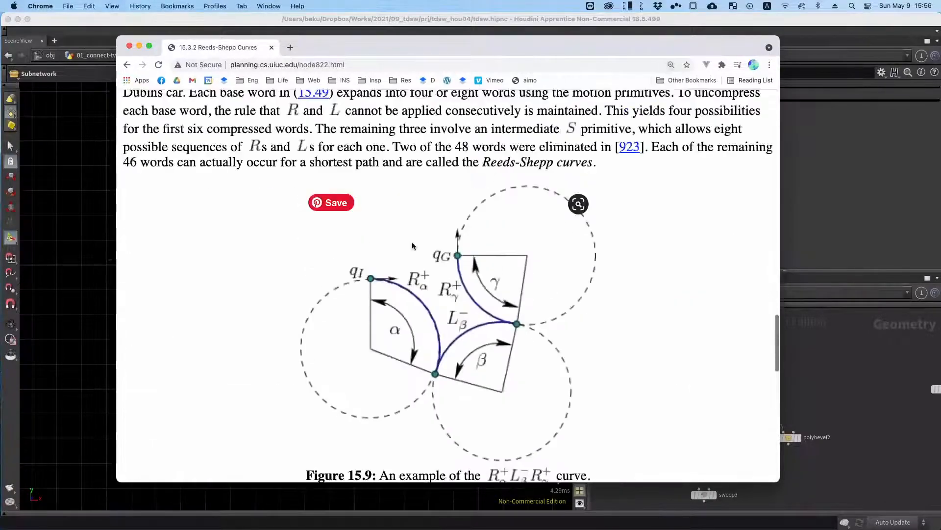
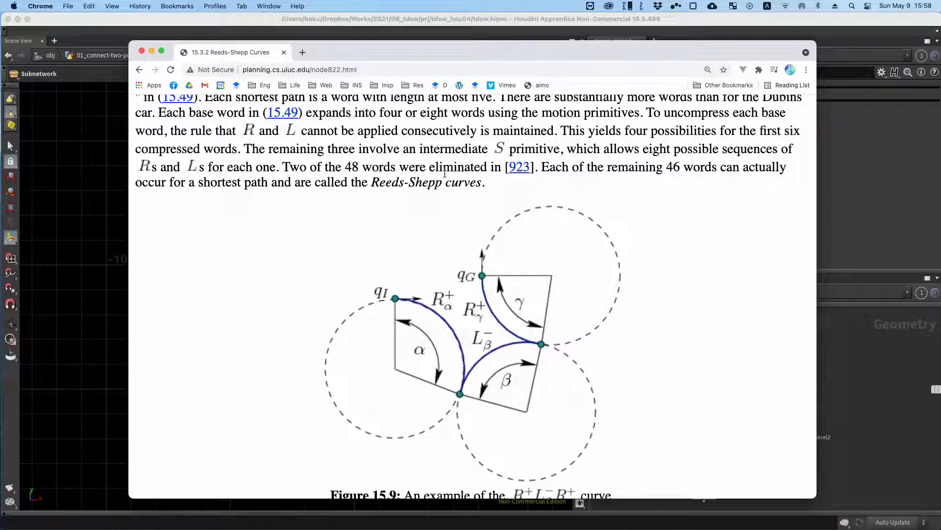
Review Figure 15.9, the table of Reeds and Shepp curves and the closing text of the page.
scroll(446, 178, "down", 2)
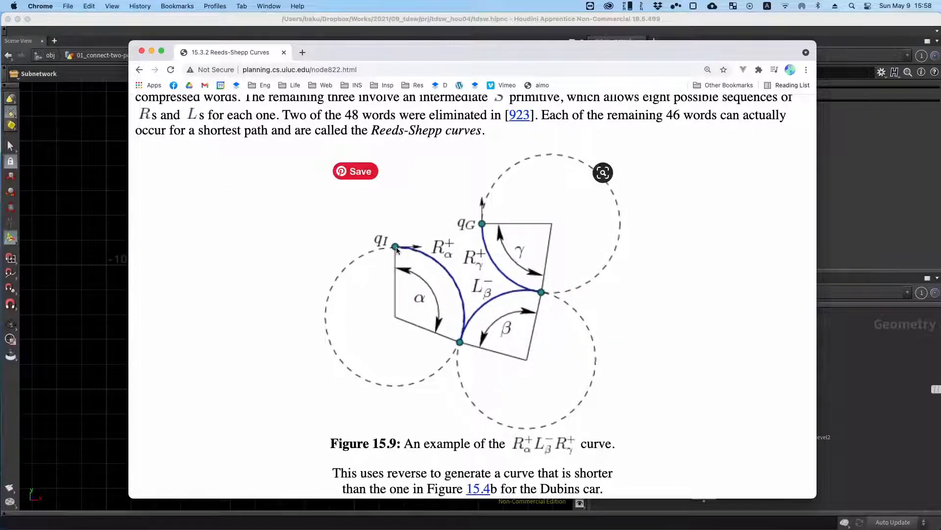
scroll(441, 325, "down", 20)
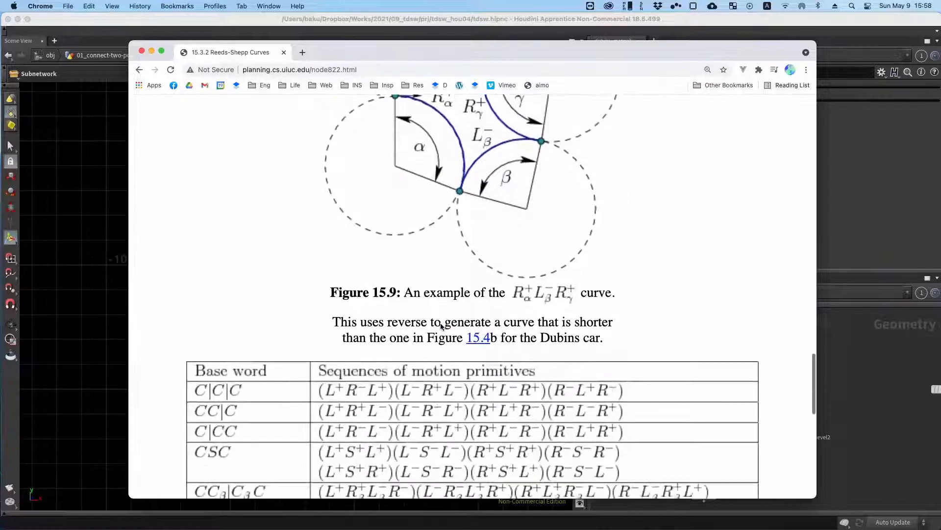
scroll(440, 325, "down", 5)
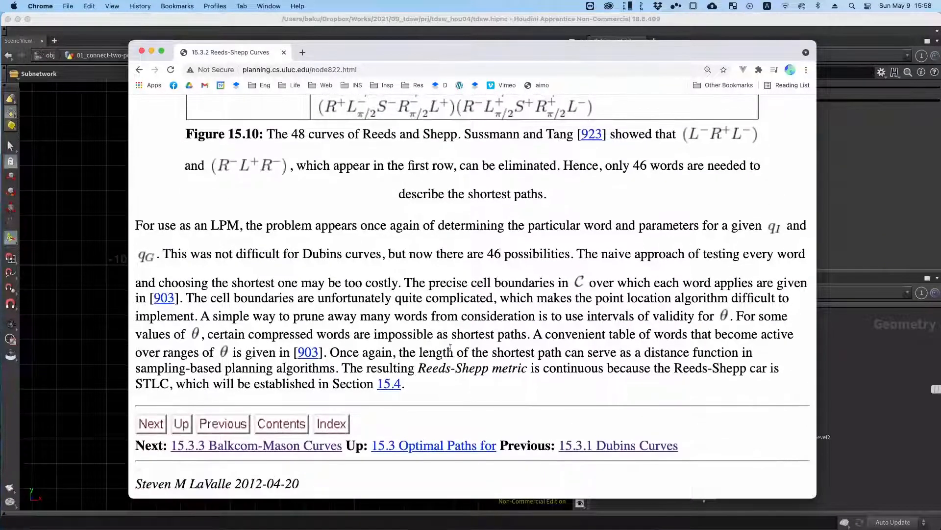
scroll(286, 408, "up", 15)
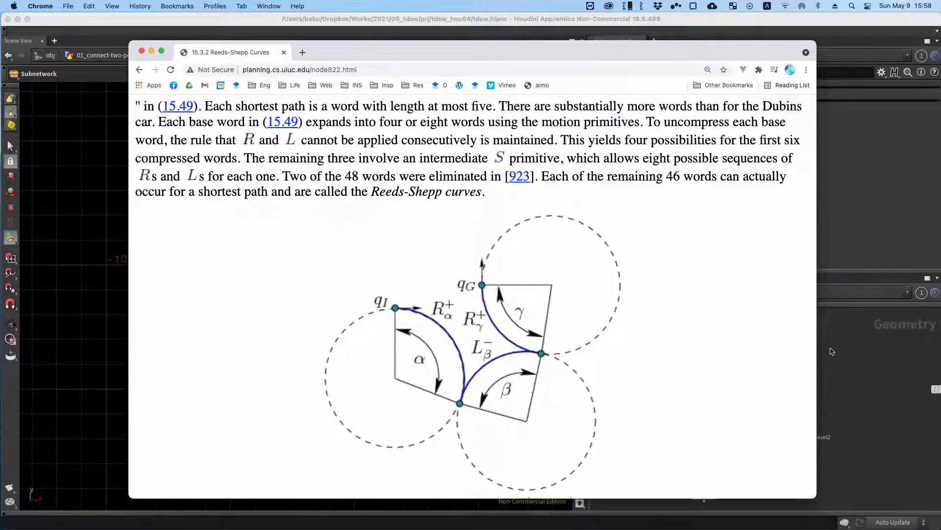
Switch back to Houdini, look inside the dubins_metric1 subnetwork at its inspect_dubins_path node and return to the parent network.
key("super+Tab")
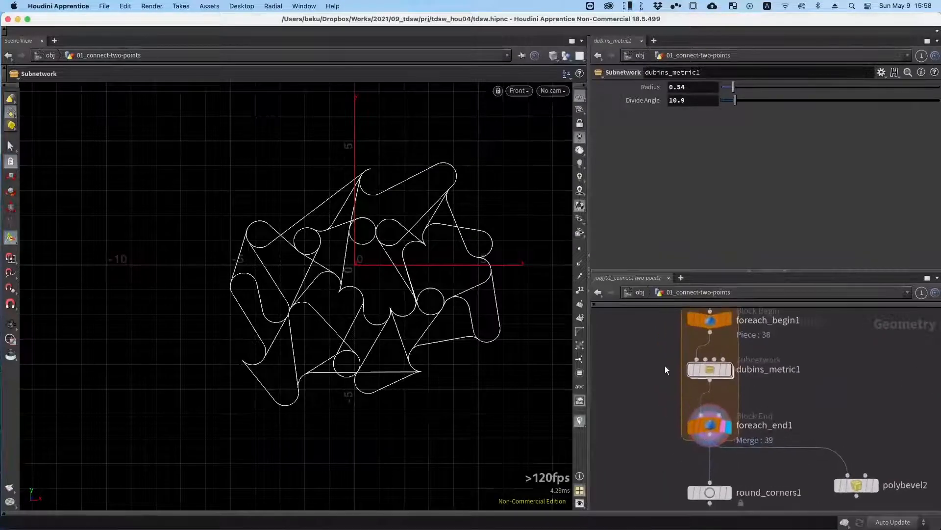
scroll(665, 365, "up", 4)
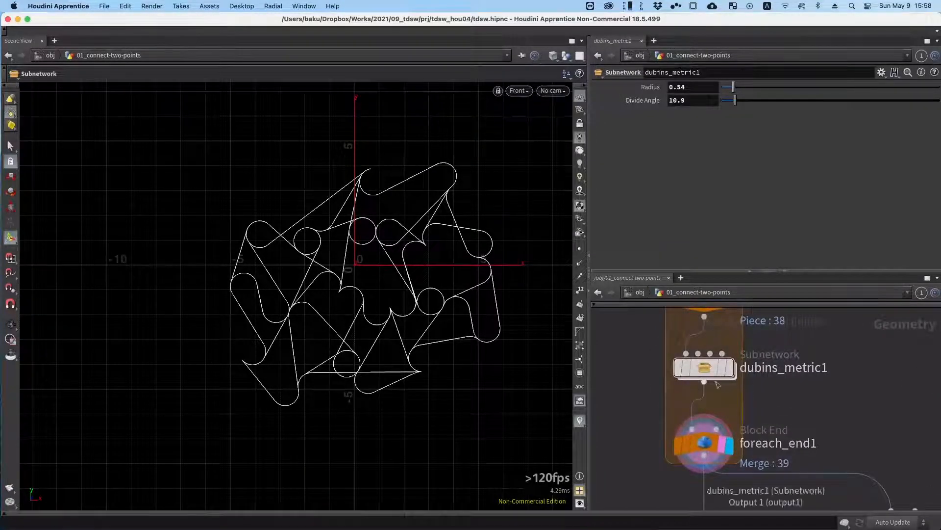
left_click_drag(648, 403, 647, 374)
left_click_drag(662, 423, 797, 354)
left_click_drag(802, 348, 791, 358)
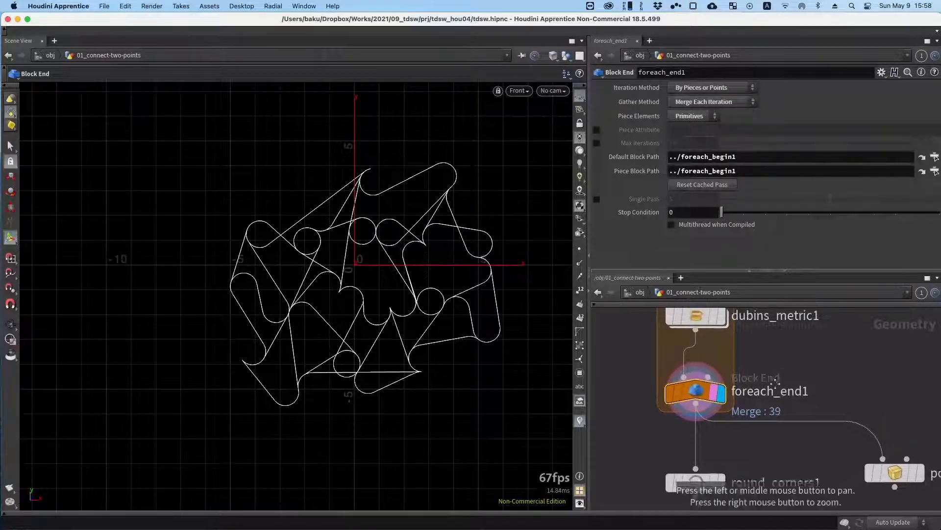
double_click(698, 338)
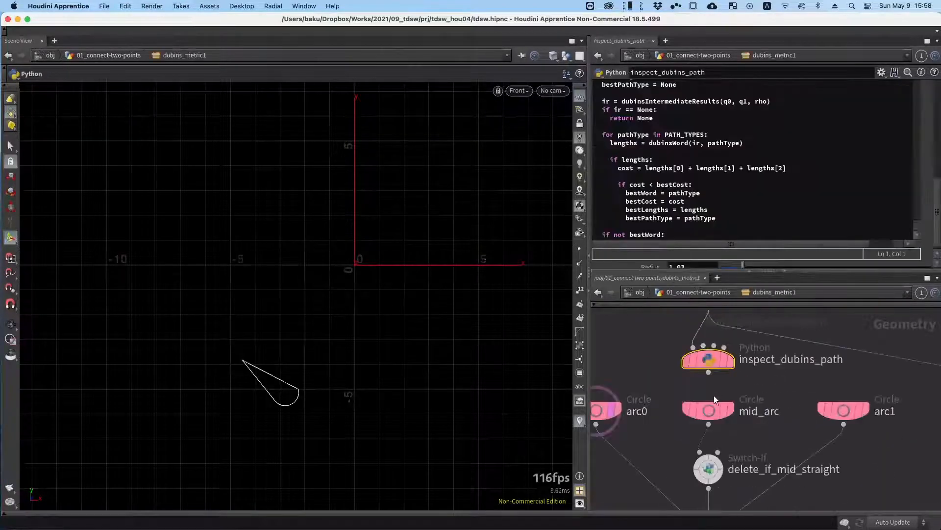
left_click_drag(714, 395, 739, 381)
scroll(746, 378, "down", 3)
key("u")
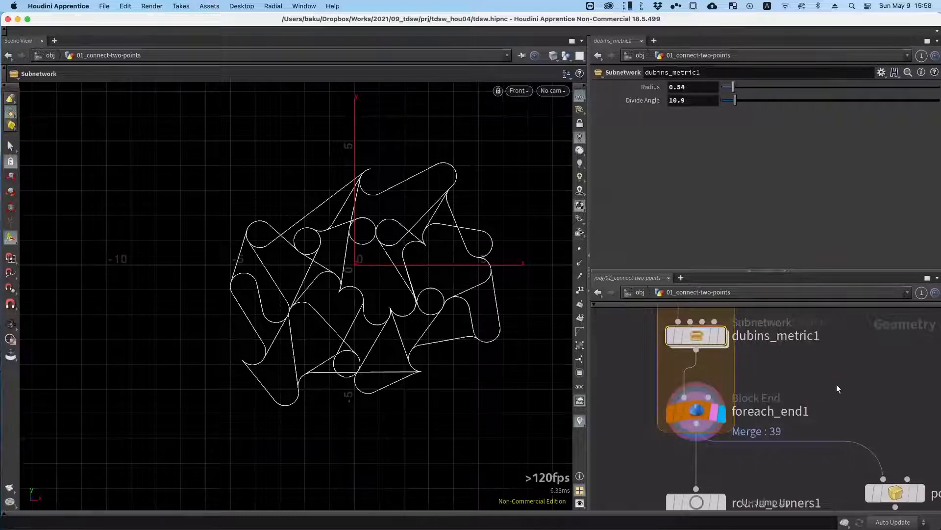
Find the glob subnetwork under TWO_POINTS, display its result and select the node.
scroll(836, 386, "down", 3)
left_click_drag(879, 386, 767, 381)
scroll(749, 372, "down", 2)
scroll(765, 381, "down", 3)
left_click_drag(826, 383, 612, 370)
left_click_drag(735, 454, 581, 474)
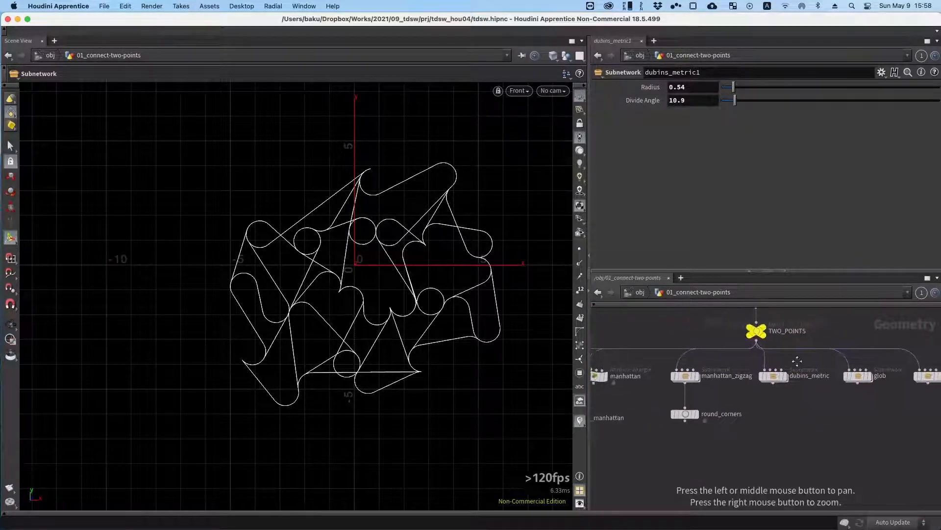
left_click_drag(797, 361, 750, 376)
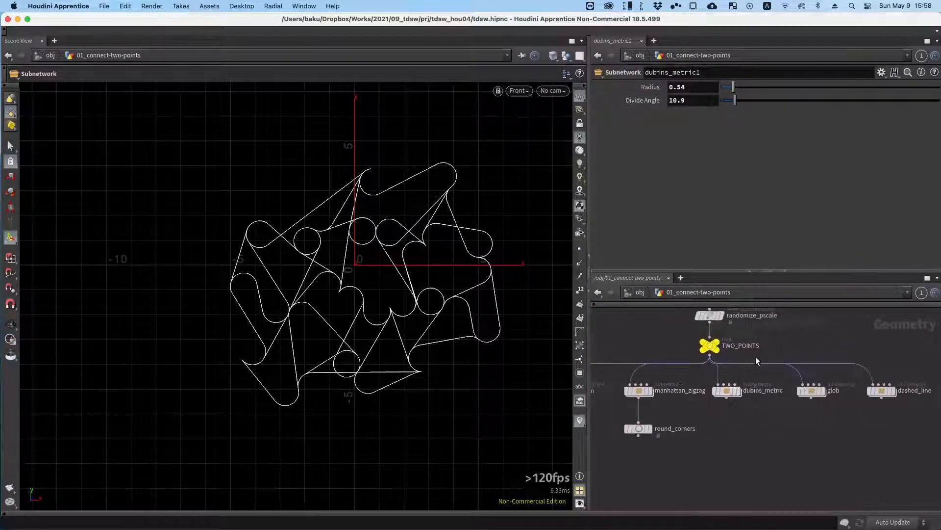
left_click_drag(787, 339, 737, 346)
scroll(698, 398, "up", 3)
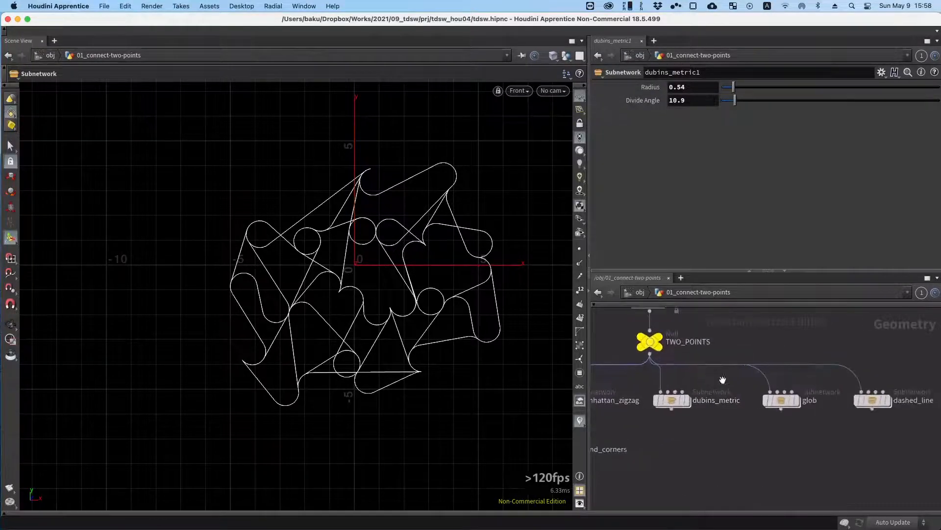
left_click_drag(723, 379, 707, 382)
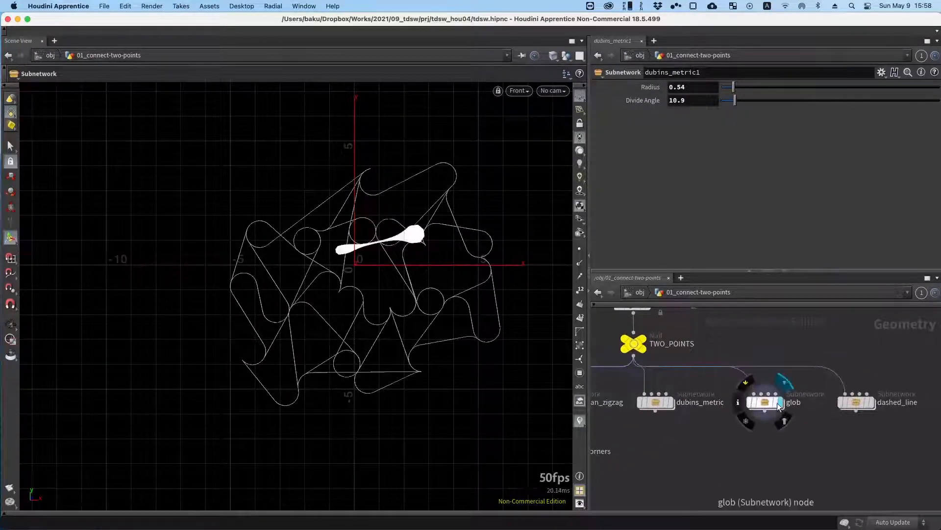
left_click(770, 402)
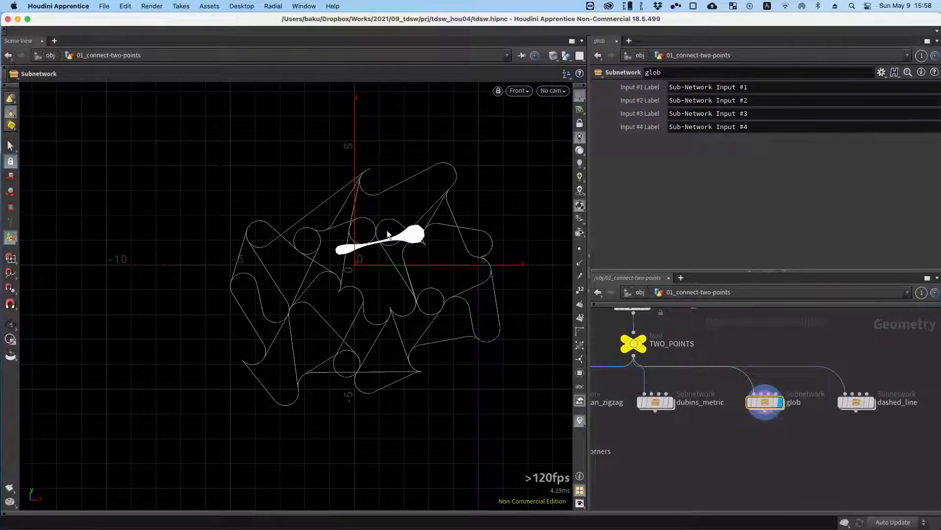
Examine the glob shape up close, toggling wireframe shading in the viewport.
right_click_drag(387, 235, 453, 193, "alt")
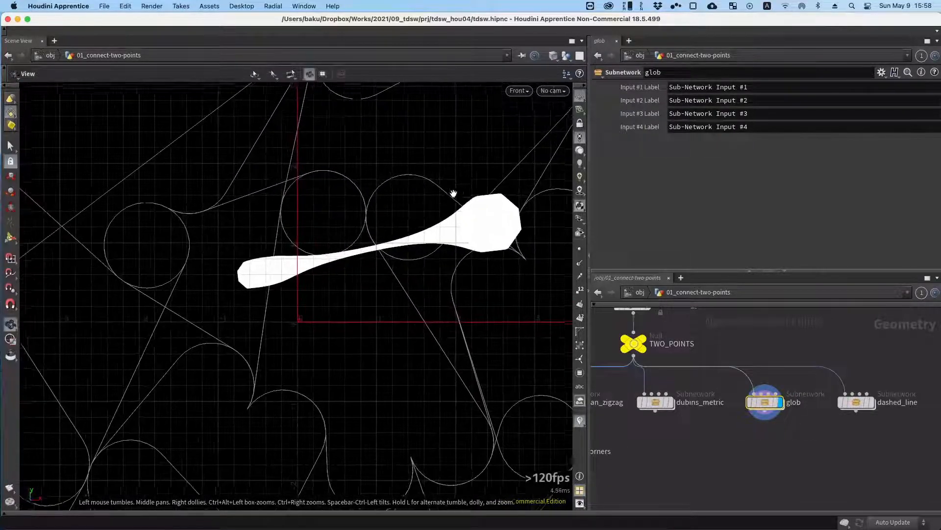
middle_click_drag(416, 229, 340, 281, "alt")
middle_click_drag(780, 350, 822, 379, "alt")
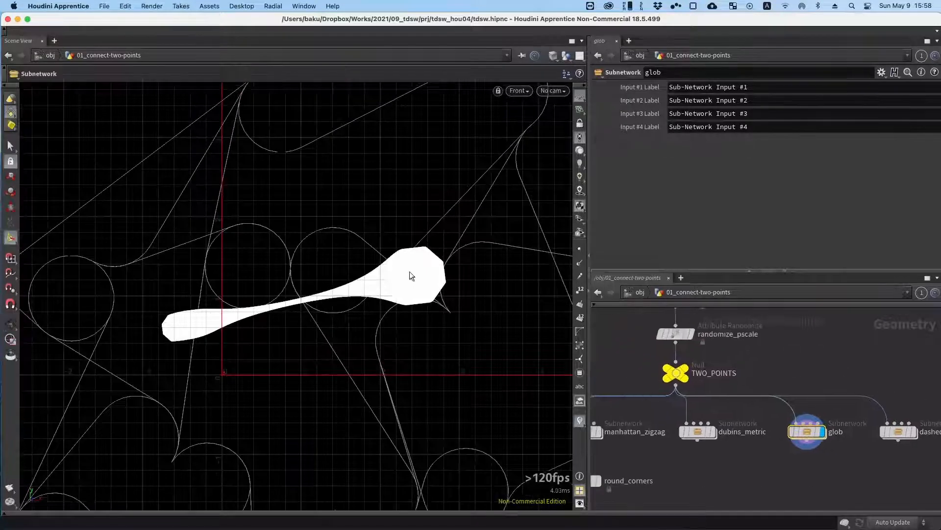
key("shift+w")
key("shift+w")
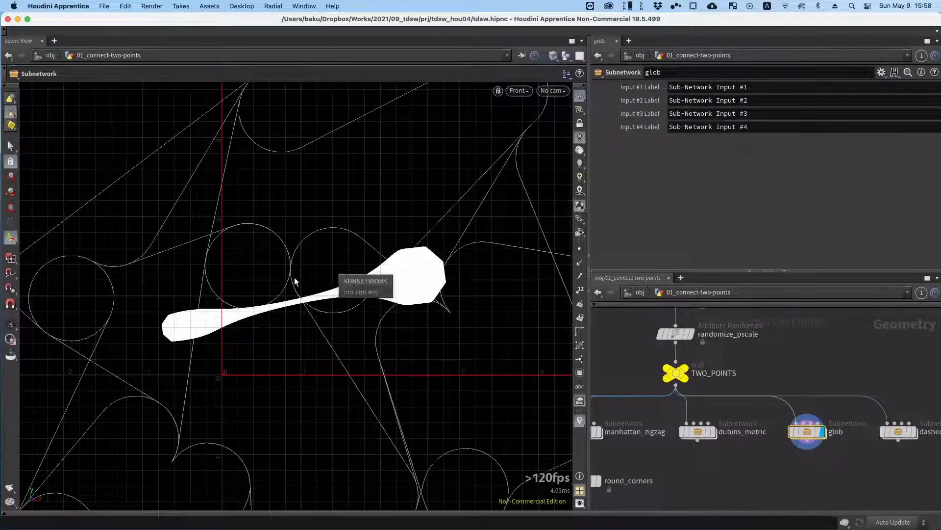
Display the two_points node at the start of the network and select it.
middle_click_drag(773, 357, 801, 449)
left_click(715, 346)
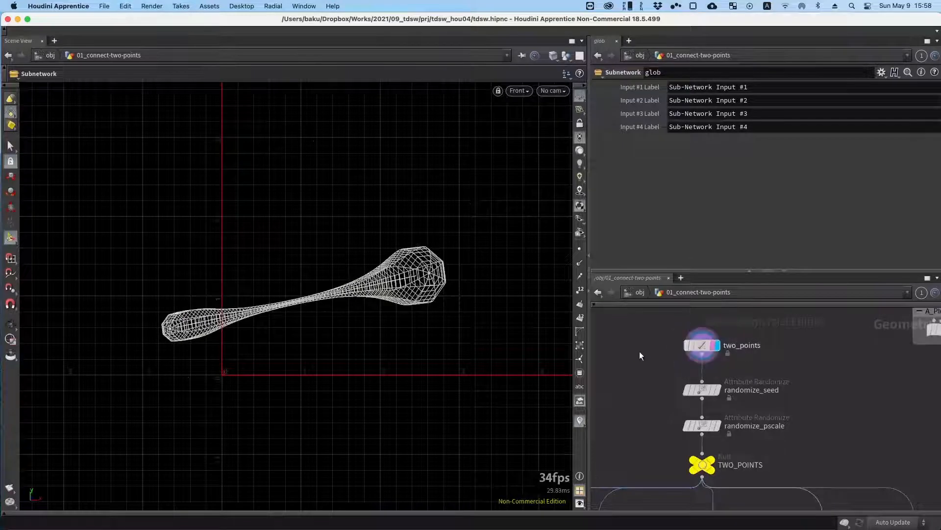
left_click(702, 346)
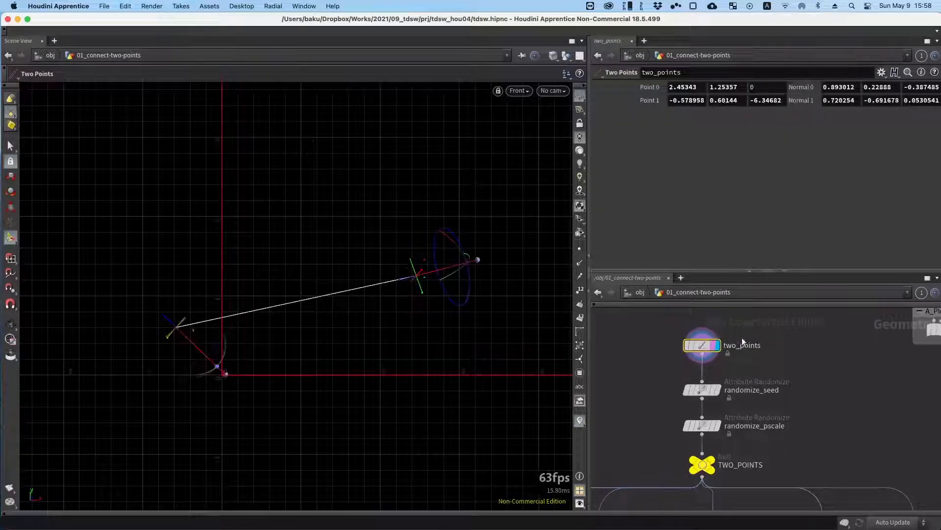
Select the randomize_pscale node above TWO_POINTS and make it the displayed node.
scroll(745, 353, "down", 3)
left_click_drag(690, 390, 688, 391)
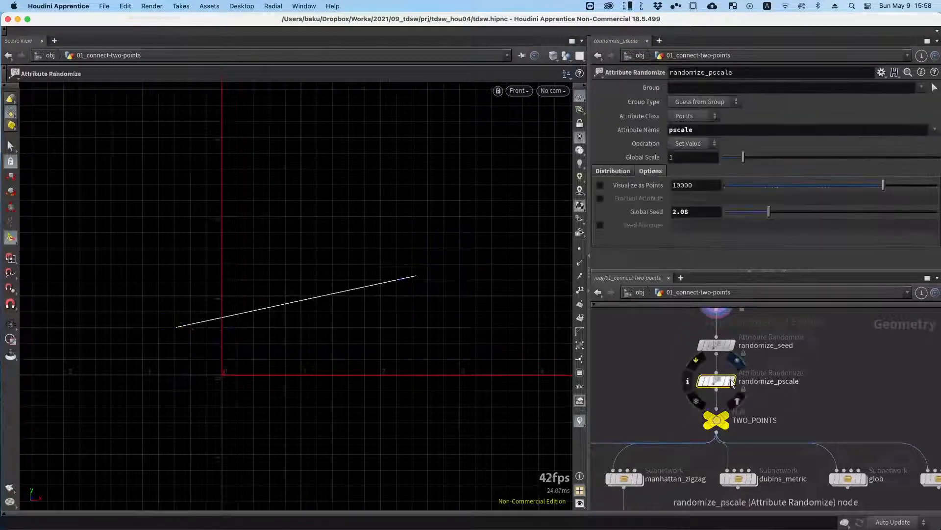
left_click(738, 362)
left_click(738, 400)
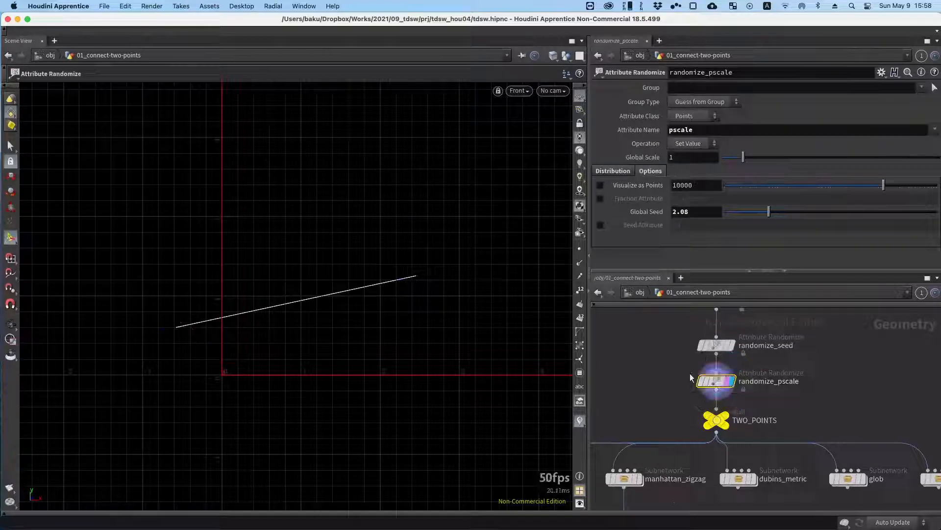
mouse_move(700, 380)
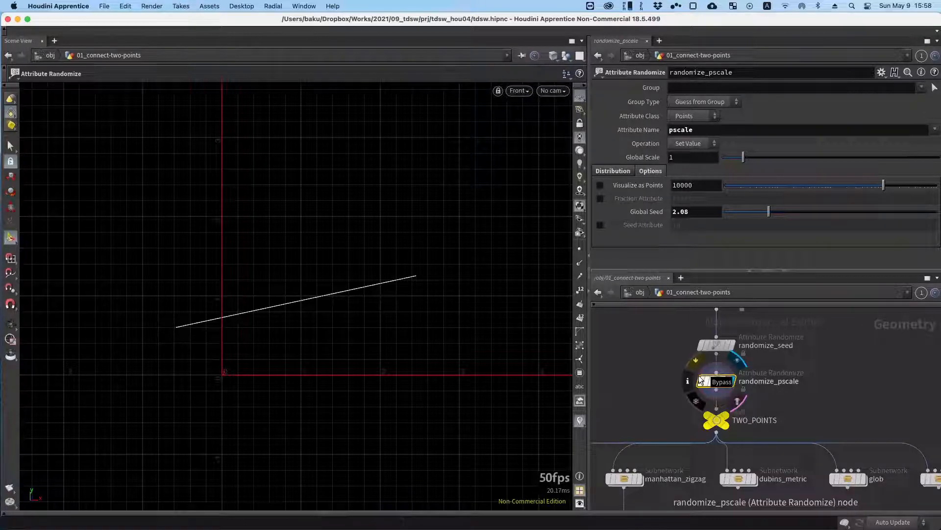
left_click_drag(677, 389, 660, 374, "alt")
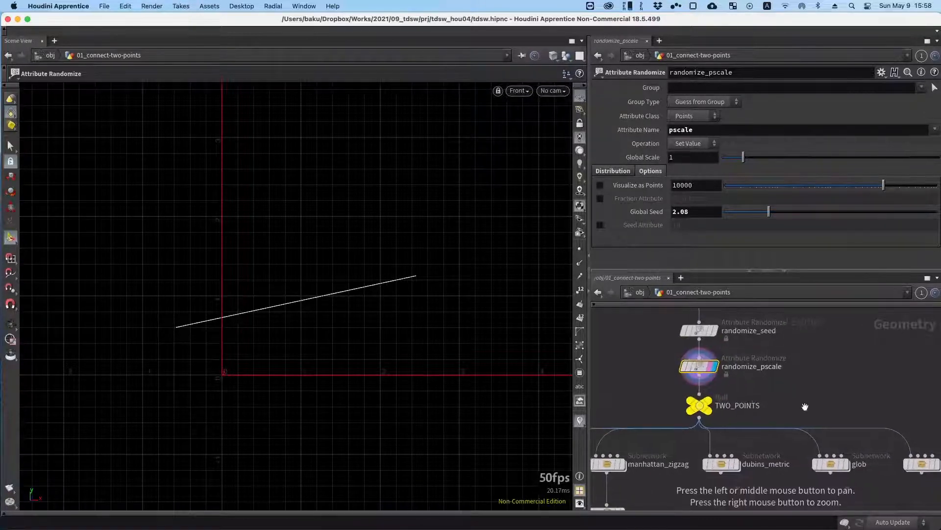
left_click_drag(804, 408, 669, 350, "alt")
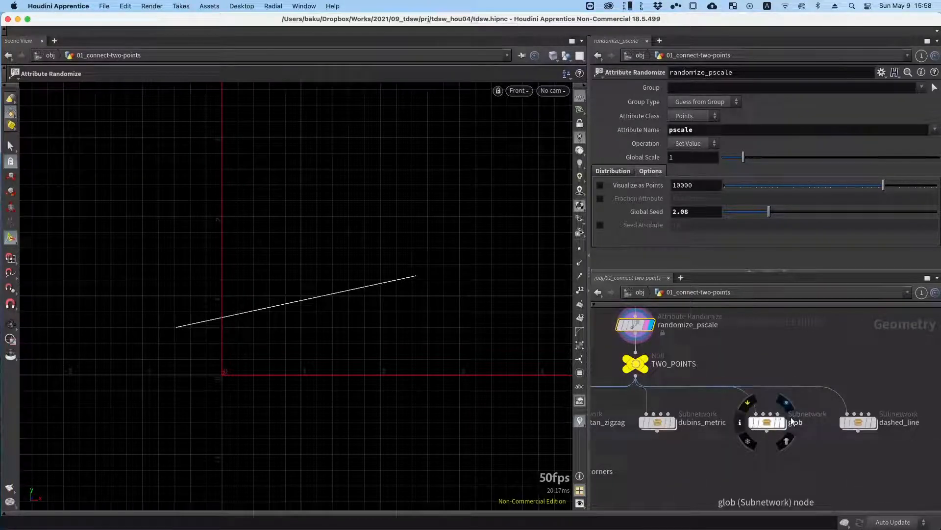
Display the result of the glob subnetwork under TWO_POINTS and select that node.
left_click(790, 422)
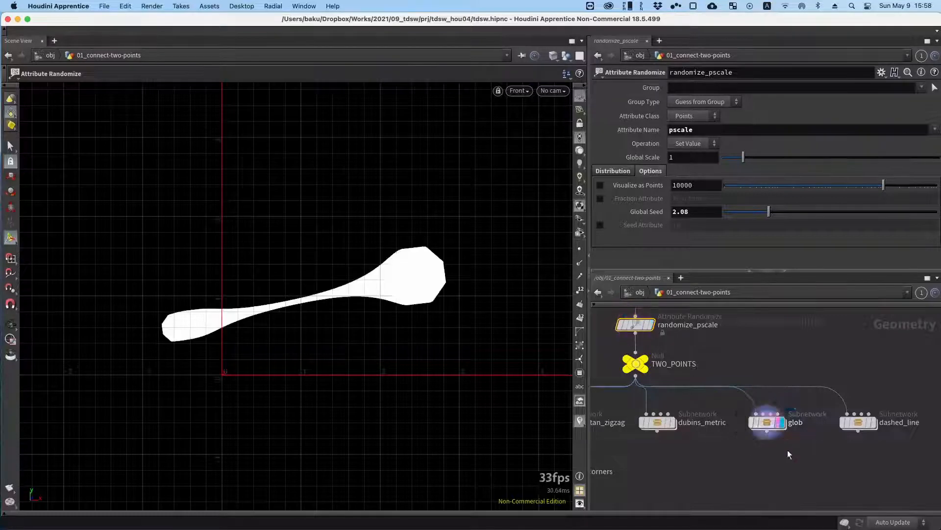
left_click_drag(801, 451, 698, 400)
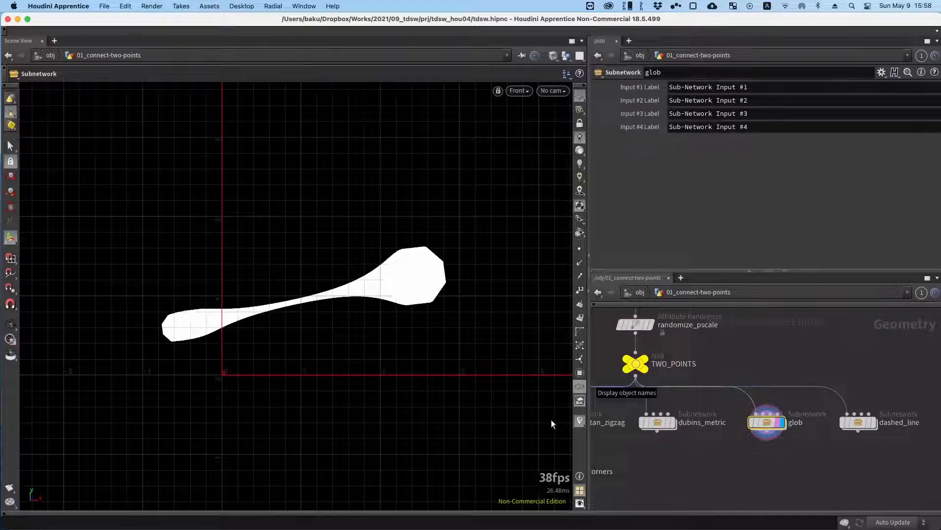
key("space")
left_click_drag(707, 430, 754, 444)
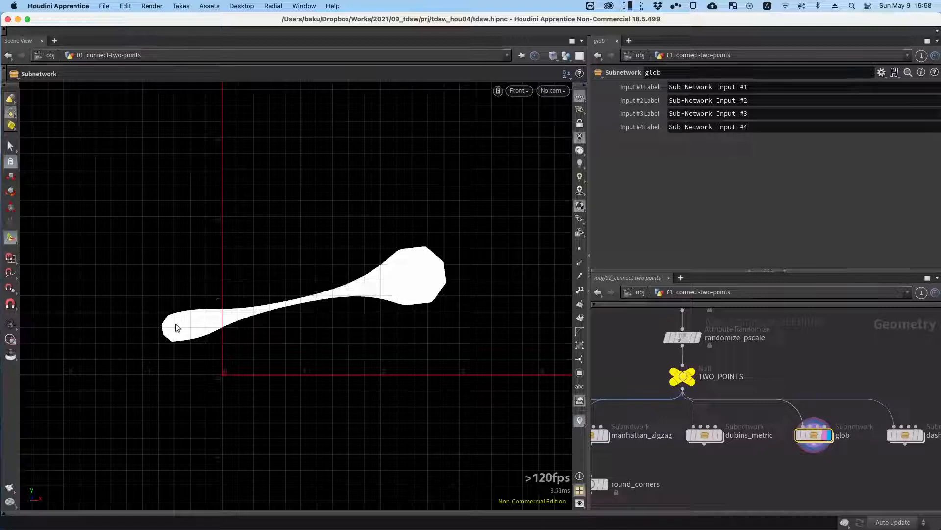
Display the randomize_pscale node again with point markers on, viewing its two points up close.
middle_click_drag(781, 369, 791, 394)
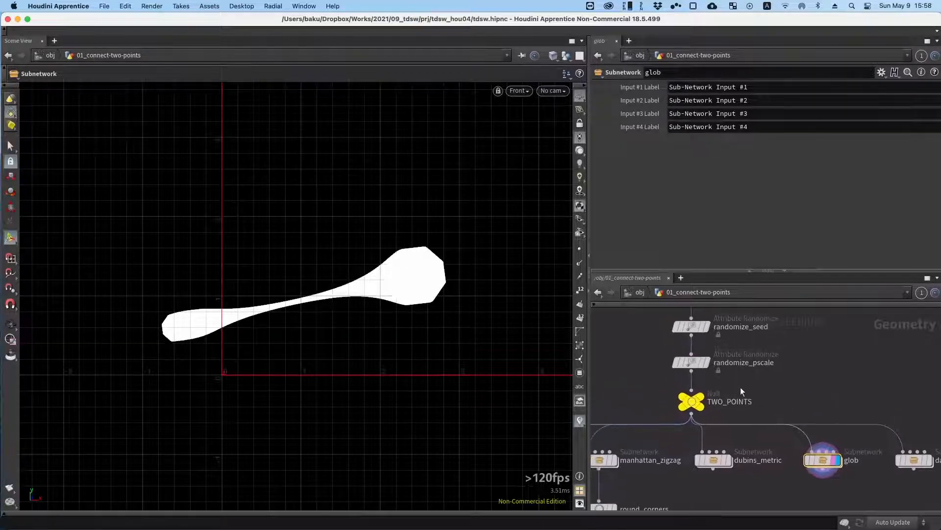
left_click(701, 363)
left_click(704, 365)
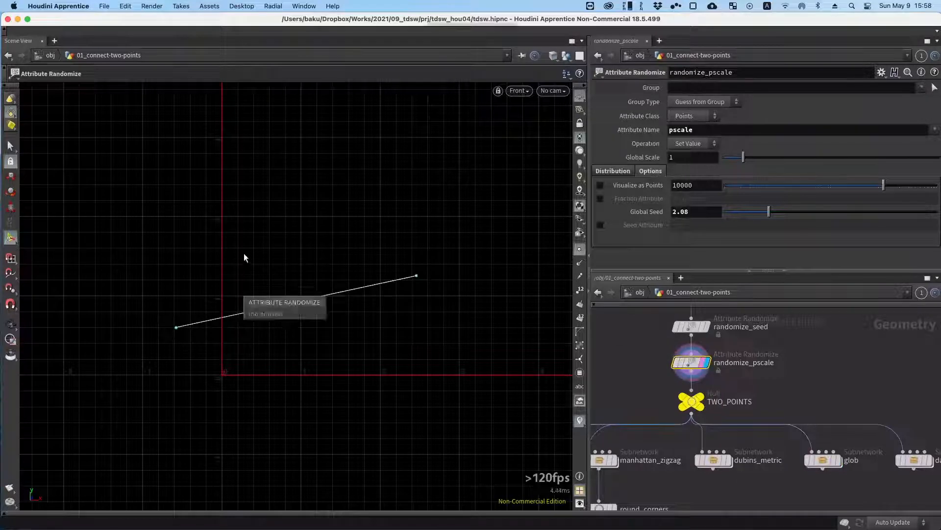
scroll(232, 270, "up", 5)
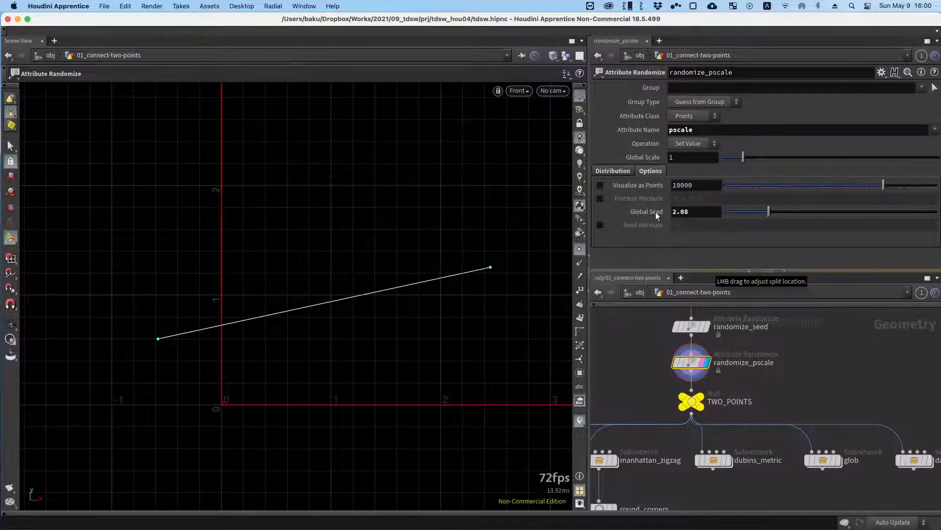
Add a Copy to Points node beside the chain, wired from randomize_pscale's output, and display it.
middle_click_drag(743, 375, 723, 378)
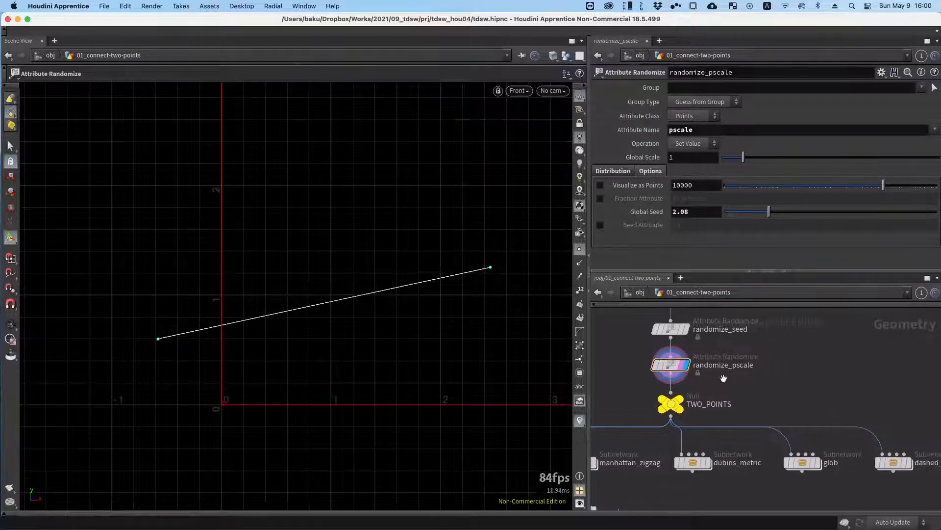
left_click(672, 375)
key("Tab")
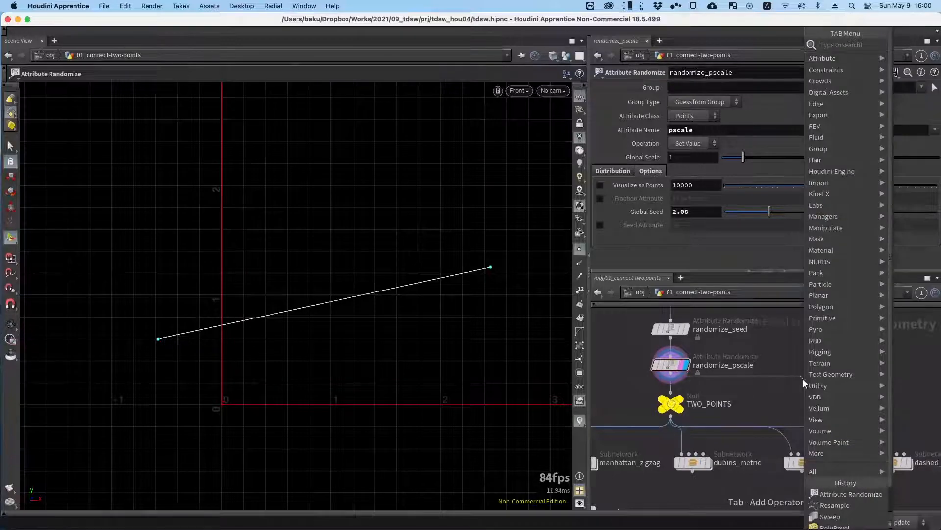
type("copyt")
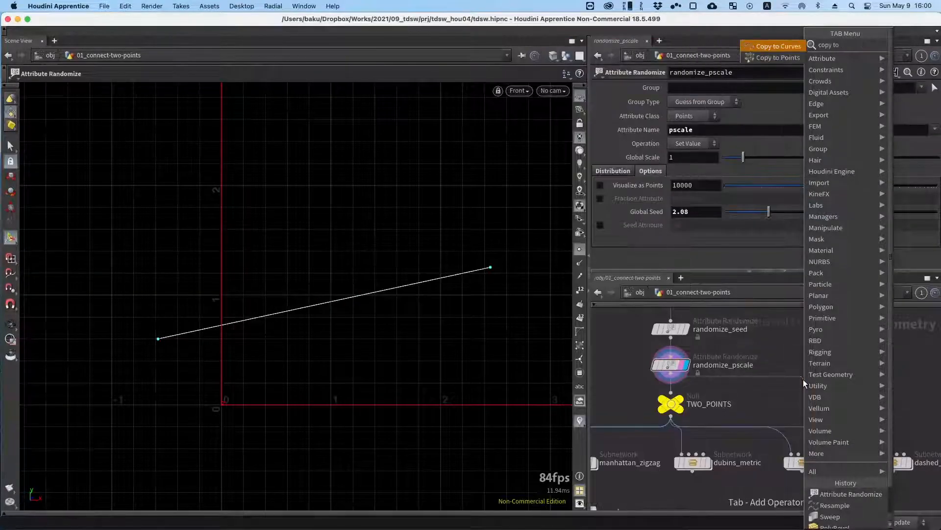
key("Return")
left_click(803, 378)
left_click_drag(801, 375, 733, 407, "alt")
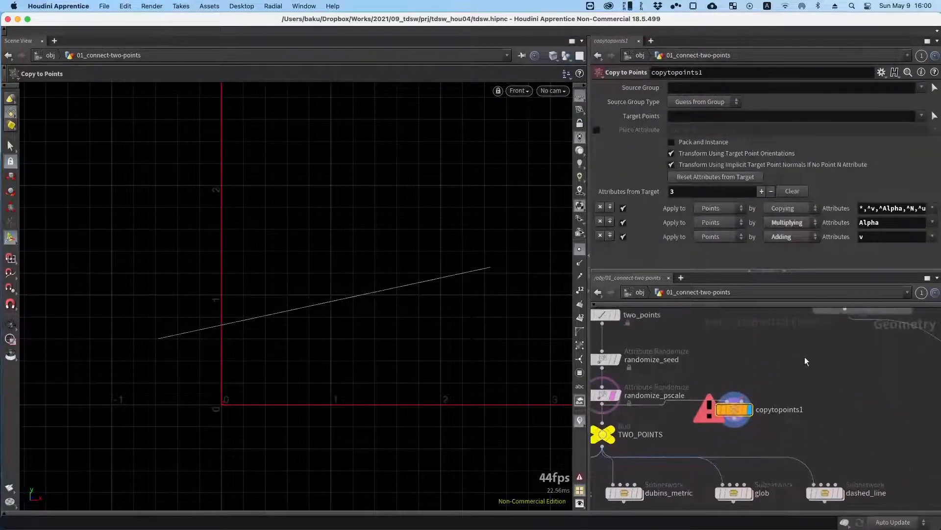
Add a Circle node, wire it into copytopoints1 and swap the inputs so the circle is copied onto the two points.
key("Tab")
type("cir")
key("Return")
left_click(793, 345)
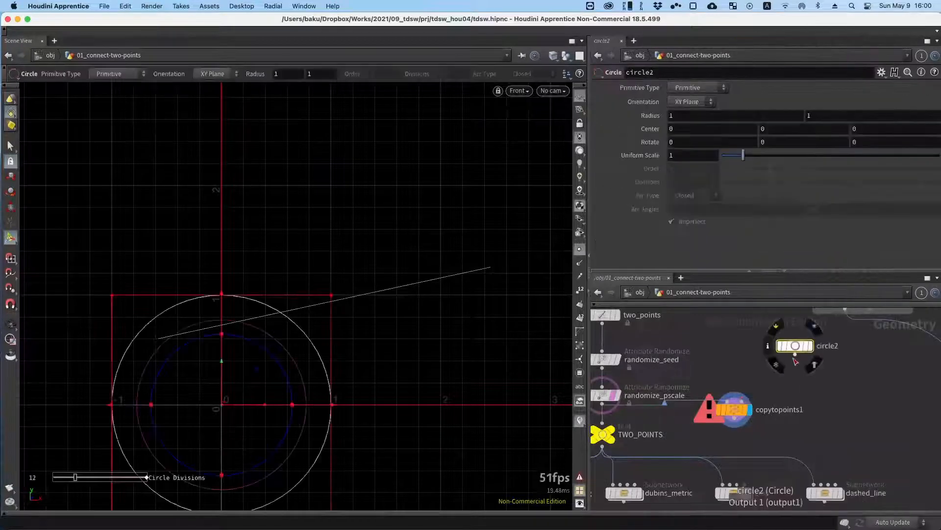
left_click_drag(795, 354, 744, 404)
left_click(739, 411)
middle_click_drag(779, 423, 802, 424)
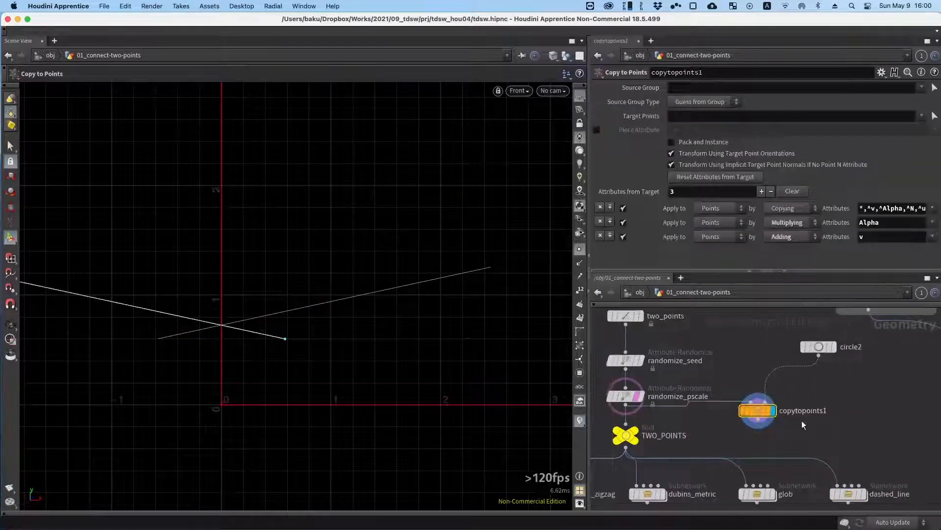
key("shift+r")
middle_click_drag(818, 389, 826, 379)
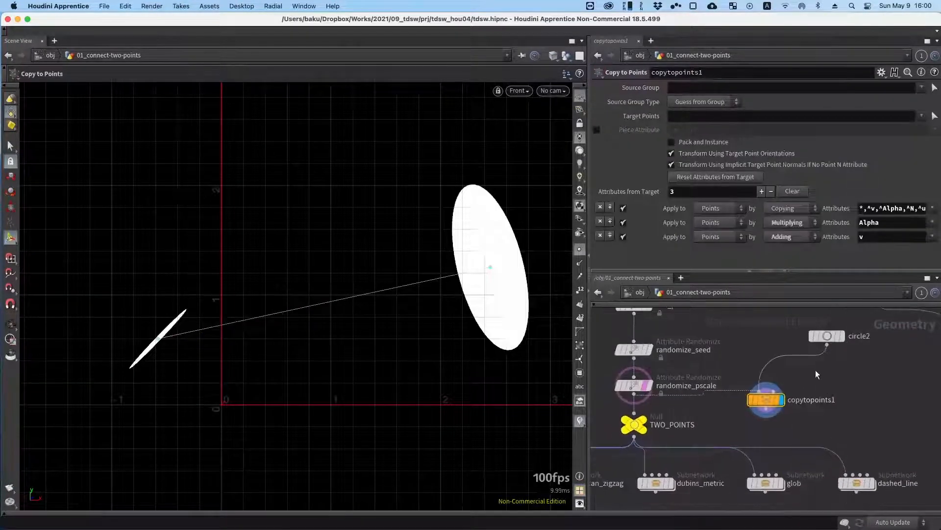
Insert an Attribute Delete node on the wire between randomize_pscale and copytopoints1.
middle_click_drag(598, 321, 643, 361)
key("Tab")
type("delete")
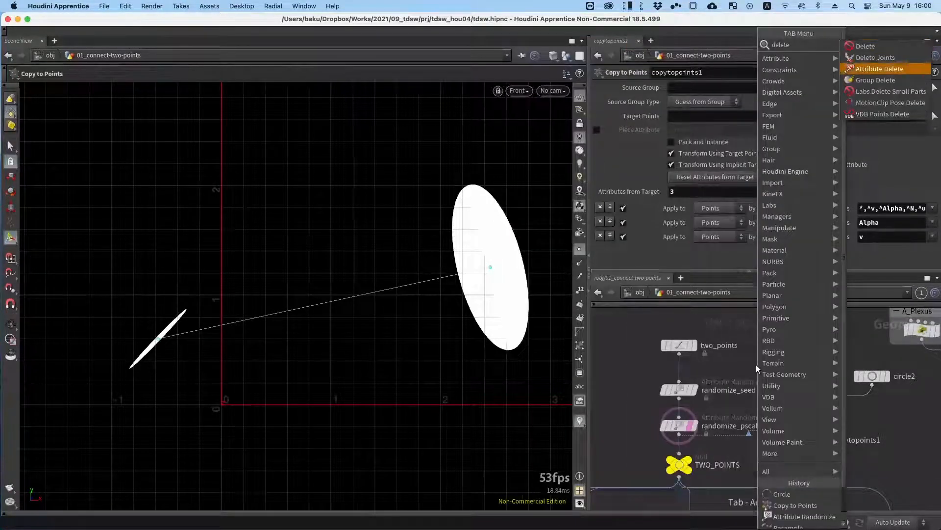
key("Return")
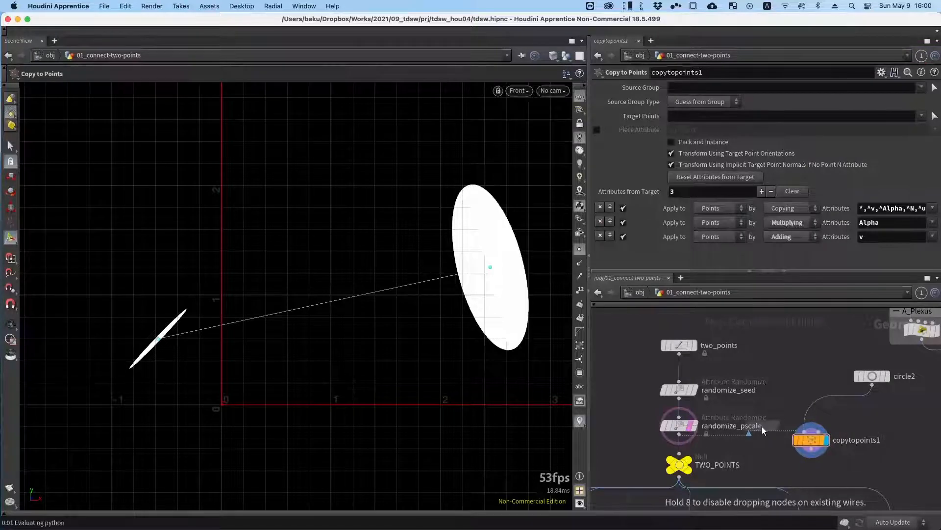
left_click(762, 426)
Set the Attribute Delete node to remove the point attribute N so the copied circles face the front view.
left_click(686, 109)
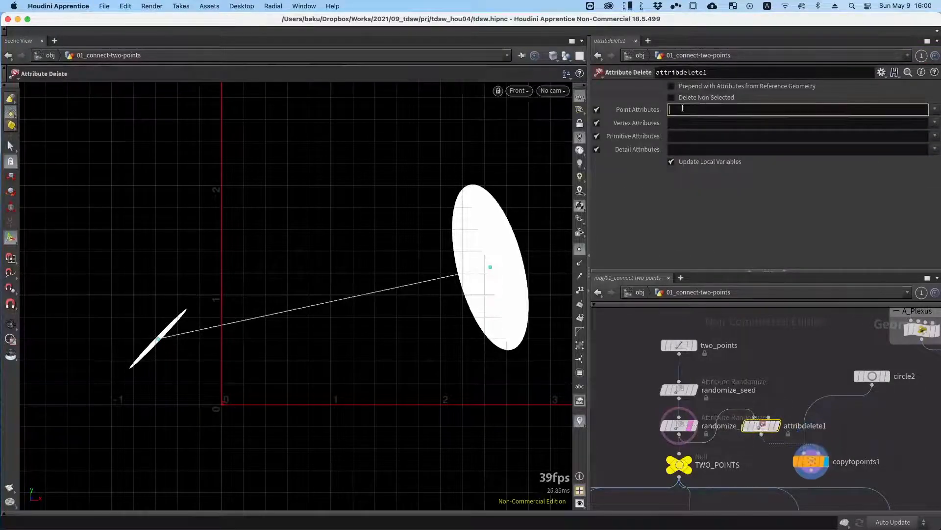
type("N")
key("Return")
left_click(788, 387)
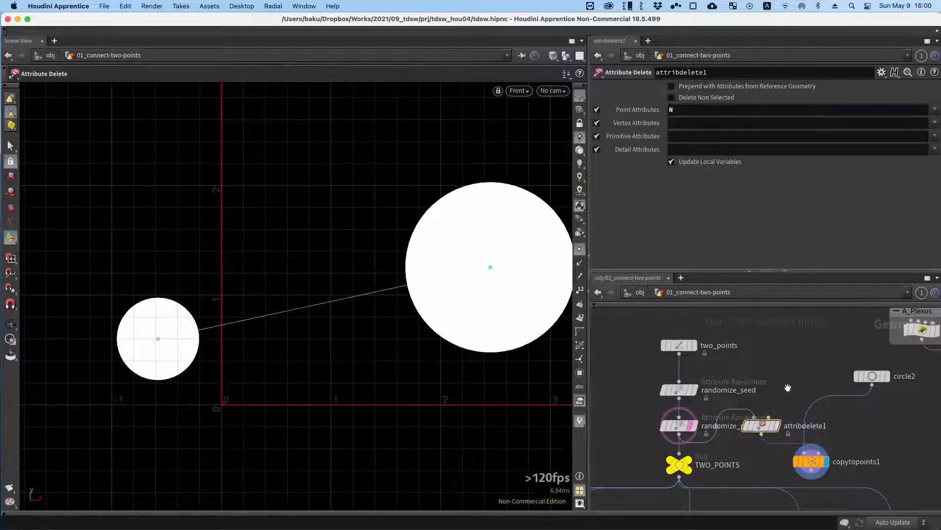
middle_click_drag(788, 387, 740, 360)
key("Escape")
scroll(302, 216, "down", 2)
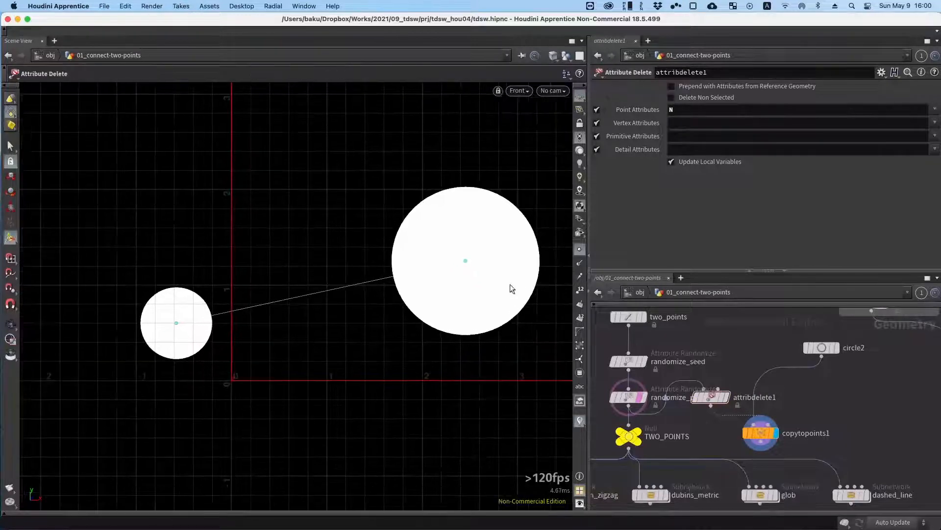
Set the Uniform Scale of circle2 to the expression 1/2.
middle_click_drag(817, 395, 794, 402)
left_click(805, 355)
left_click(681, 155)
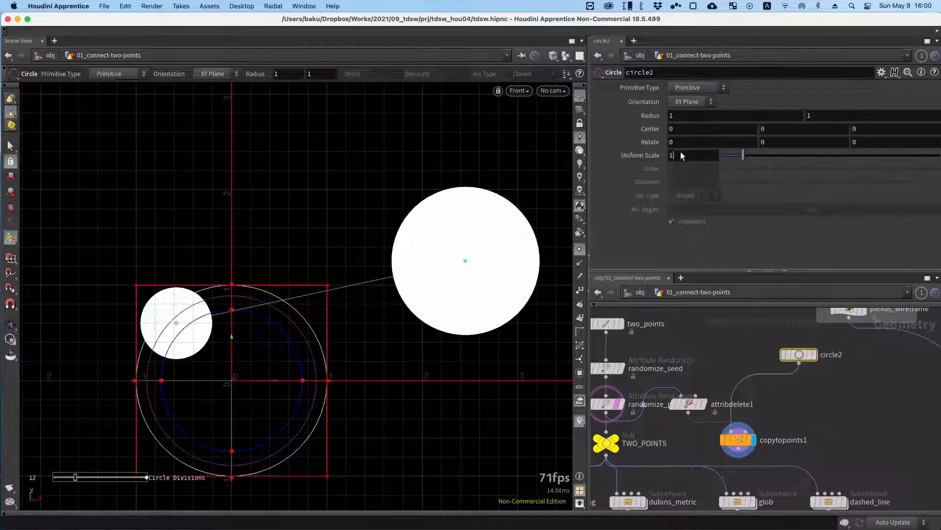
type("1/2")
key("Return")
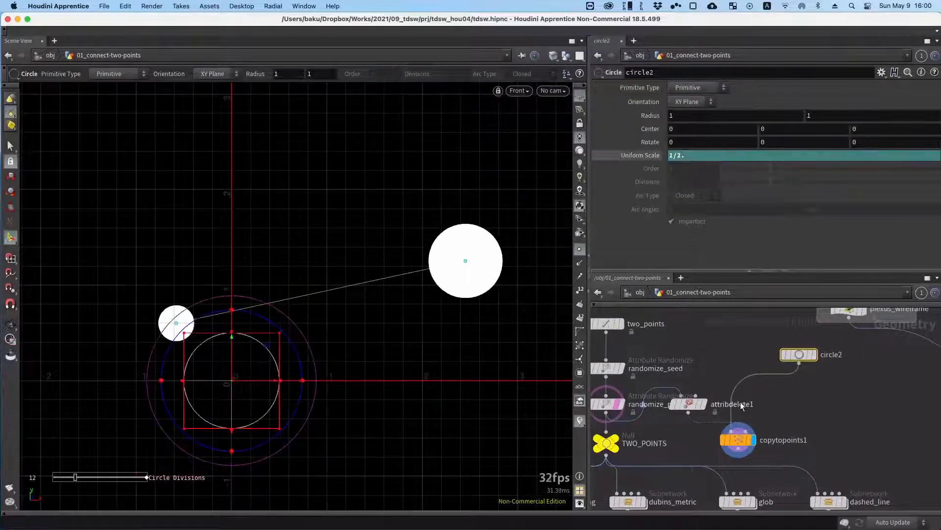
left_click(718, 343)
middle_click_drag(719, 343, 732, 321)
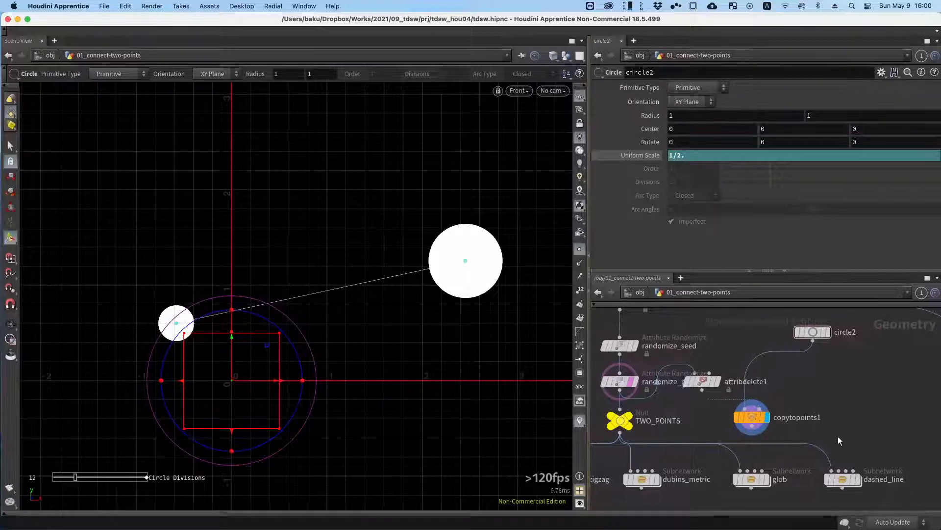
Display and select the glob subnetwork, and toggle wire-over-shaded viewport shading.
left_click_drag(773, 426, 786, 374, "alt")
left_click(780, 427)
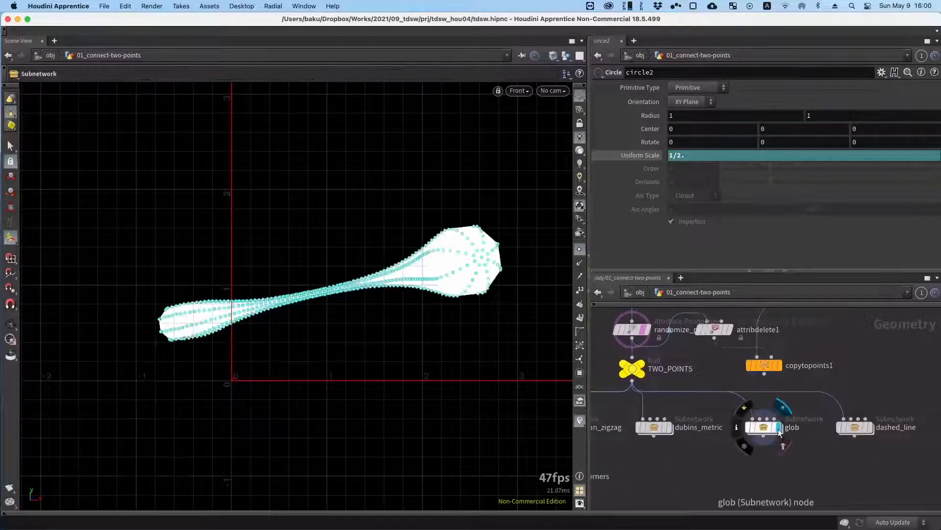
left_click_drag(795, 412, 796, 411)
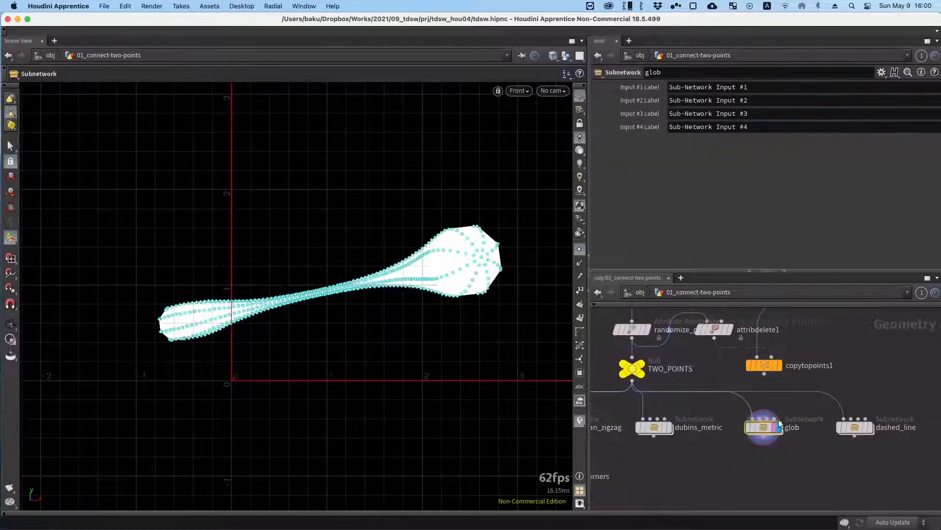
key("shift+w")
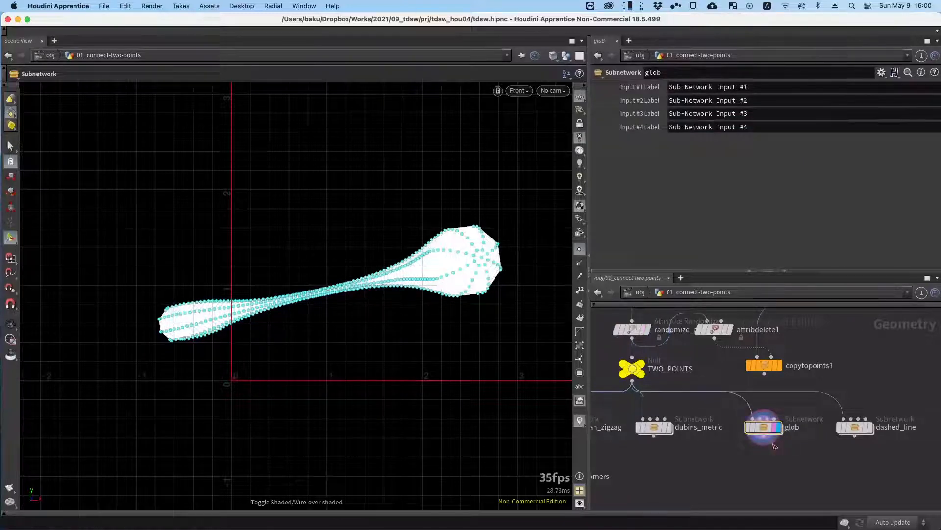
Look inside the glob subnetwork at the sweep1 node's settings, and return to the parent network.
scroll(773, 446, "up", 2)
middle_click_drag(769, 444, 767, 414)
double_click(758, 398)
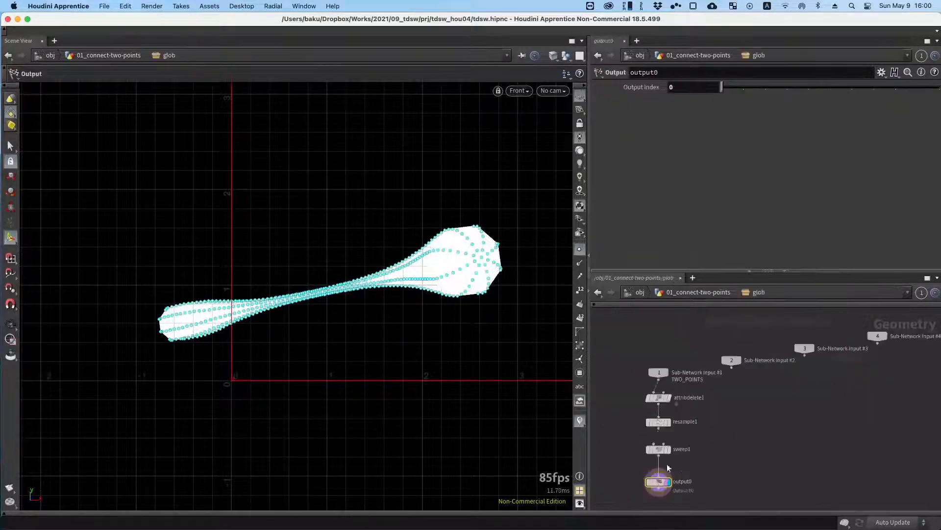
left_click_drag(636, 442, 717, 406)
scroll(686, 432, "up", 3)
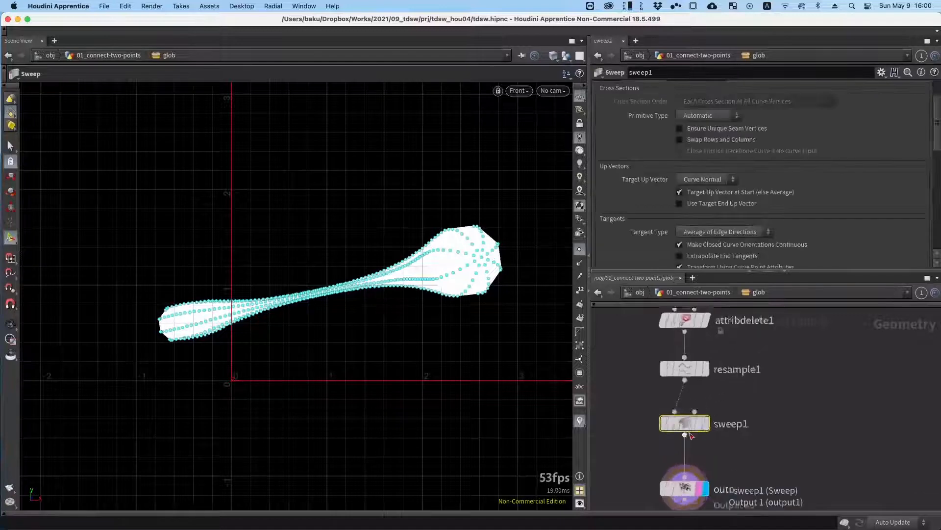
left_click_drag(650, 441, 704, 402, "alt")
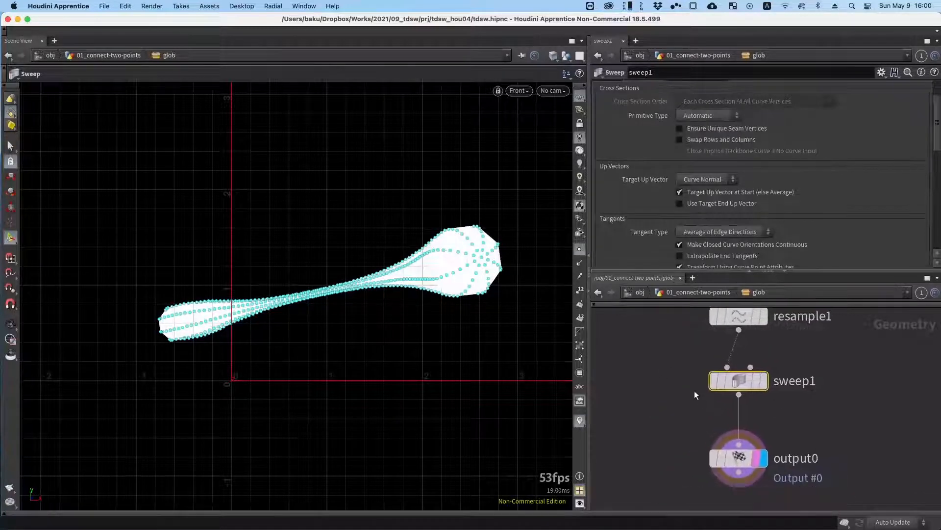
scroll(663, 395, "down", 1)
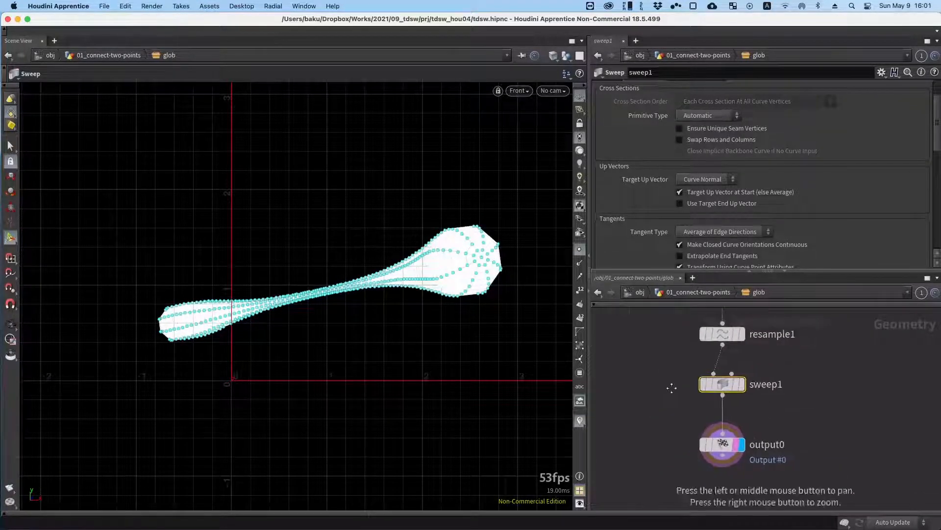
key("u")
mouse_move(731, 407)
left_mouse_down("alt")
mouse_move(735, 440)
mouse_move(782, 410)
left_mouse_up("alt")
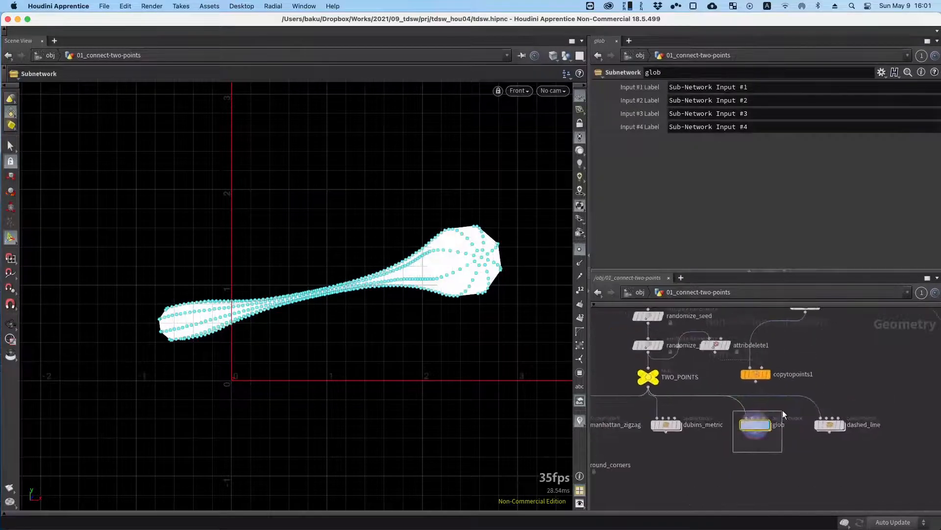
Dismiss the fatal error dialog and relaunch Houdini with its window maximised.
left_click(482, 206)
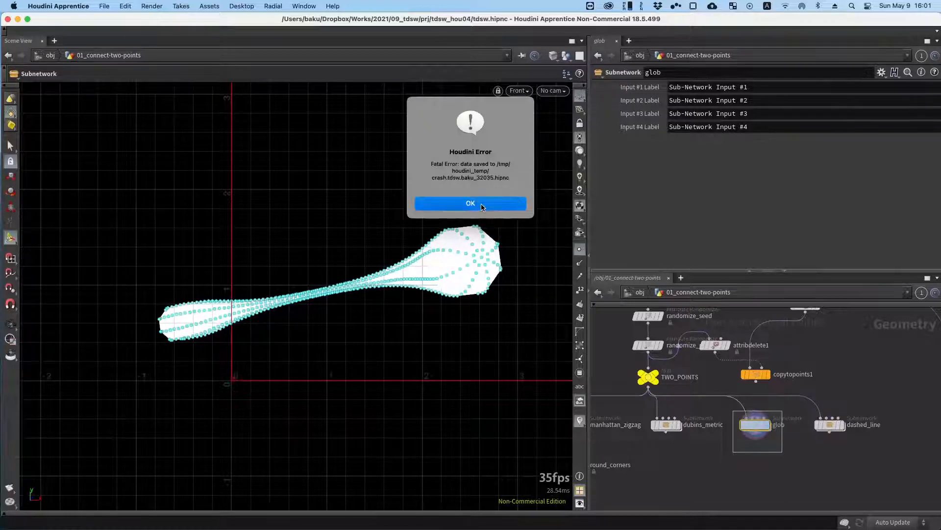
left_click(444, 232)
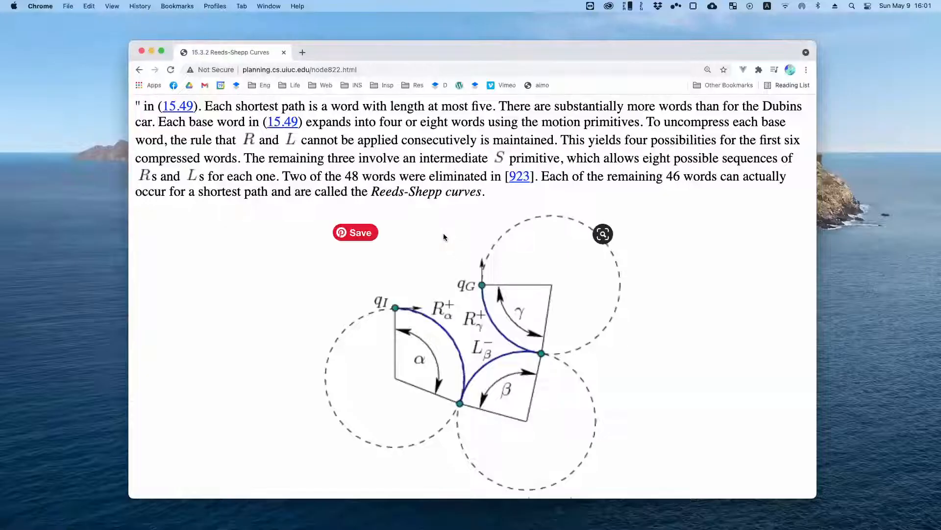
mouse_move(426, 524)
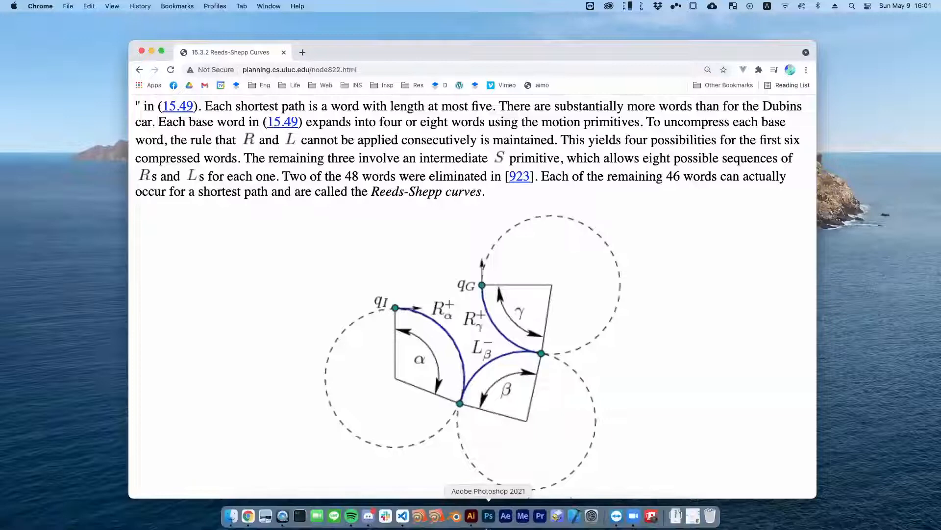
left_click(424, 523)
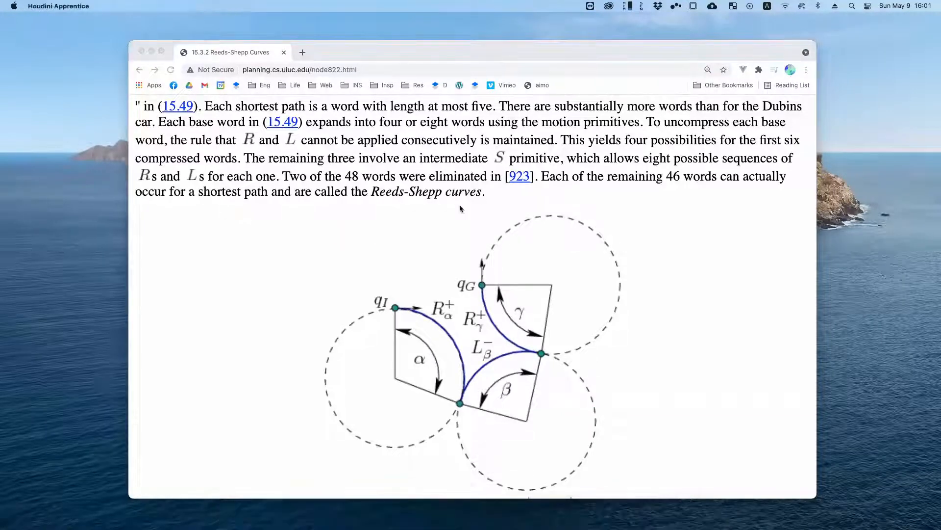
left_click(415, 193)
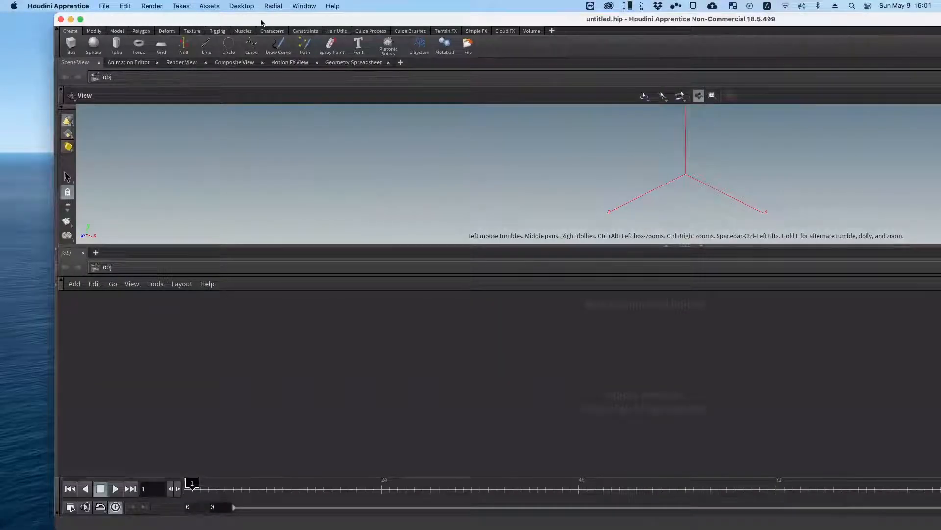
double_click(261, 22)
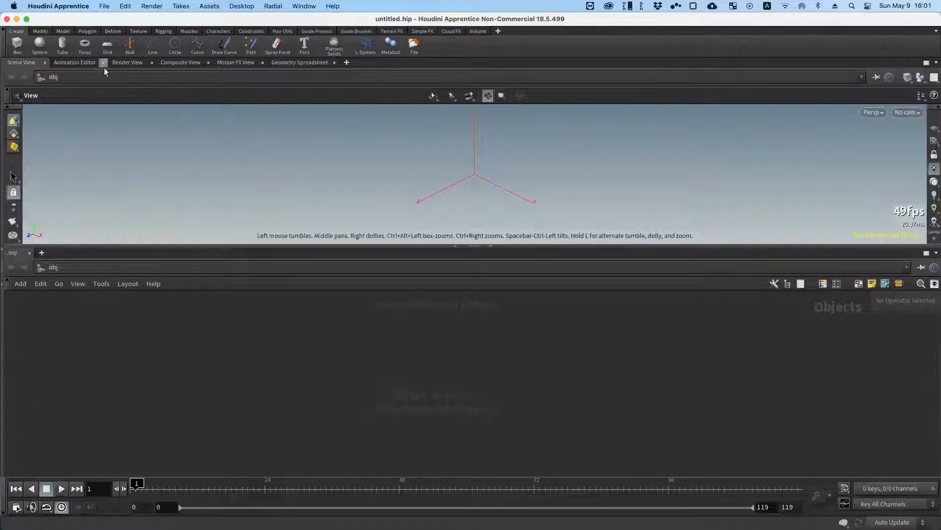
Reopen the recent scene file tdsw_hou04/tdsw.hipnc.
left_click(104, 6)
mouse_move(151, 45)
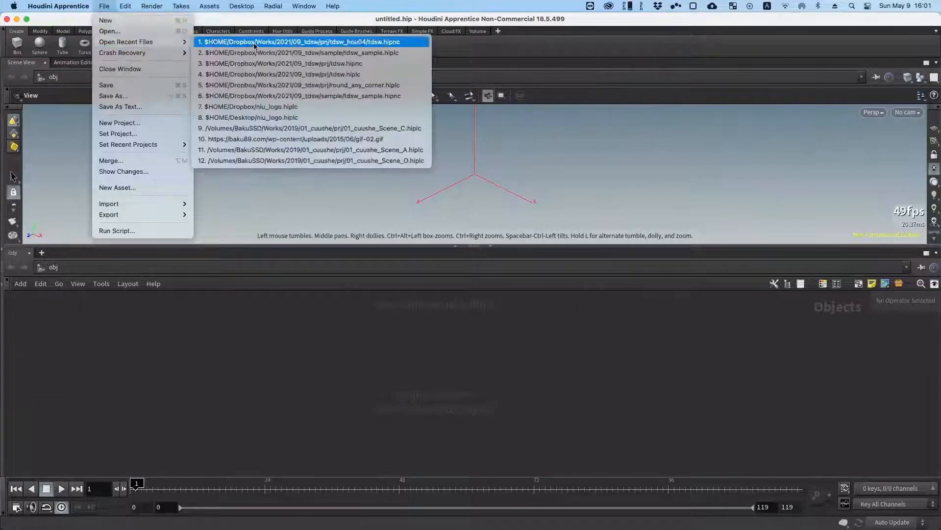